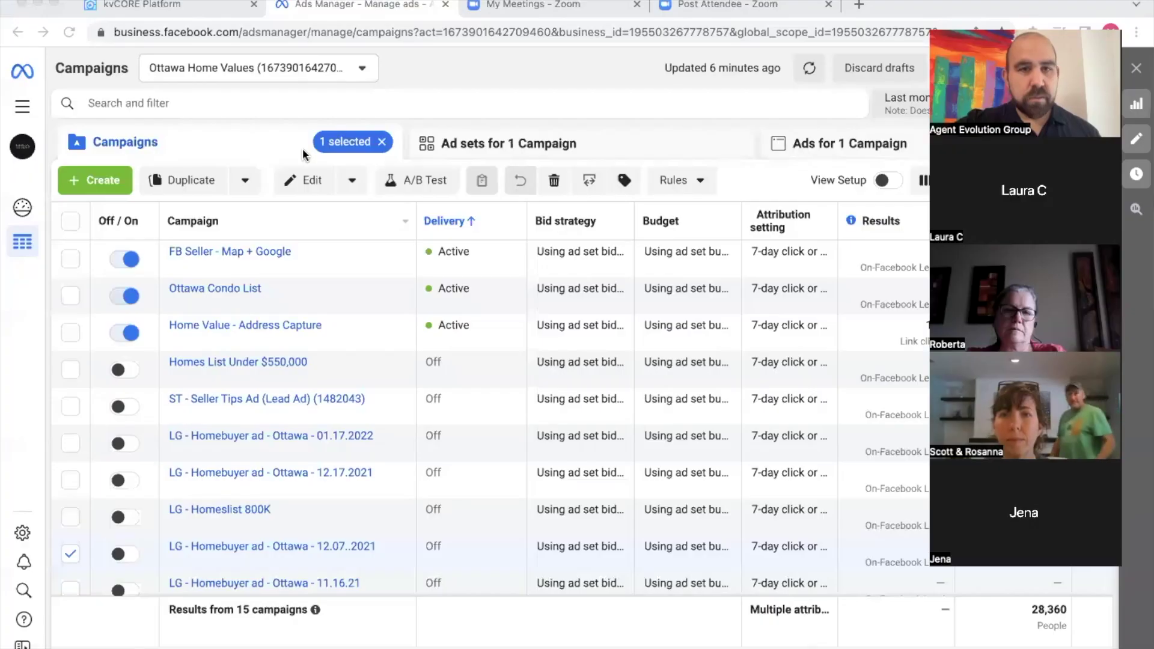
Go to business.facebook.com and switch to the personal business's ad account overview.
click(279, 38)
text(business)
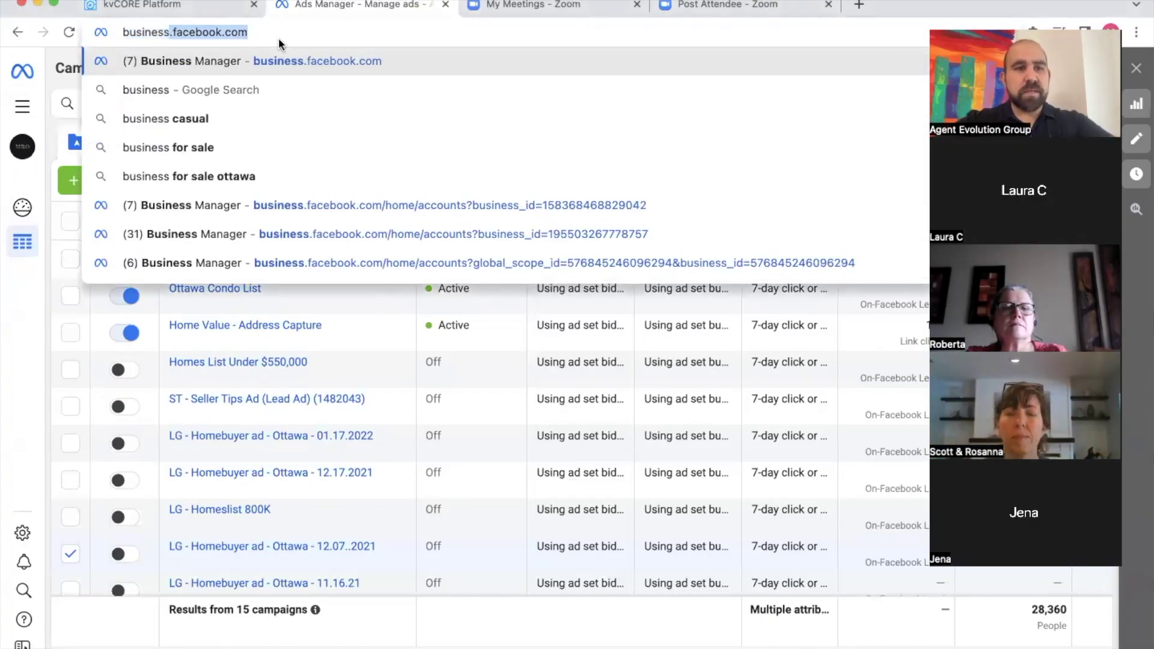
key(Return)
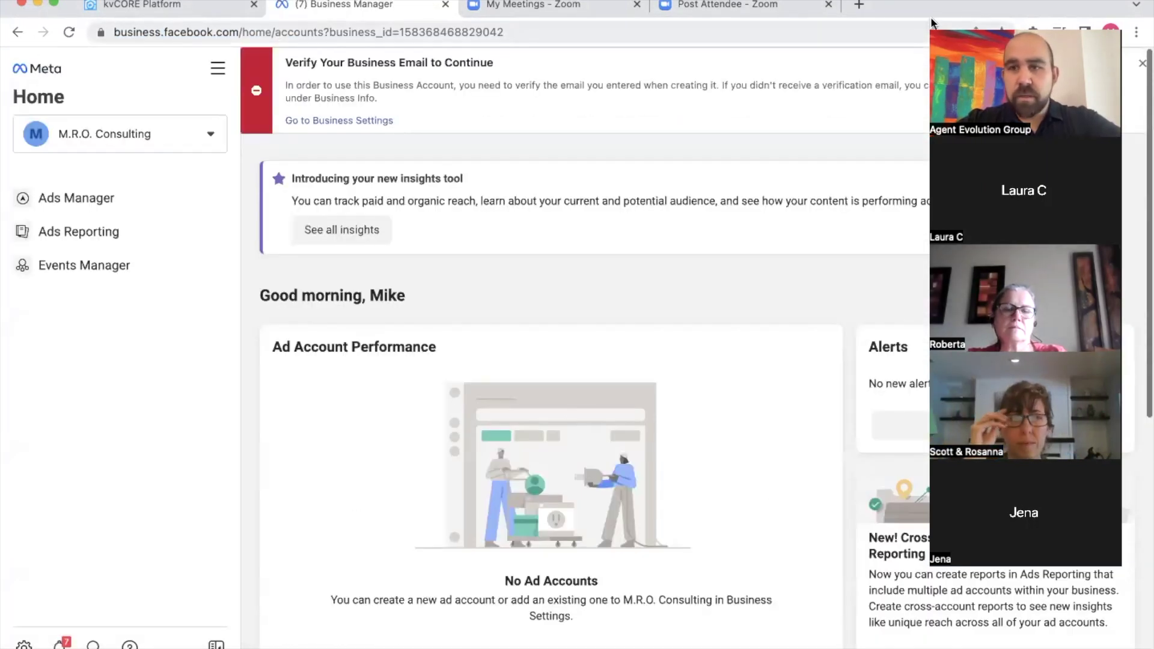
click(932, 23)
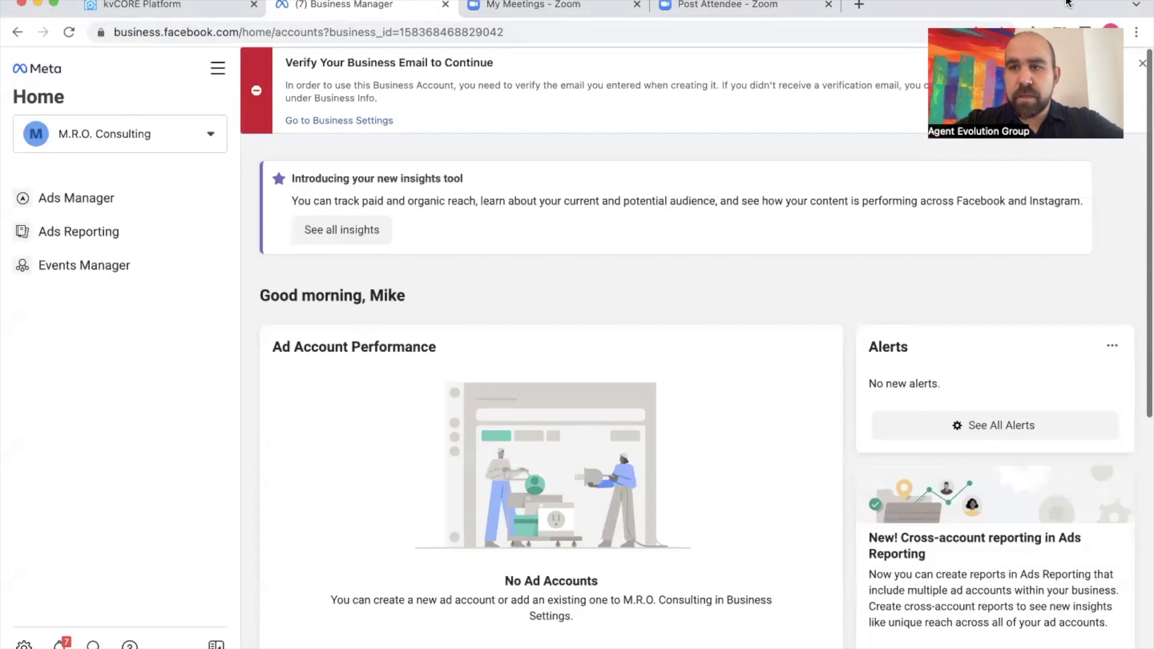
click(213, 134)
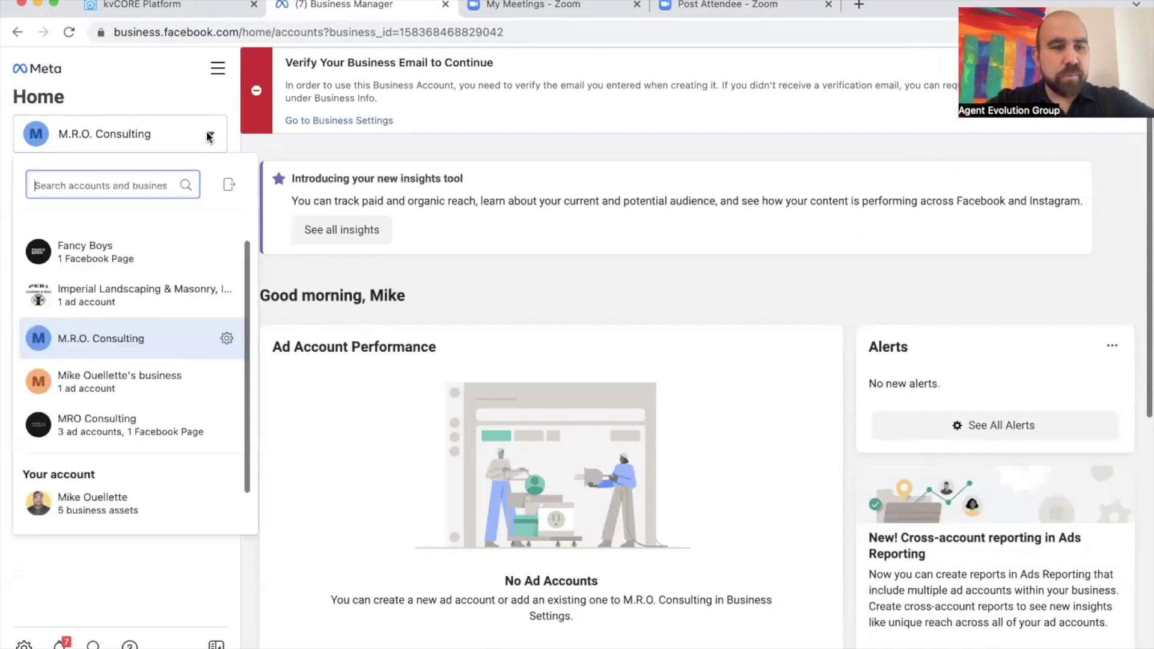
click(114, 507)
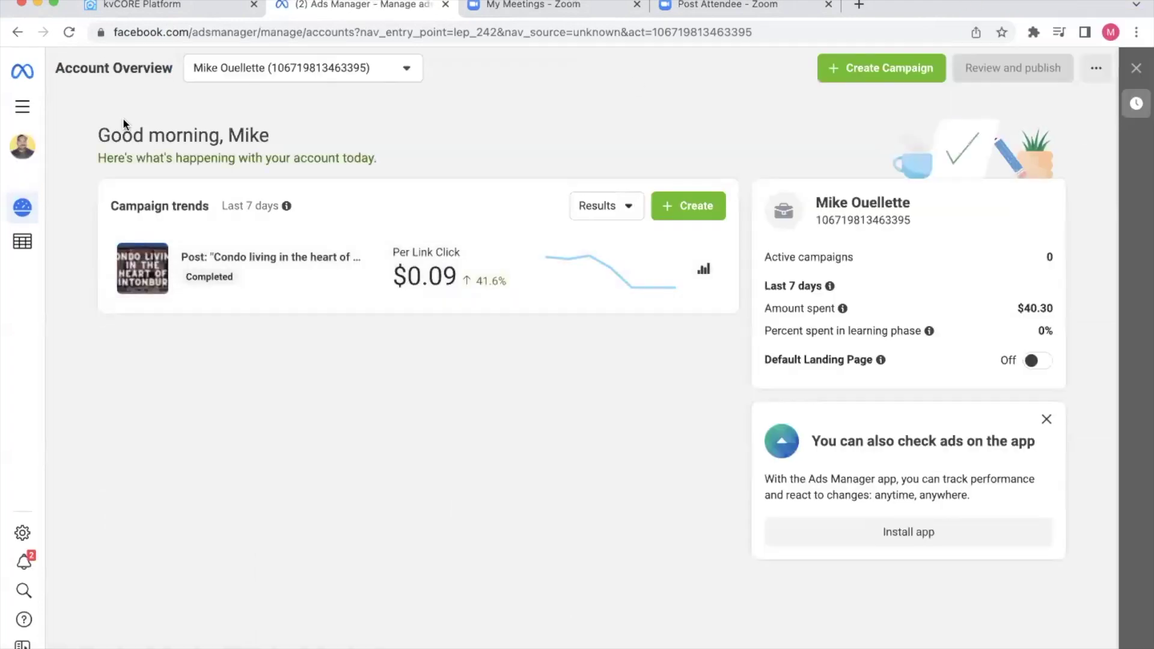
Show the campaigns list for the Ottawa Home Values ad account.
click(22, 244)
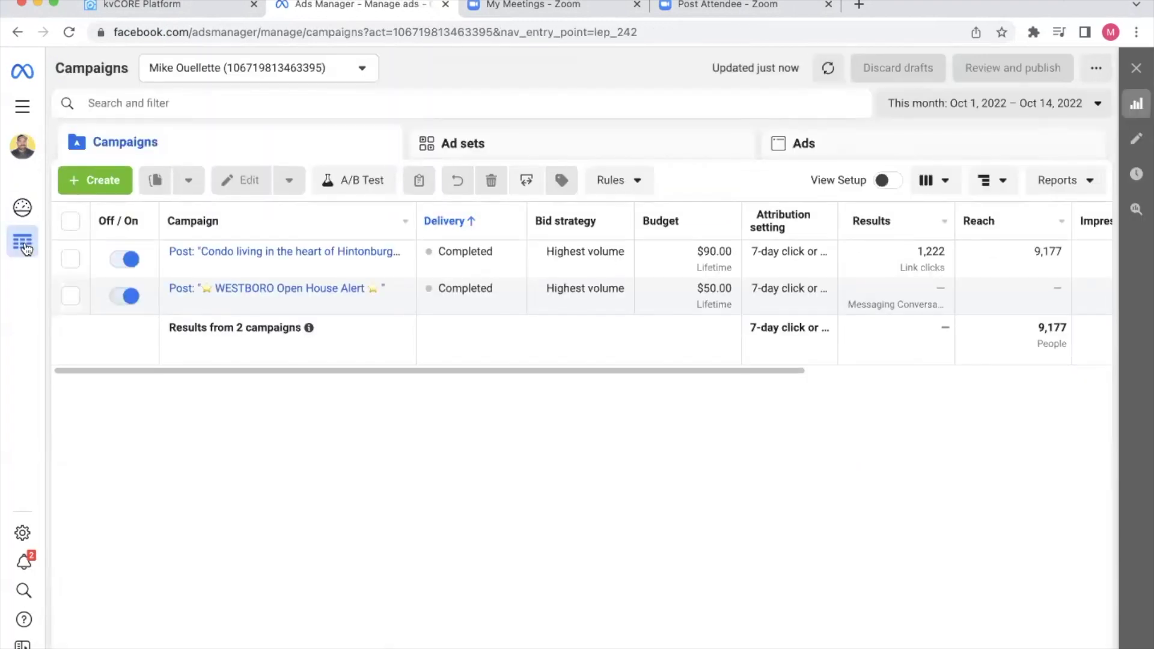
click(331, 75)
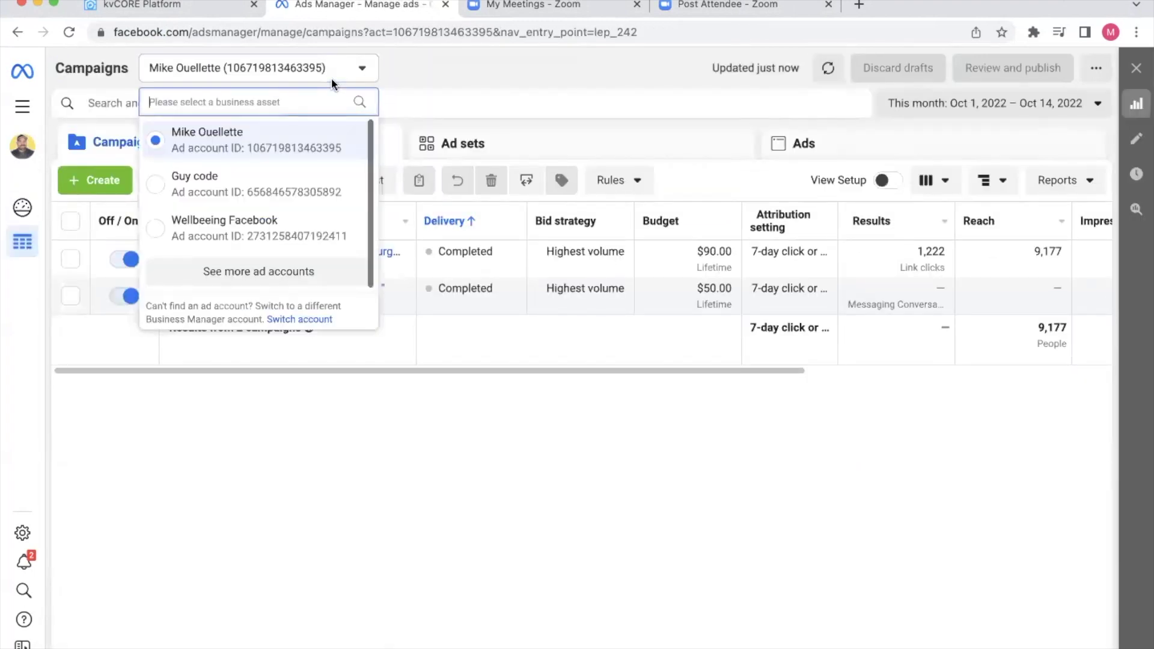
click(295, 270)
click(229, 261)
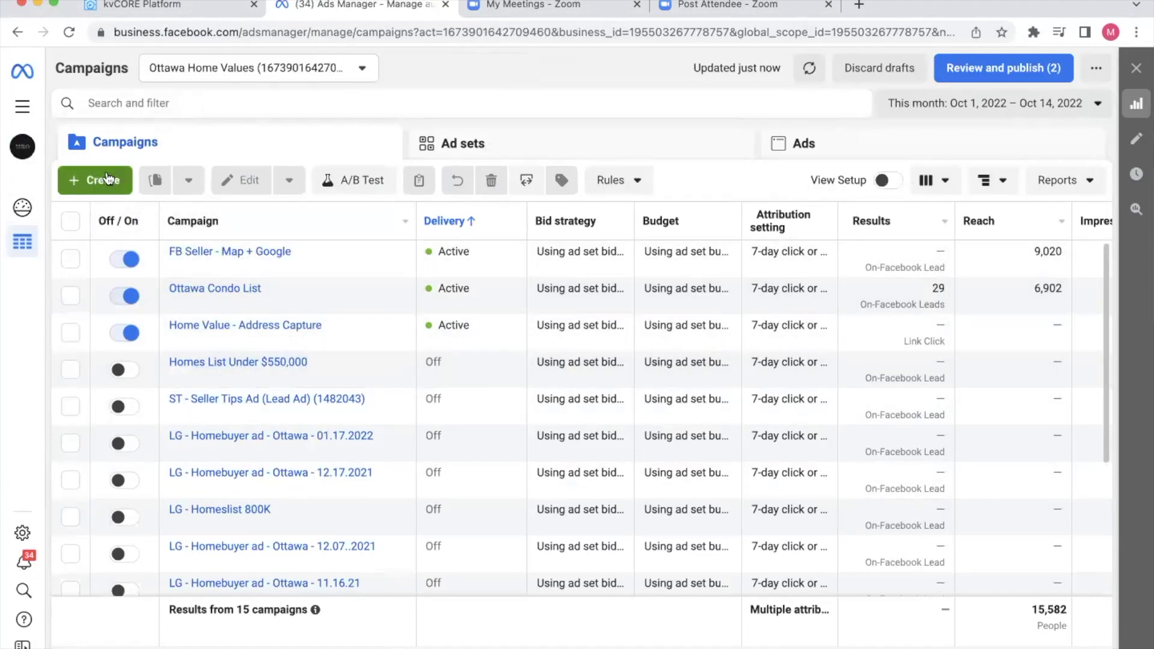
Start a new campaign with Leads as the objective.
click(109, 180)
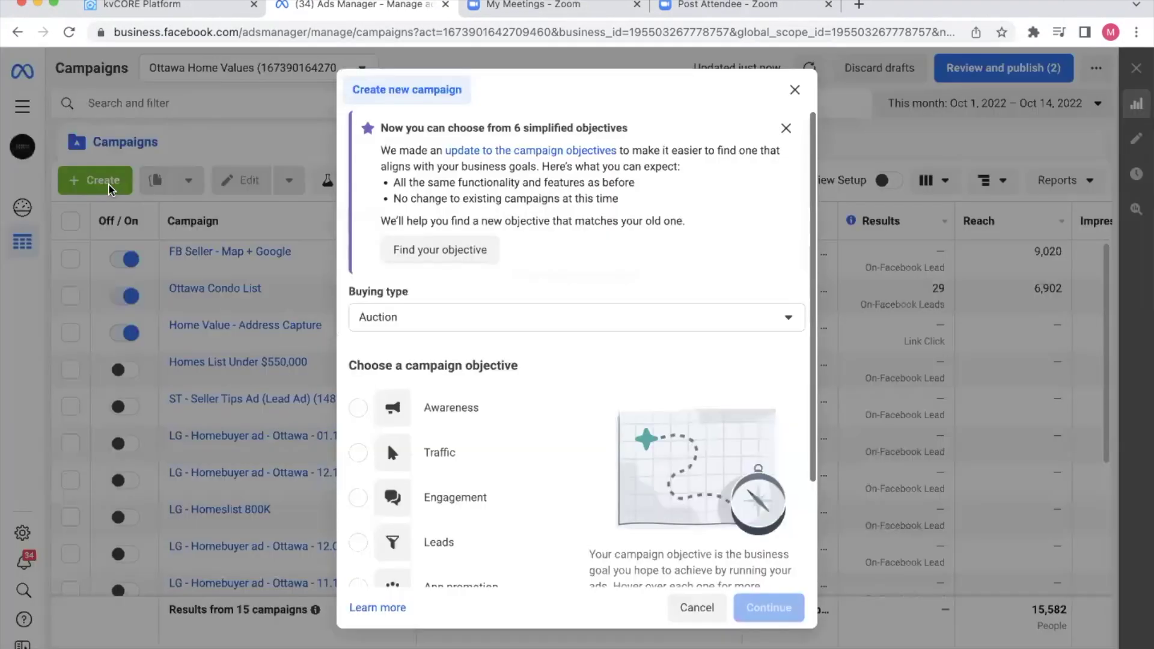
scroll(641, 317, down, 3)
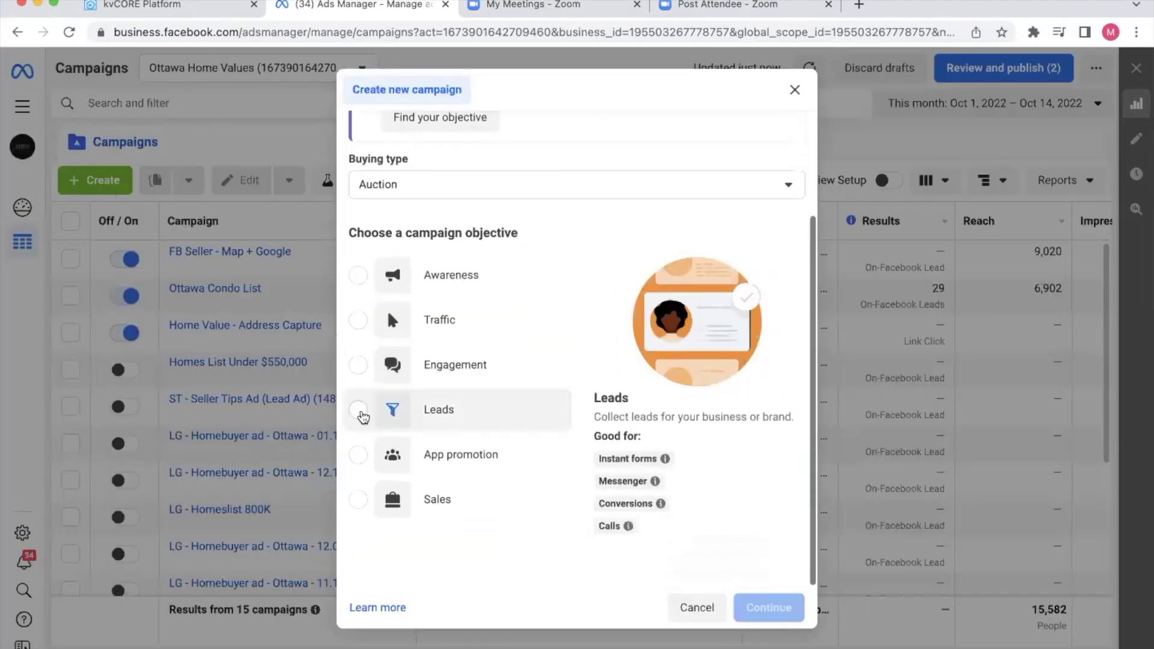
click(360, 412)
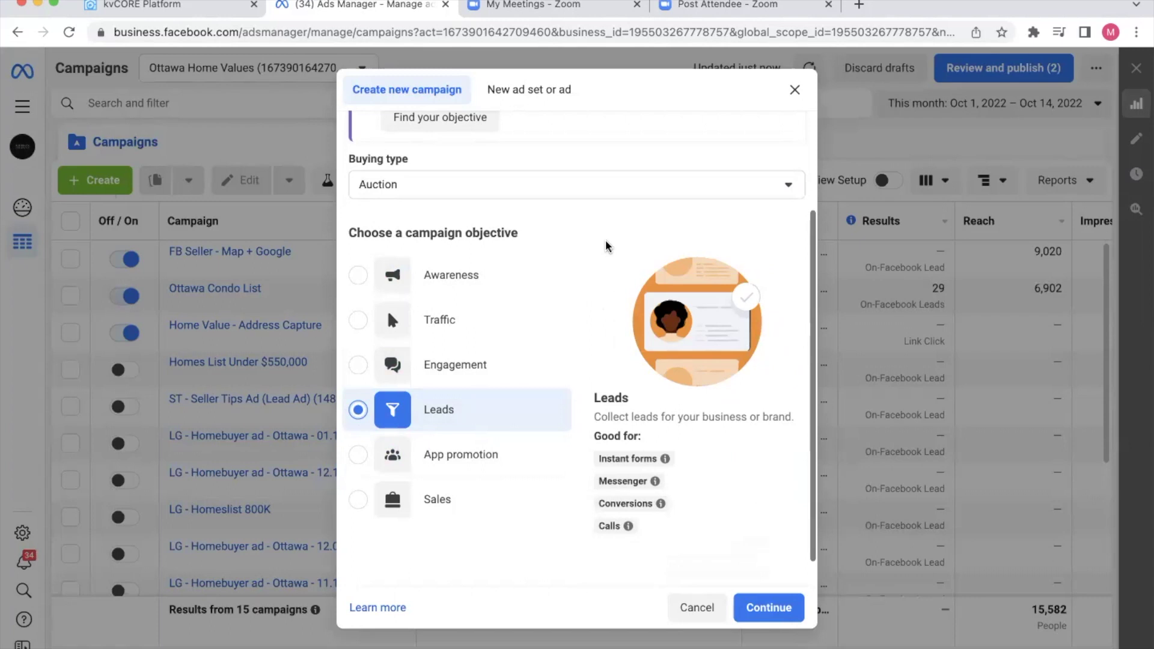
Name the campaign 'Oct 2022 - Price Reductions - Ottawa'.
scroll(608, 246, up, 2)
scroll(608, 245, down, 3)
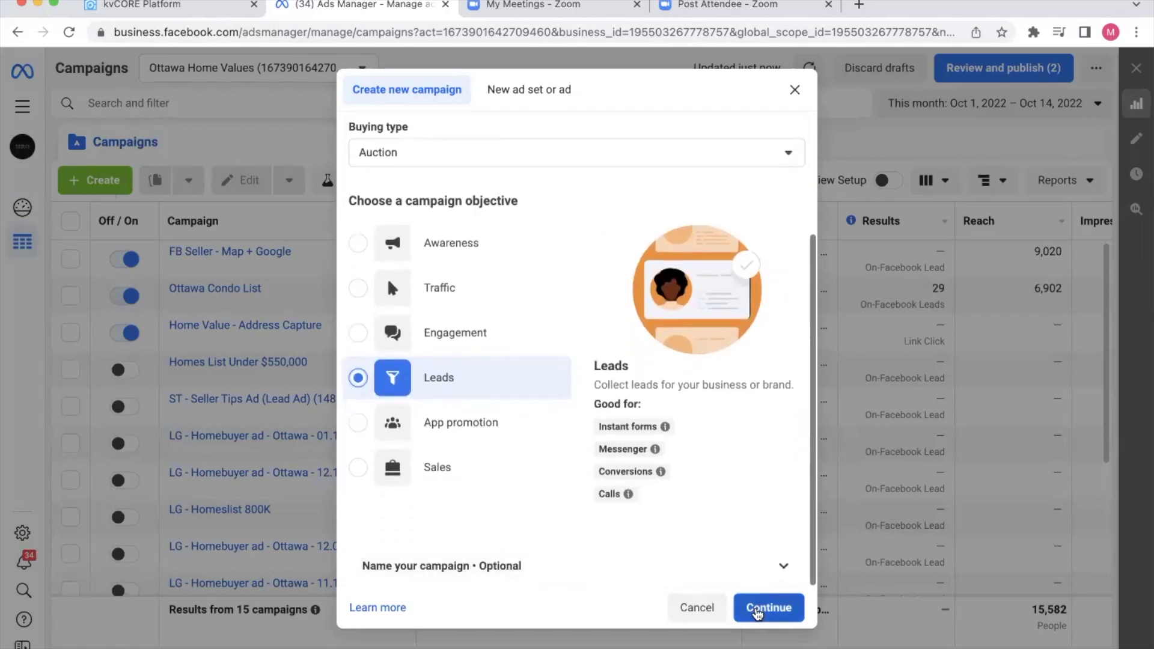
click(735, 567)
click(475, 404)
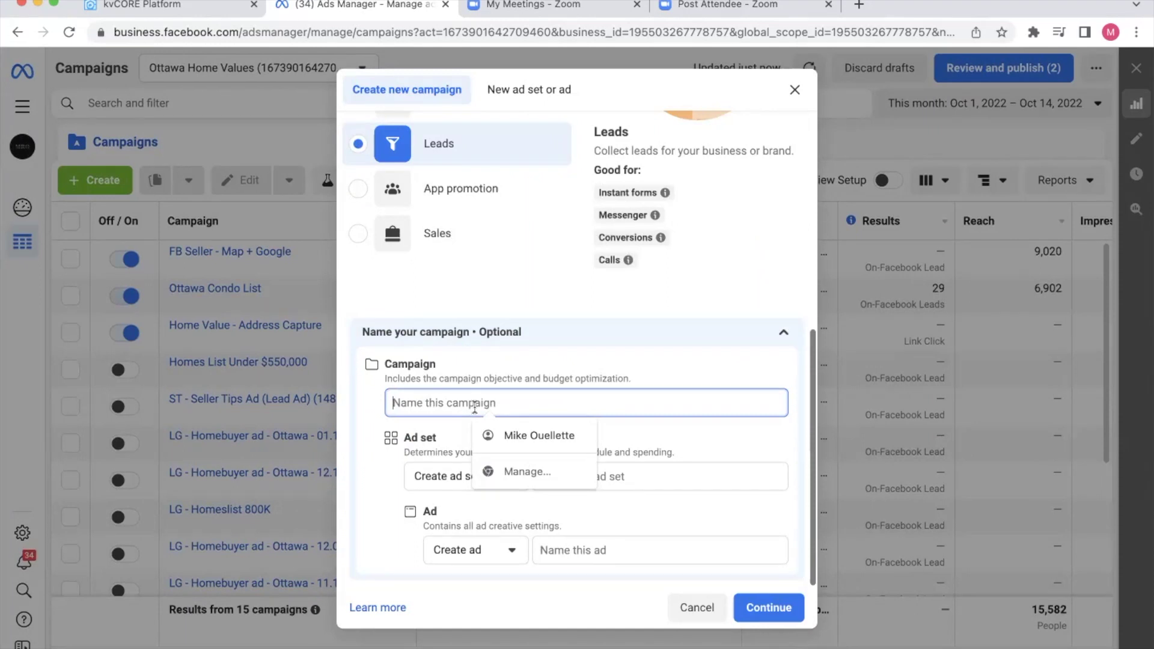
text(Oct )
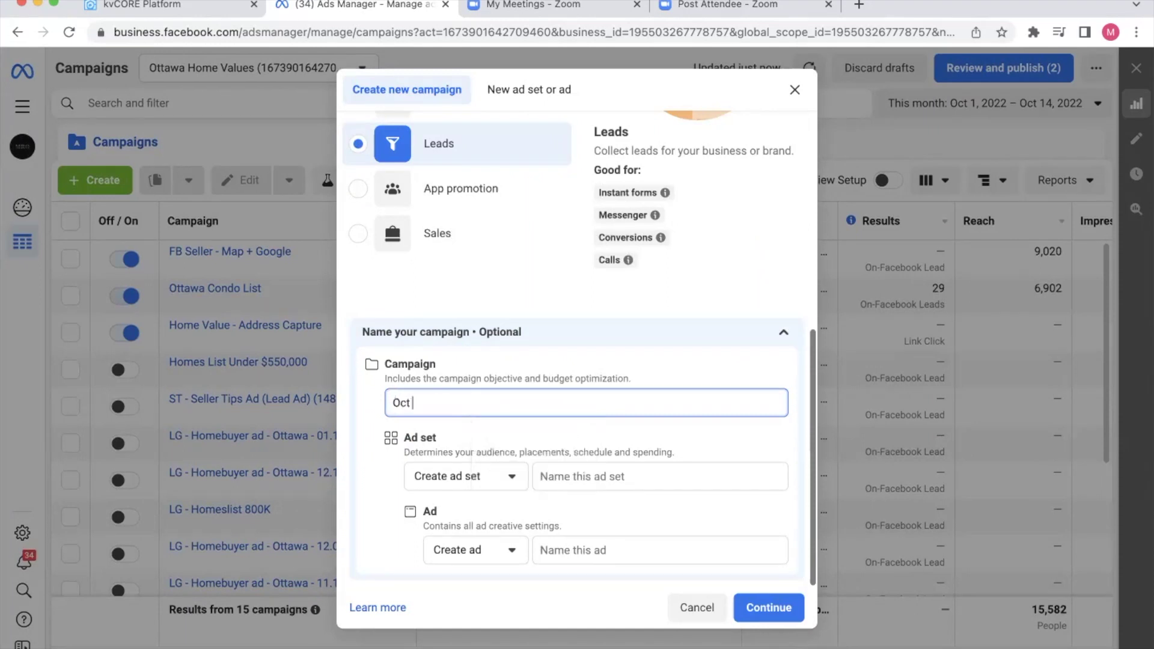
text(2022 - Price Reductions - O)
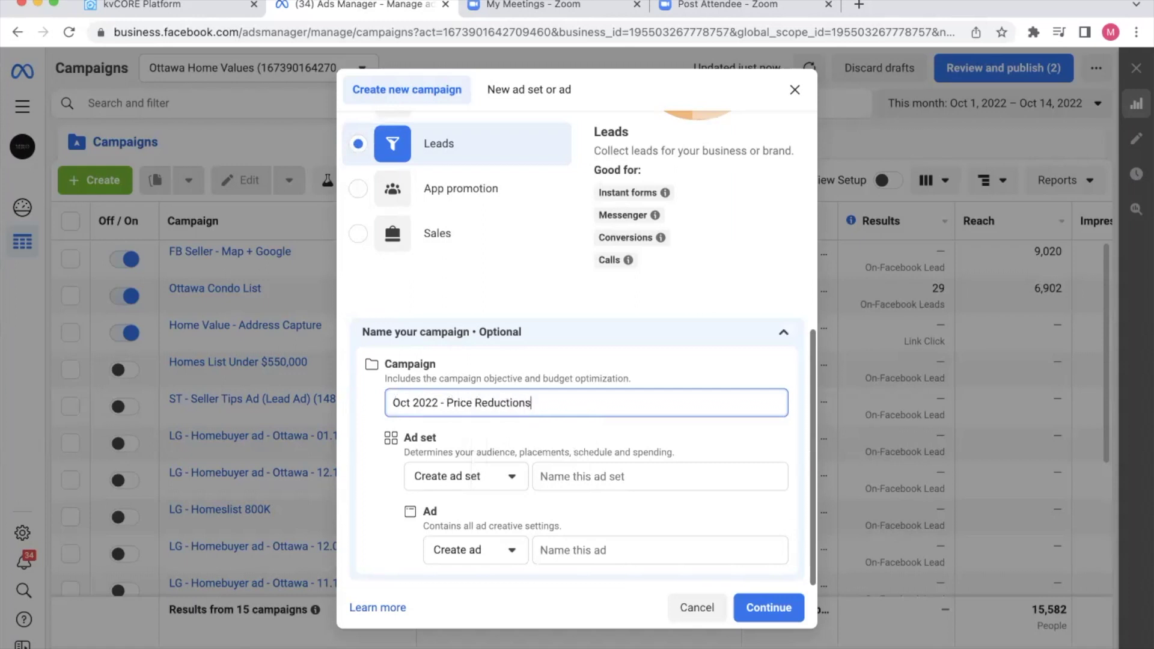
text(ttawa)
Create the campaign draft and declare the Housing special ad category.
click(771, 609)
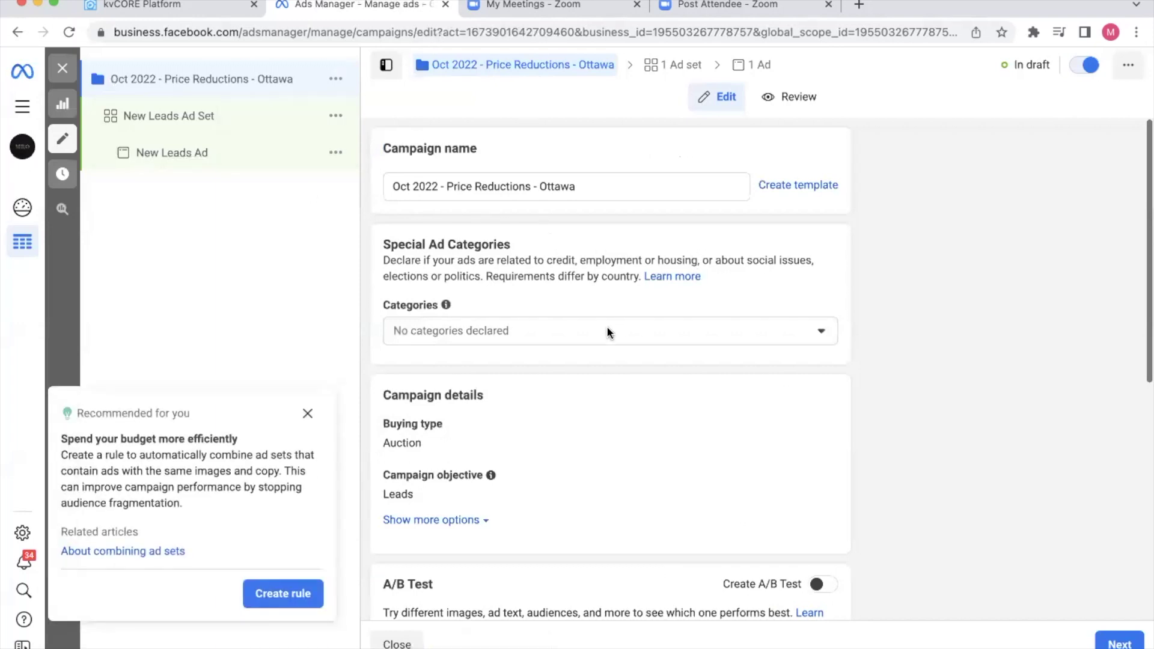
click(307, 413)
click(511, 330)
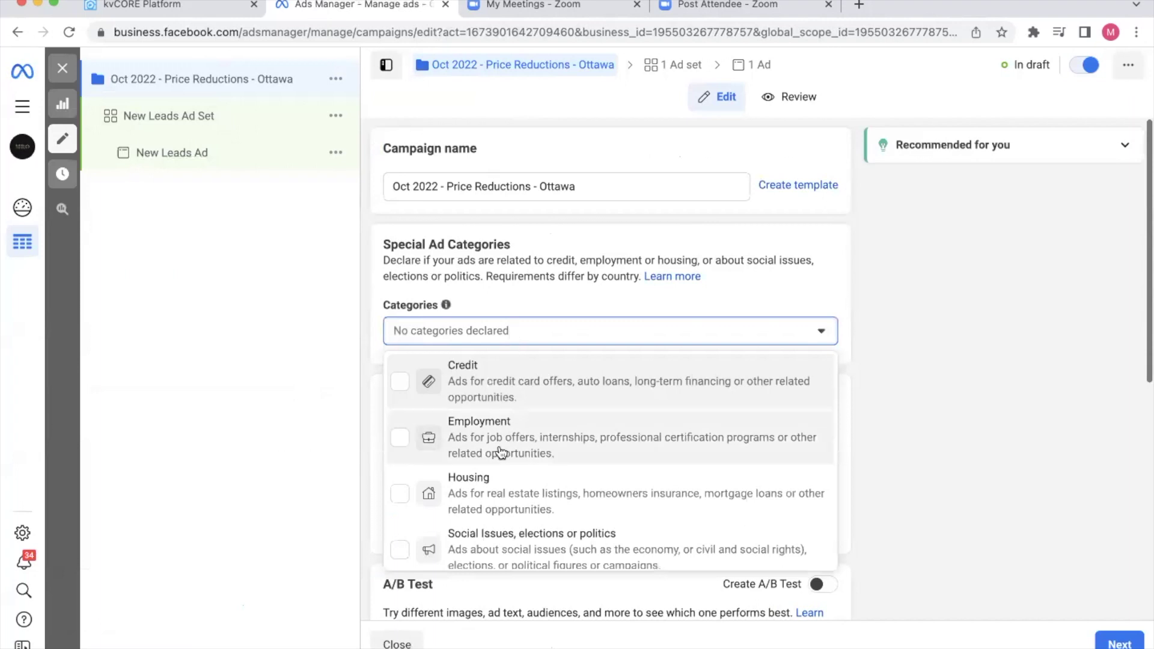
click(472, 497)
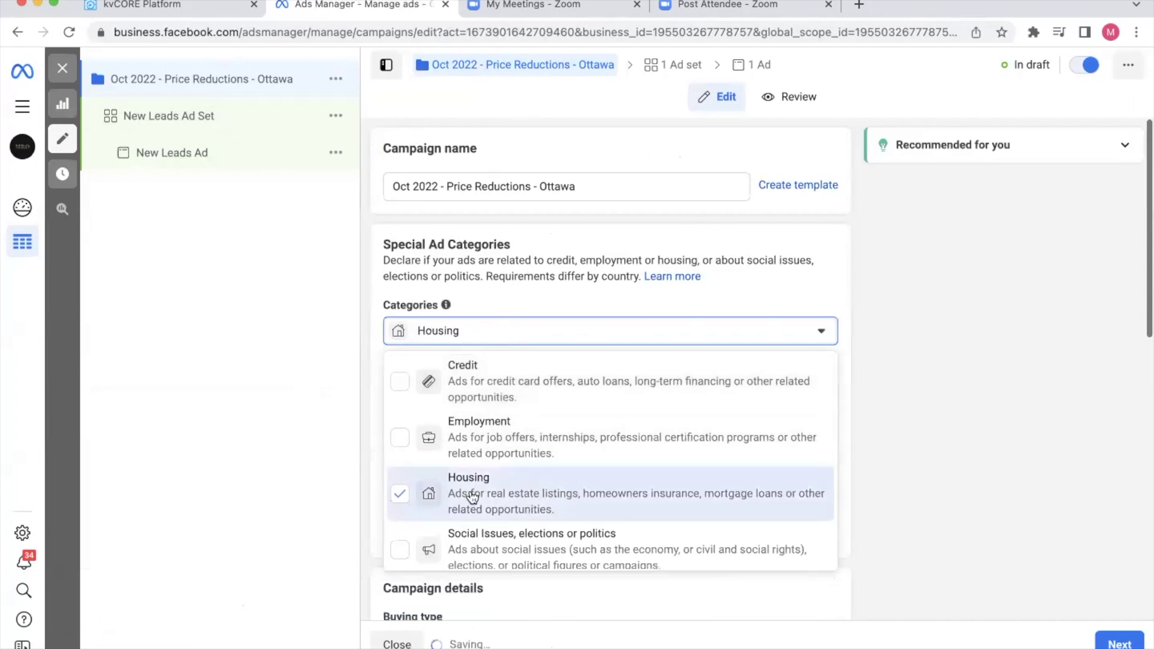
click(970, 304)
Remove Canada from the special ad category countries.
scroll(945, 351, down, 2)
click(815, 334)
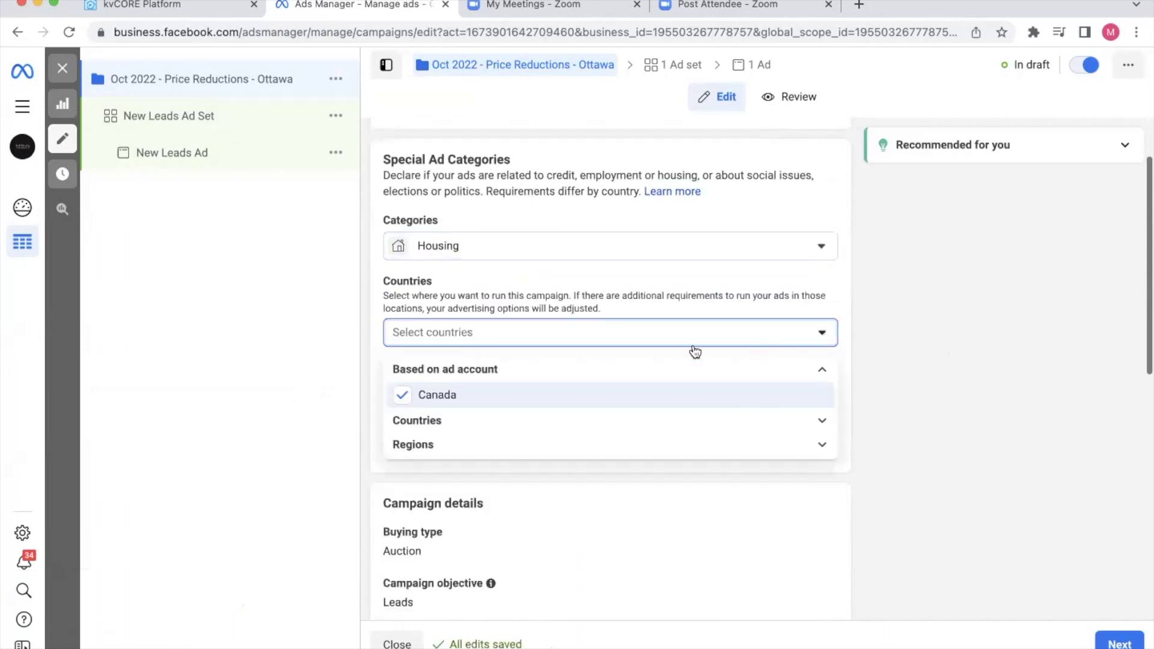
click(497, 396)
click(886, 318)
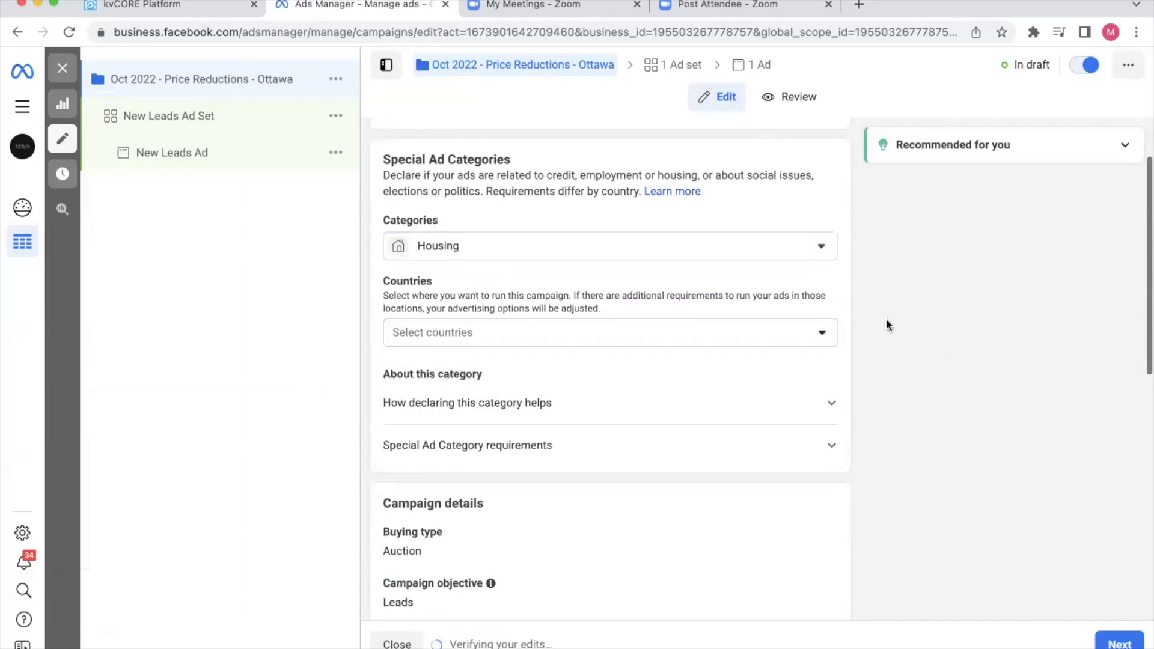
Change the daily campaign budget from $20.00 to $10.00 CAD.
scroll(728, 420, down, 4)
scroll(682, 451, down, 5)
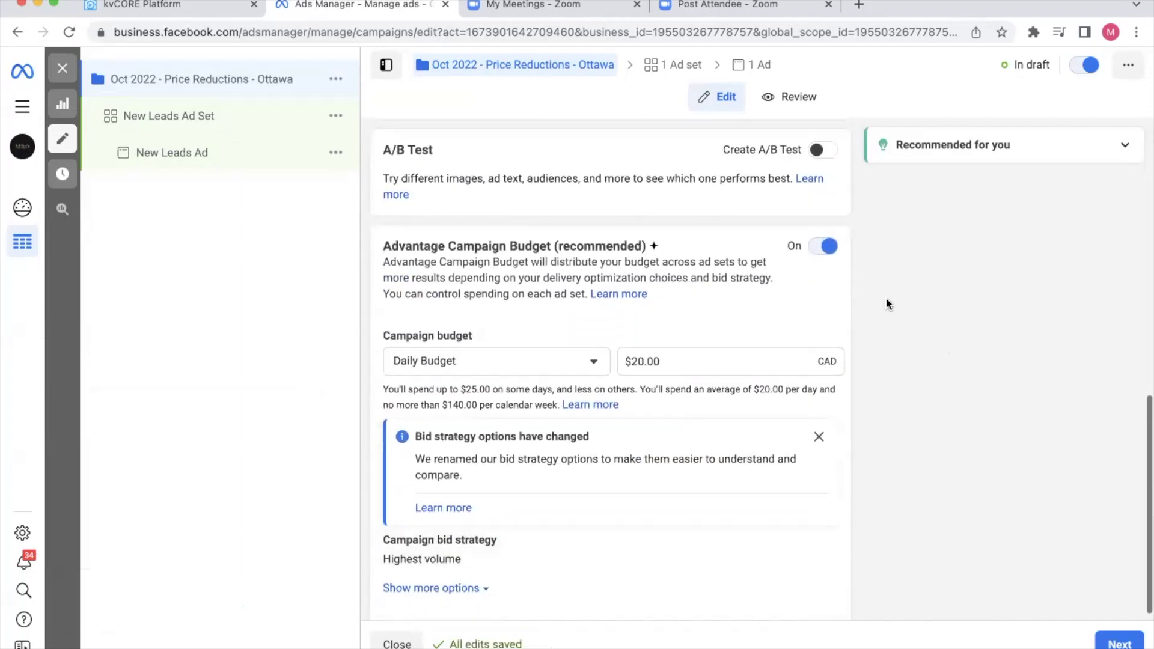
scroll(885, 297, up, 1)
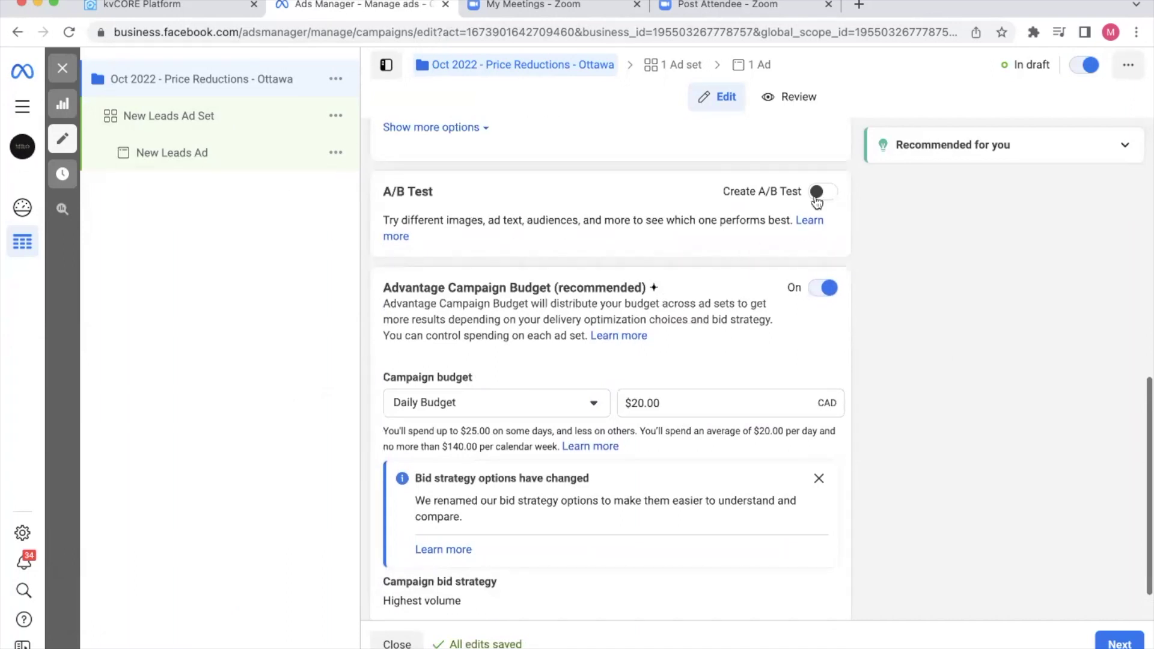
scroll(494, 168, down, 1)
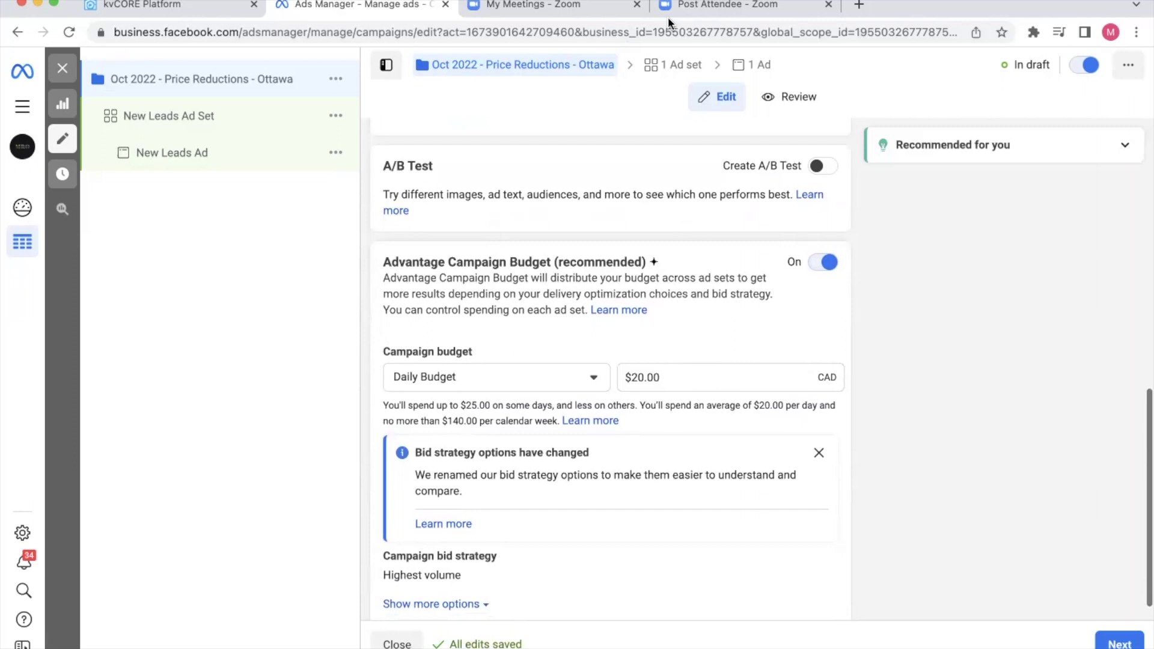
click(639, 377)
key(BackSpace)
text(1)
scroll(893, 408, down, 1)
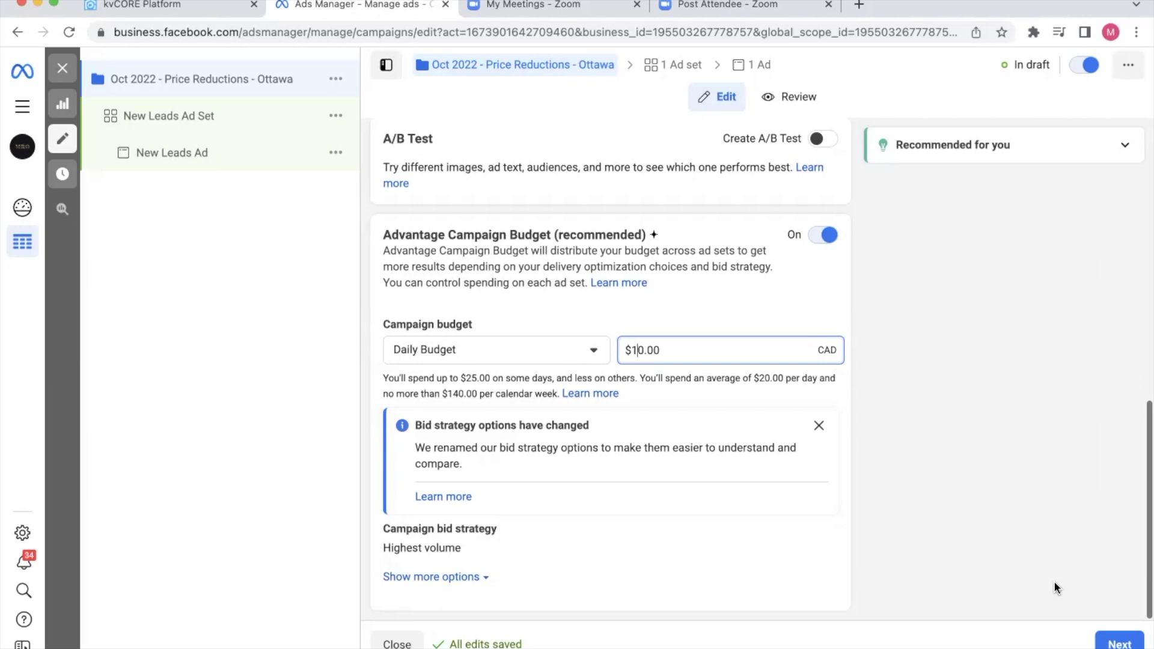
click(1121, 643)
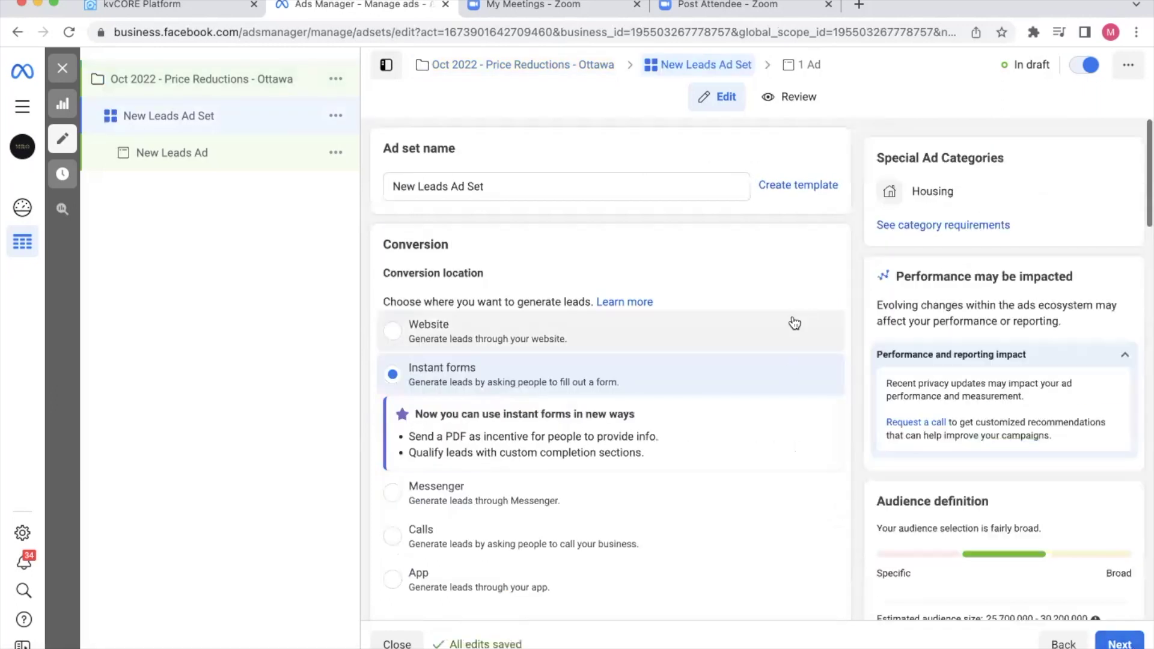
triple_click(543, 181)
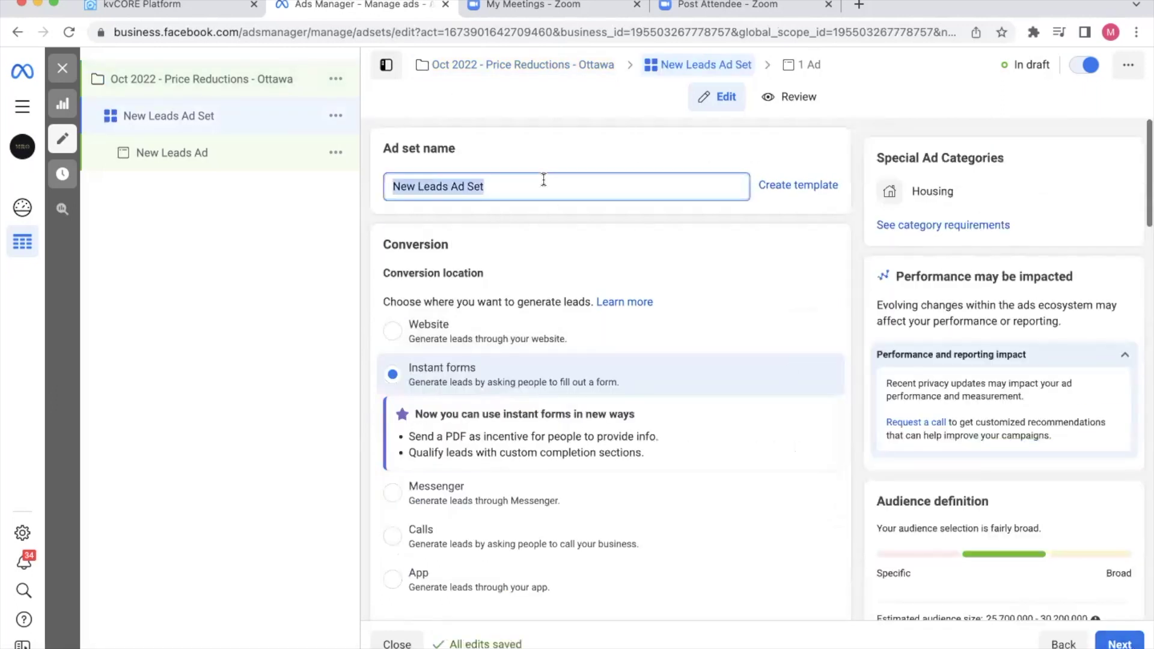
text(Otta)
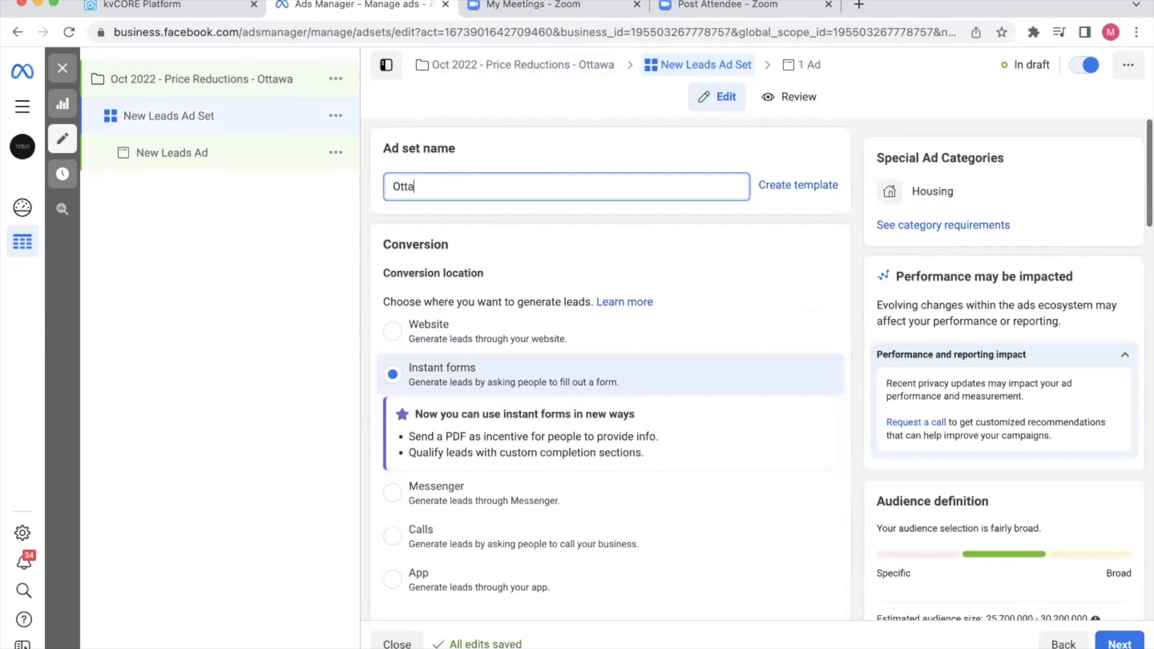
text(Price Drop Leads)
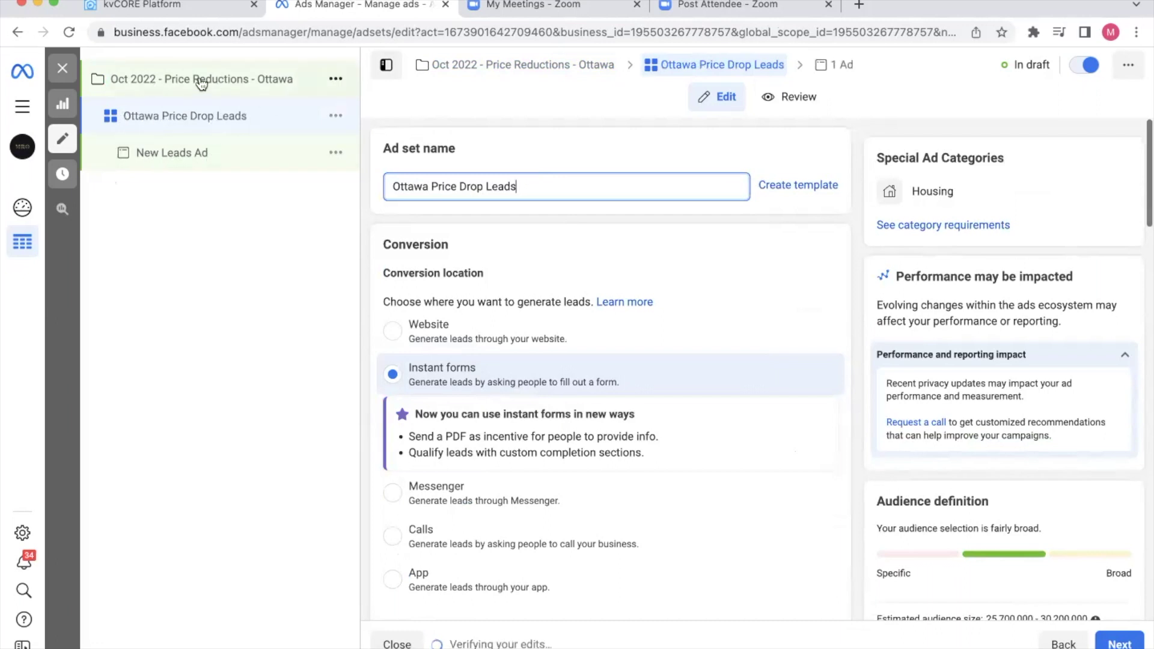
scroll(527, 254, down, 2)
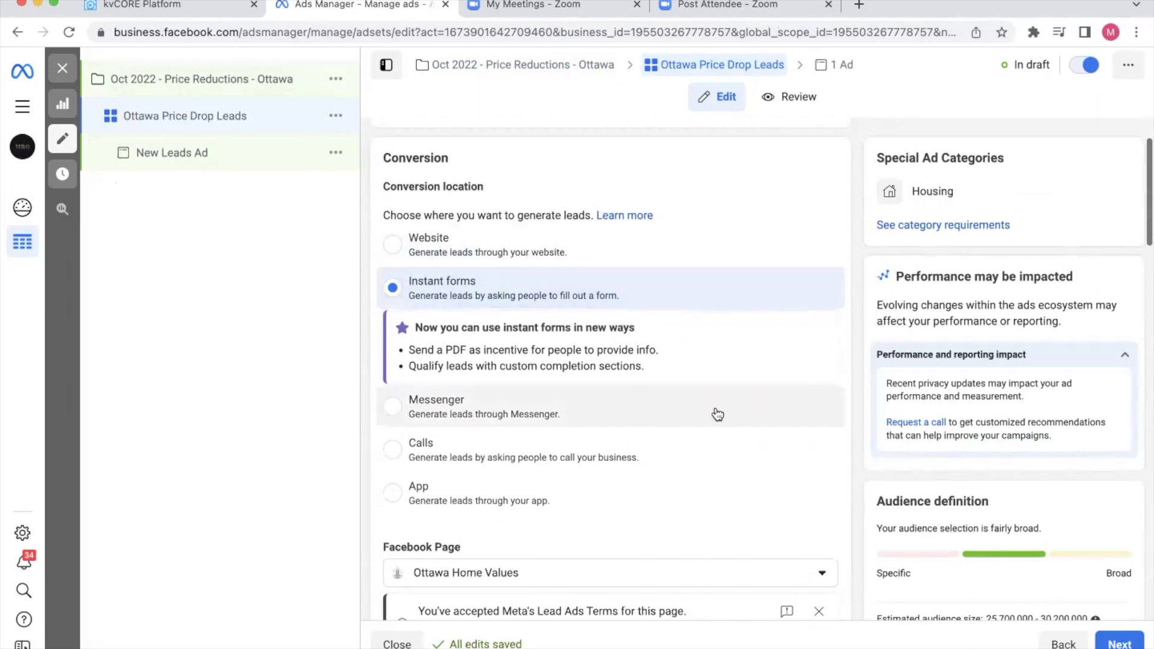
scroll(717, 415, down, 5)
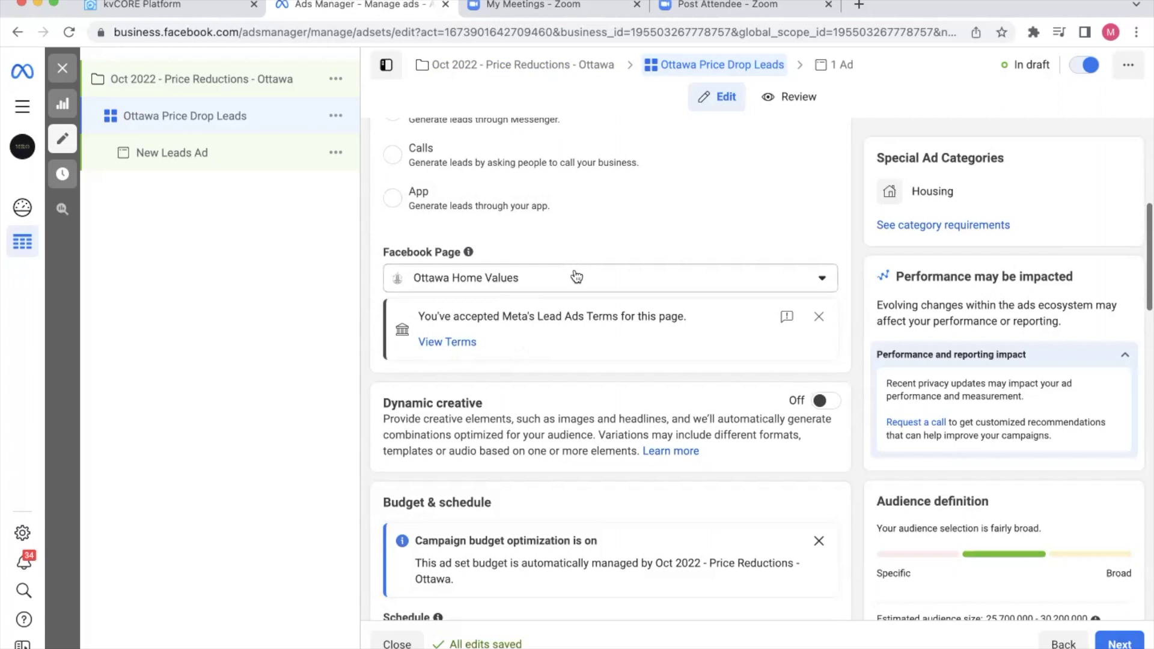
scroll(576, 276, down, 3)
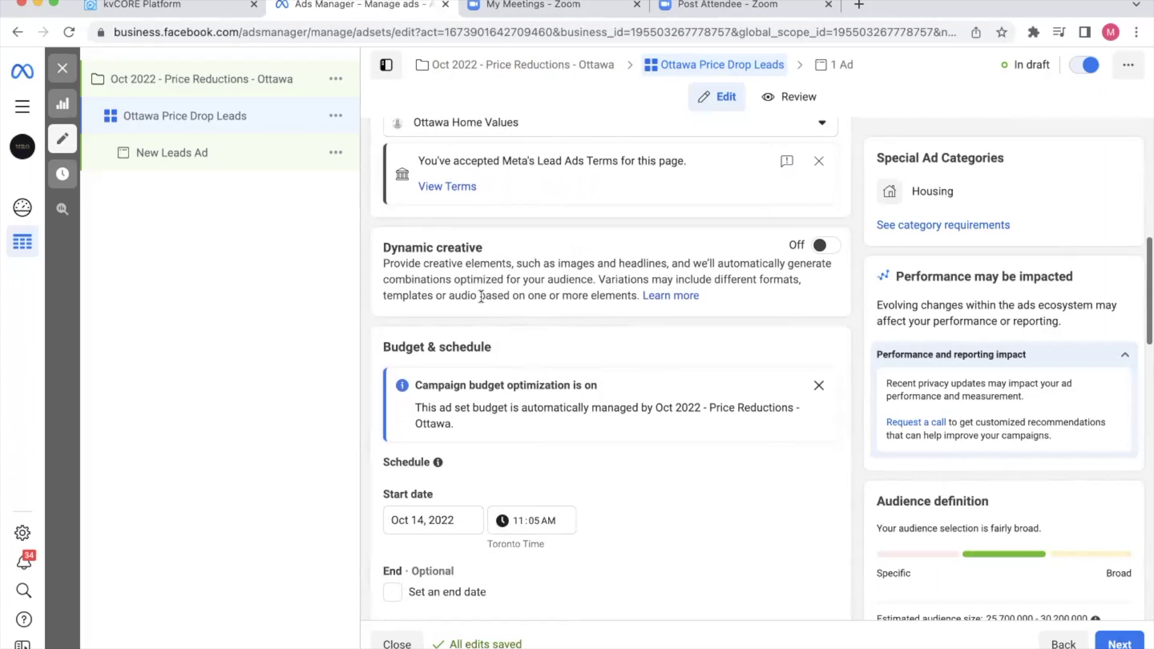
scroll(631, 361, down, 1)
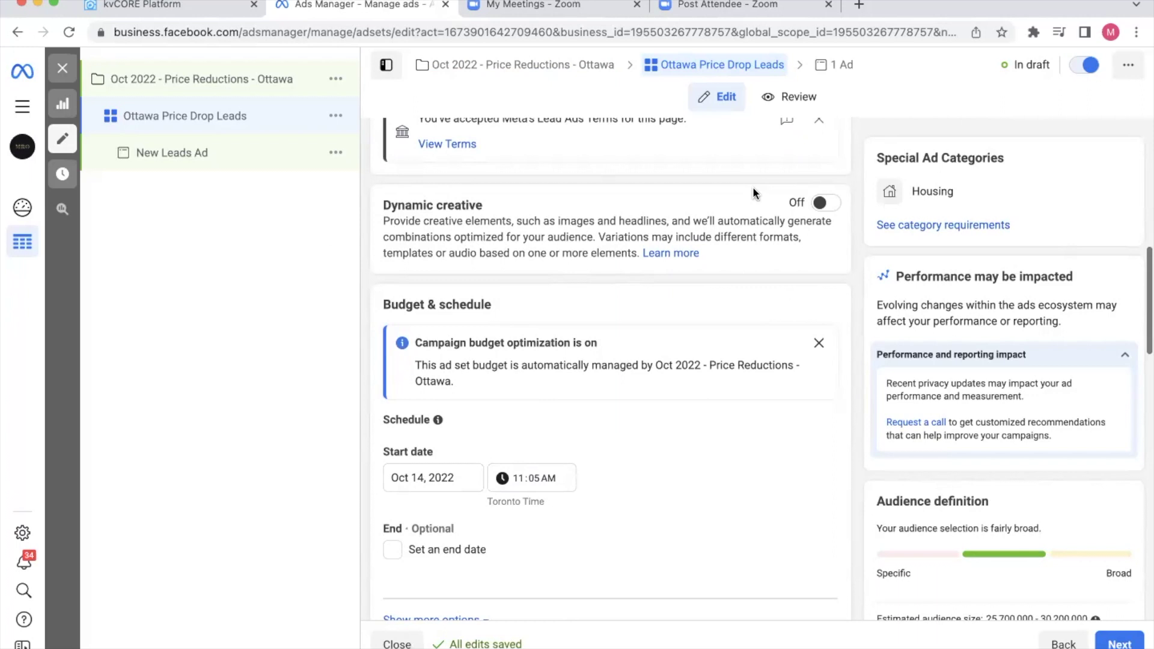
Set the ad set start time to 12:05 PM on Oct 14, 2022.
scroll(660, 467, down, 5)
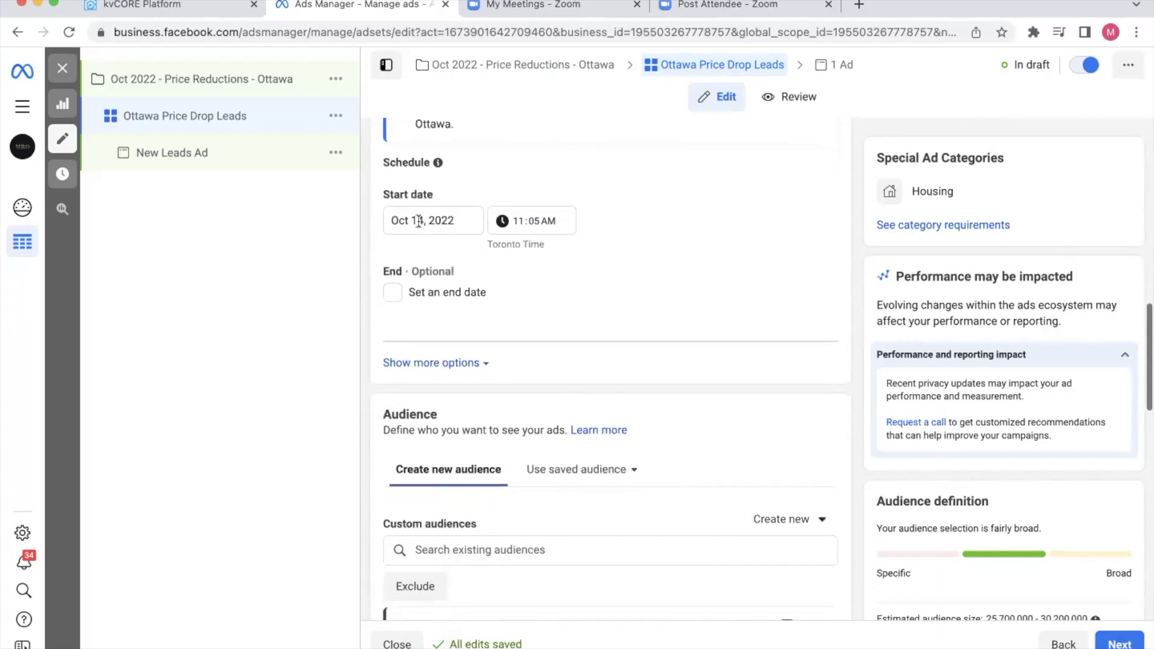
click(521, 221)
key(Tab)
key(Tab)
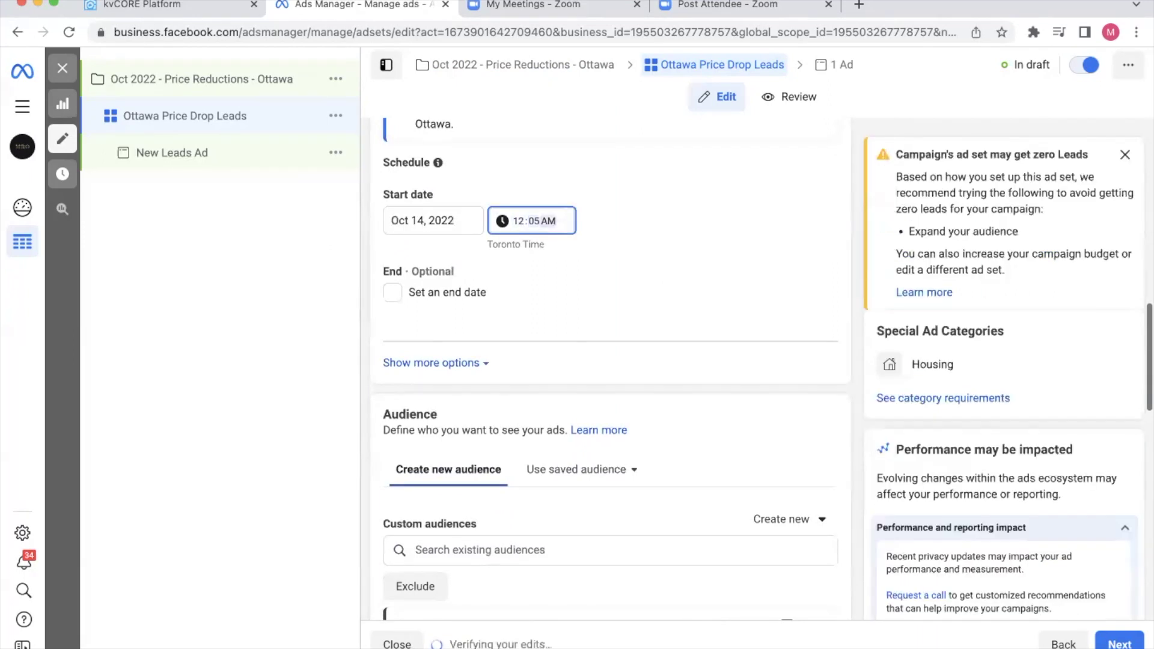
key(p)
click(637, 264)
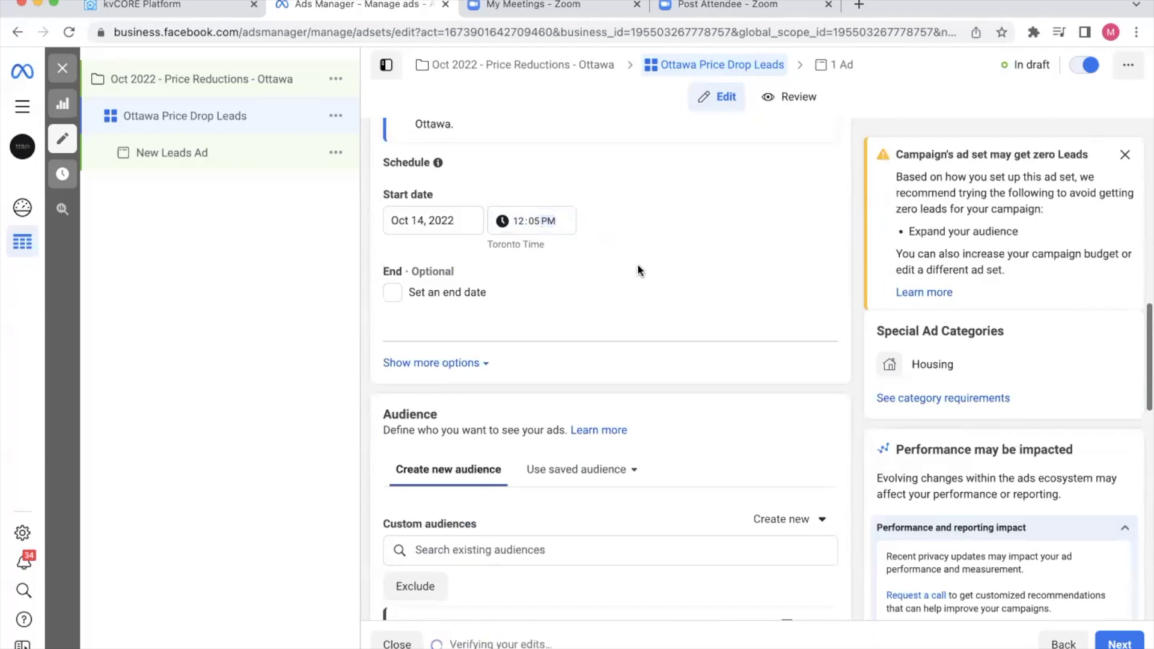
Add an end date of October 31, 2022 to the ad set.
scroll(638, 263, down, 1)
click(394, 261)
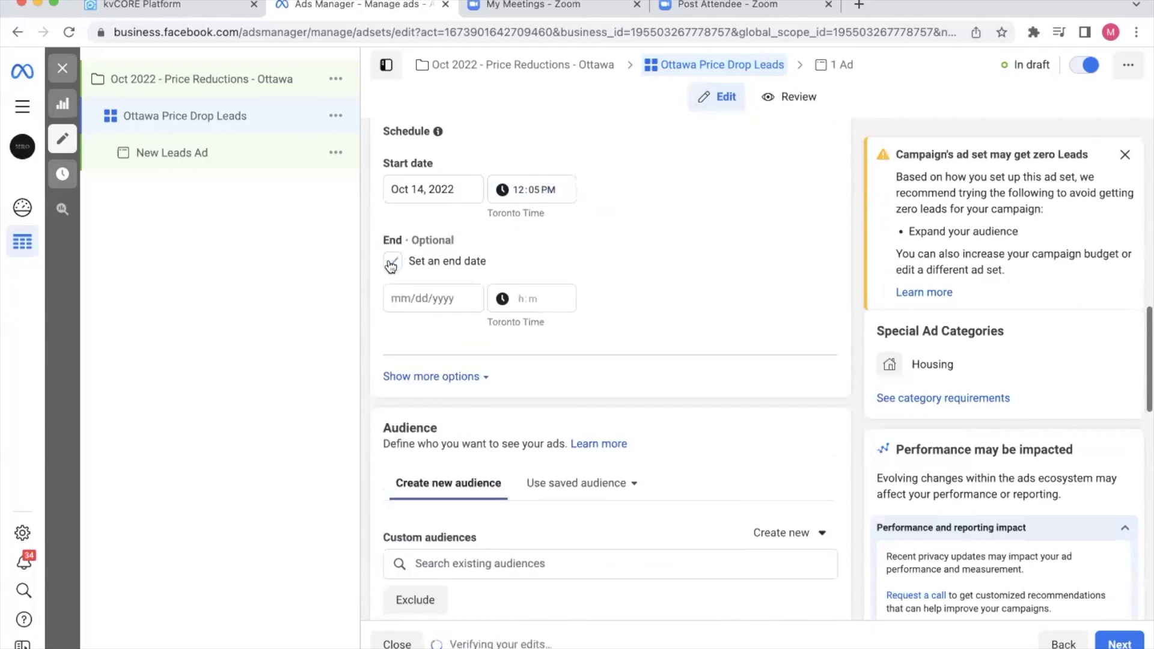
click(438, 298)
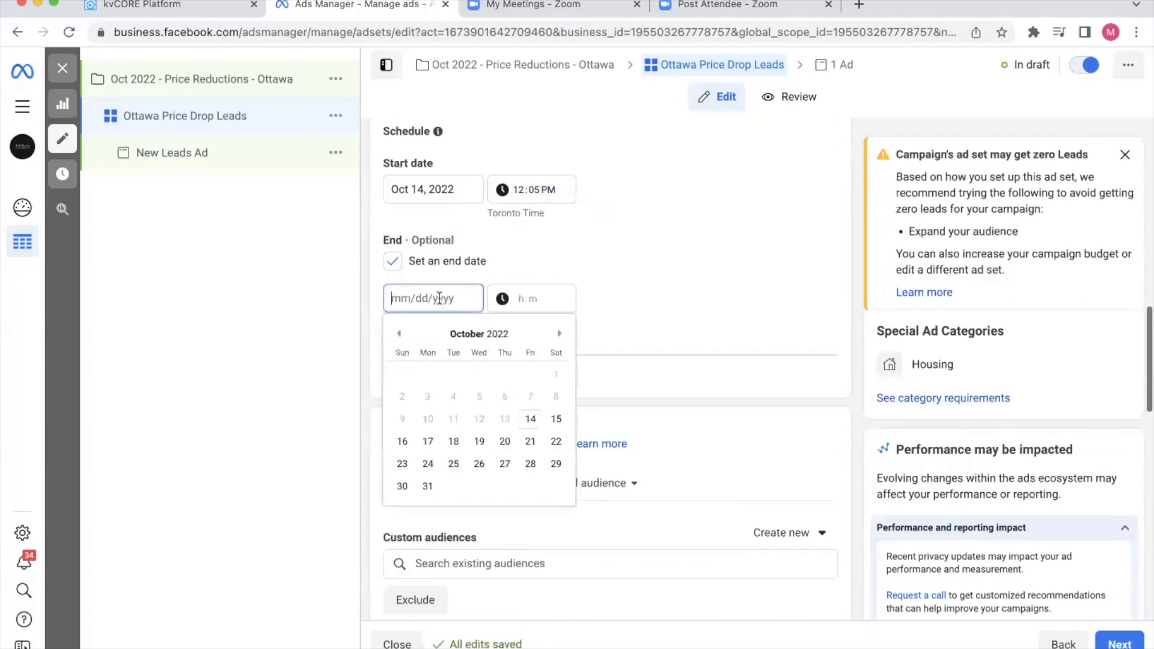
click(427, 488)
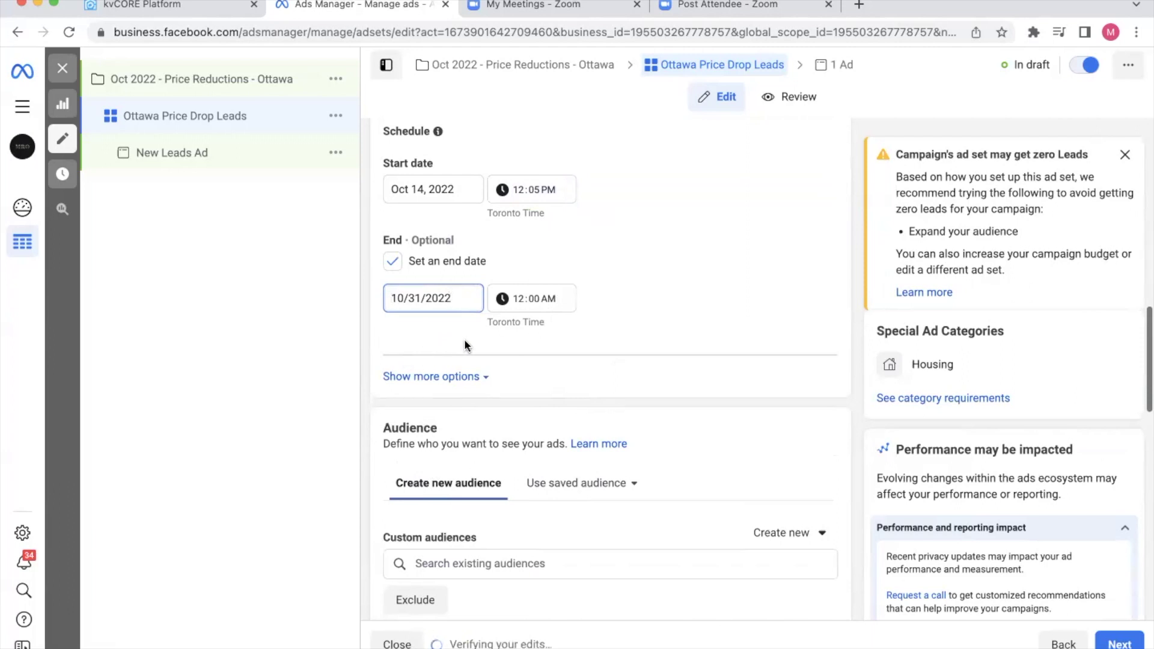
Check the custom audience list, finding no saved audiences.
scroll(639, 327, down, 5)
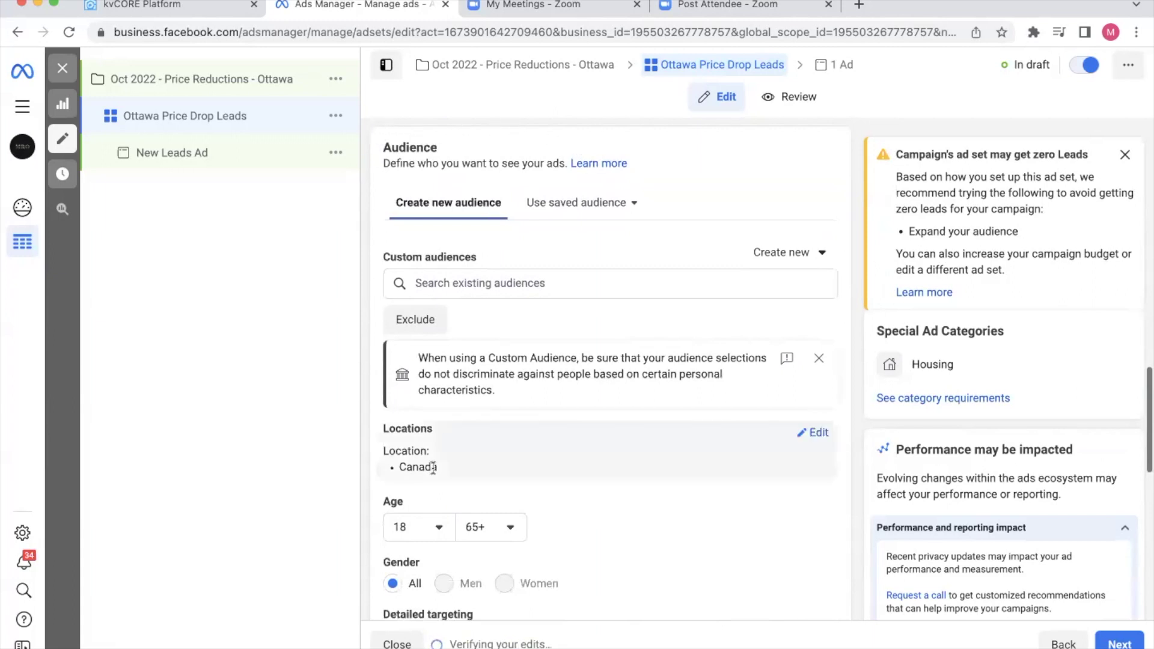
scroll(636, 263, down, 1)
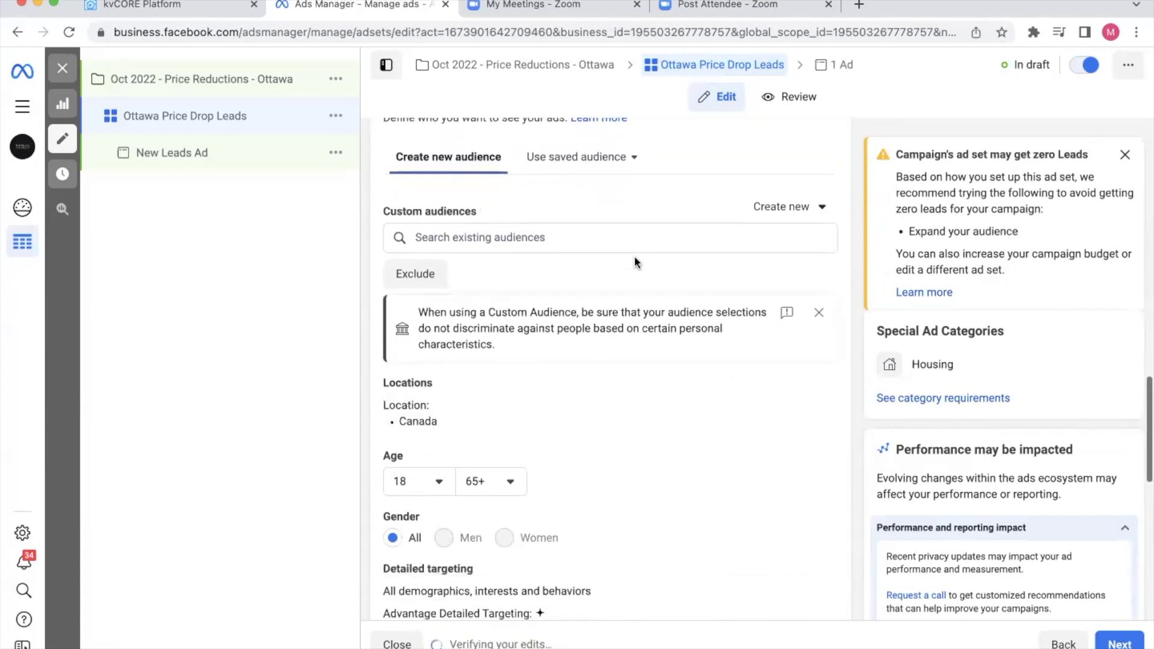
click(477, 241)
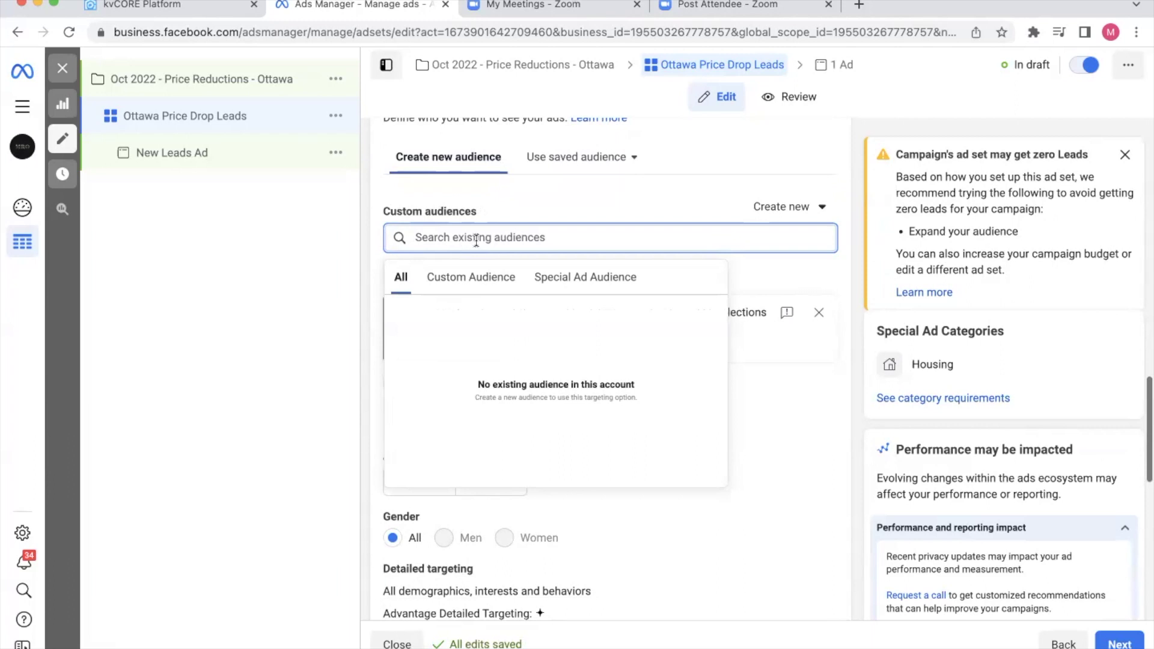
click(341, 380)
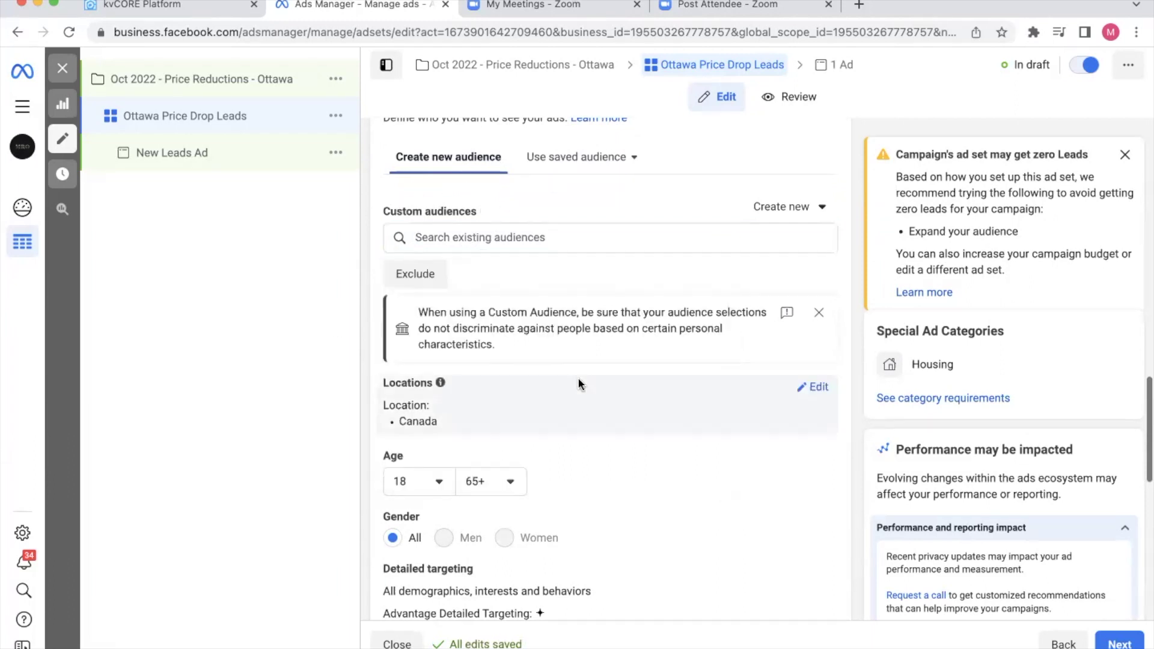
scroll(580, 384, down, 1)
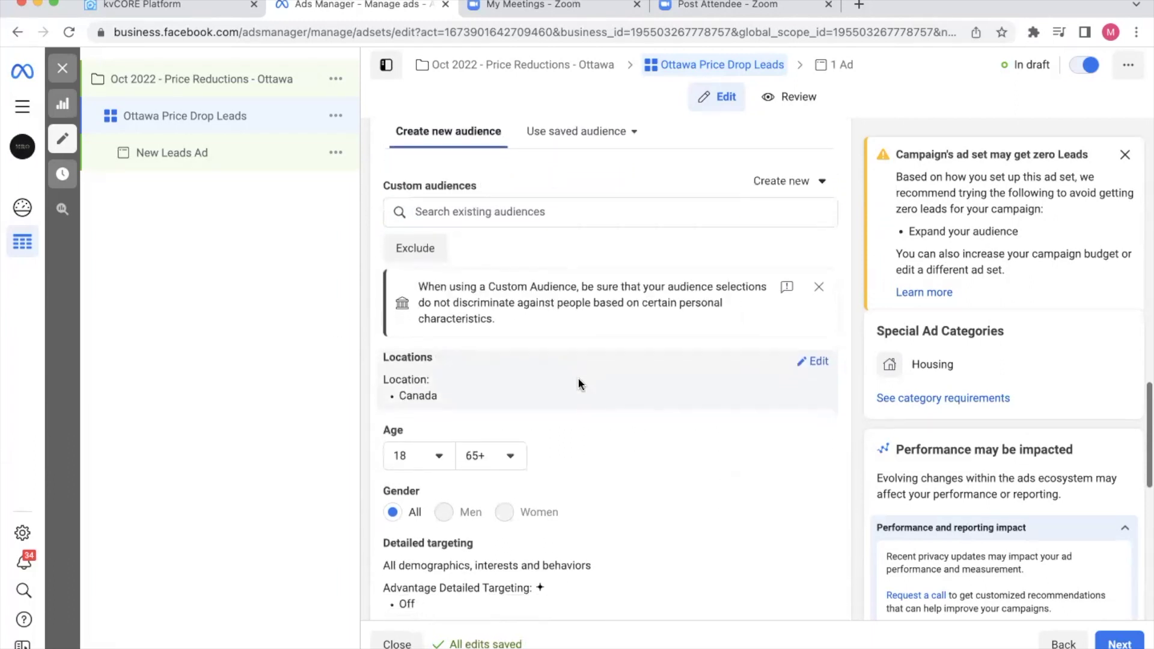
Replace Canada with Ottawa, Ontario, Canada as the location, keeping the +15 mi radius.
click(817, 362)
scroll(577, 414, down, 2)
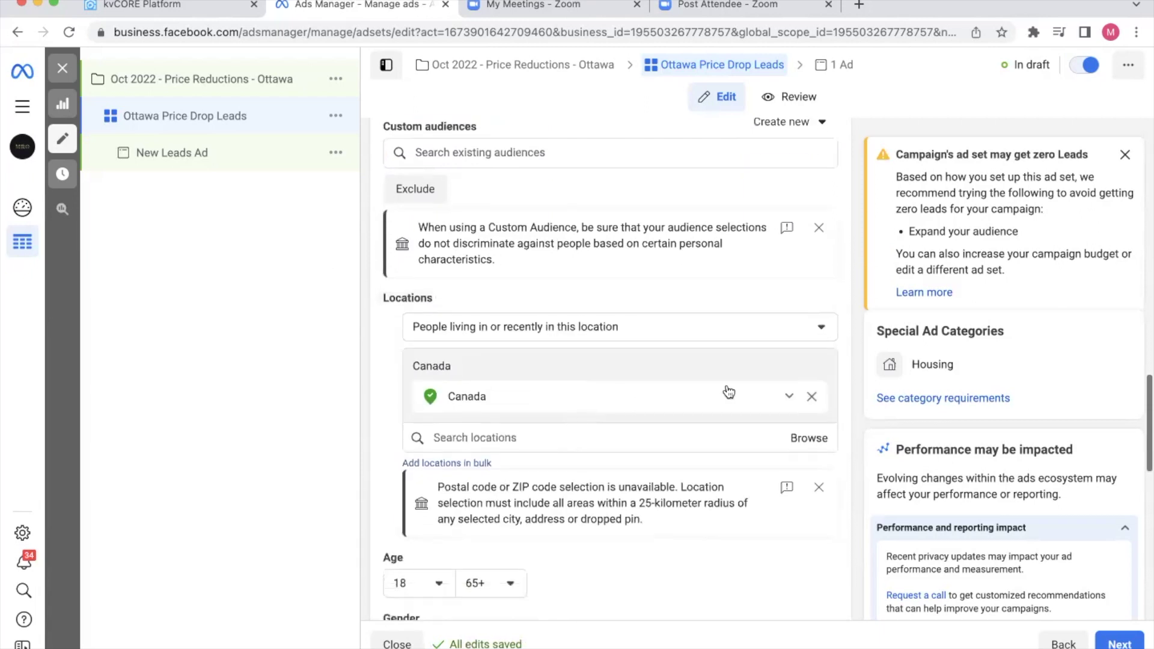
click(812, 396)
click(622, 415)
text(ottawa)
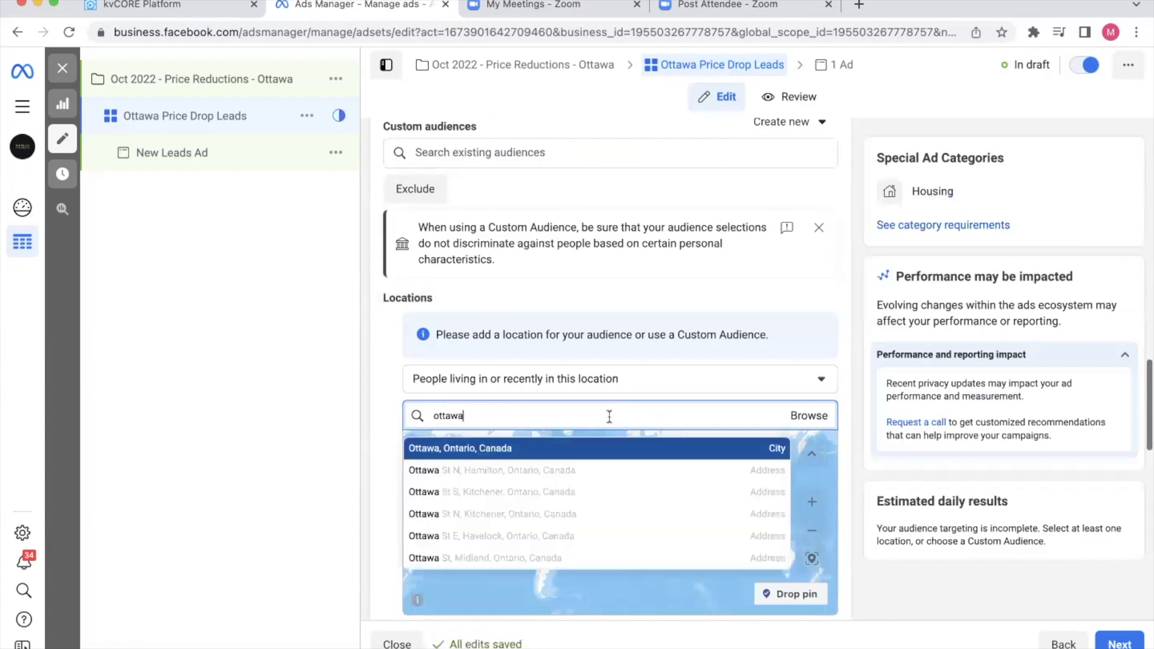
click(504, 448)
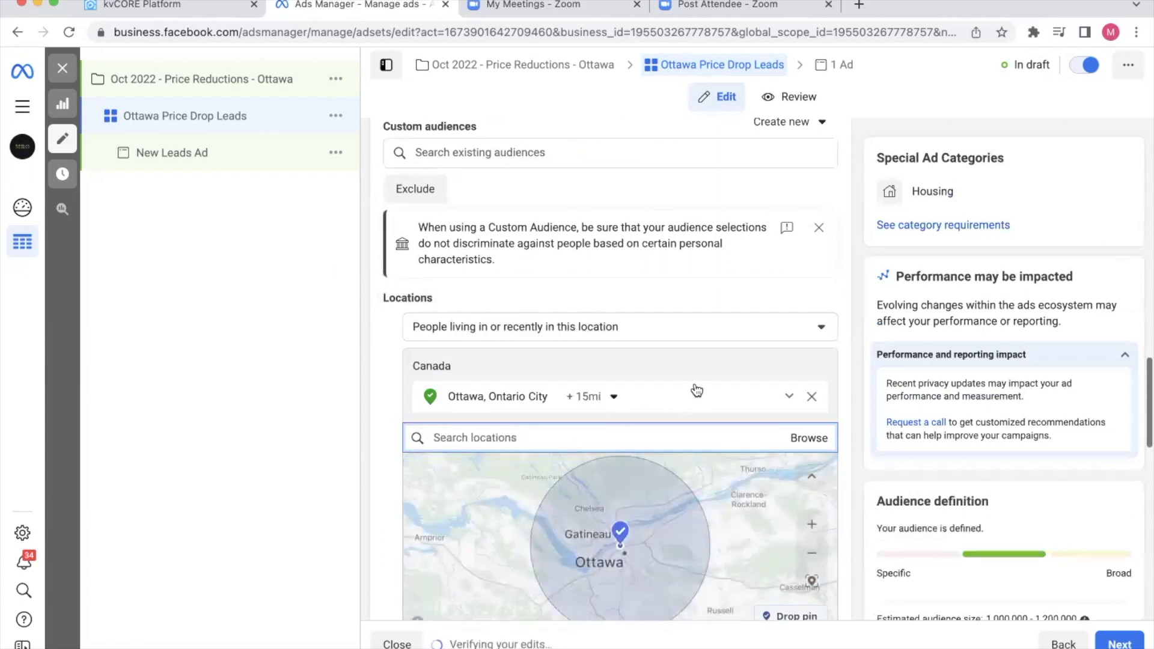
scroll(697, 391, down, 1)
click(592, 334)
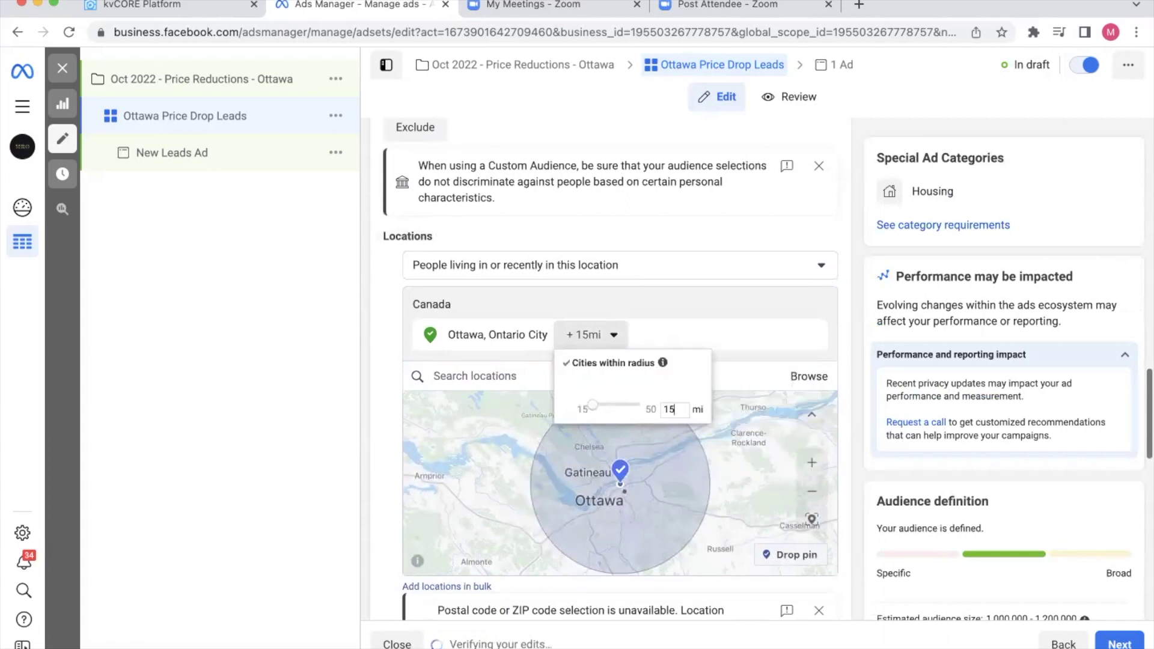
click(712, 331)
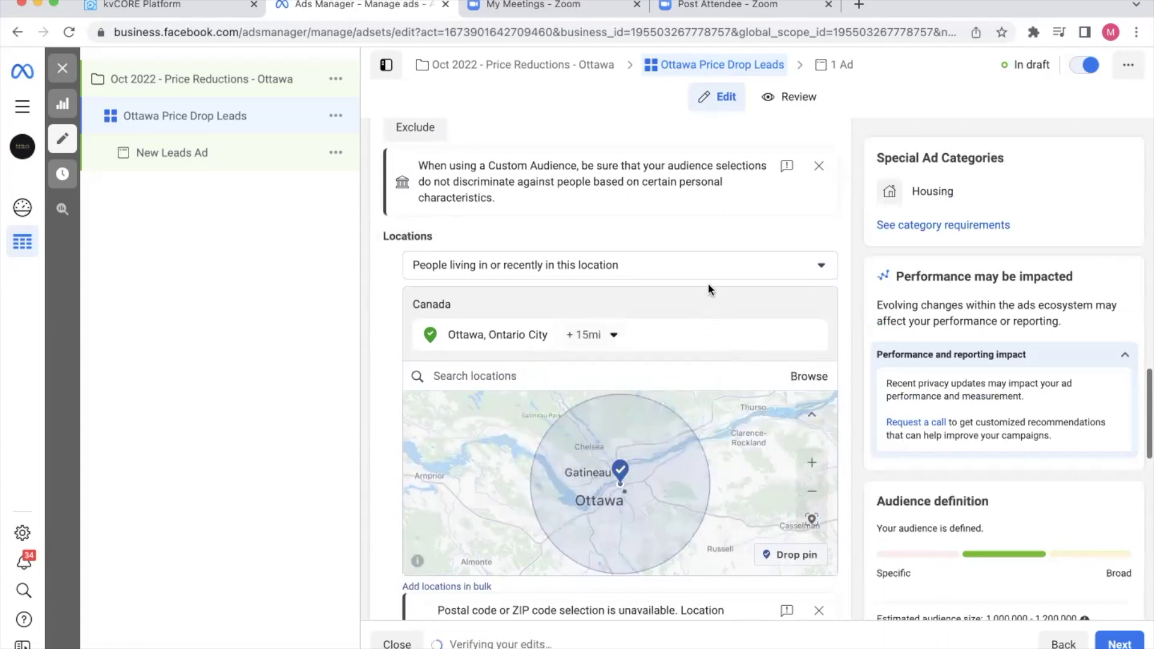
scroll(709, 282, down, 2)
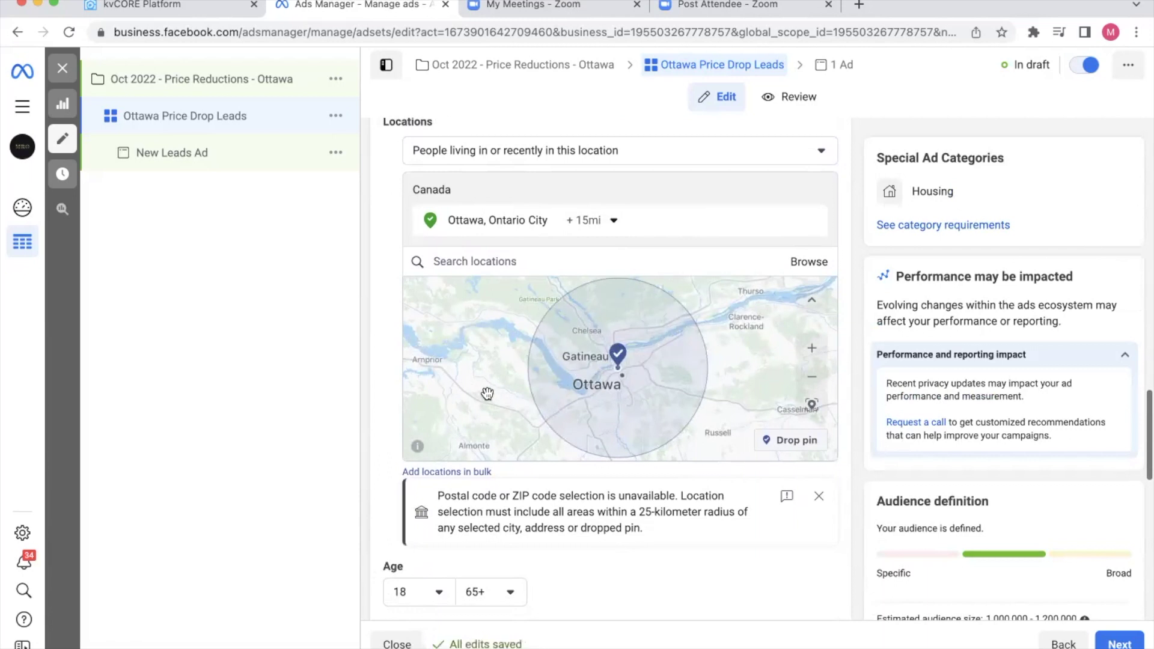
scroll(366, 525, down, 4)
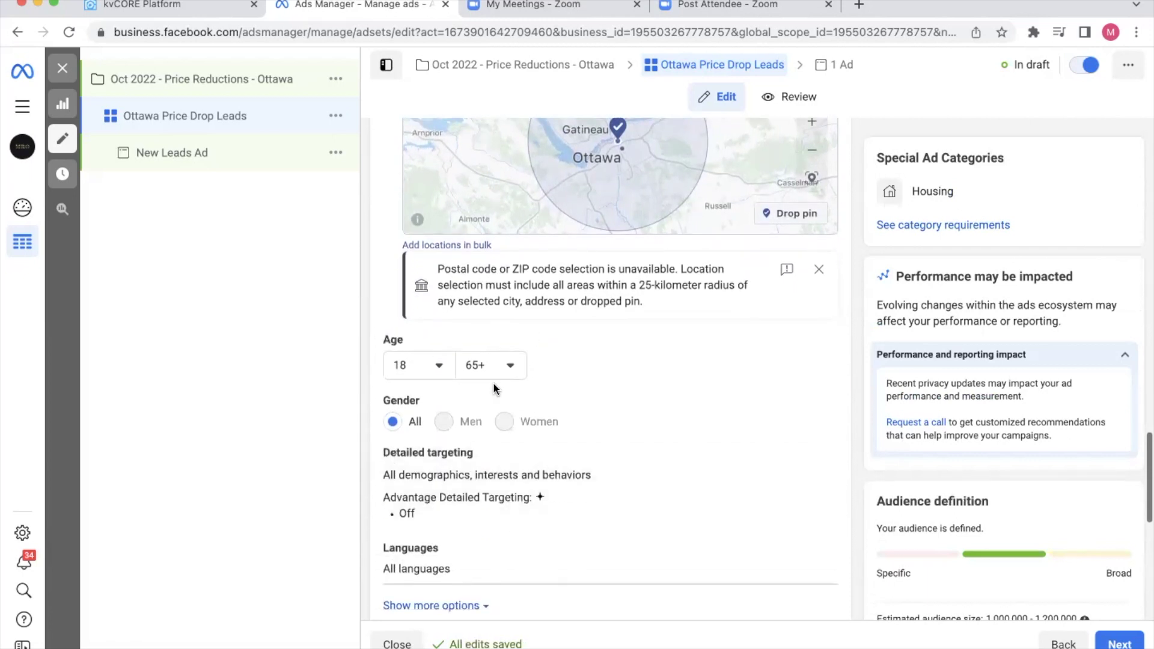
scroll(539, 368, down, 2)
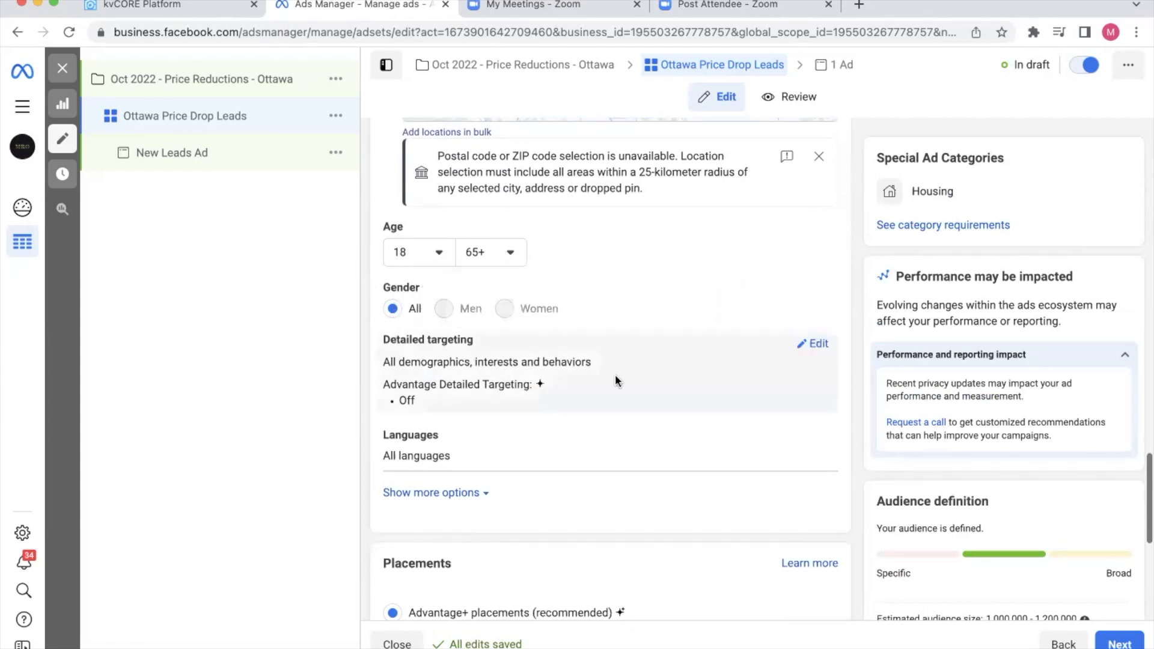
scroll(615, 379, down, 1)
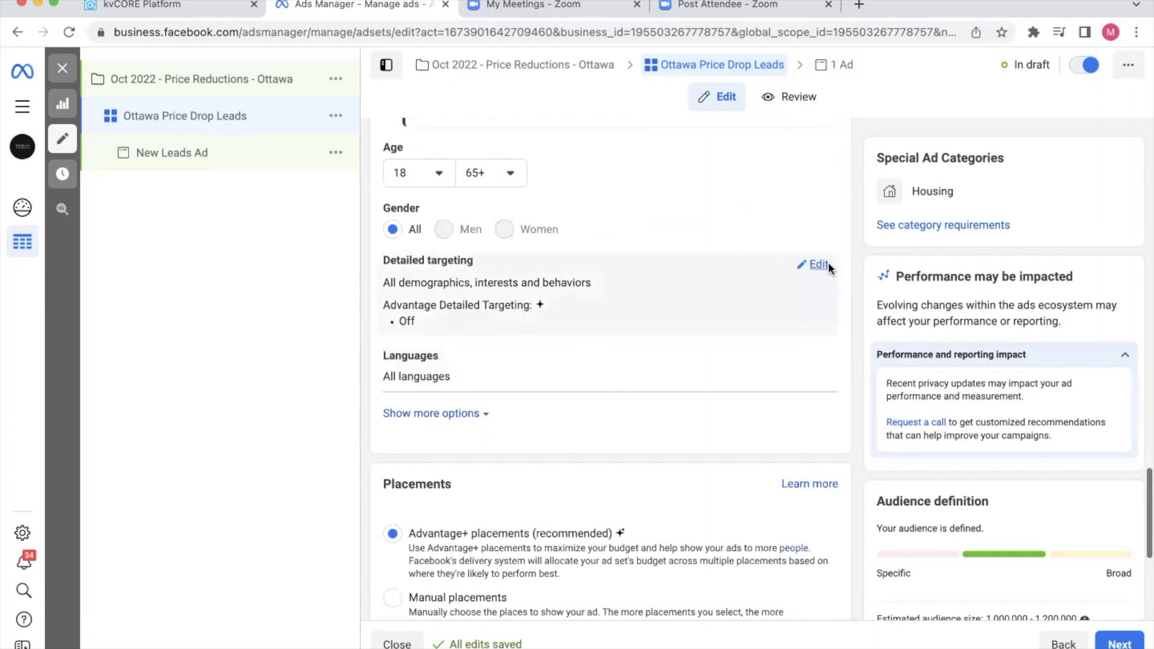
Add the realtor.com and Zillow real estate interests to detailed targeting.
click(819, 265)
click(646, 308)
text(realtor.com)
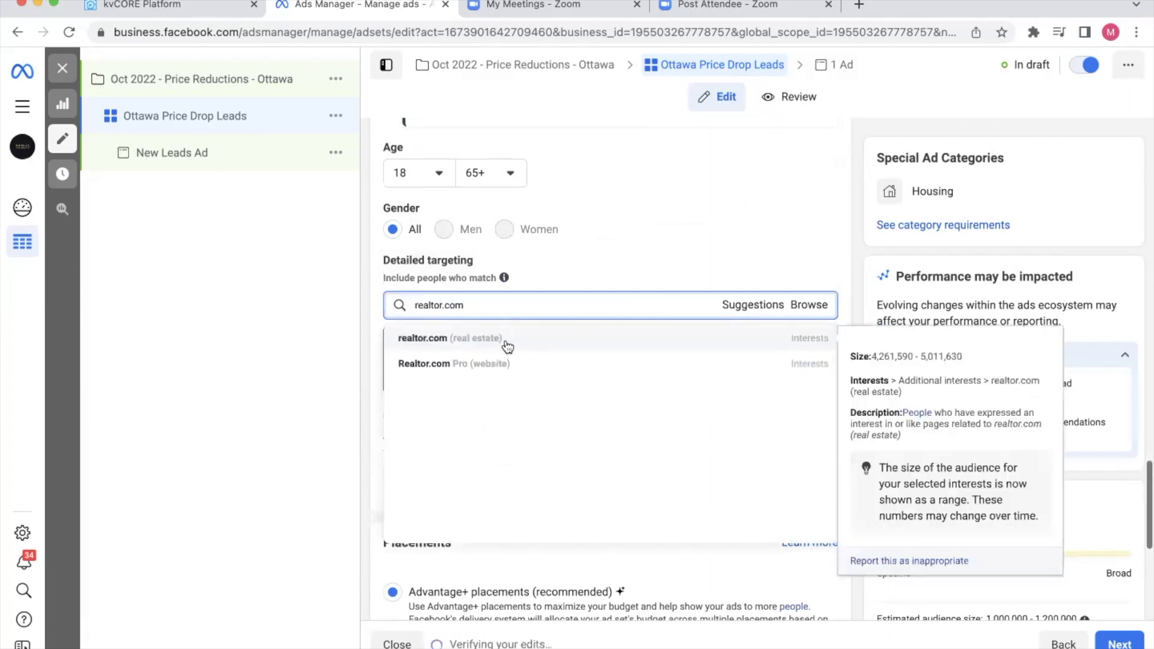
click(507, 340)
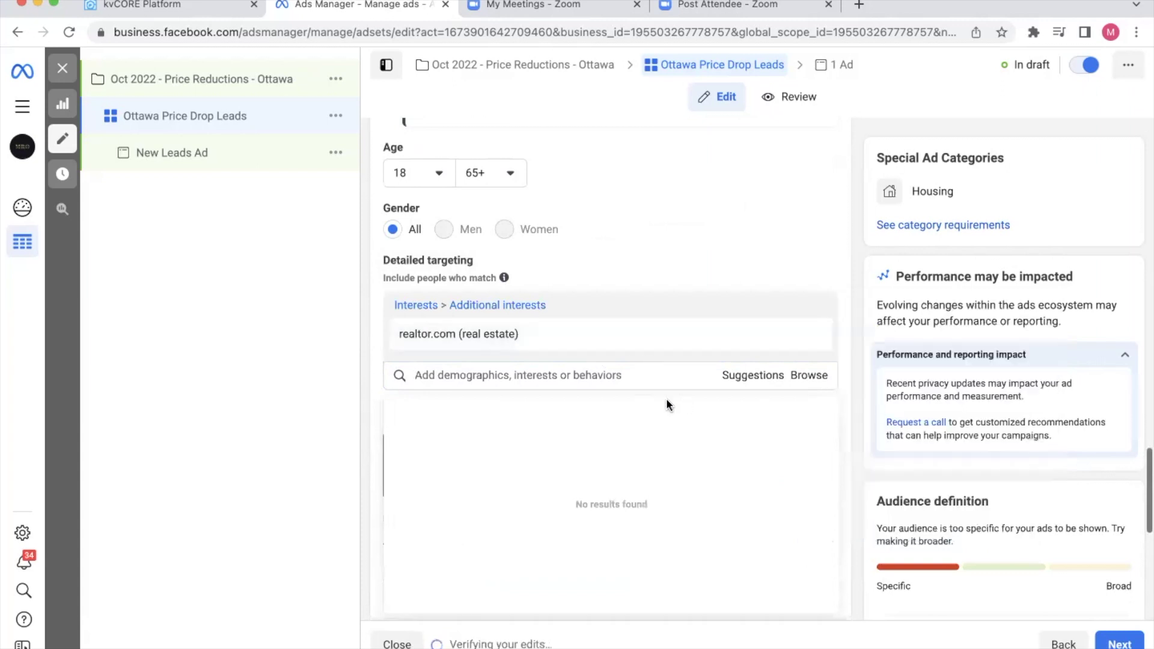
text(zillow)
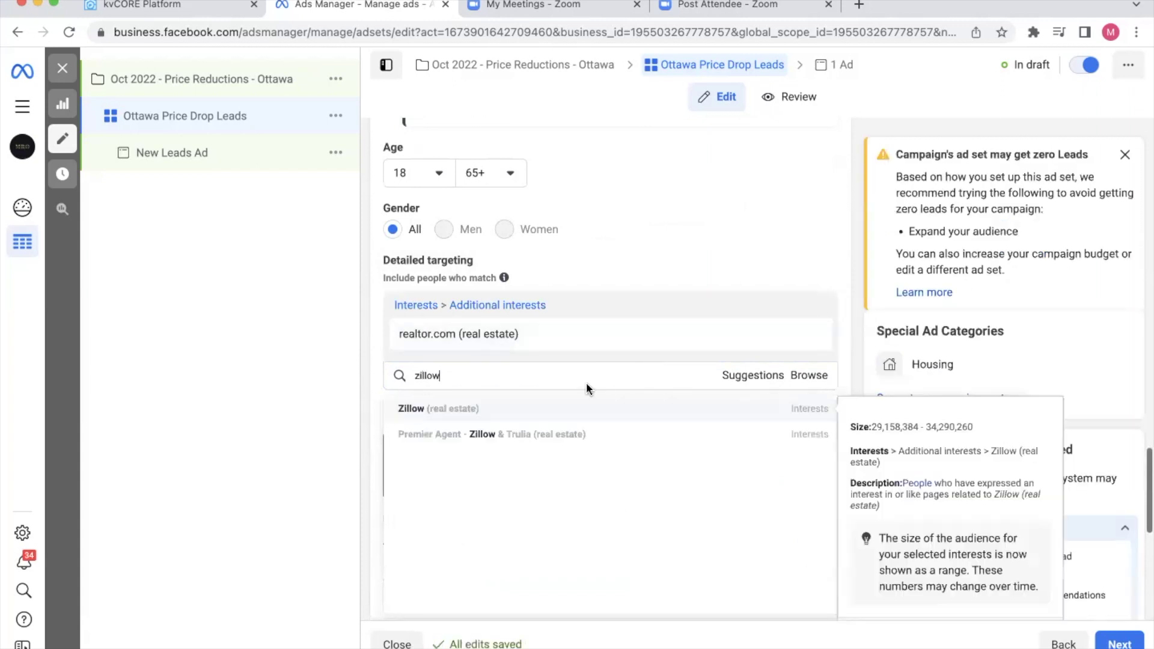
click(498, 416)
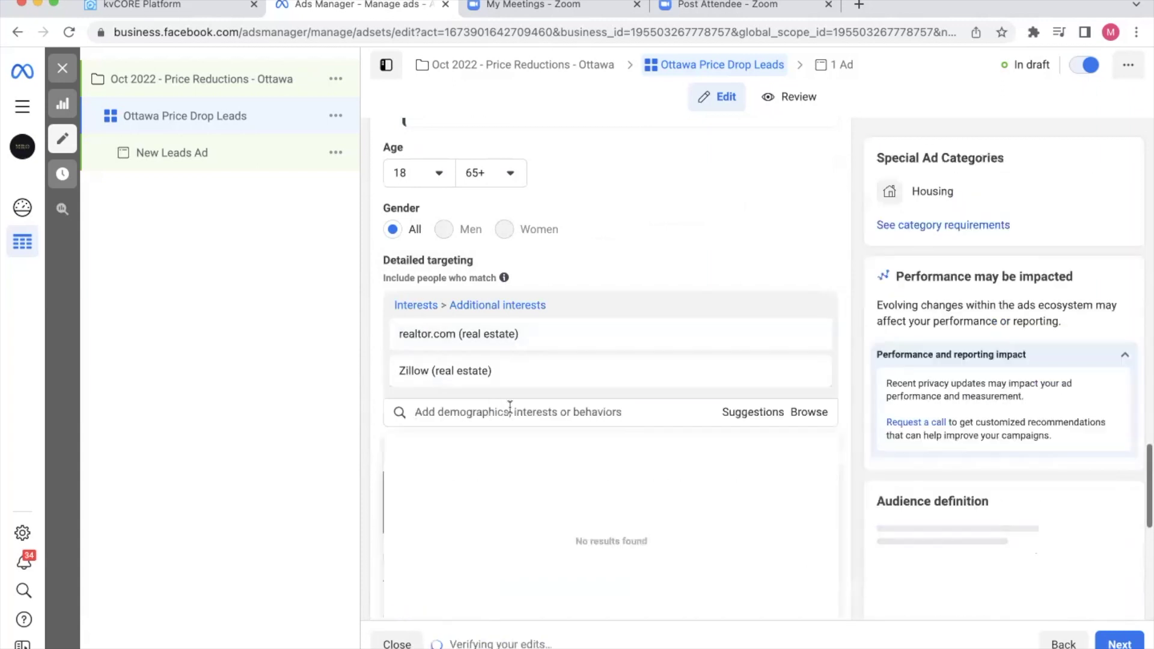
Remove both interests again and close the detailed targeting notice.
click(746, 413)
scroll(724, 319, down, 2)
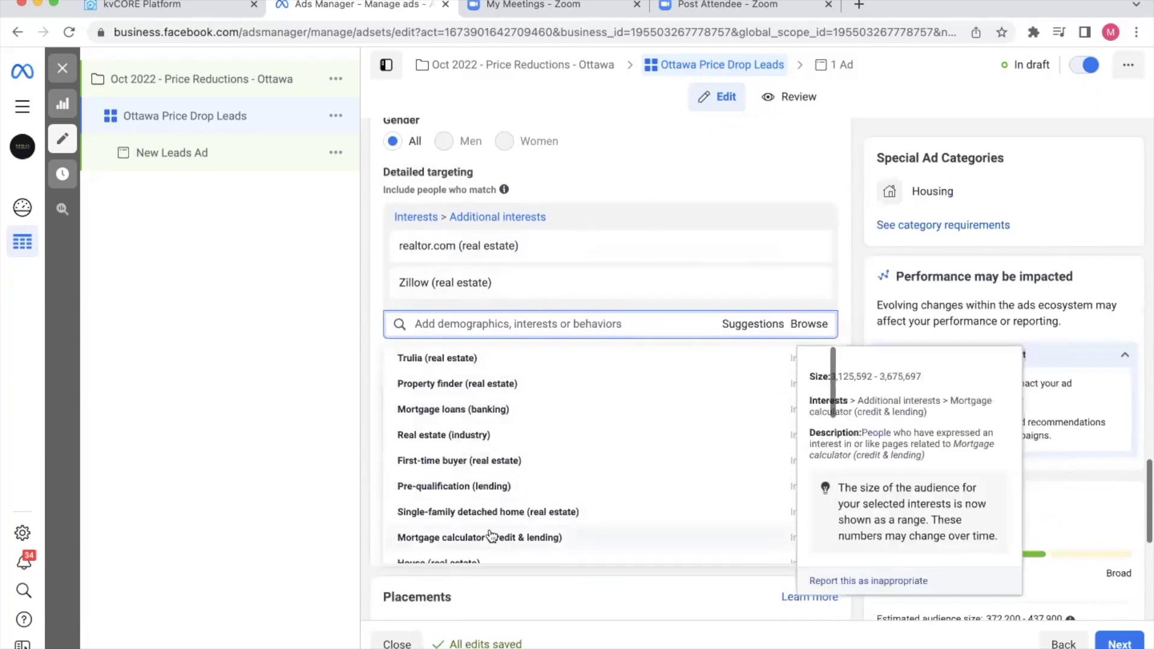
click(809, 282)
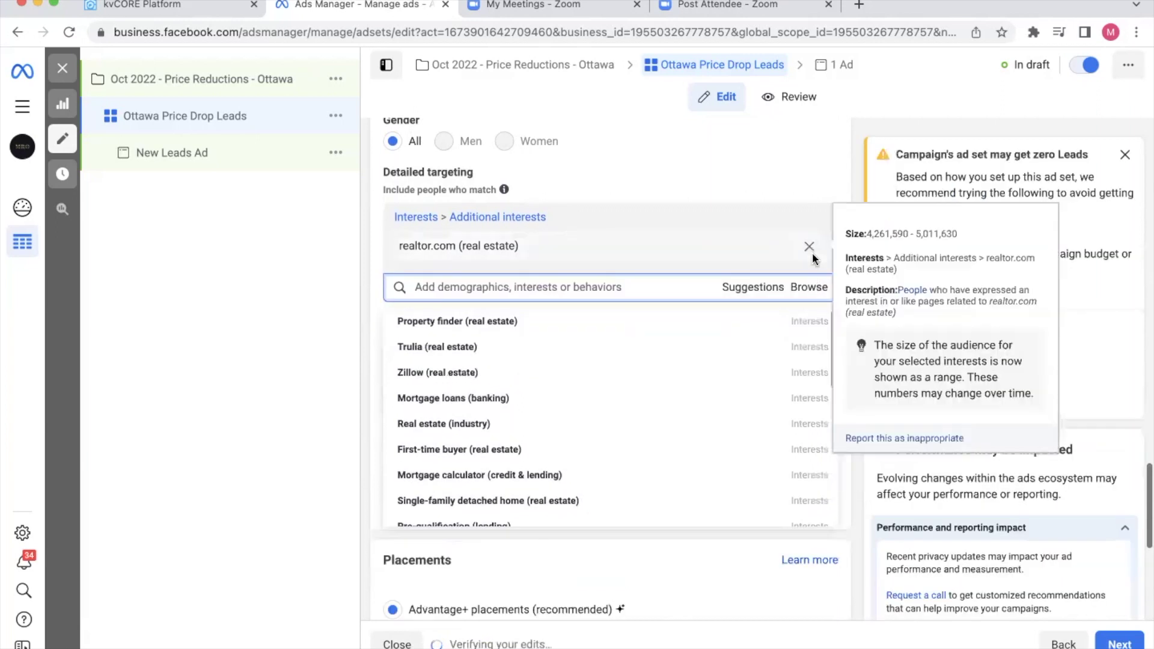
click(811, 248)
click(786, 170)
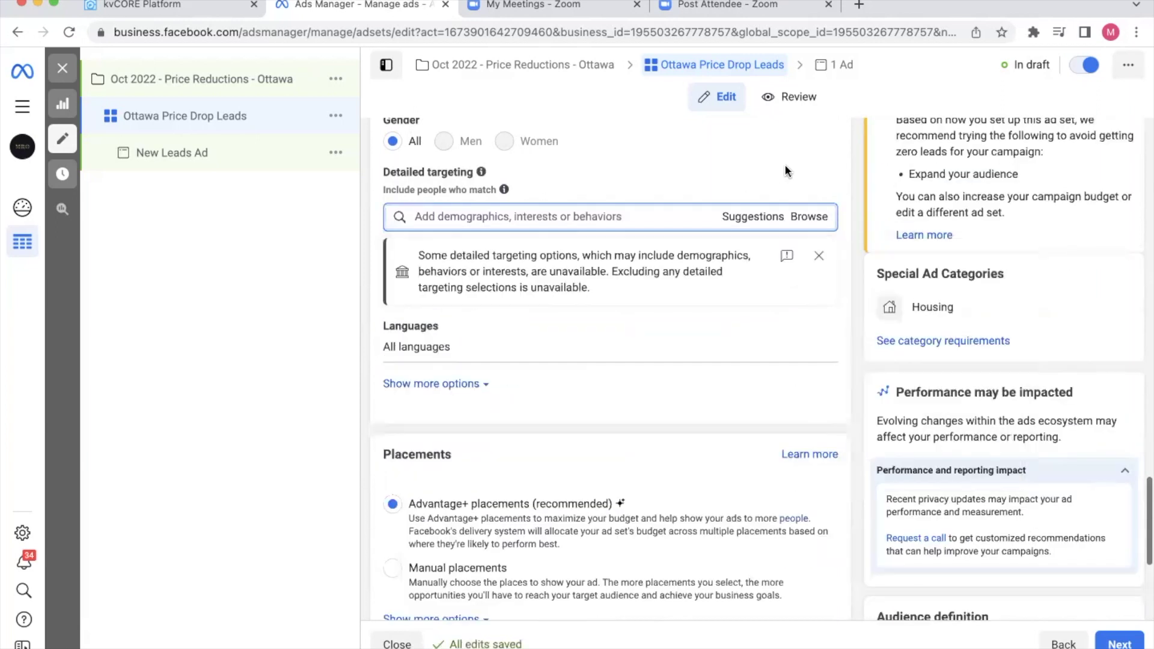
click(820, 256)
scroll(726, 181, up, 1)
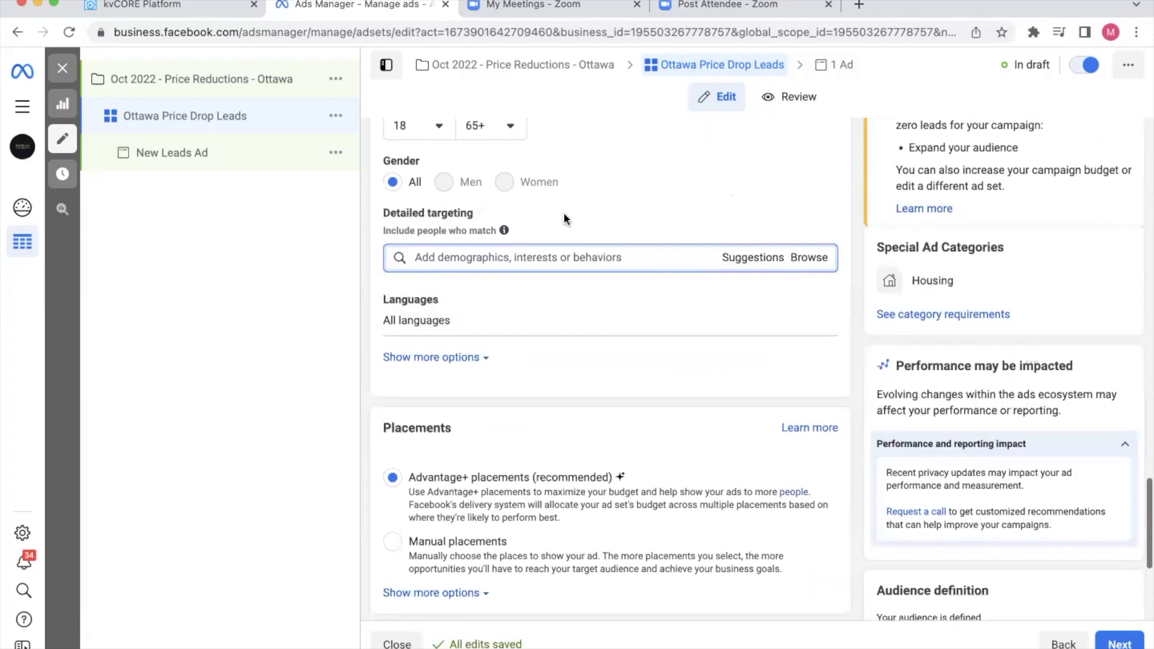
Switch to manual placements and drop the Audience Network platform.
mouse_move(550, 278)
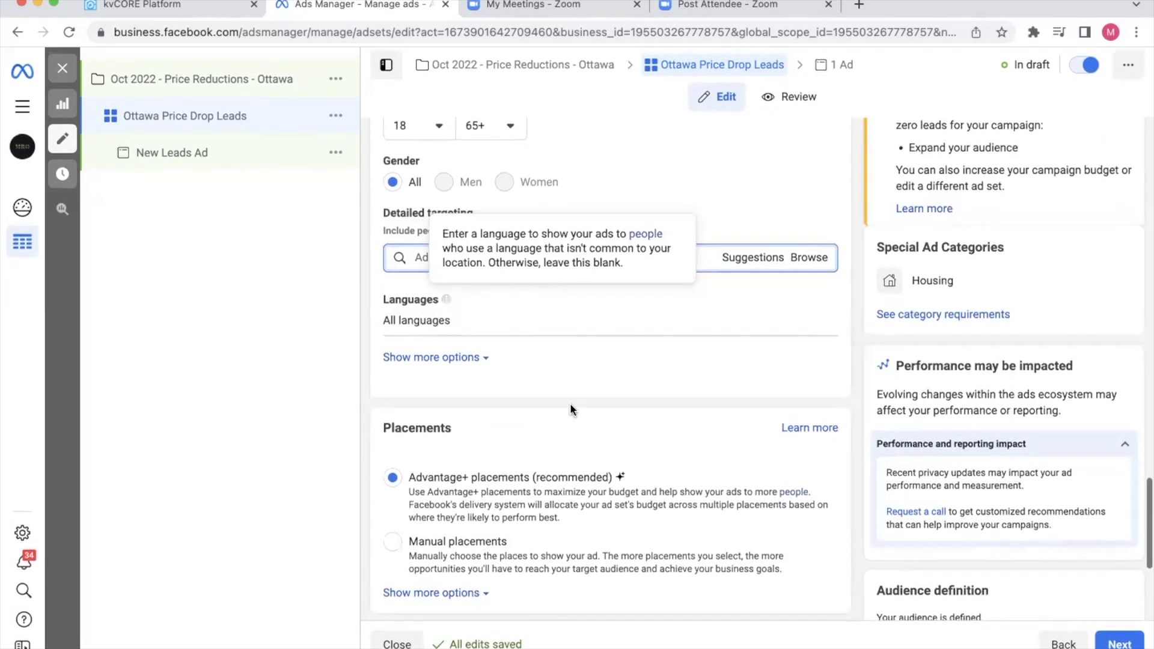
scroll(570, 409, down, 4)
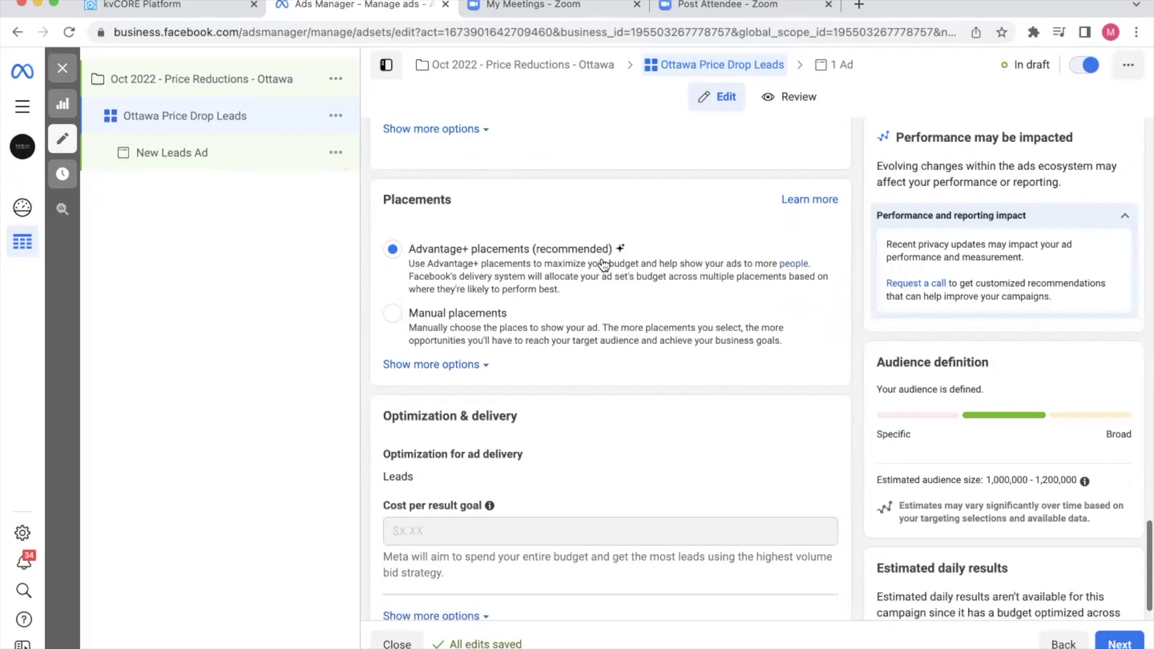
click(394, 315)
scroll(489, 323, down, 3)
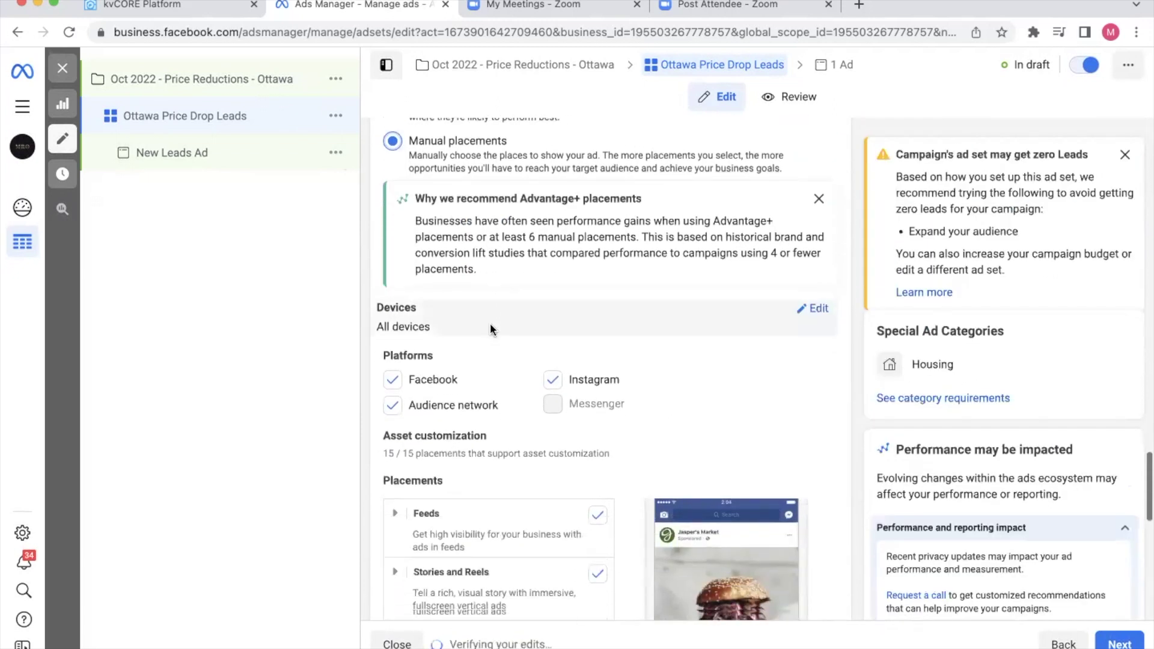
scroll(457, 225, up, 2)
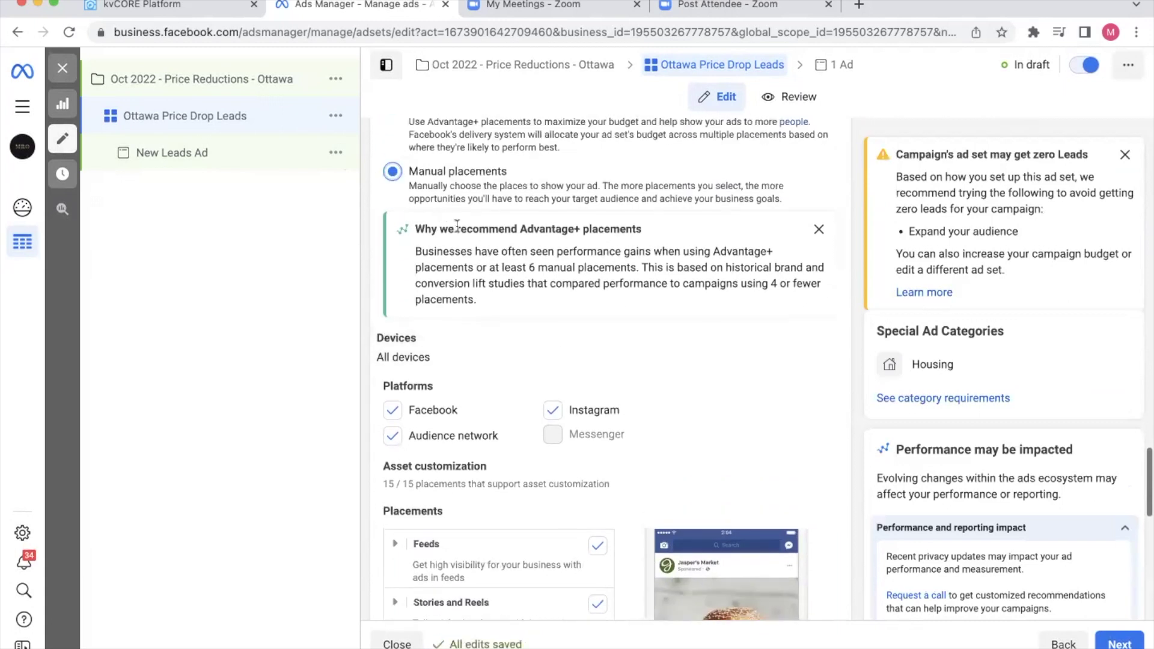
scroll(457, 226, down, 2)
click(393, 308)
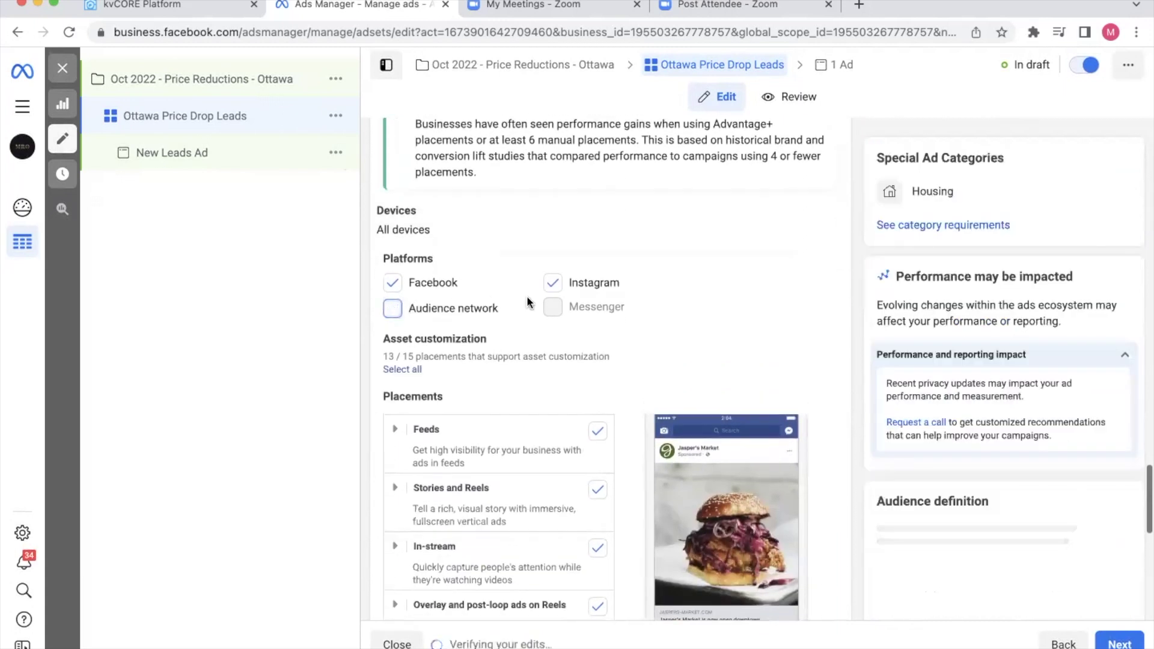
scroll(498, 376, down, 2)
scroll(545, 385, down, 1)
Uncheck the Stories and Reels, In-stream, Overlay, Search and In-article placements.
click(597, 372)
scroll(601, 370, down, 1)
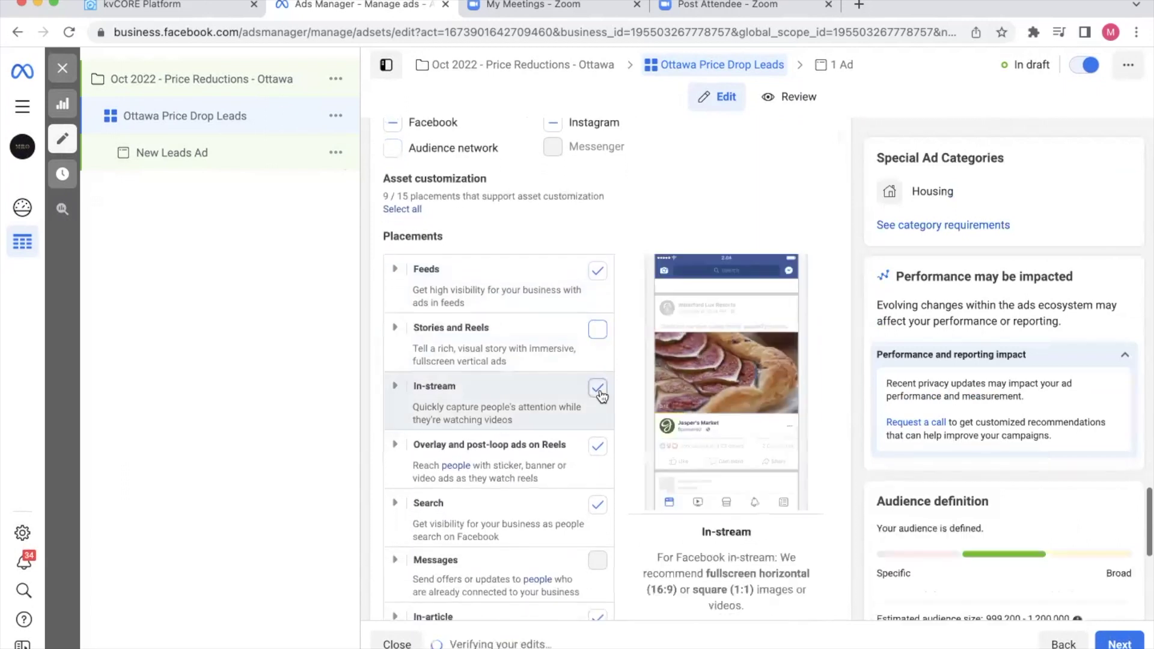
click(599, 389)
click(598, 446)
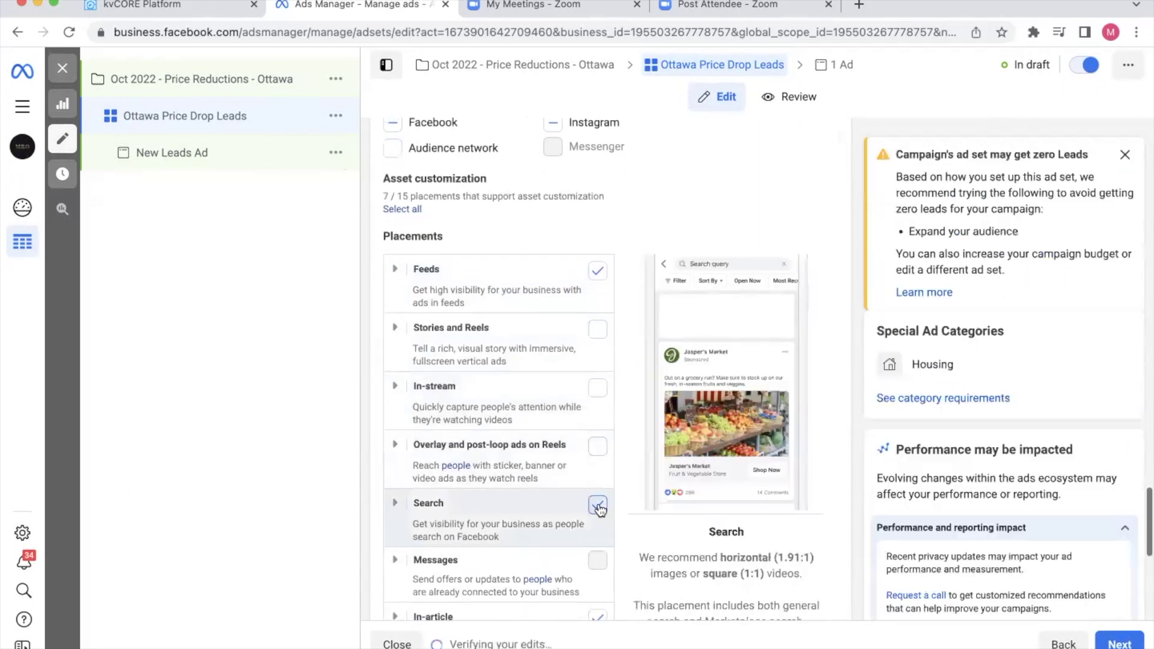
click(599, 506)
scroll(599, 505, down, 1)
click(598, 545)
scroll(598, 541, down, 1)
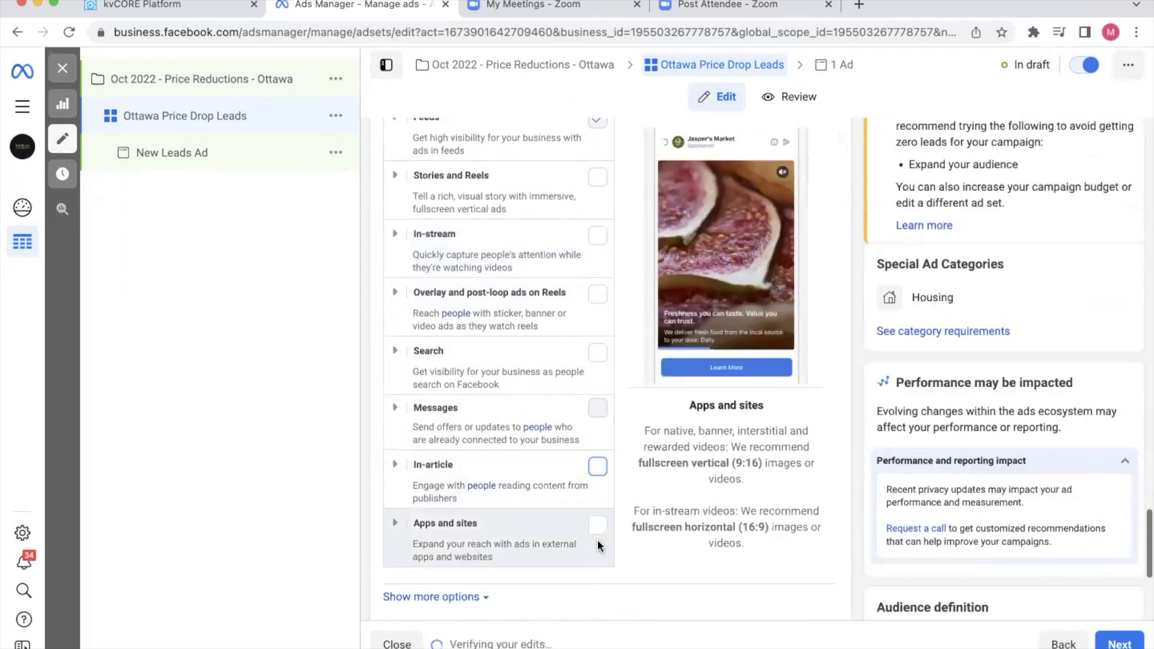
scroll(598, 545, up, 2)
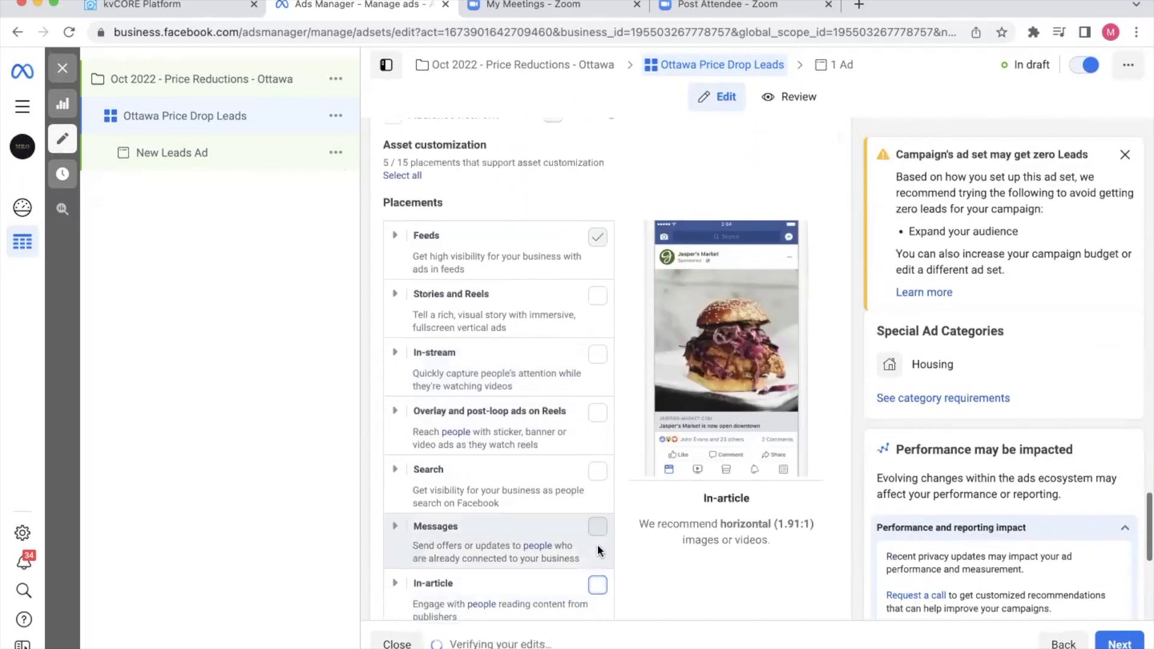
Under Feeds, keep Facebook Feed and remove Facebook video feeds and Instagram Explore.
click(394, 240)
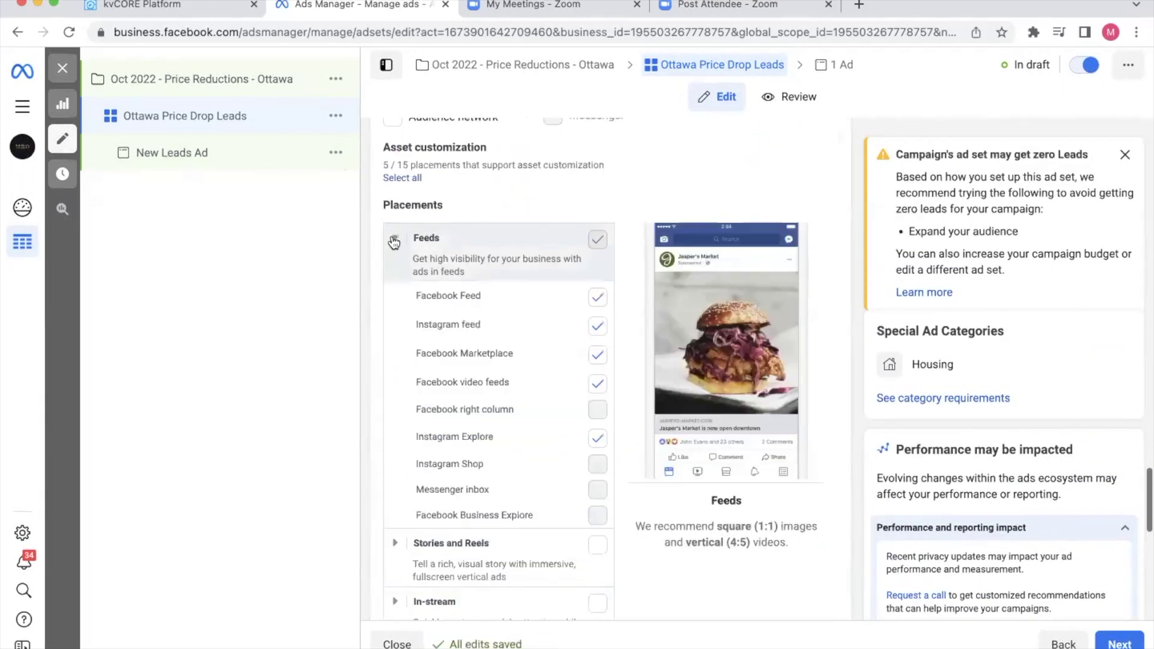
click(597, 296)
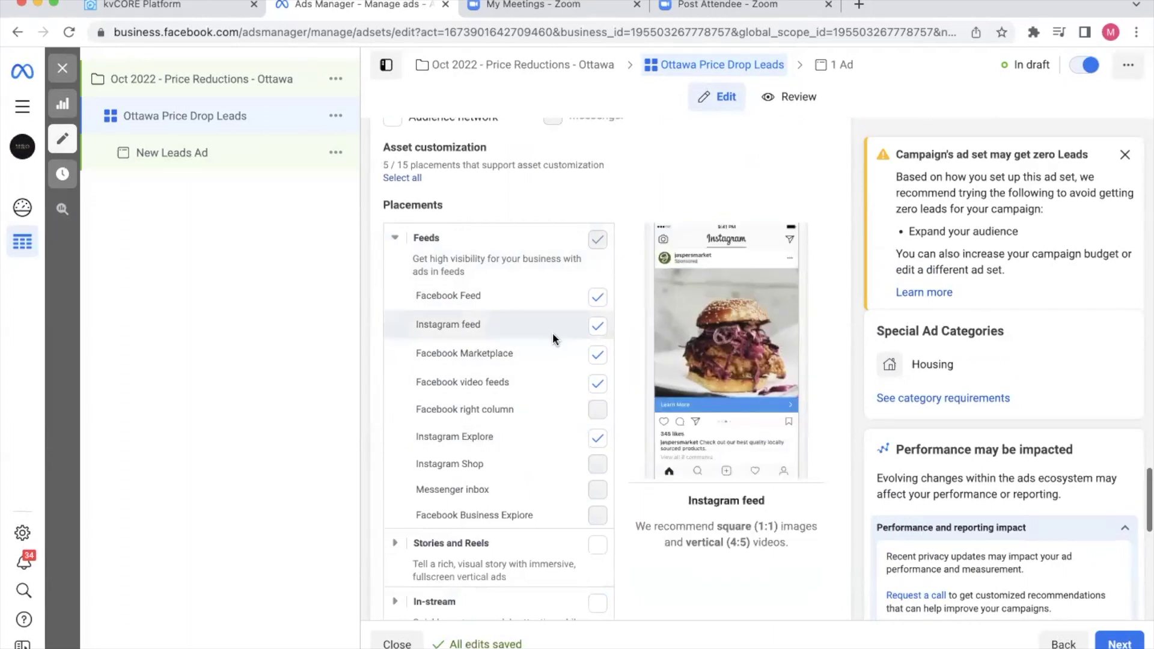
click(598, 383)
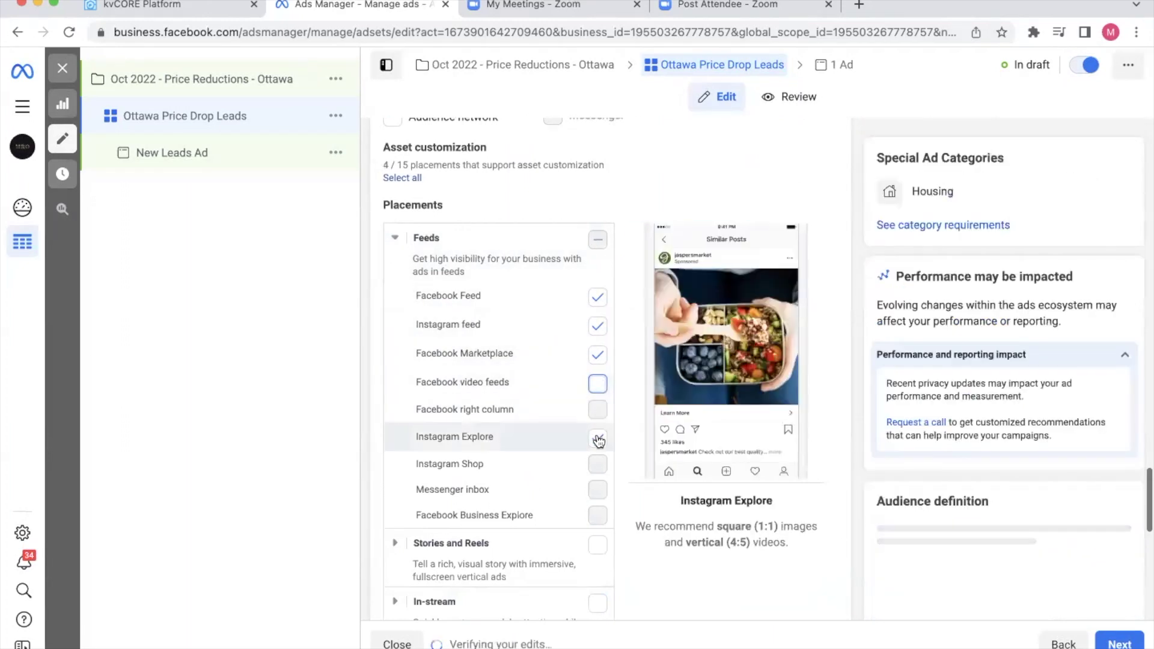
click(599, 444)
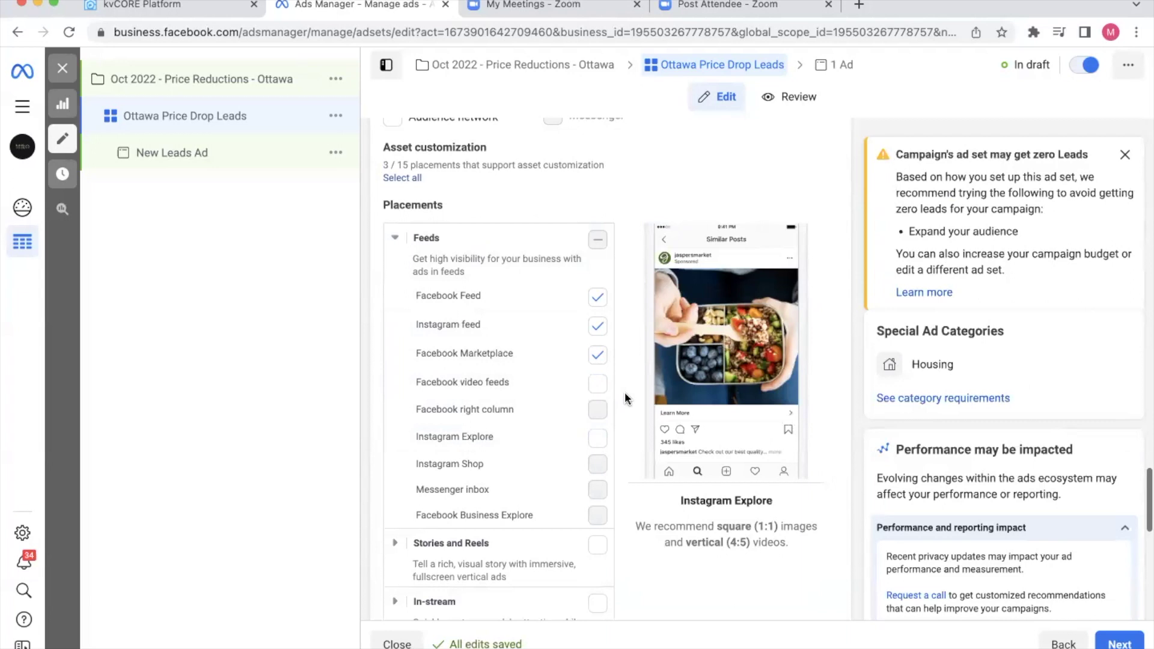
scroll(625, 392, down, 2)
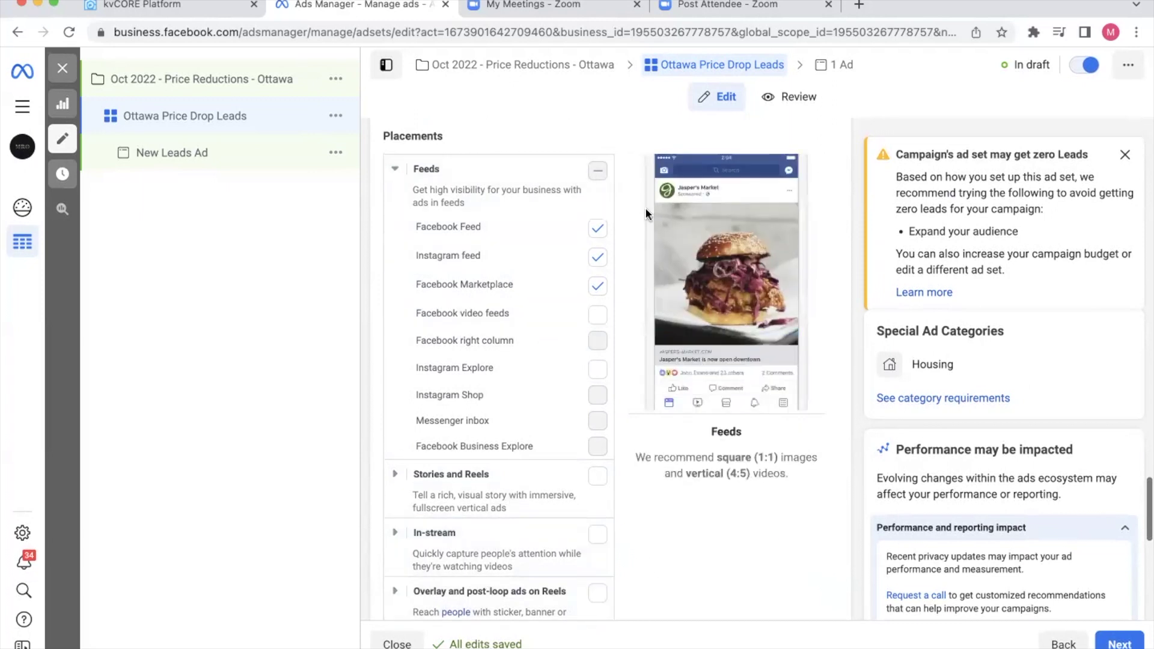
Highlight the zero-leads warning text, then close the warning card.
scroll(645, 210, down, 1)
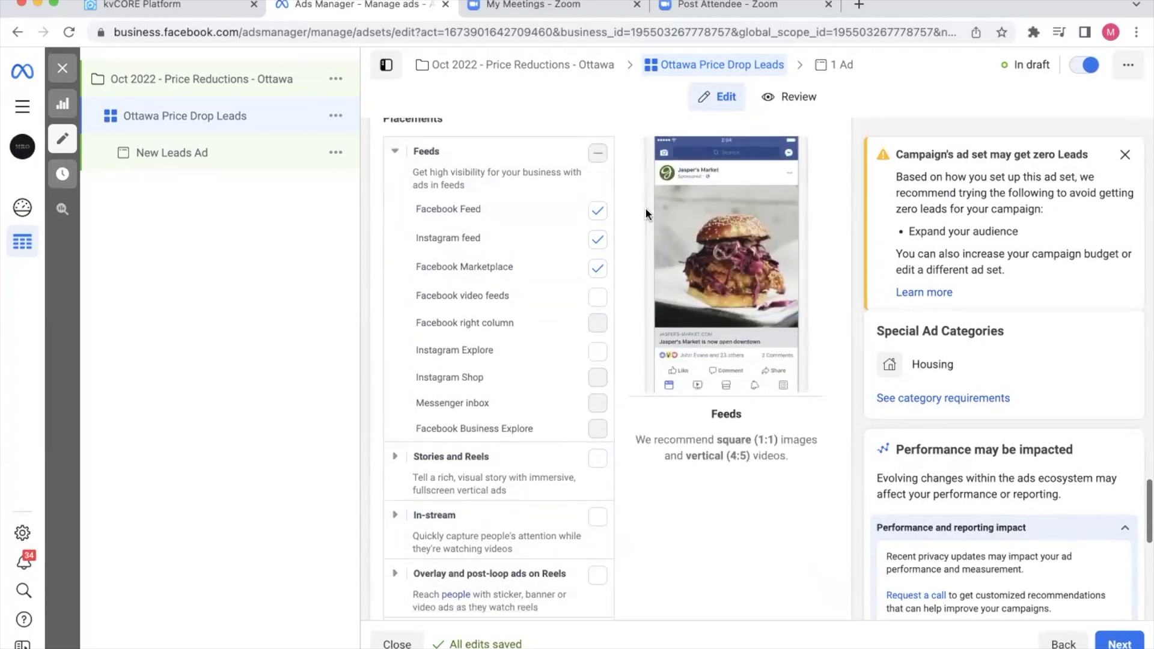
scroll(646, 211, down, 5)
scroll(646, 212, up, 4)
scroll(646, 212, up, 1)
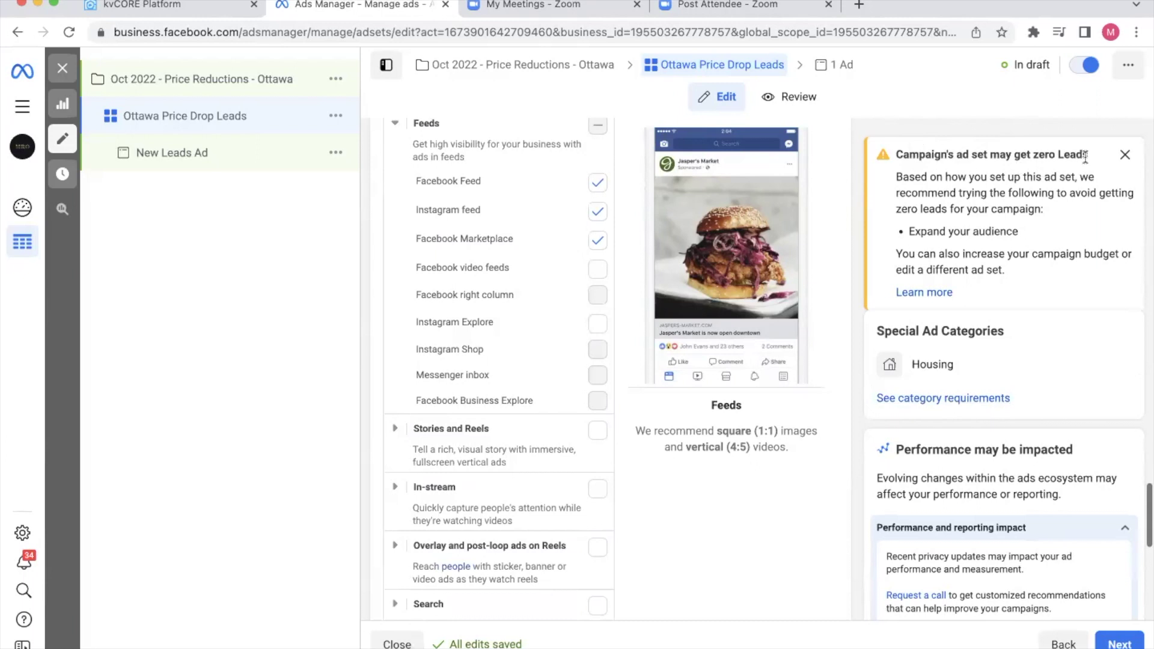
drag(1037, 273, 883, 156)
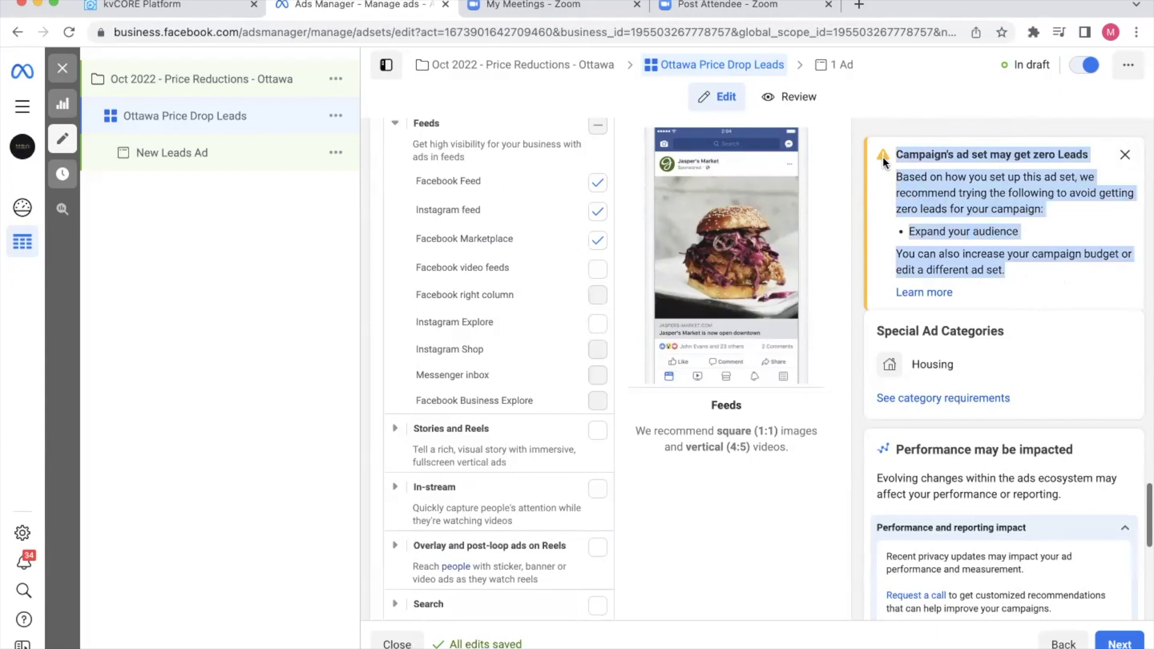
click(923, 171)
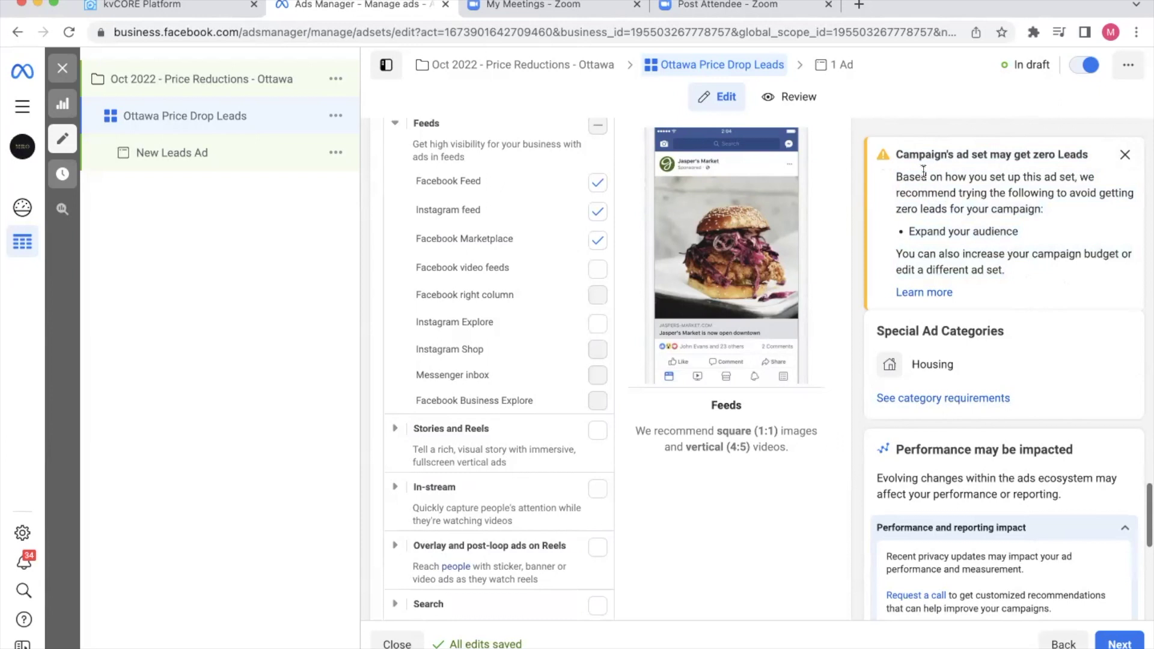
click(1125, 155)
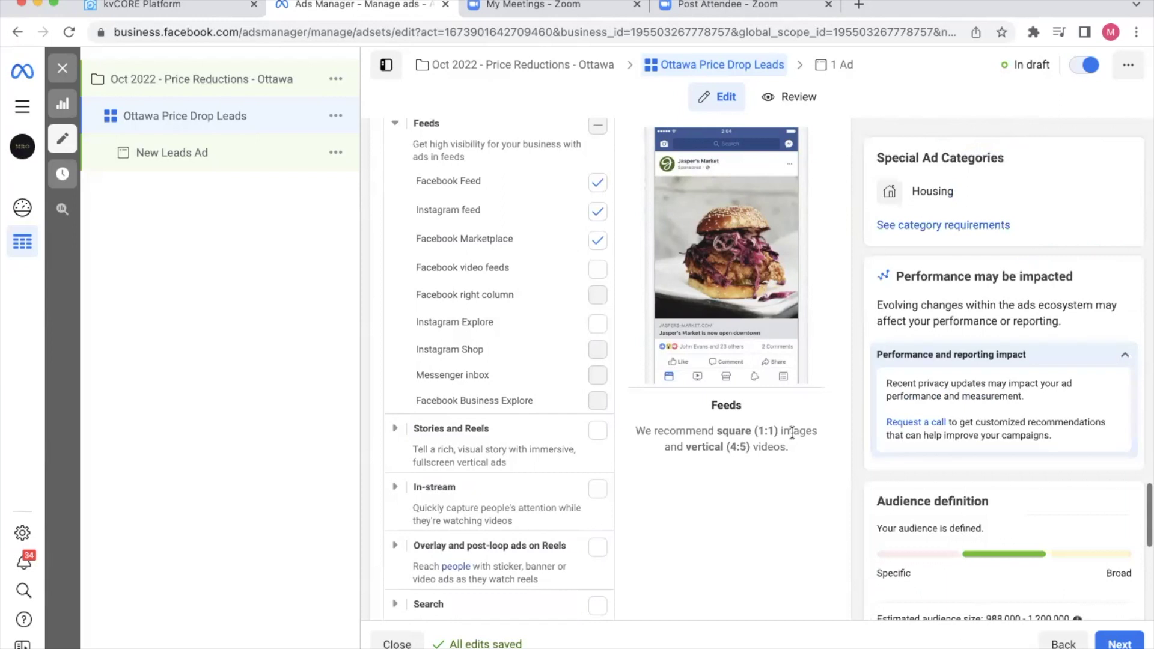
scroll(791, 432, down, 5)
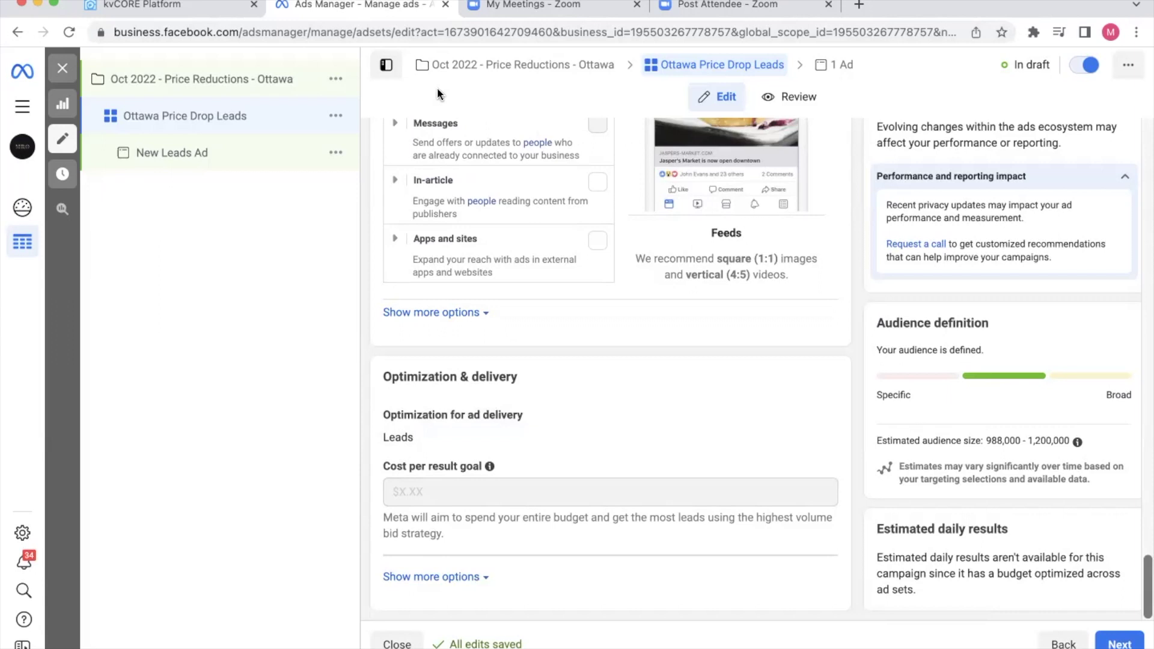
scroll(510, 304, up, 10)
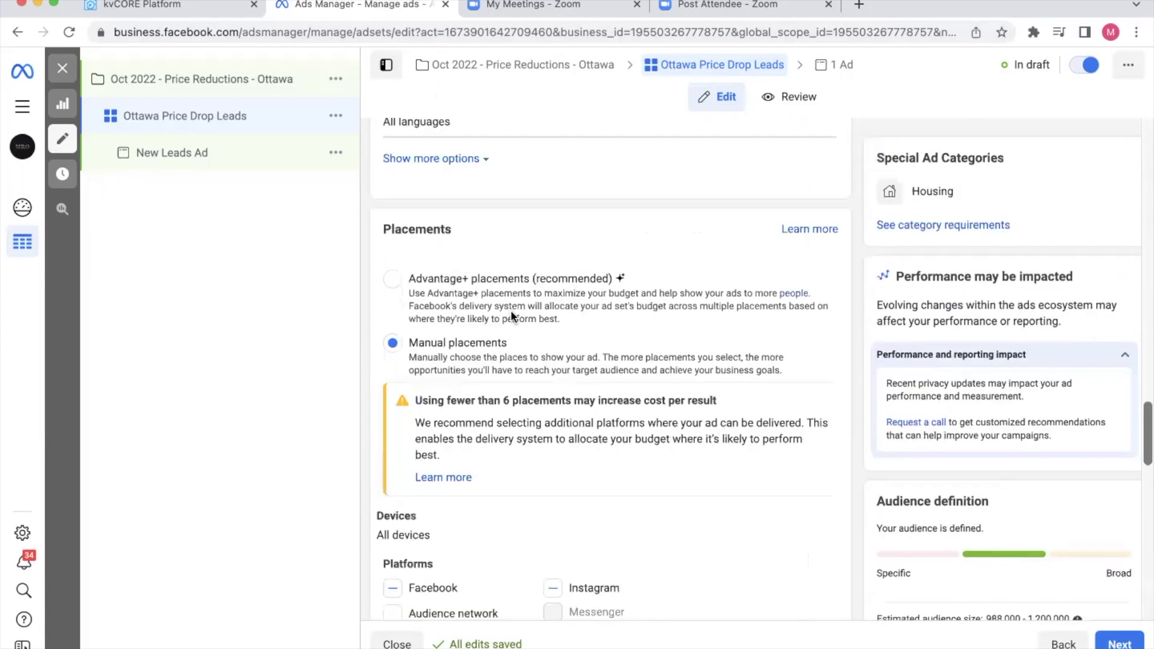
scroll(512, 319, up, 10)
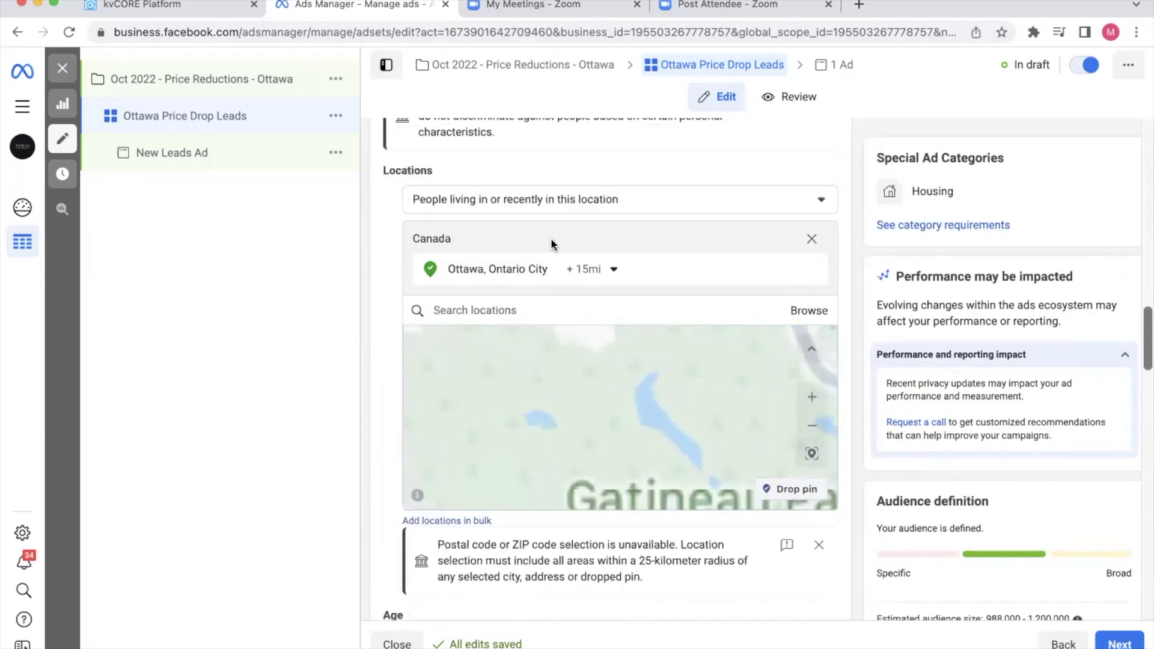
scroll(551, 243, up, 6)
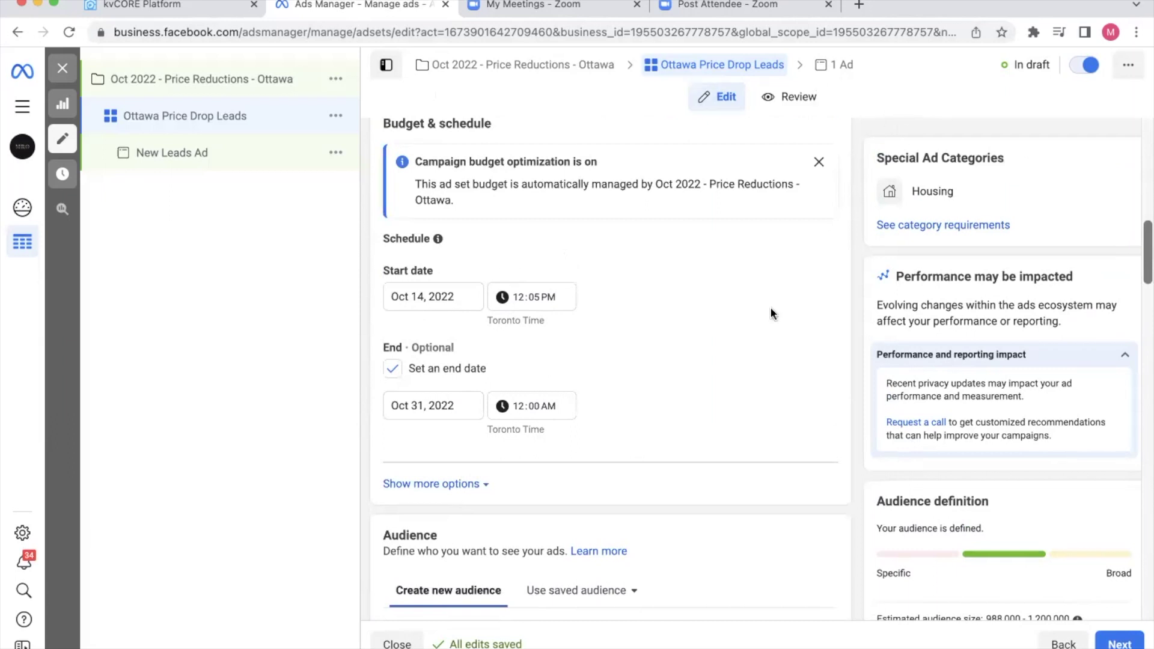
scroll(752, 344, down, 10)
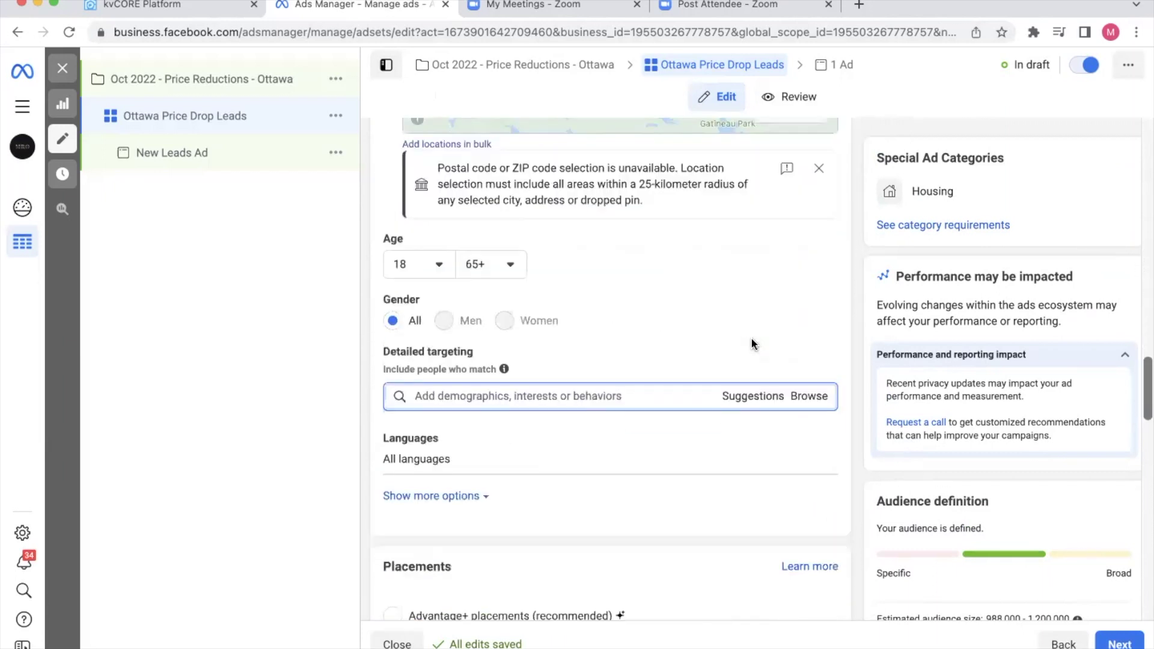
scroll(753, 343, down, 12)
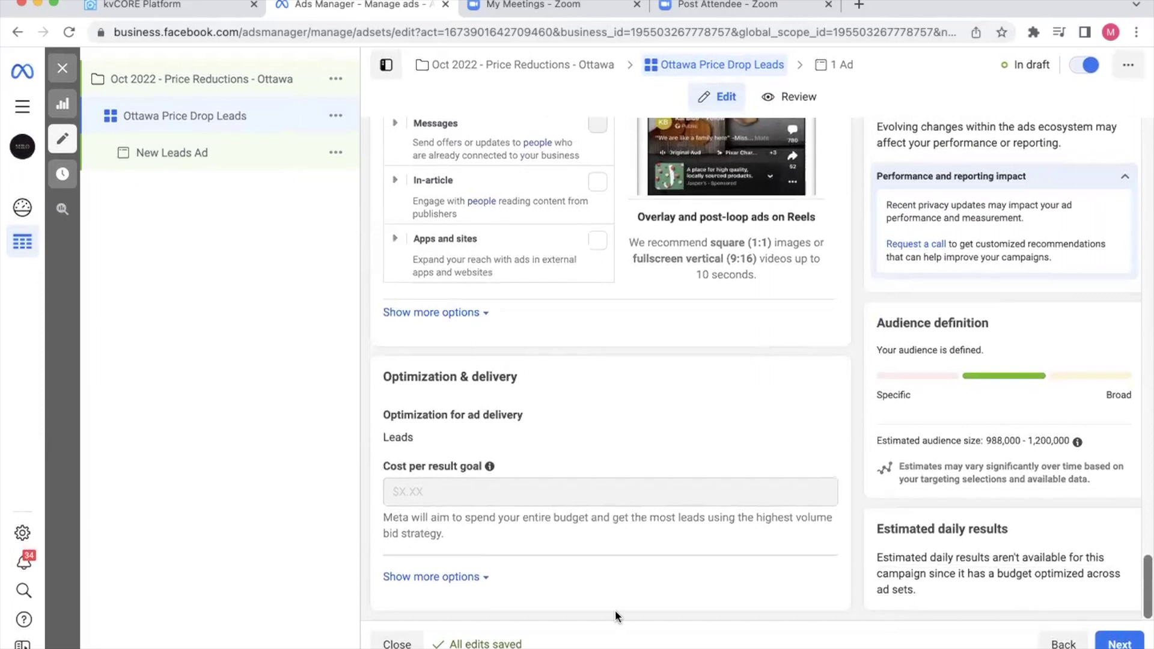
mouse_move(518, 642)
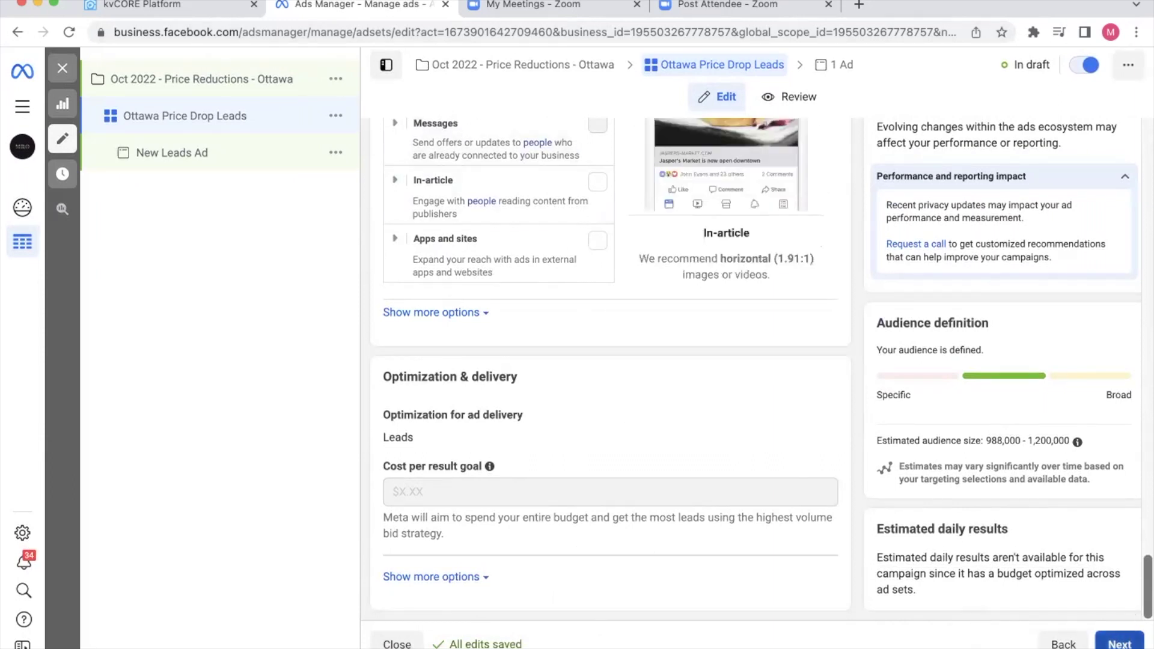
Move on to the ad and rename it 'Ottawa Price Reduction Ad'.
click(1120, 644)
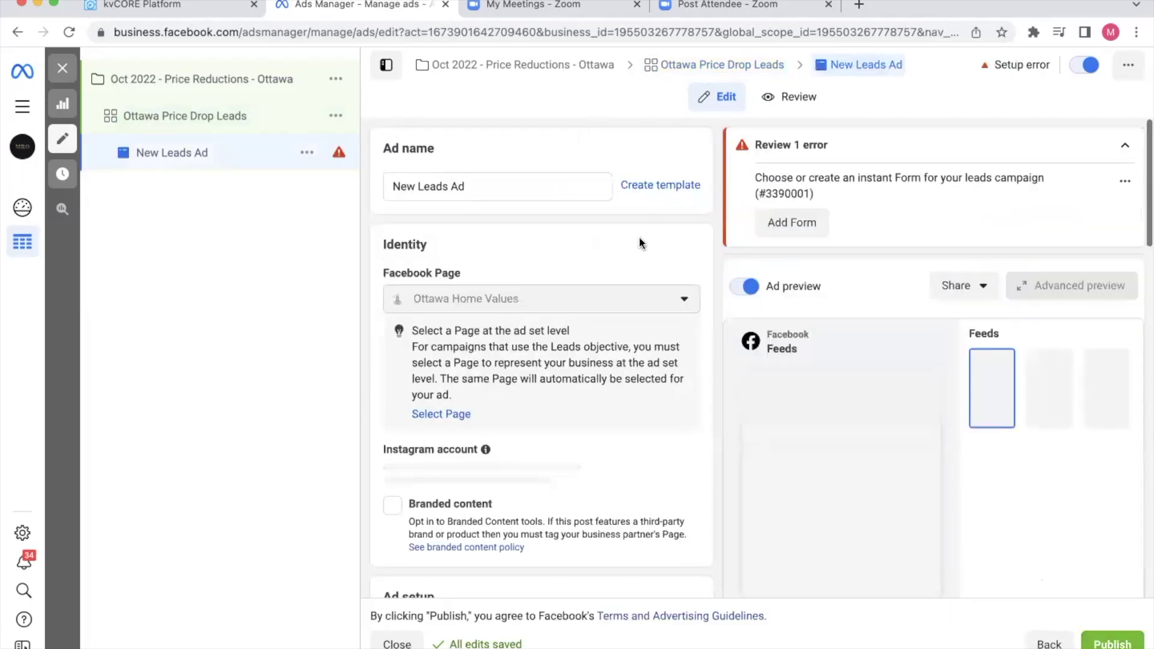
double_click(531, 187)
key(BackSpace)
key(BackSpace)
key(BackSpace)
key(BackSpace)
key(BackSpace)
key(BackSpace)
key(BackSpace)
key(BackSpace)
key(BackSpace)
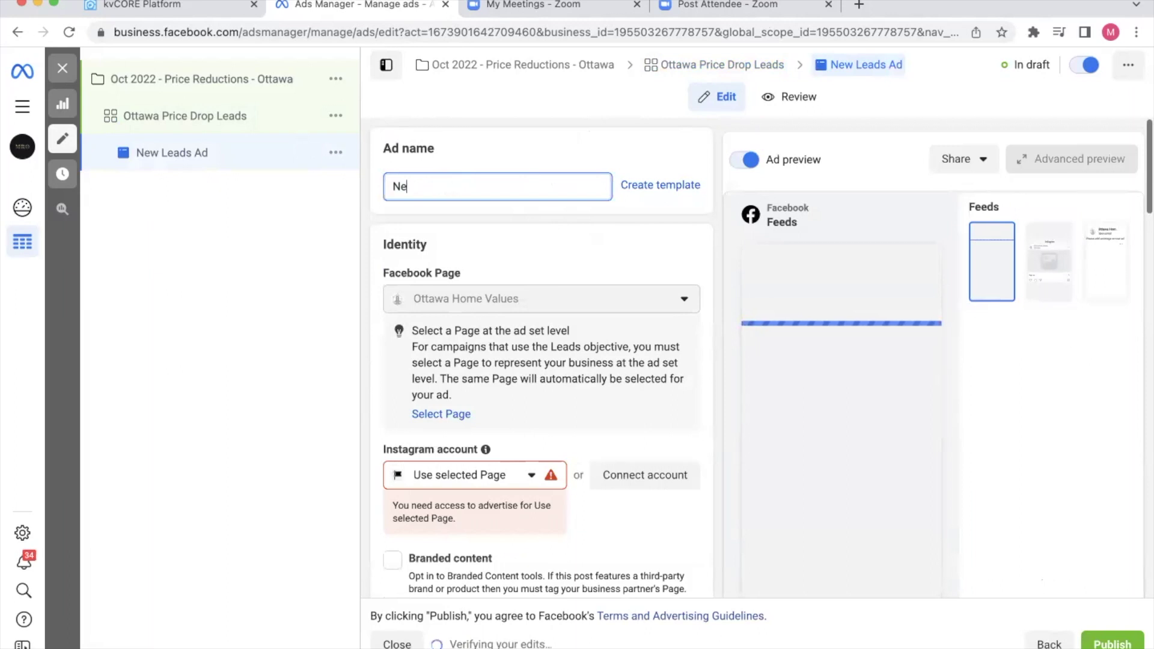
key(BackSpace)
key(BackSpace)
text(Ottawa)
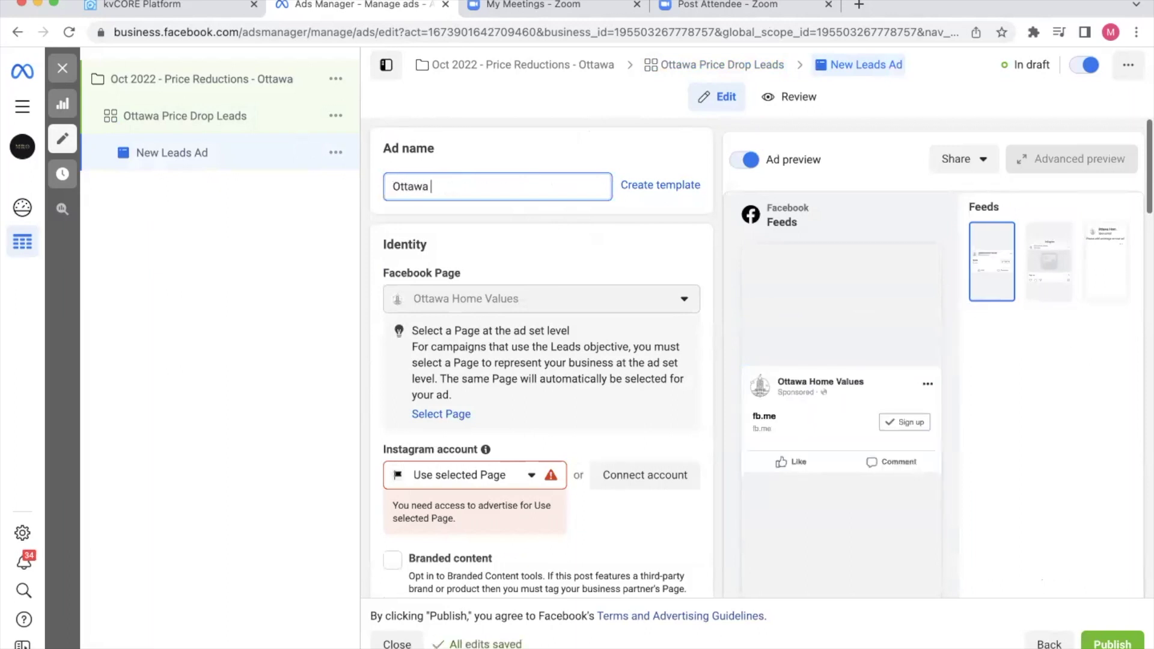
text( Price Reducti)
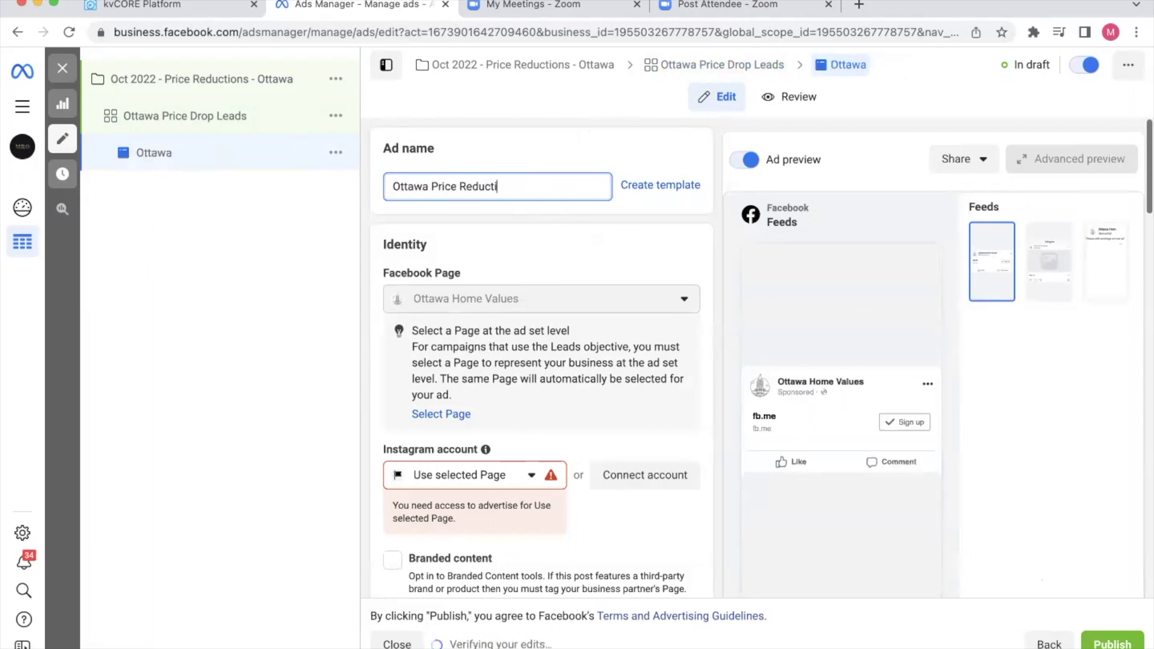
text(on Ad)
Link the ad to the available Instagram account and review the Ad setup section.
scroll(563, 287, down, 3)
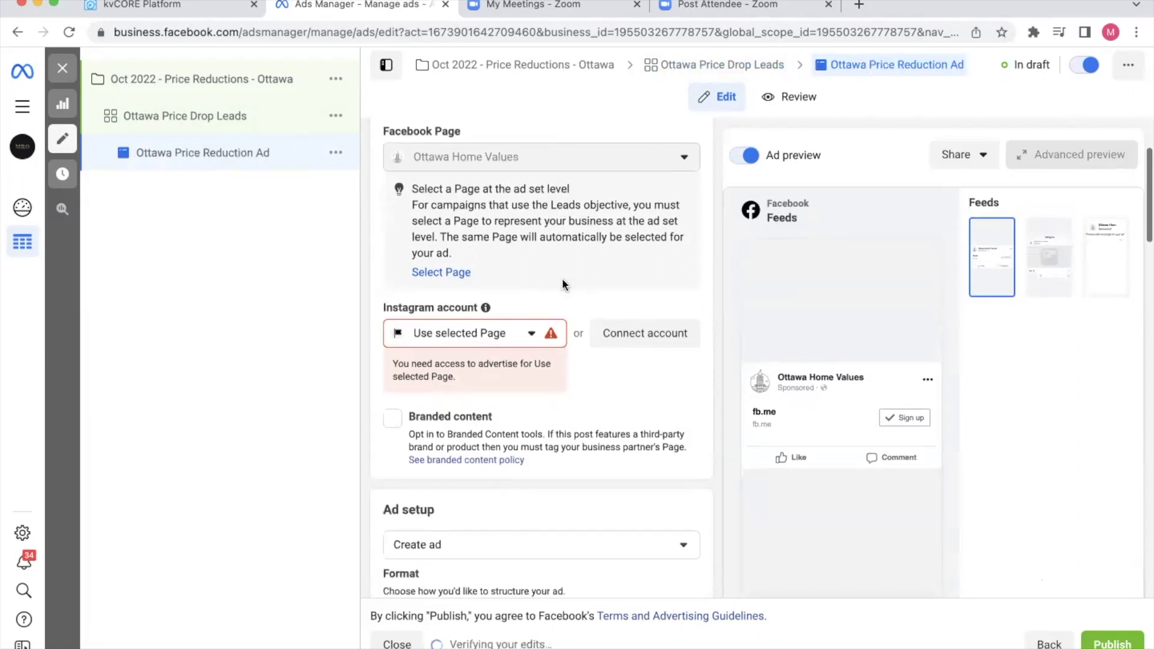
scroll(562, 288, up, 3)
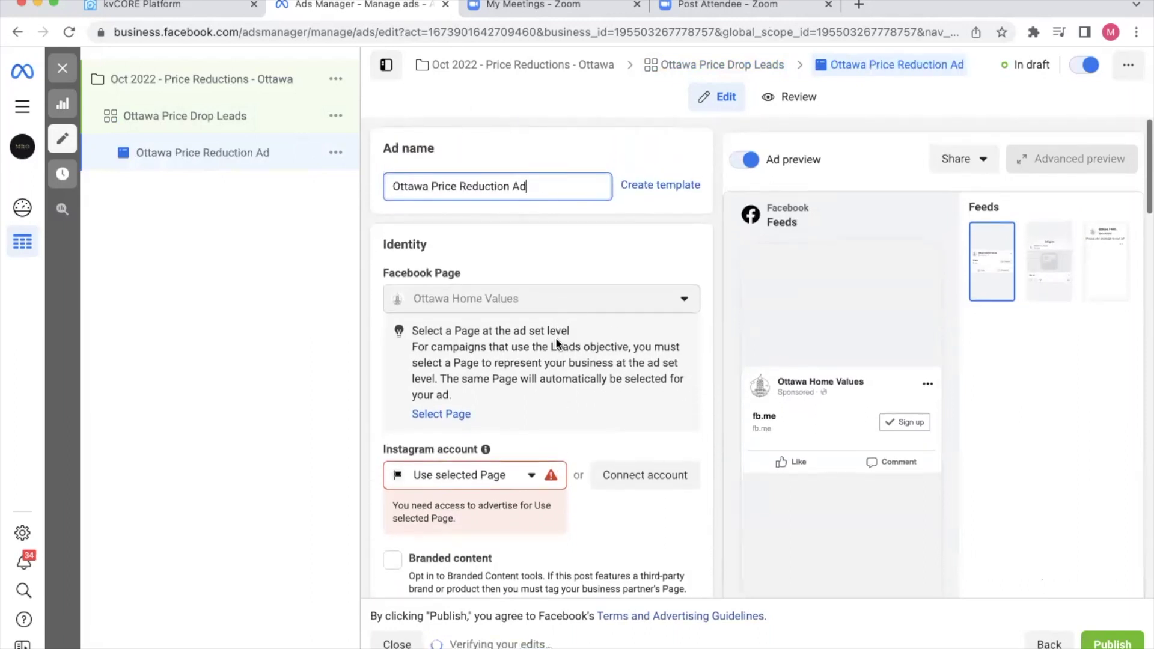
scroll(556, 337, down, 1)
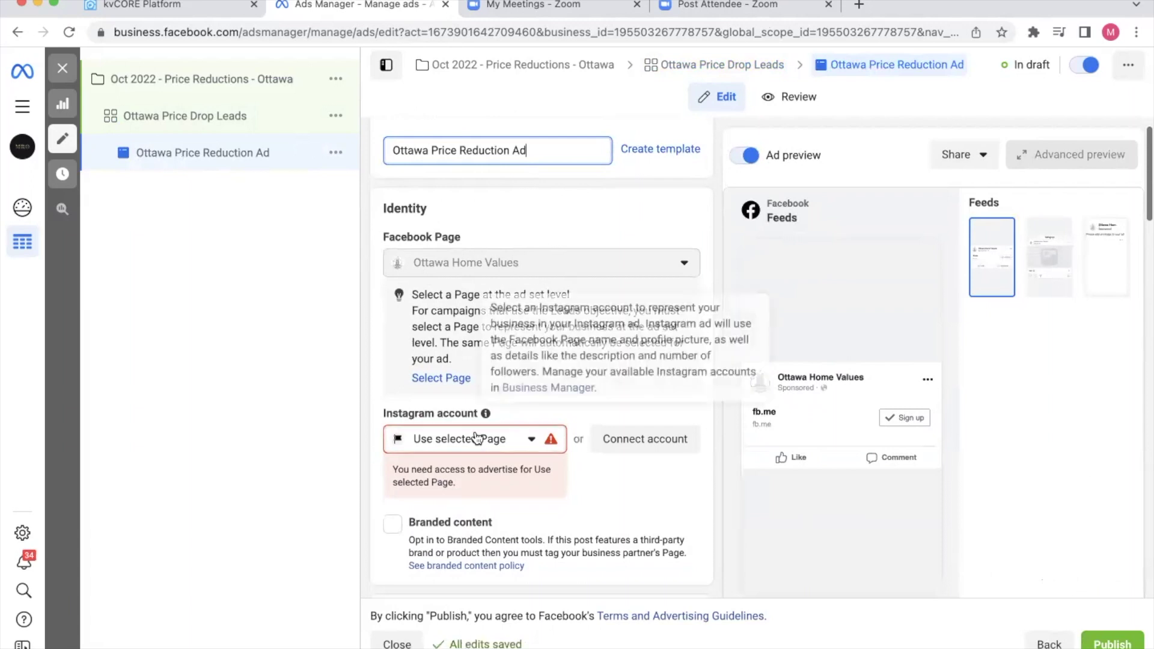
click(477, 438)
click(475, 505)
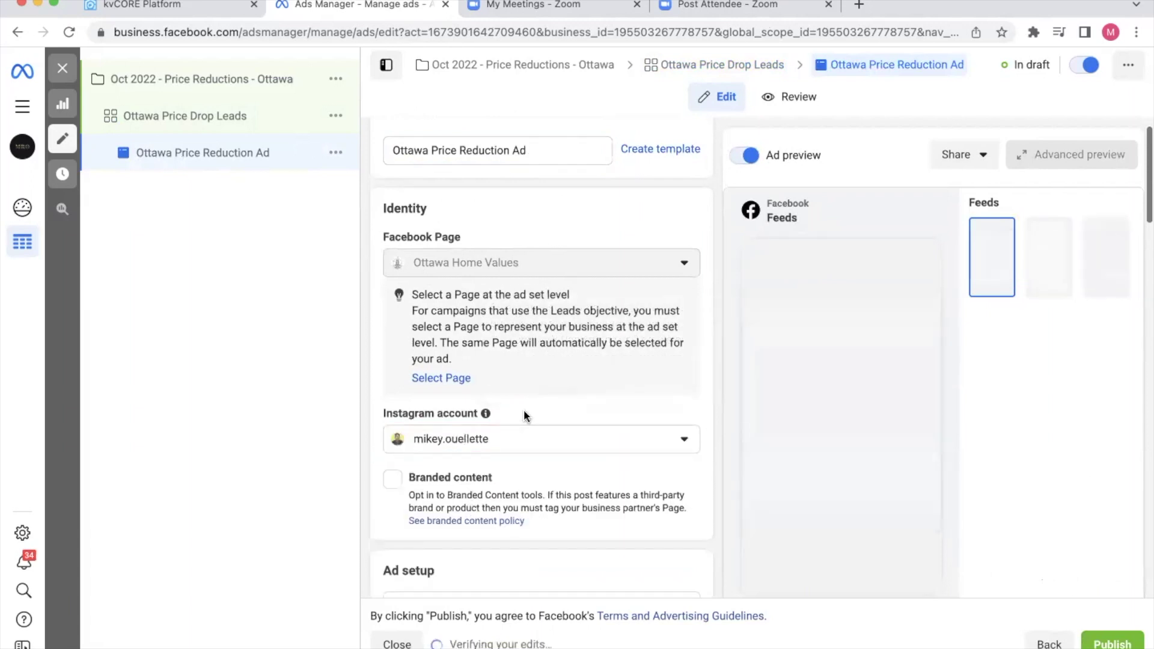
scroll(524, 415, down, 5)
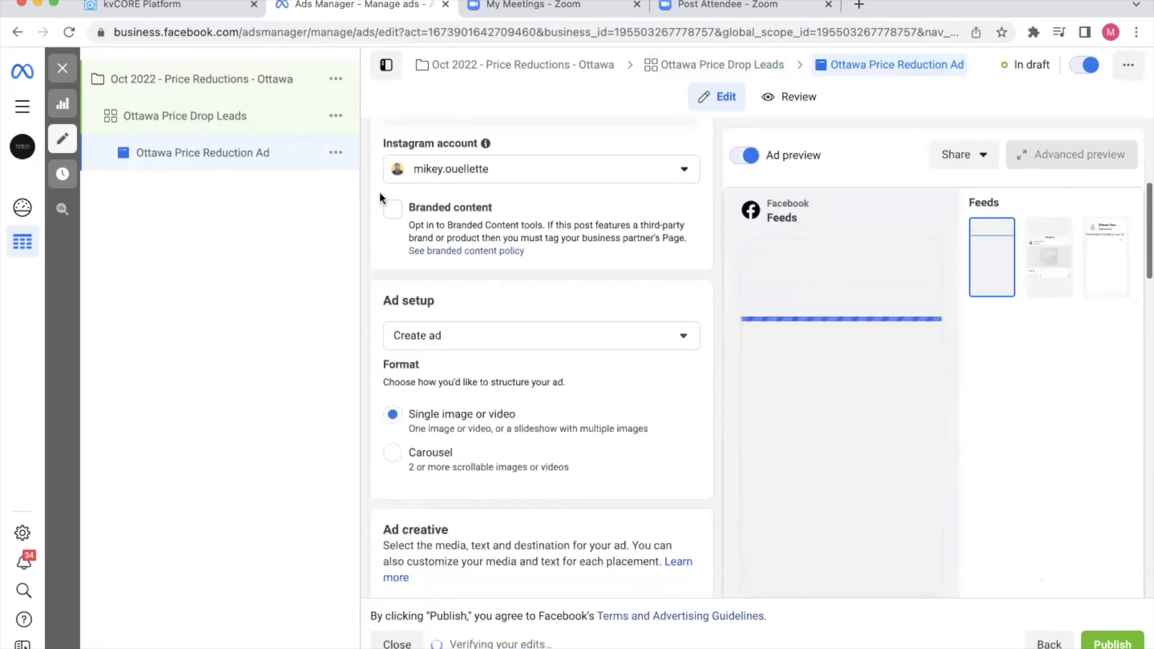
scroll(568, 330, down, 2)
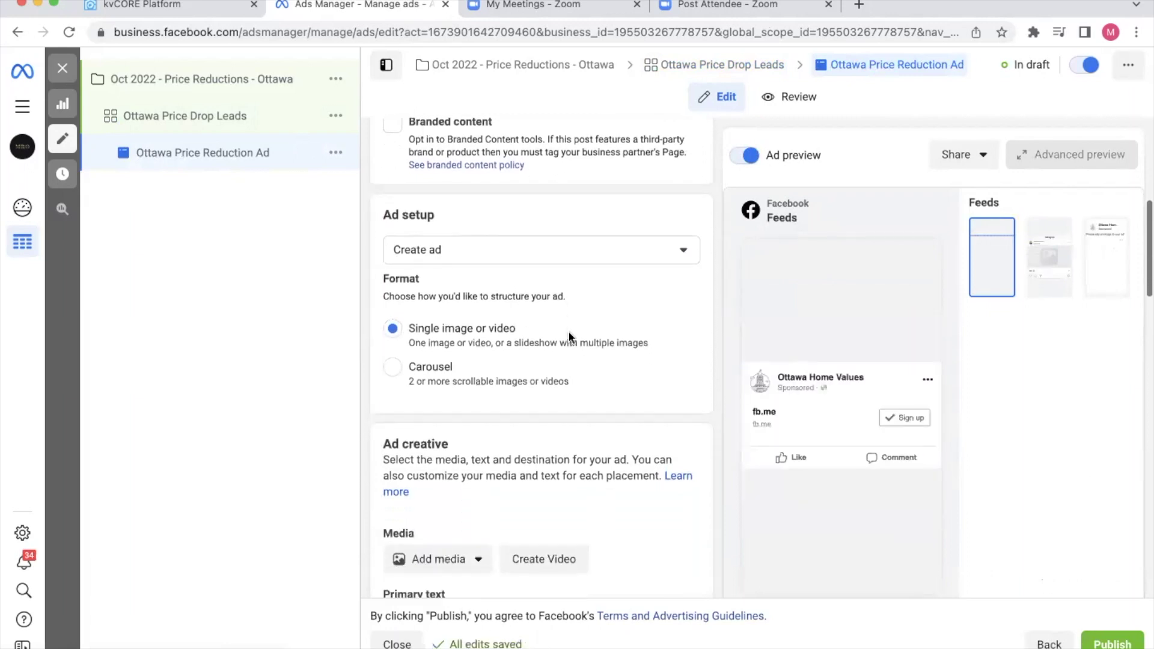
scroll(569, 332, down, 1)
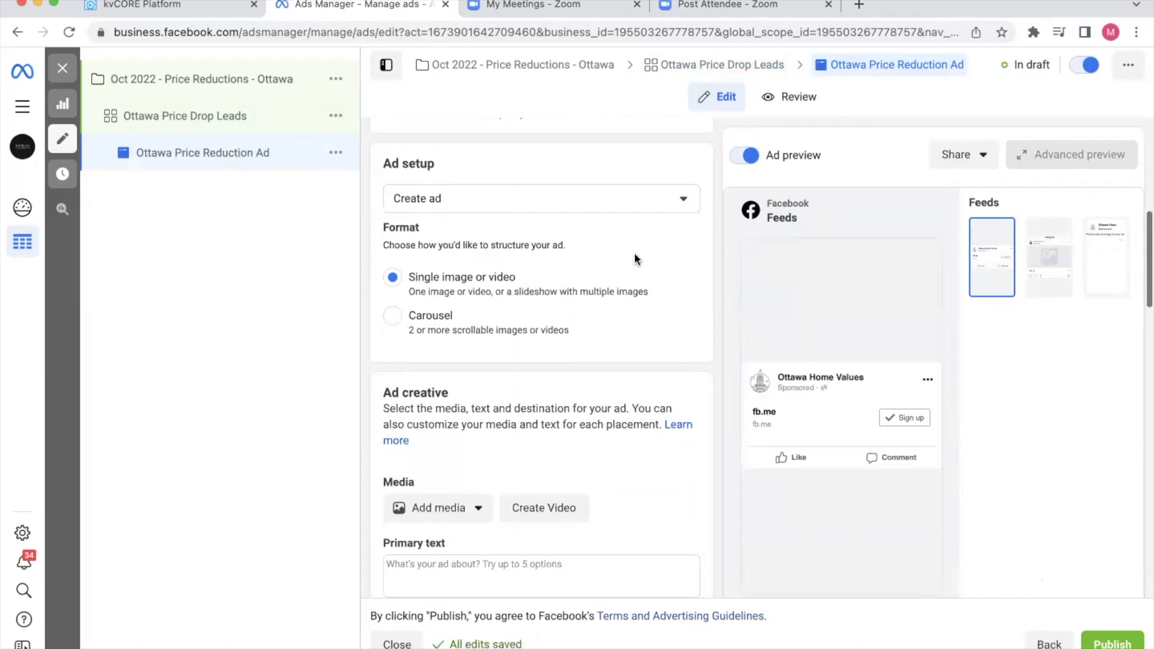
Open Canva in a new tab and start a new Facebook Post design.
click(860, 4)
text(canva)
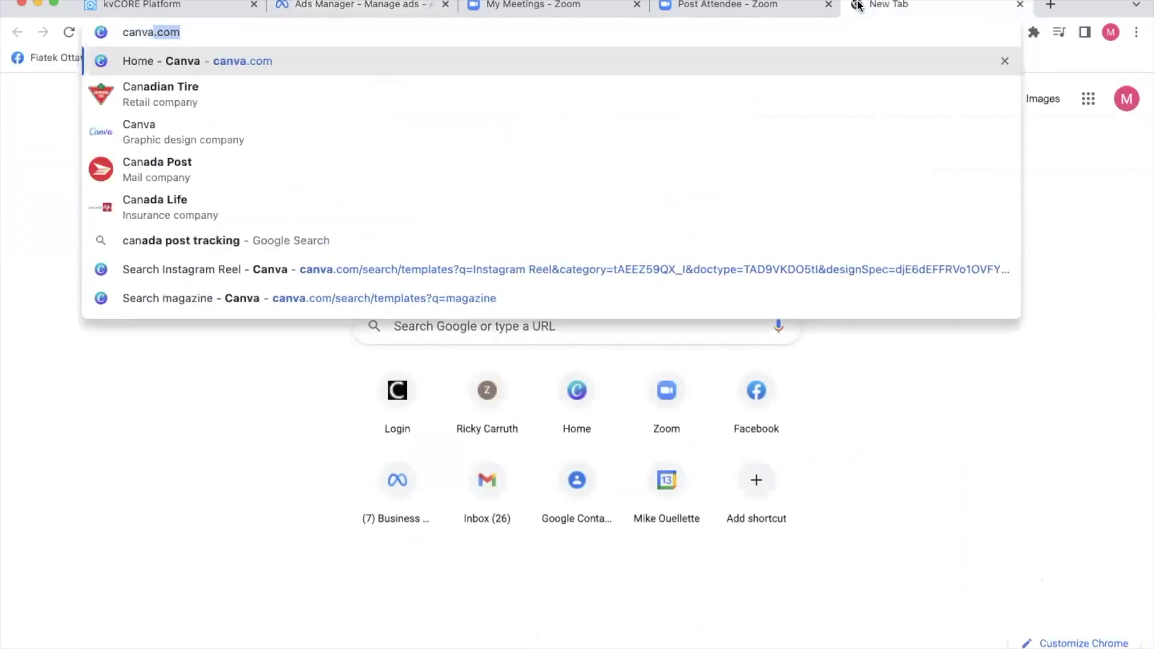
key(Return)
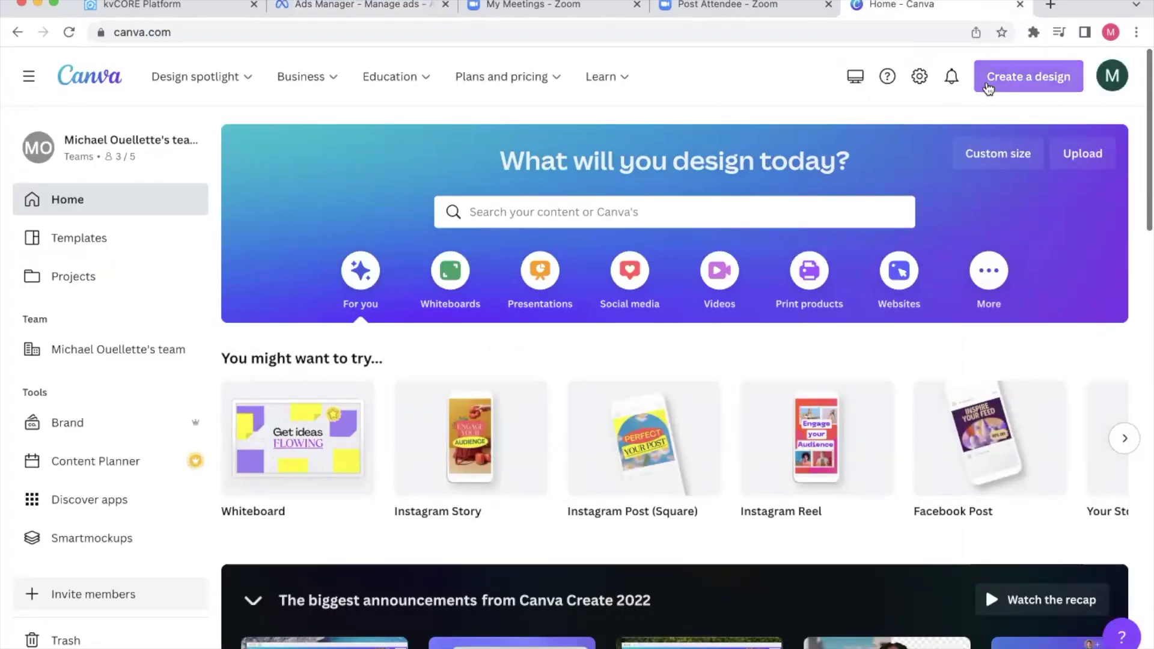
click(989, 84)
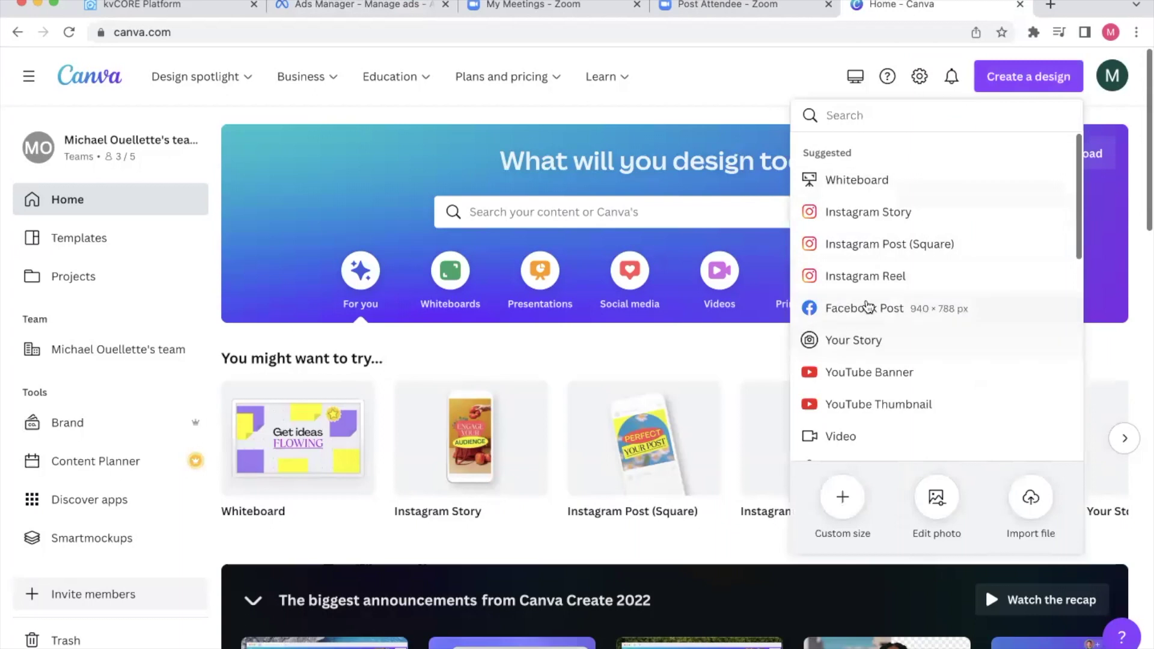
click(865, 308)
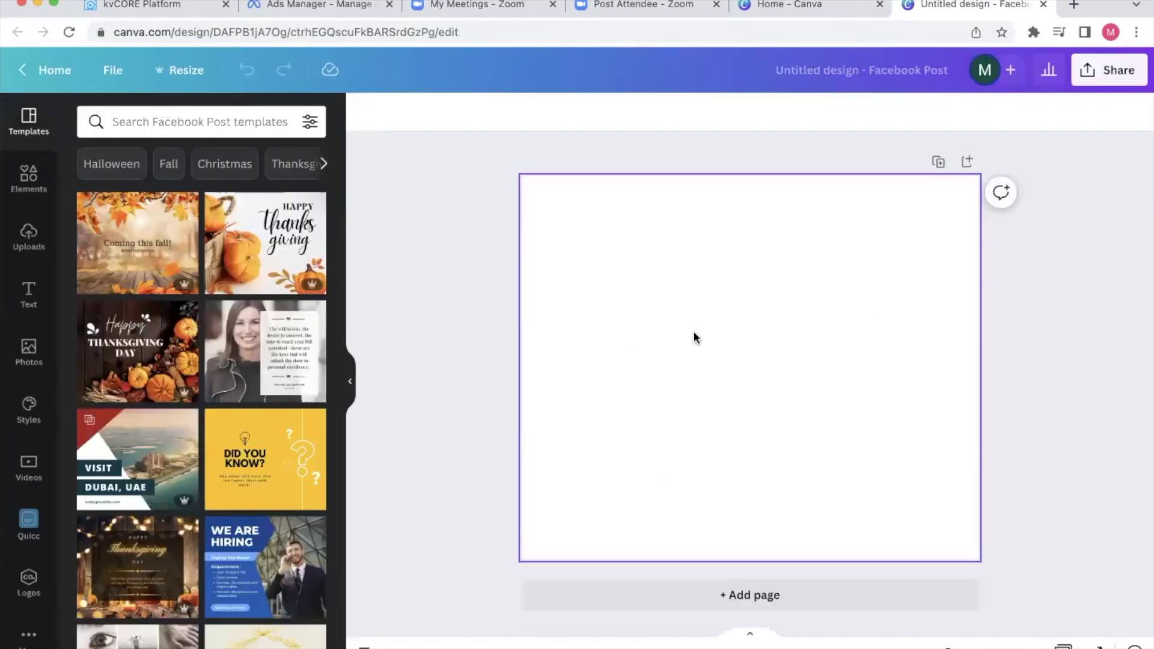
Add the two-over-one photo grid from the 'grids' elements, slightly shrunk and centred on the page.
click(24, 180)
click(155, 120)
text(grids)
click(163, 190)
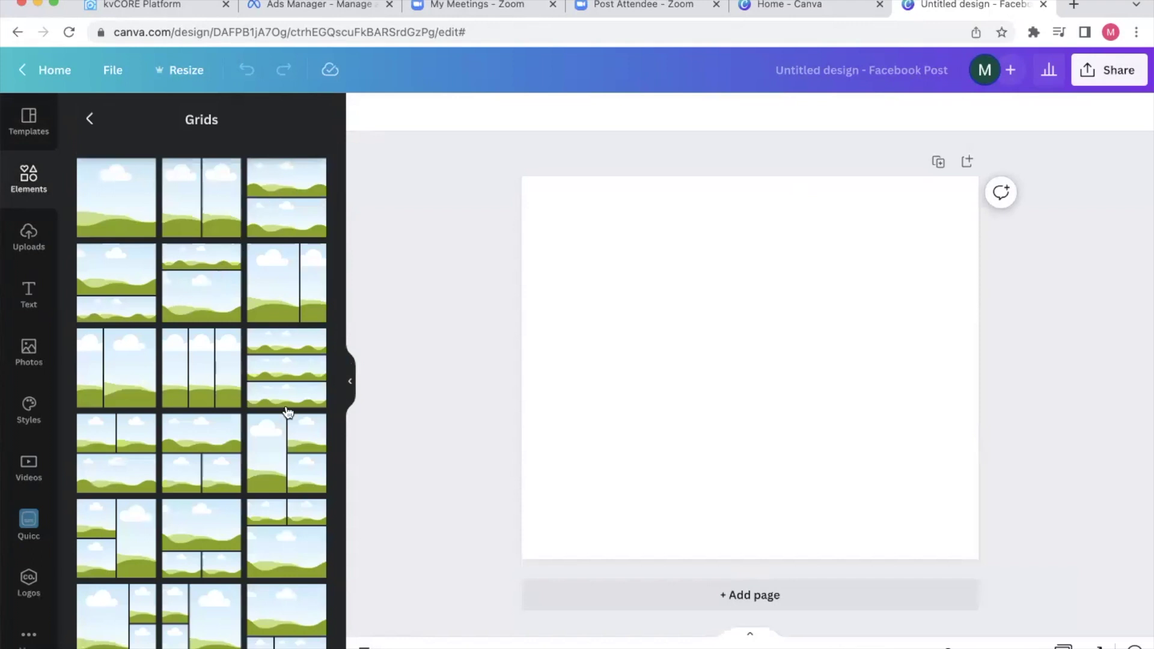
drag(124, 459, 697, 346)
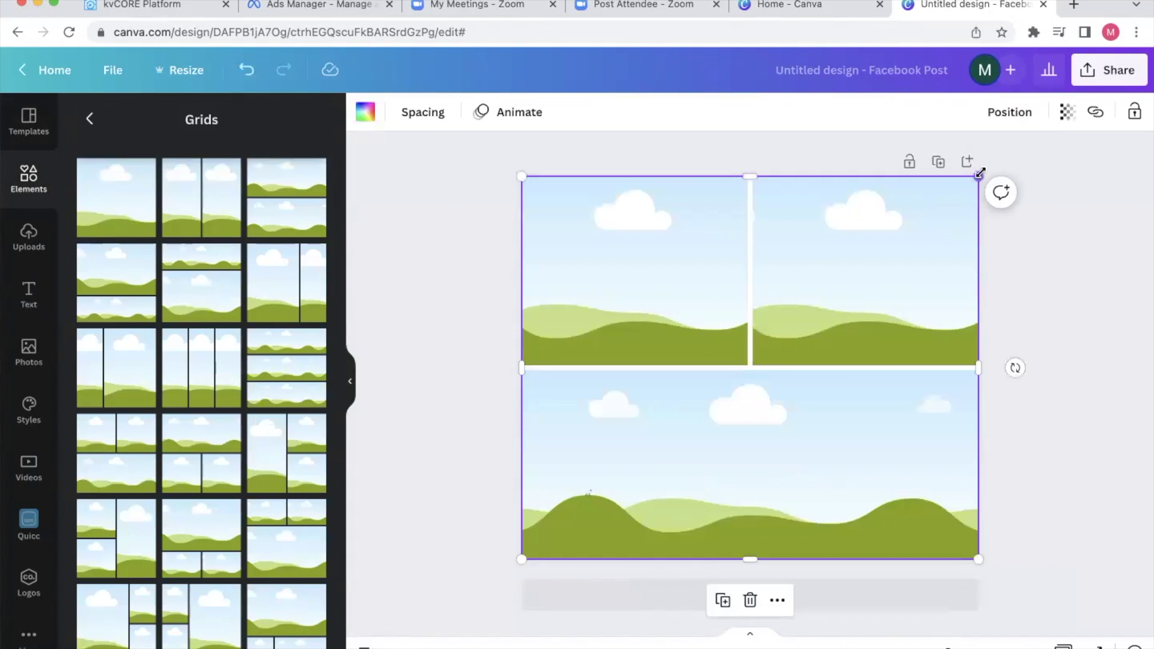
drag(978, 176, 965, 190)
drag(825, 297, 828, 288)
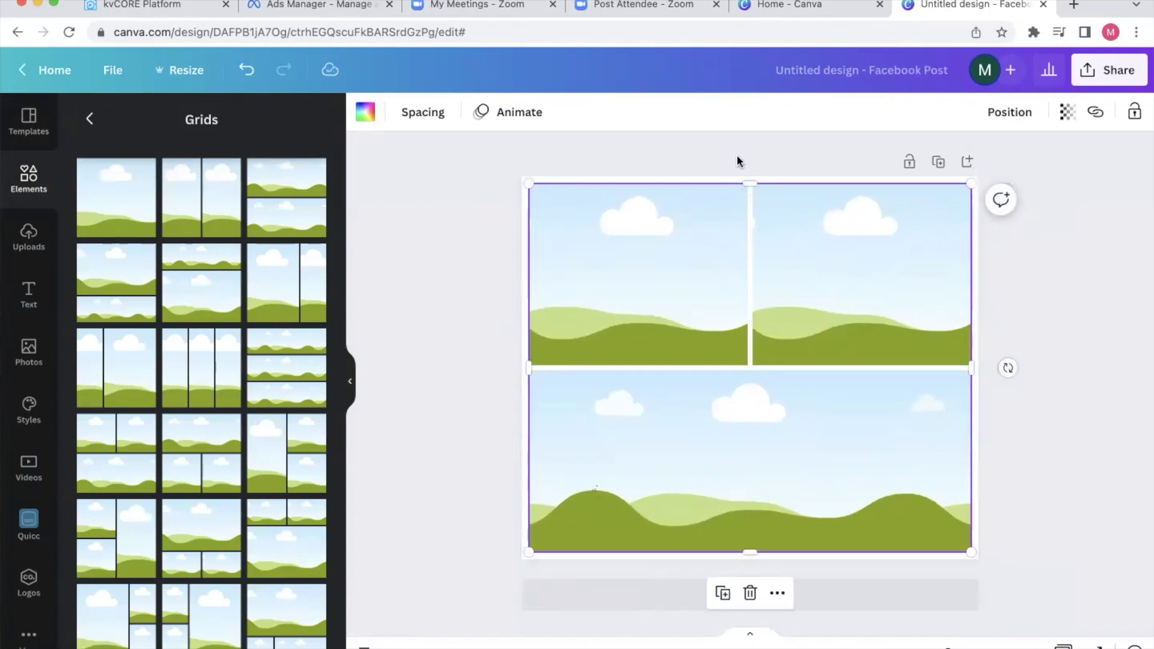
click(738, 161)
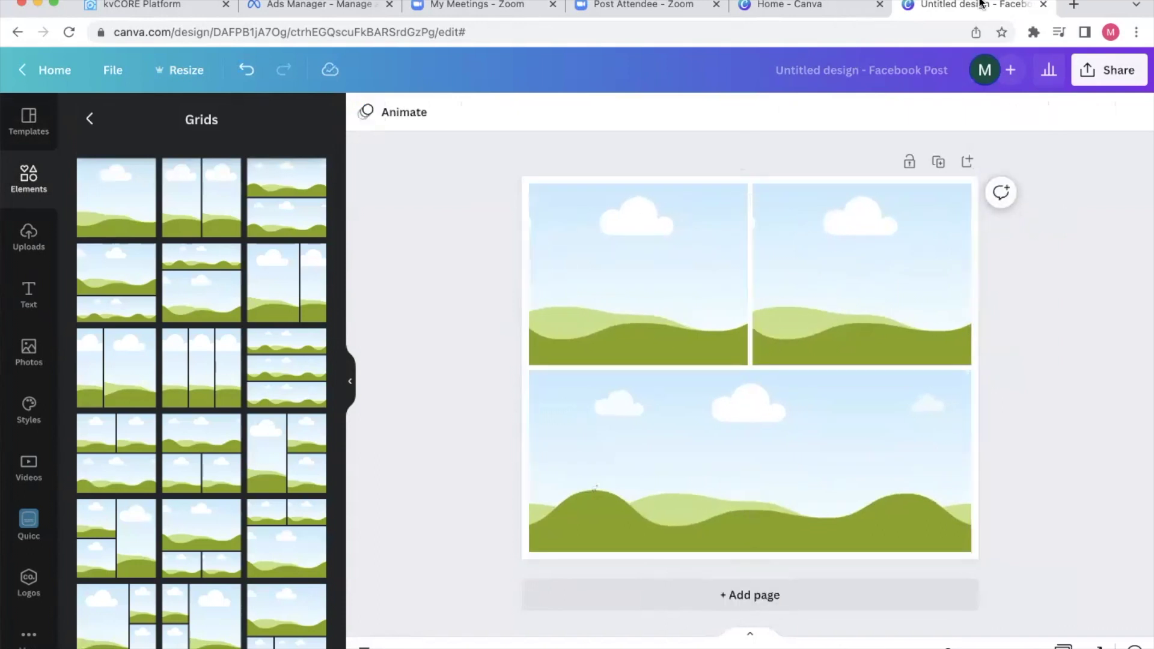
Search Google Images for 'ottawa house'.
click(1074, 6)
text(goo)
key(BackSpace)
key(BackSpace)
key(BackSpace)
key(BackSpace)
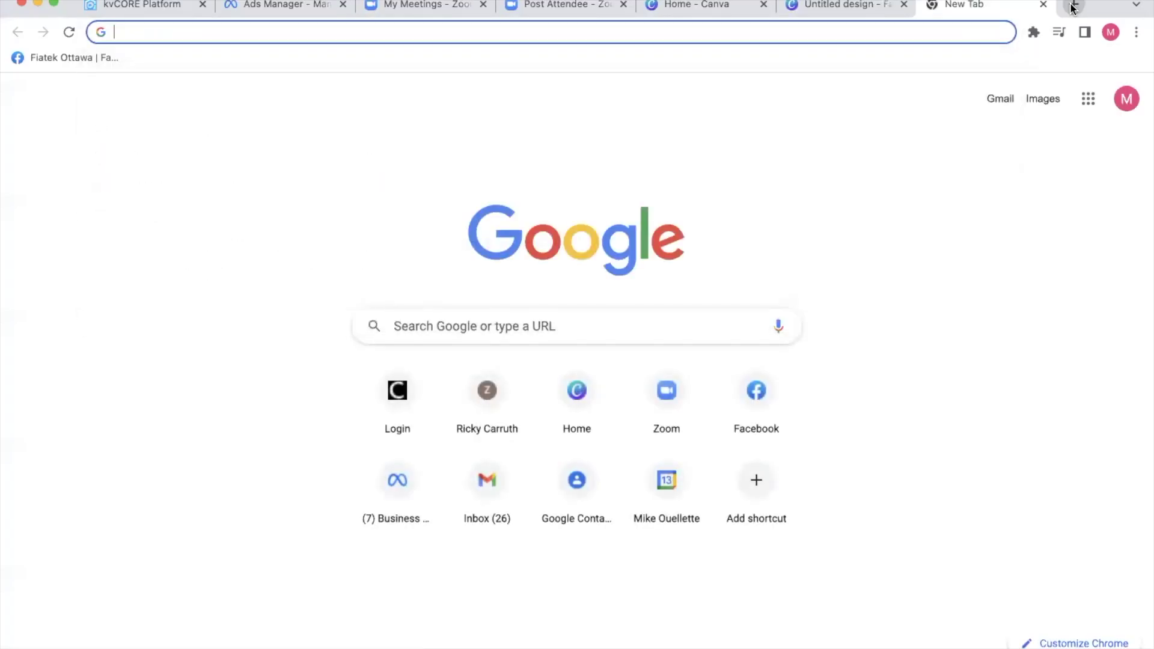
text(google images)
key(Return)
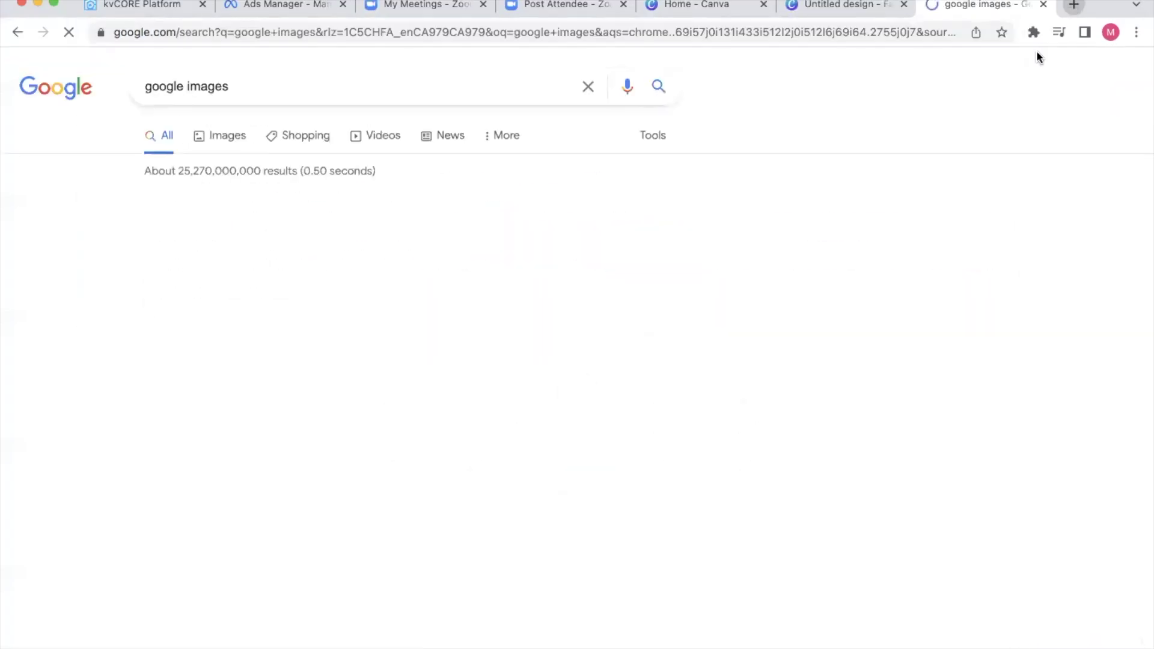
click(246, 226)
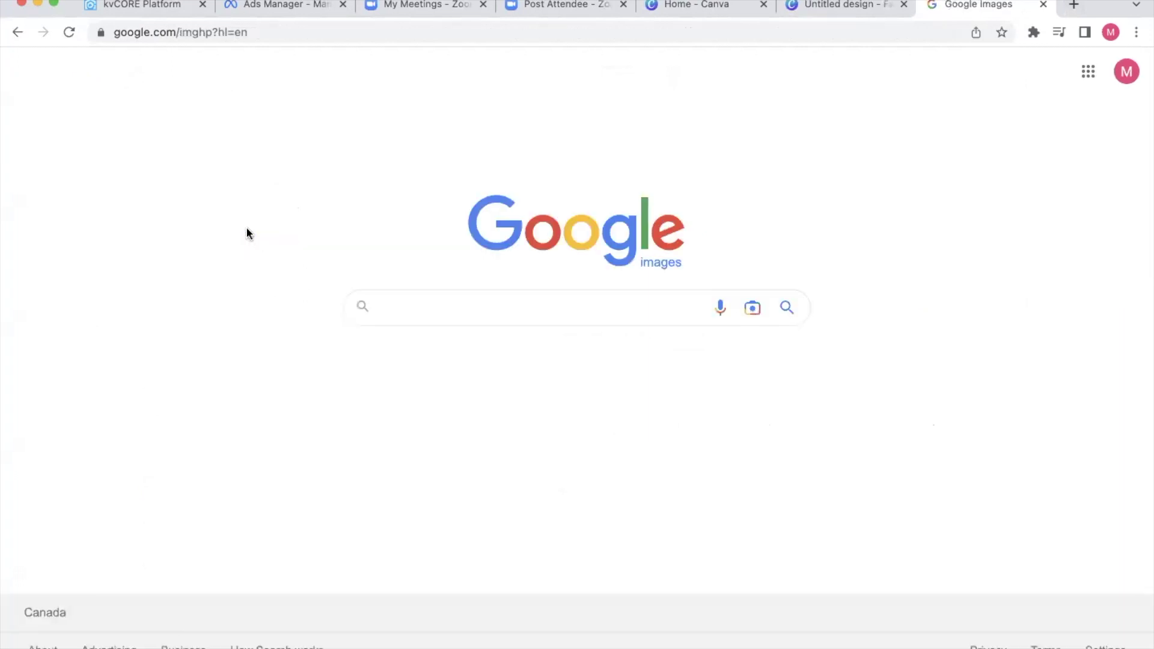
text(ottaw)
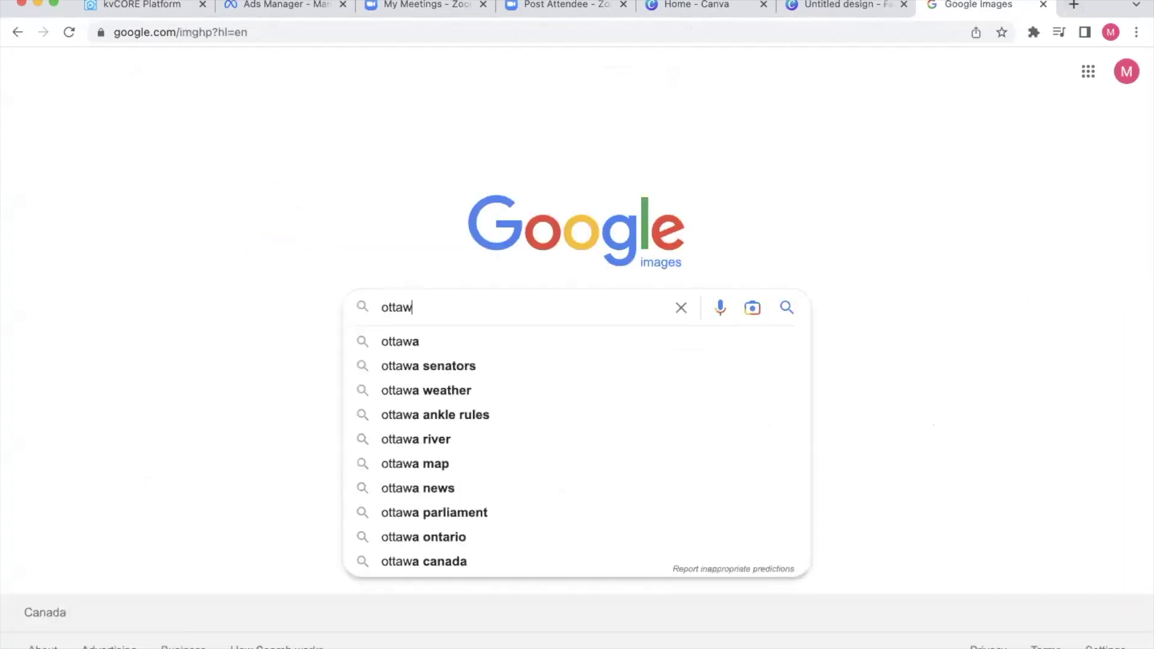
text(a house)
key(Return)
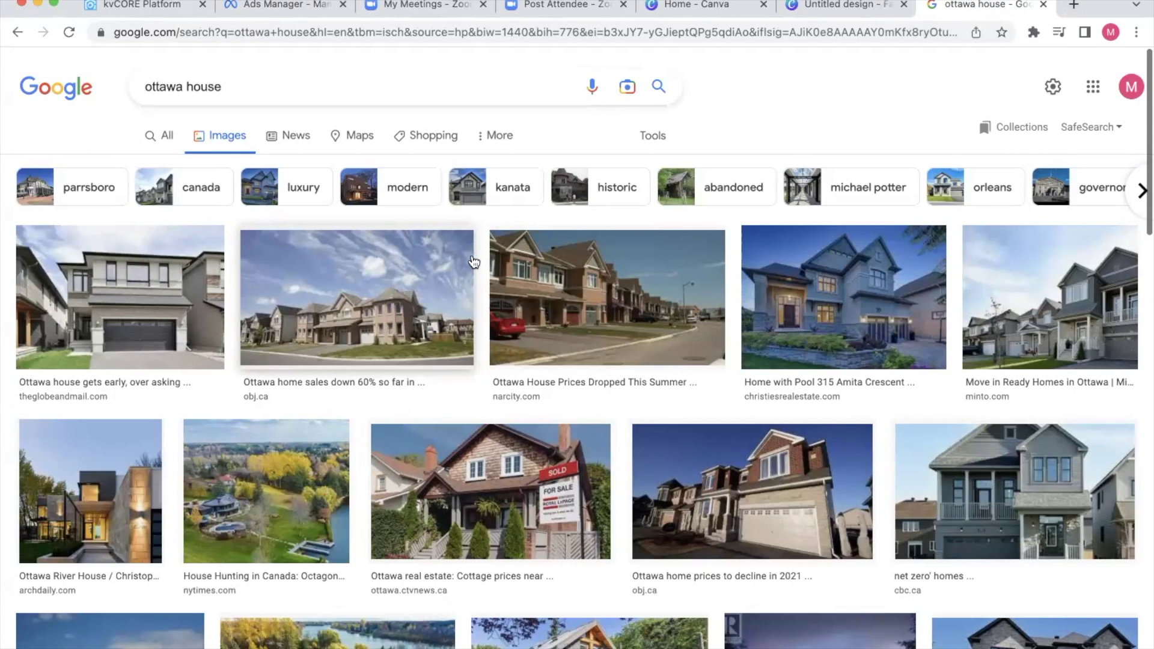
Filter the image results to Creative Commons licenses and browse them.
click(667, 141)
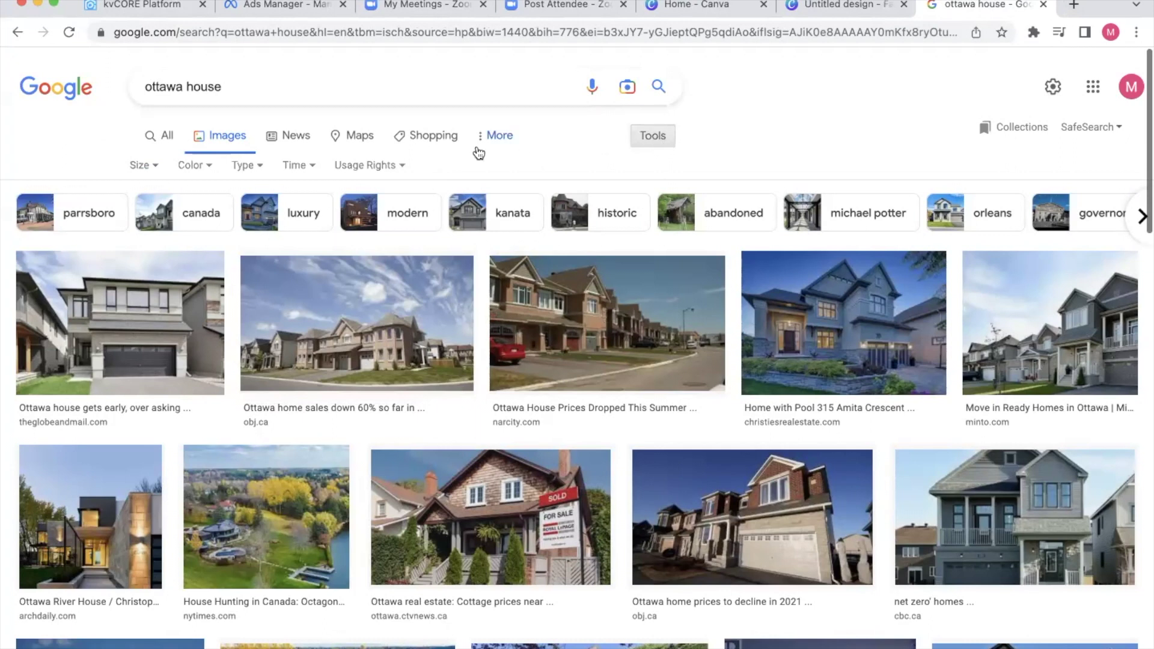
click(403, 167)
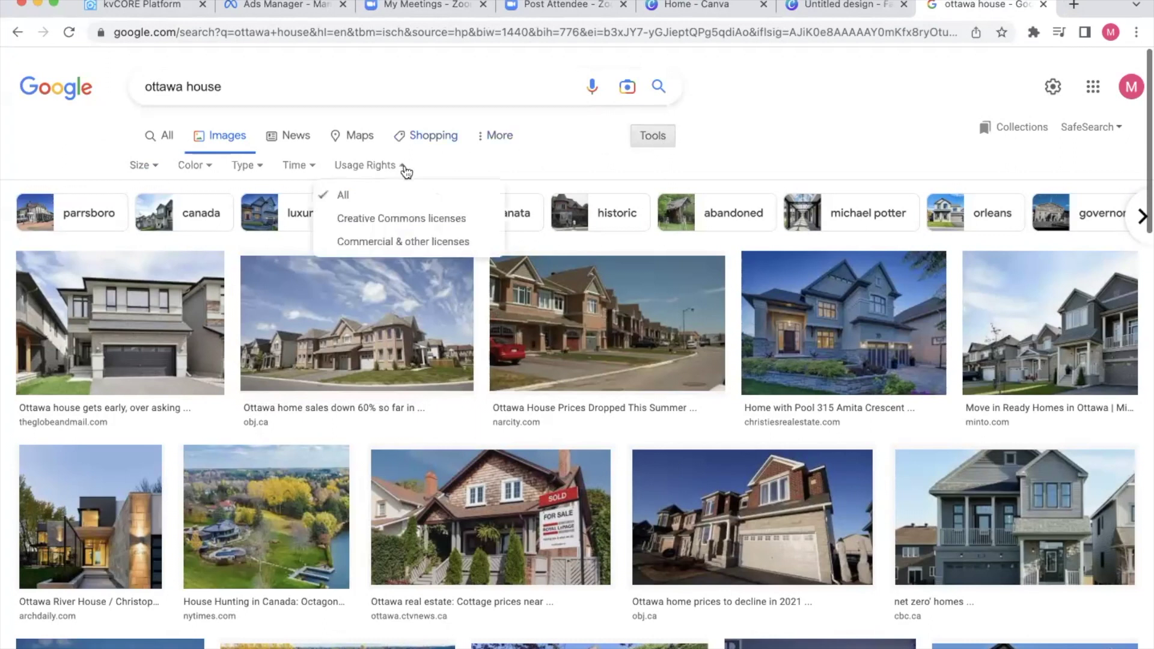
click(402, 218)
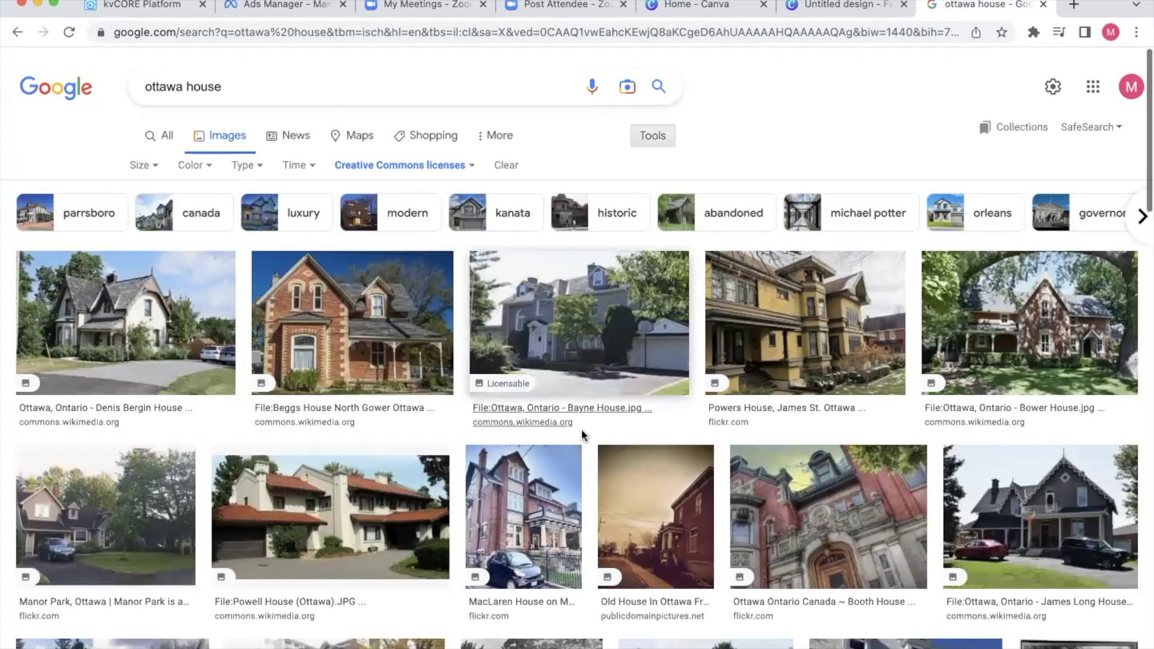
scroll(582, 428, down, 1)
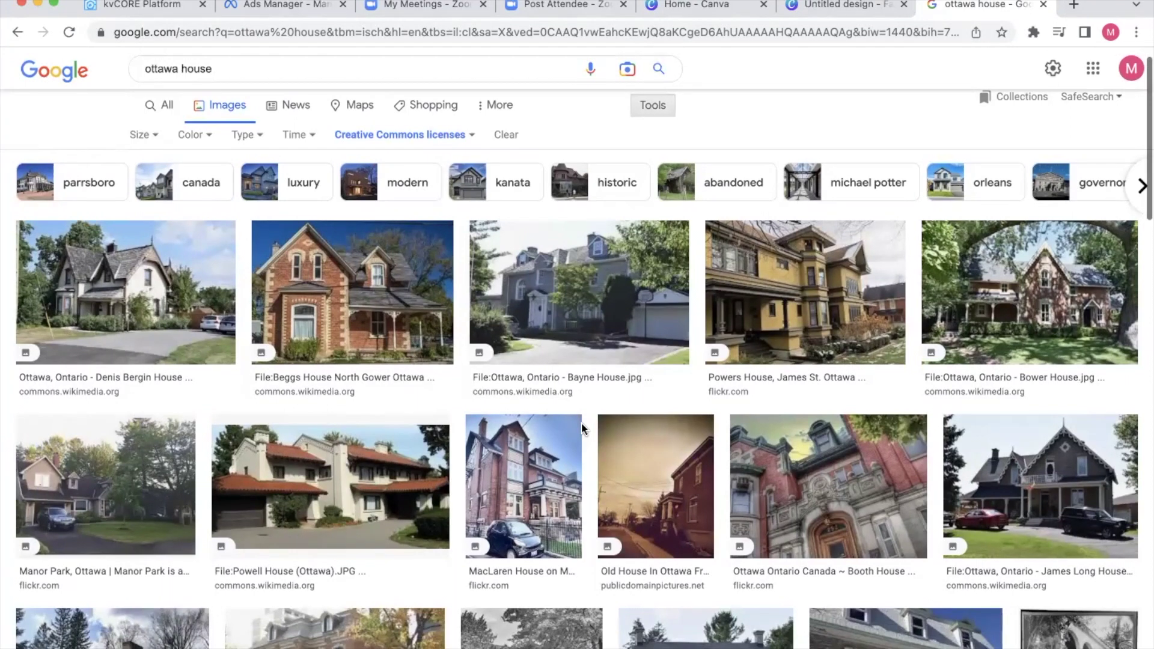
scroll(583, 429, down, 4)
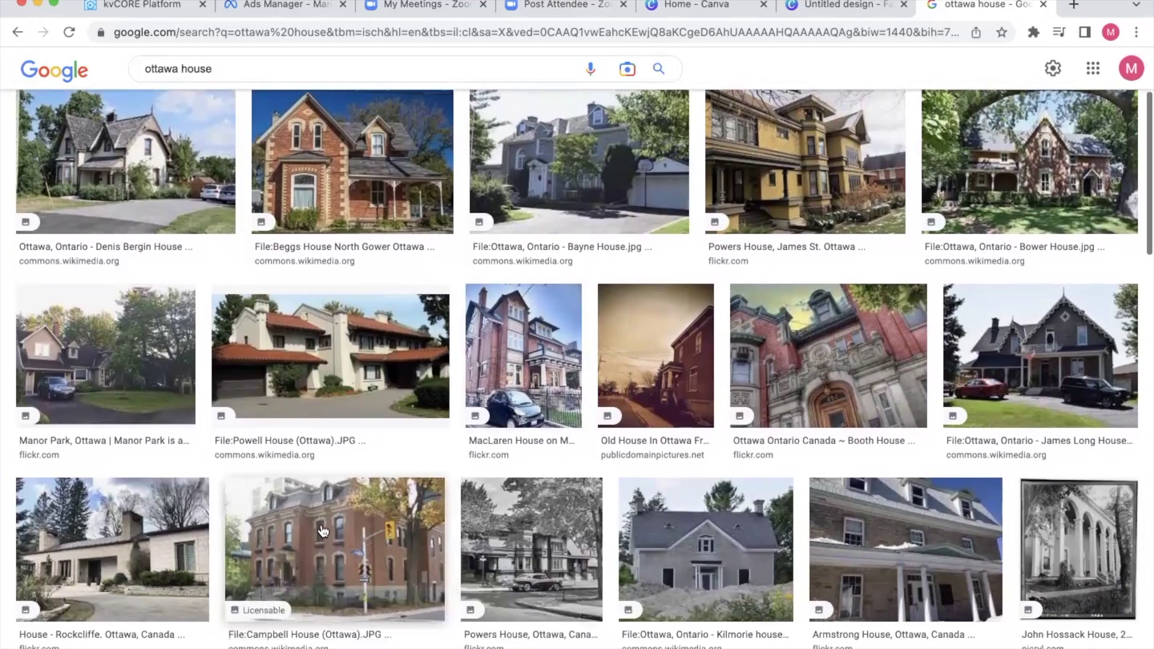
scroll(351, 504, up, 5)
scroll(352, 504, down, 9)
scroll(352, 504, up, 1)
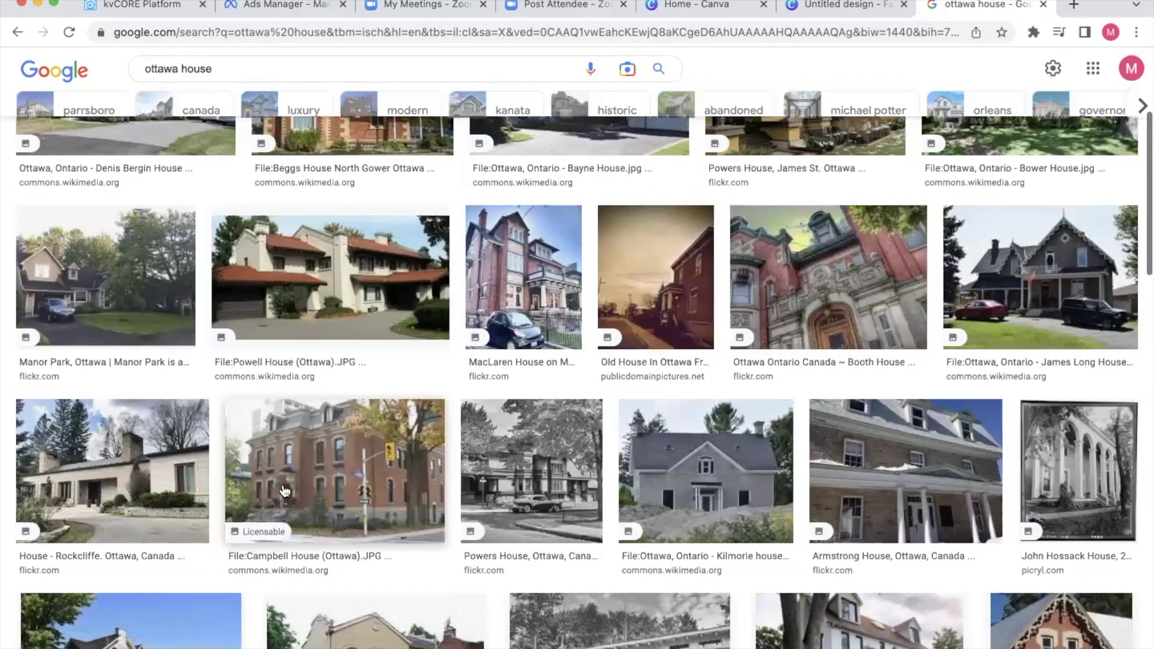
Save the Rockcliffe house photo from its preview.
click(101, 463)
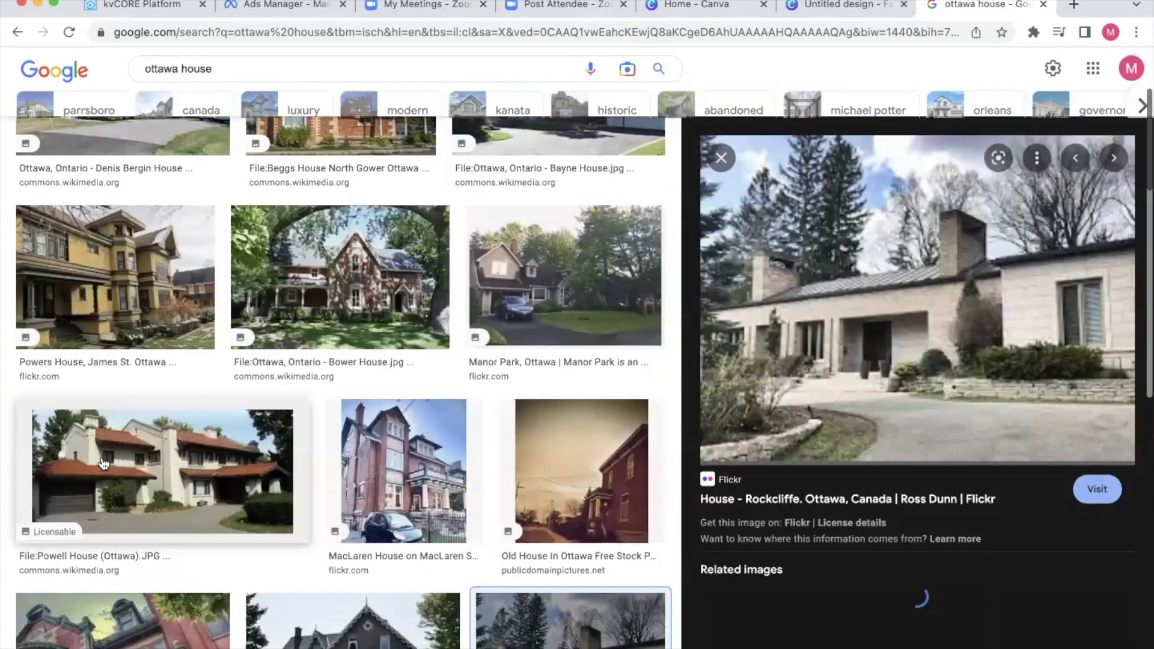
right_click(933, 322)
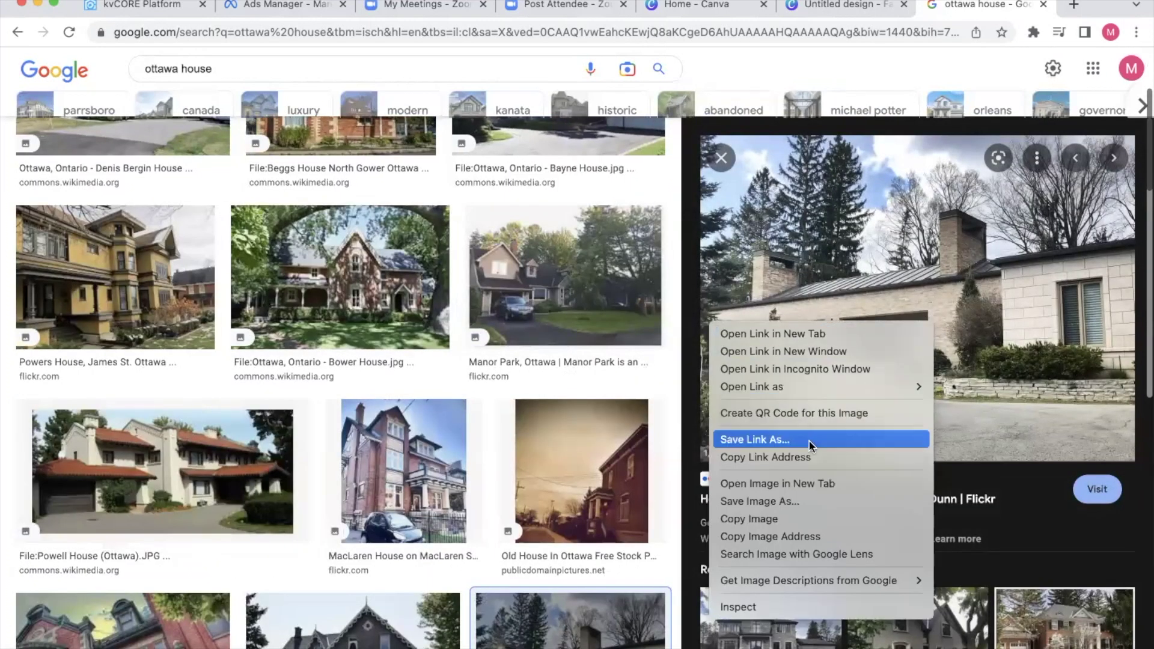
click(799, 497)
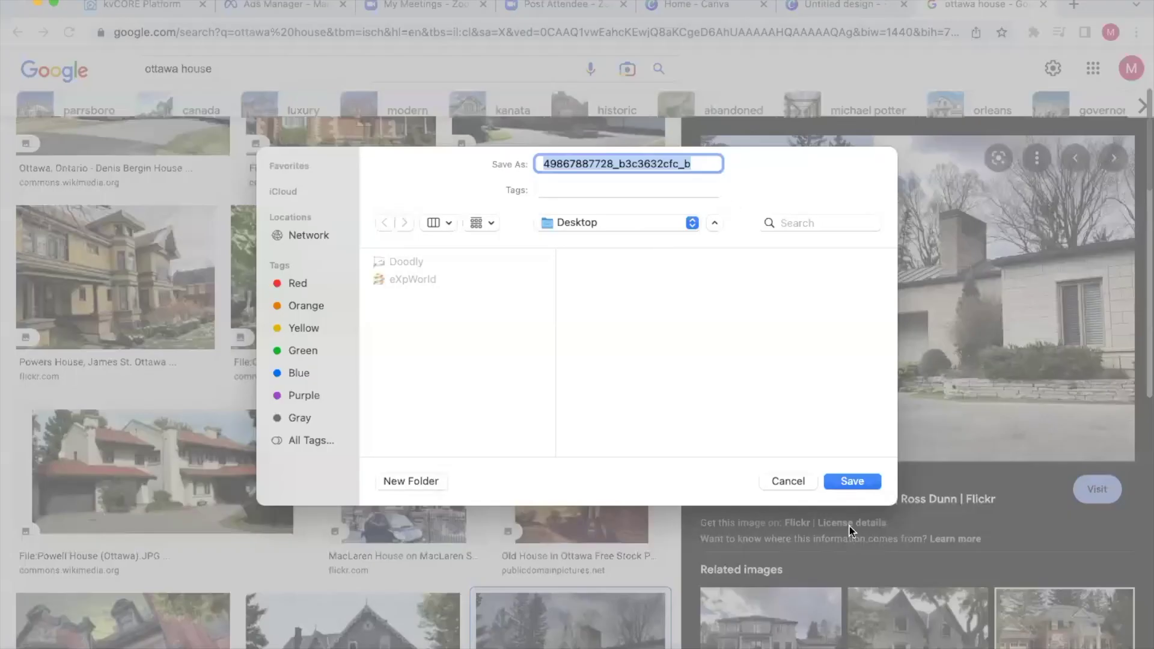
click(852, 480)
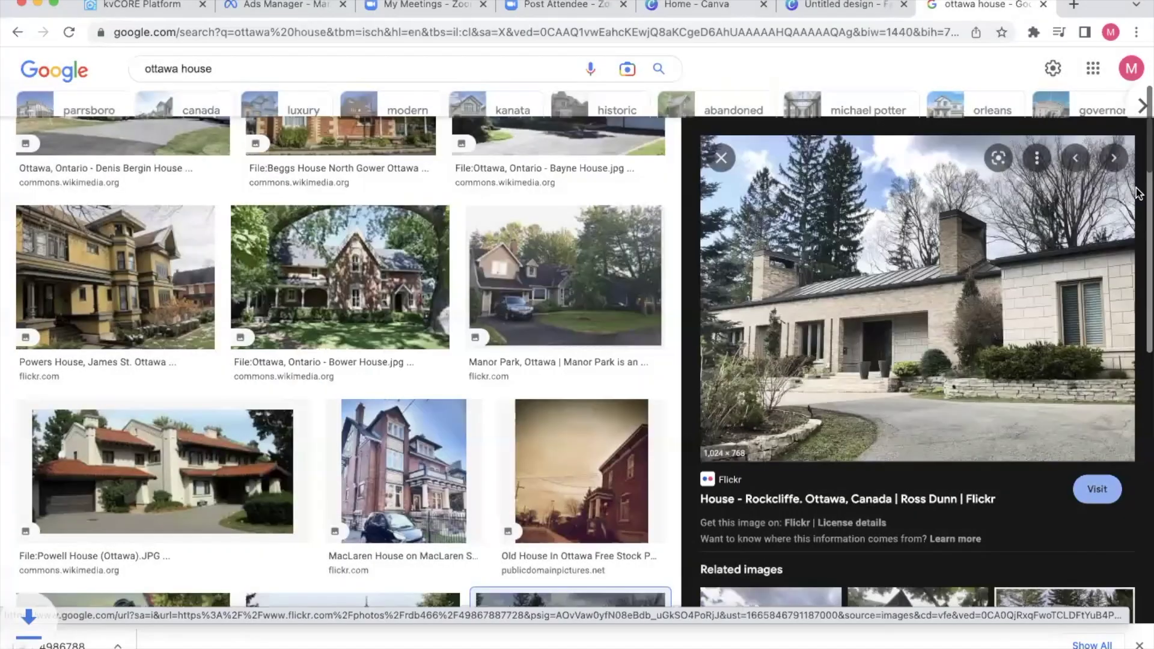
click(724, 160)
Save the snowy modern Whitehaven house photo to the Desktop.
scroll(645, 335, up, 1)
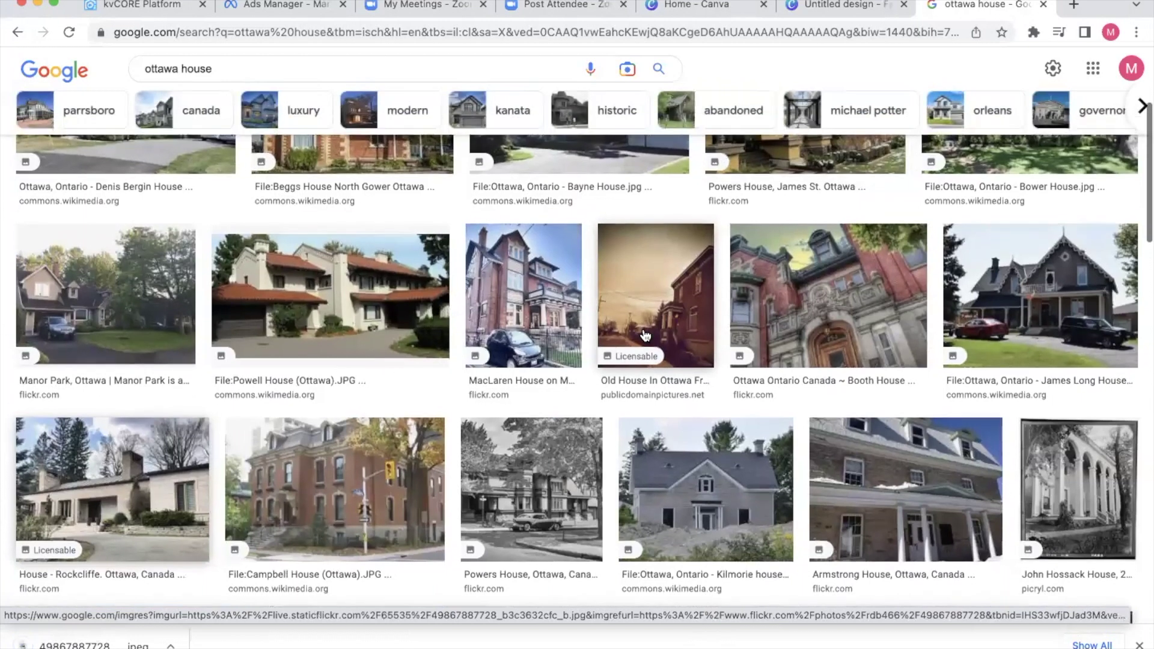
scroll(645, 335, down, 3)
scroll(645, 335, down, 4)
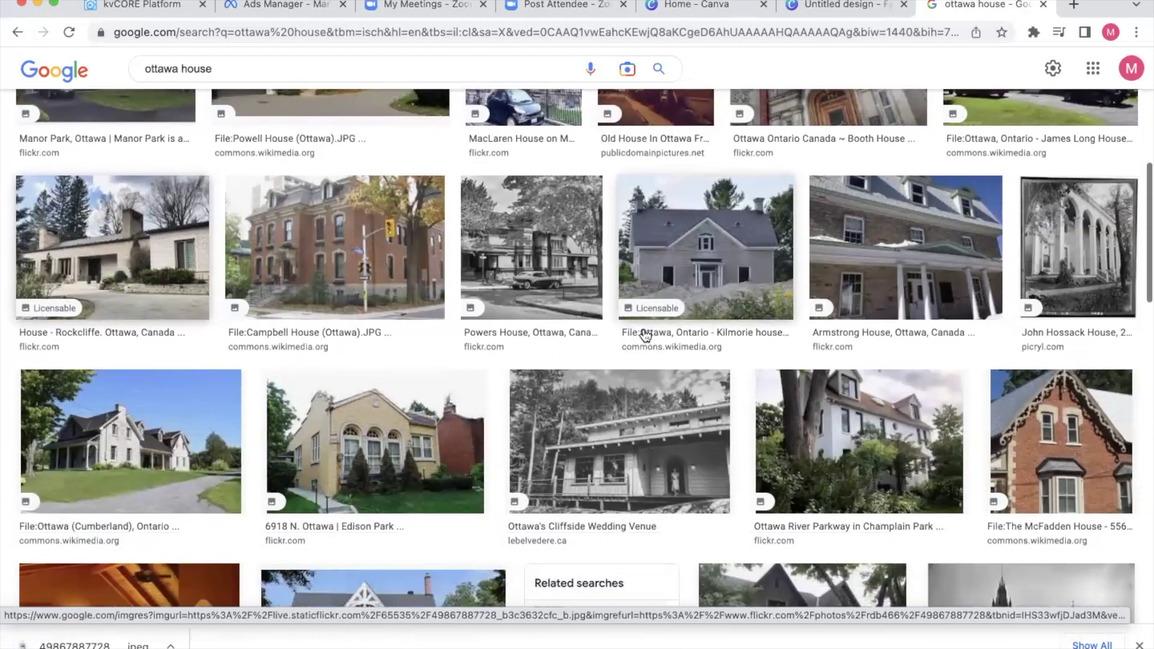
scroll(238, 380, down, 2)
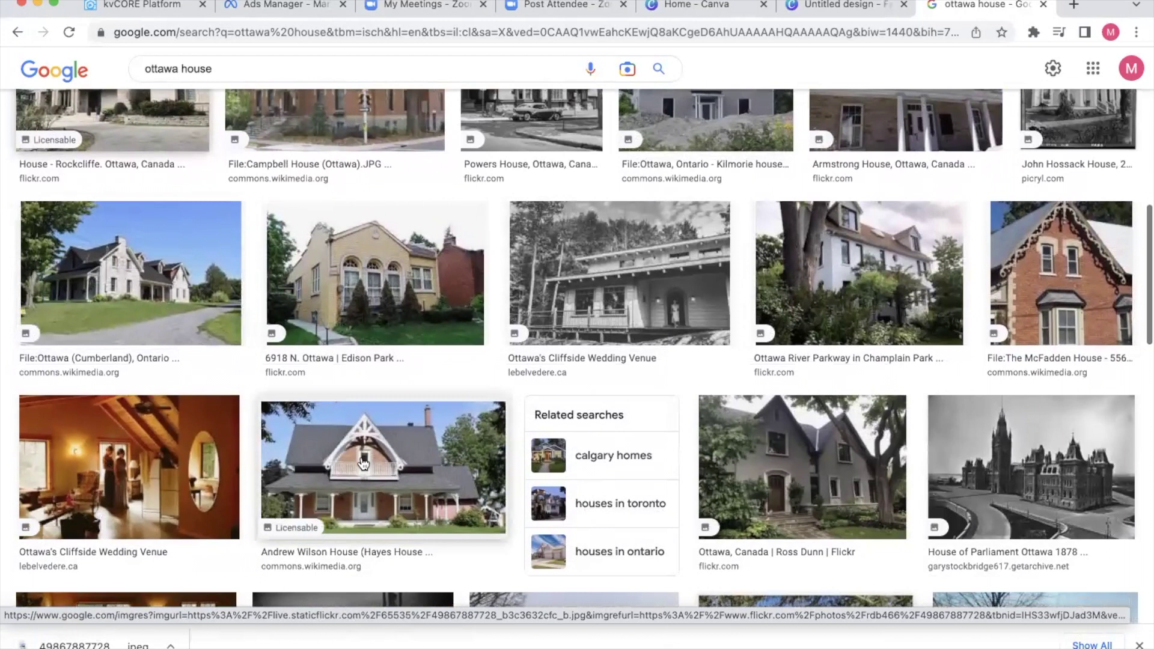
scroll(363, 461, down, 6)
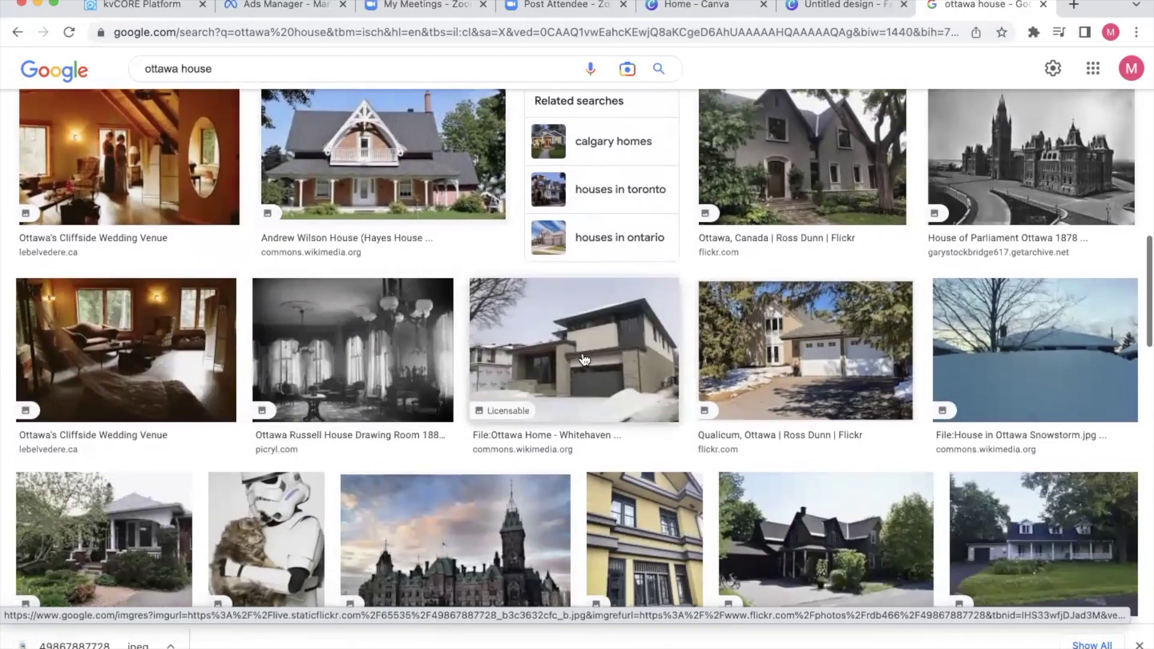
click(591, 357)
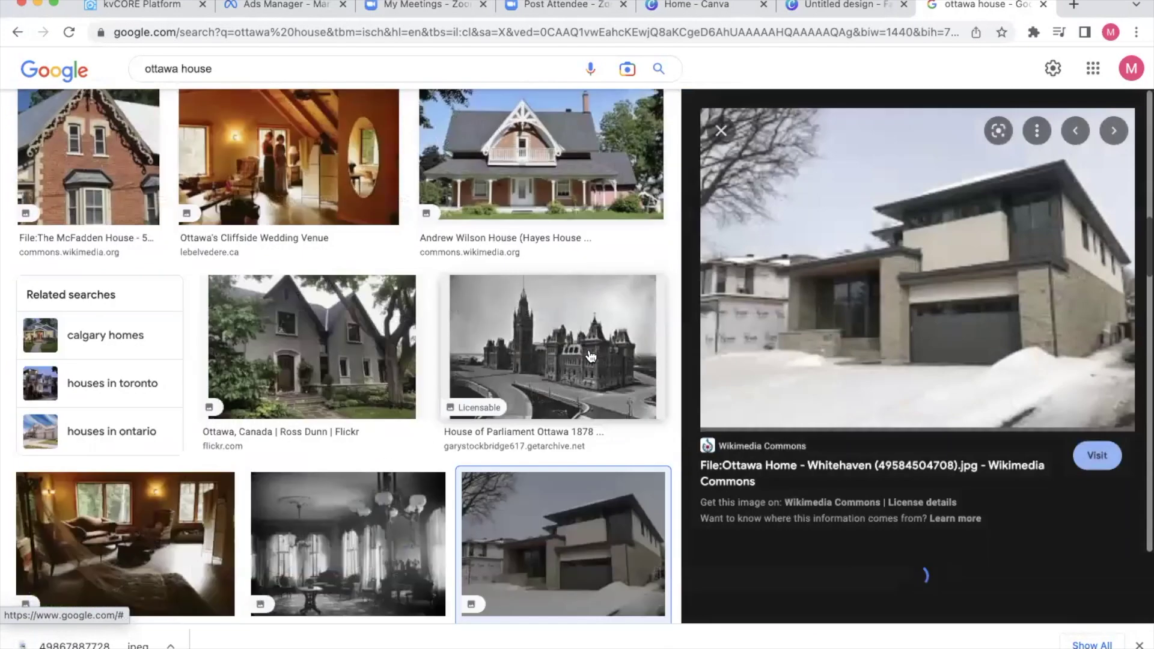
right_click(862, 319)
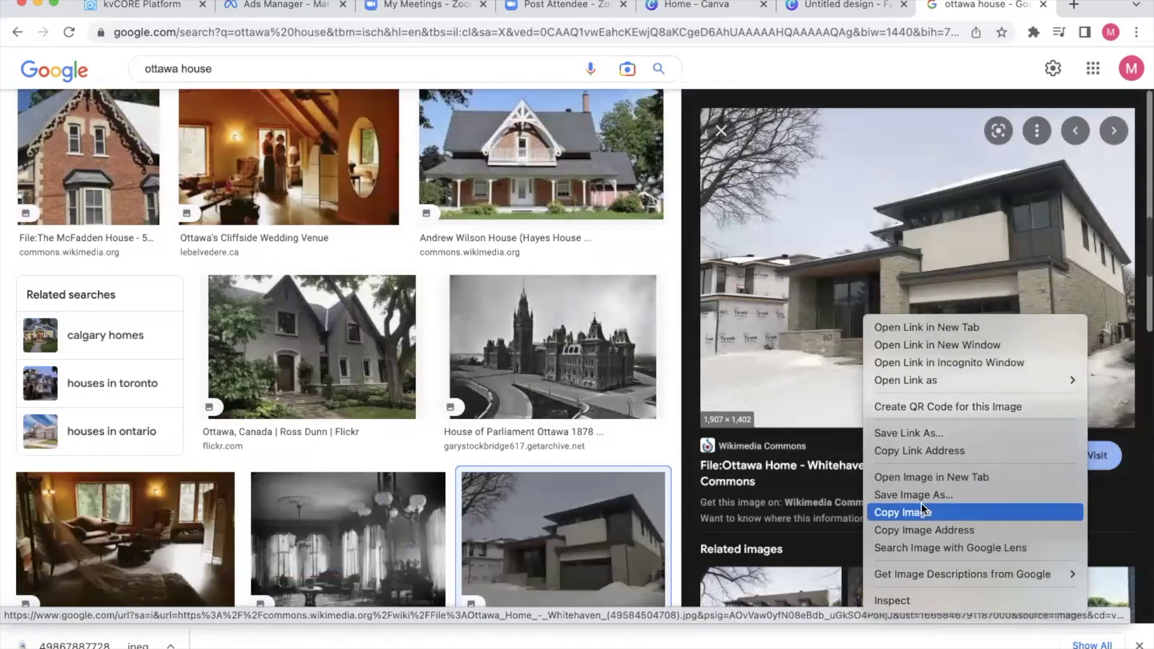
click(903, 512)
right_click(906, 387)
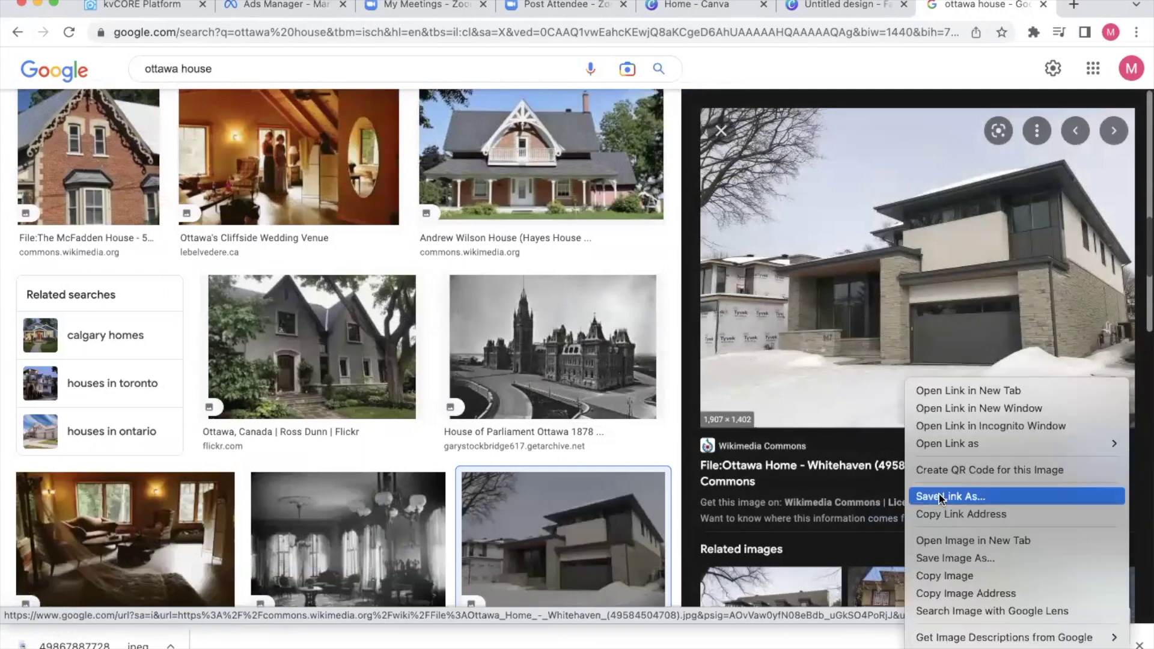
click(941, 568)
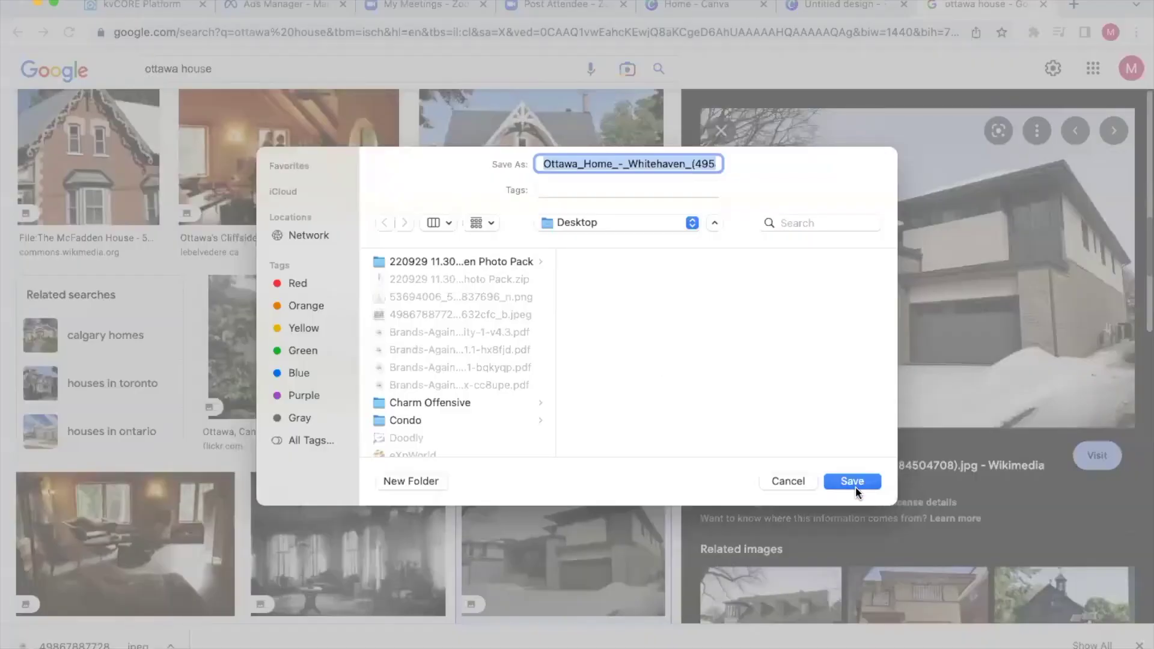
click(861, 482)
click(721, 130)
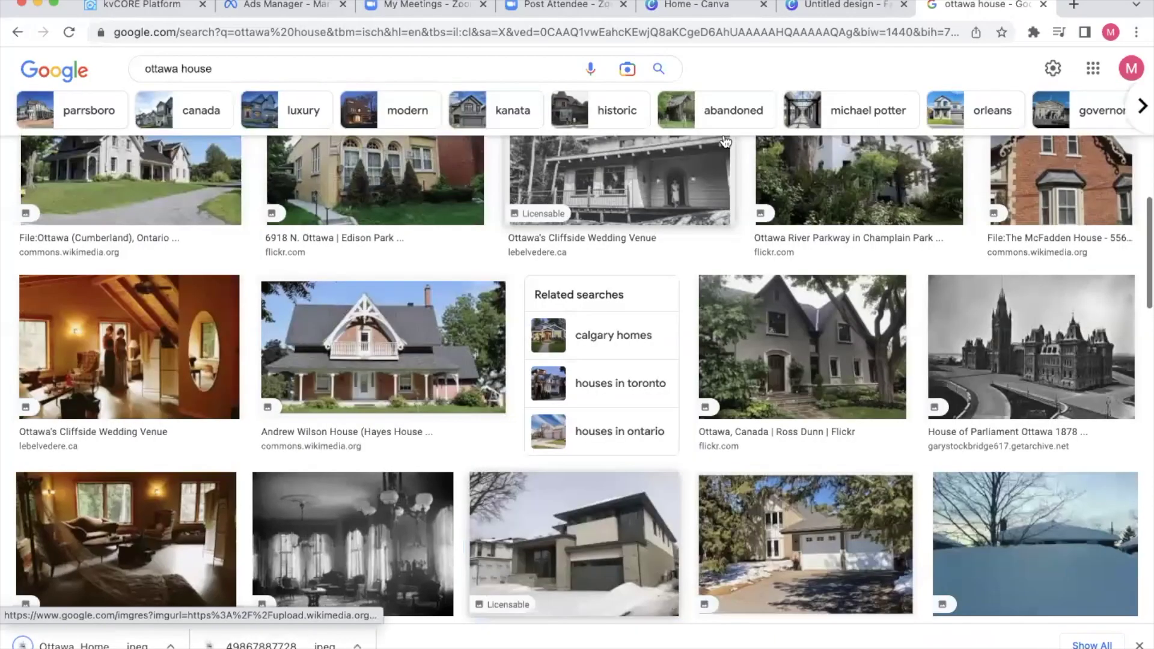
Save the Rothwell Heights stone house photo as 49855569628.jpeg.
scroll(490, 255, down, 8)
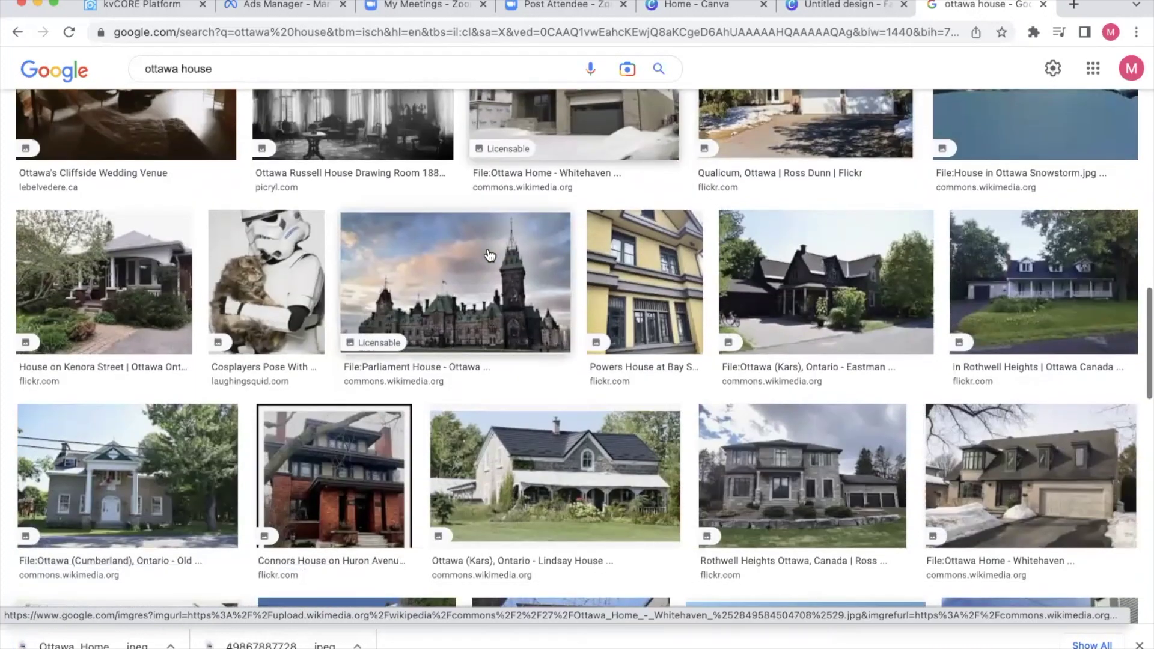
scroll(490, 256, down, 1)
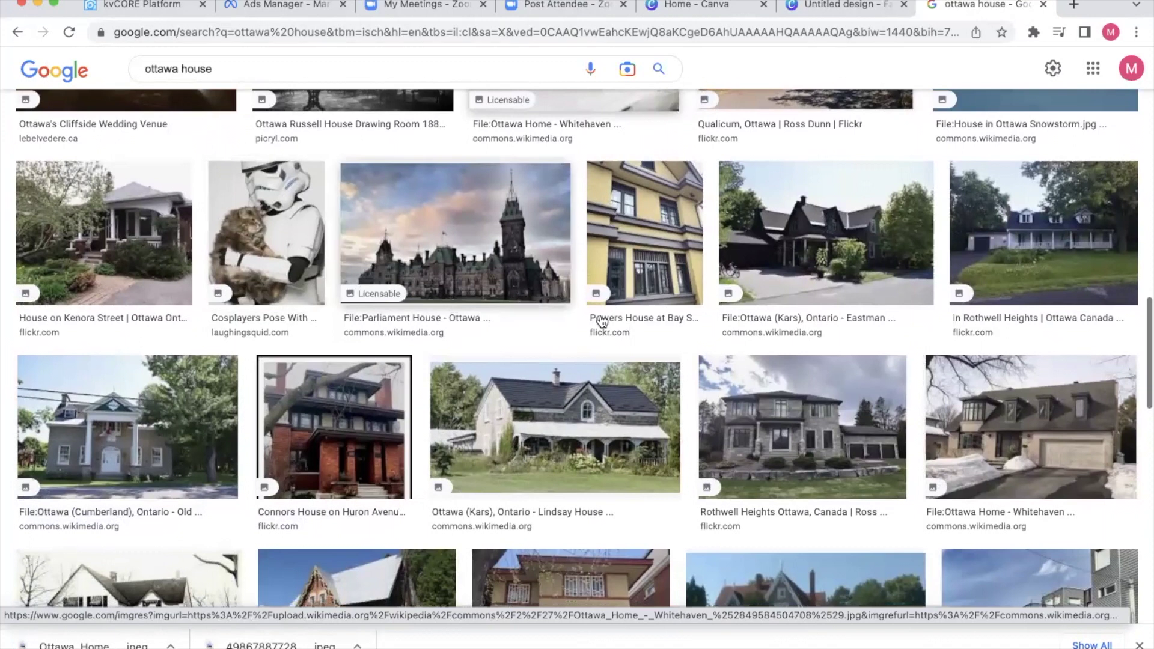
scroll(602, 315, down, 1)
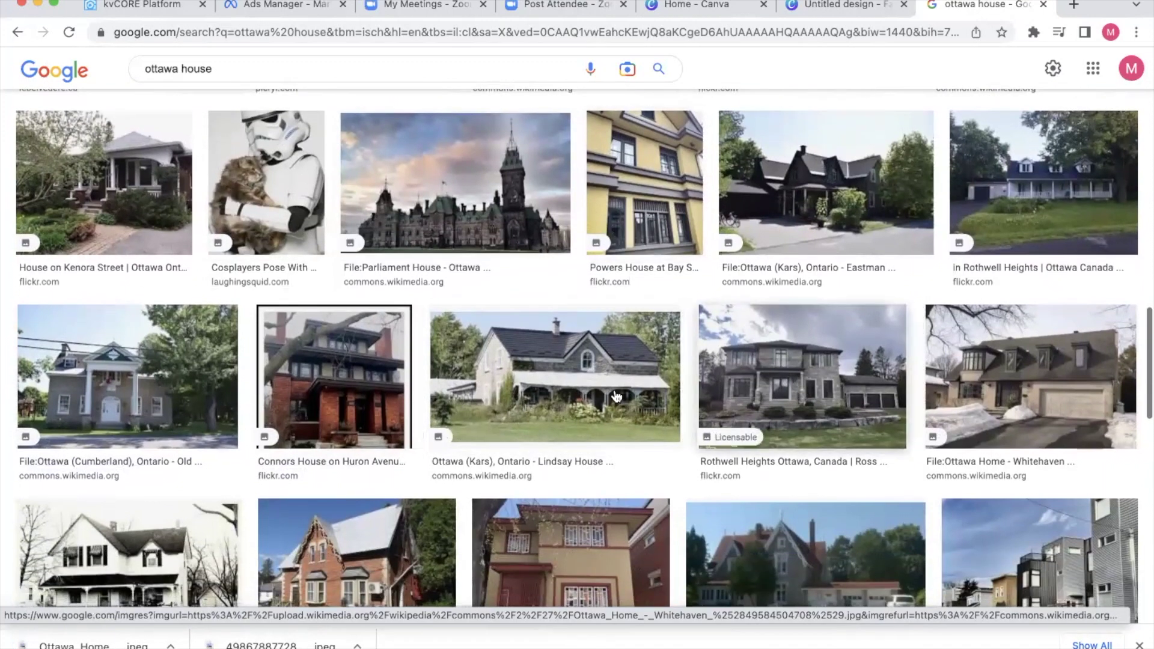
click(737, 374)
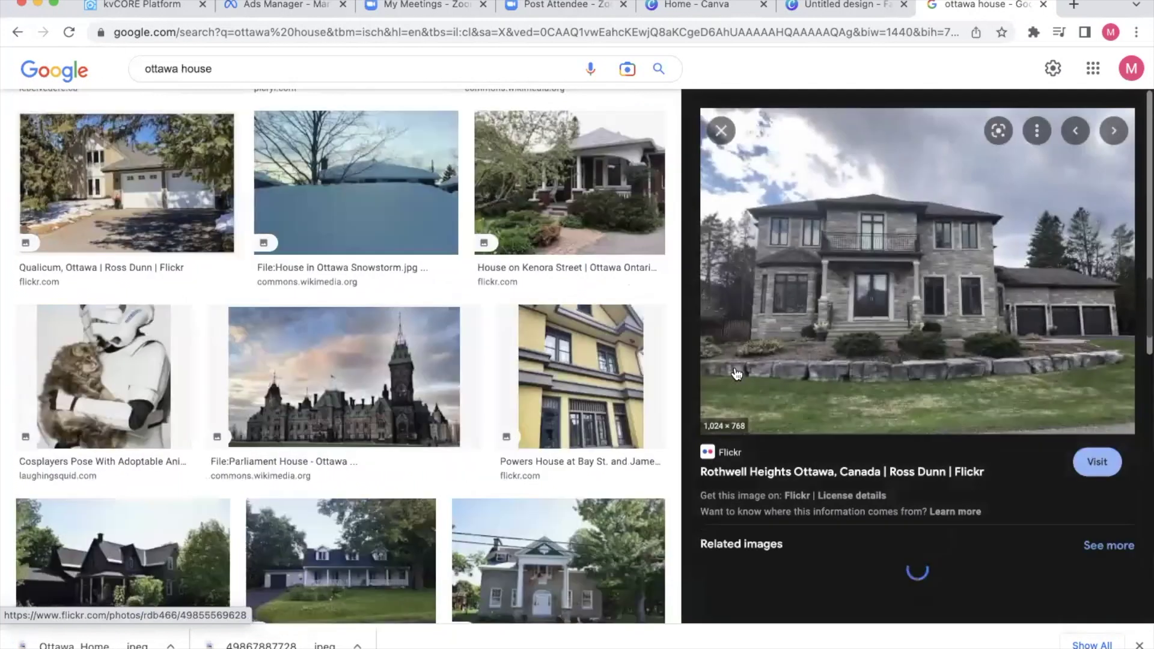
right_click(748, 315)
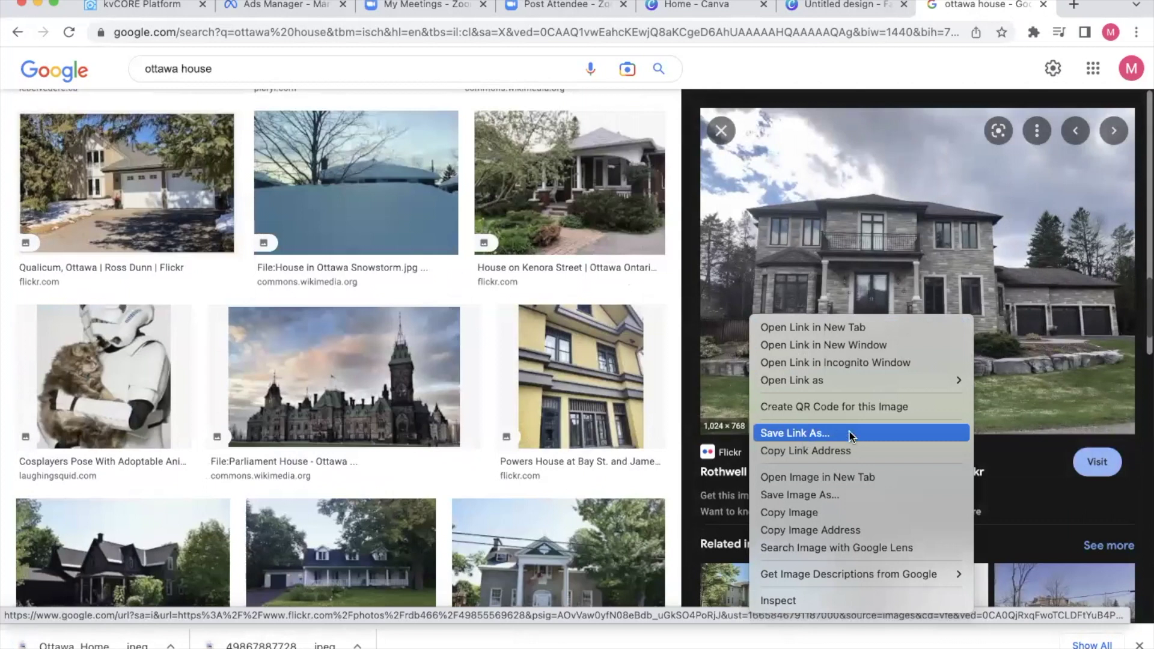
click(818, 497)
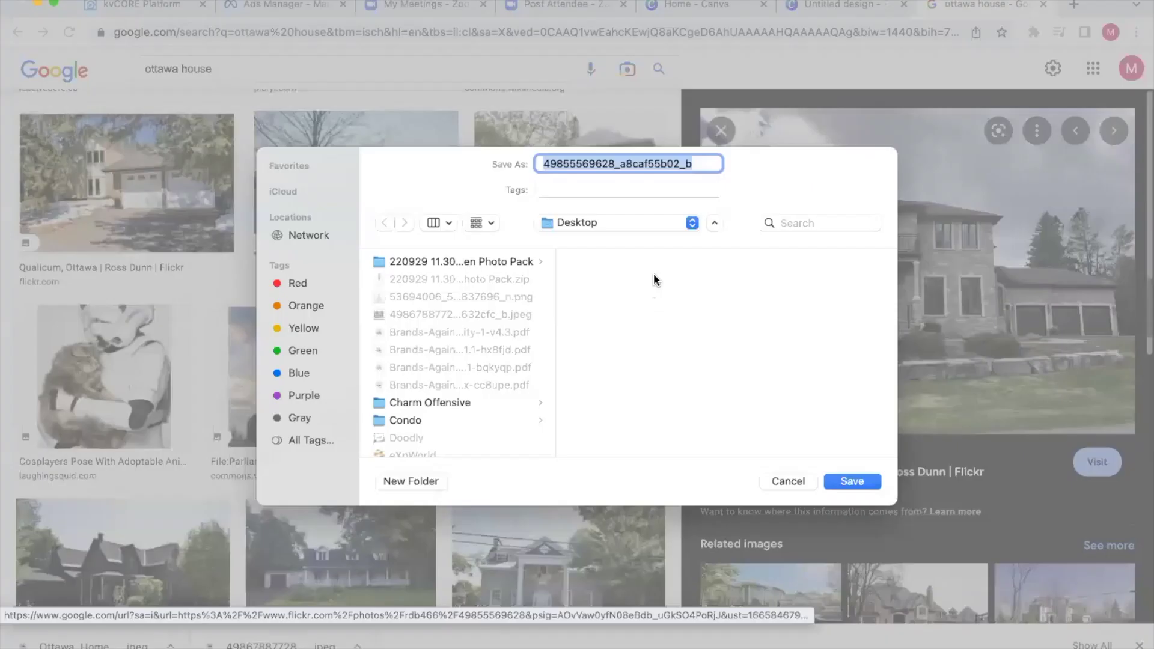
key(Return)
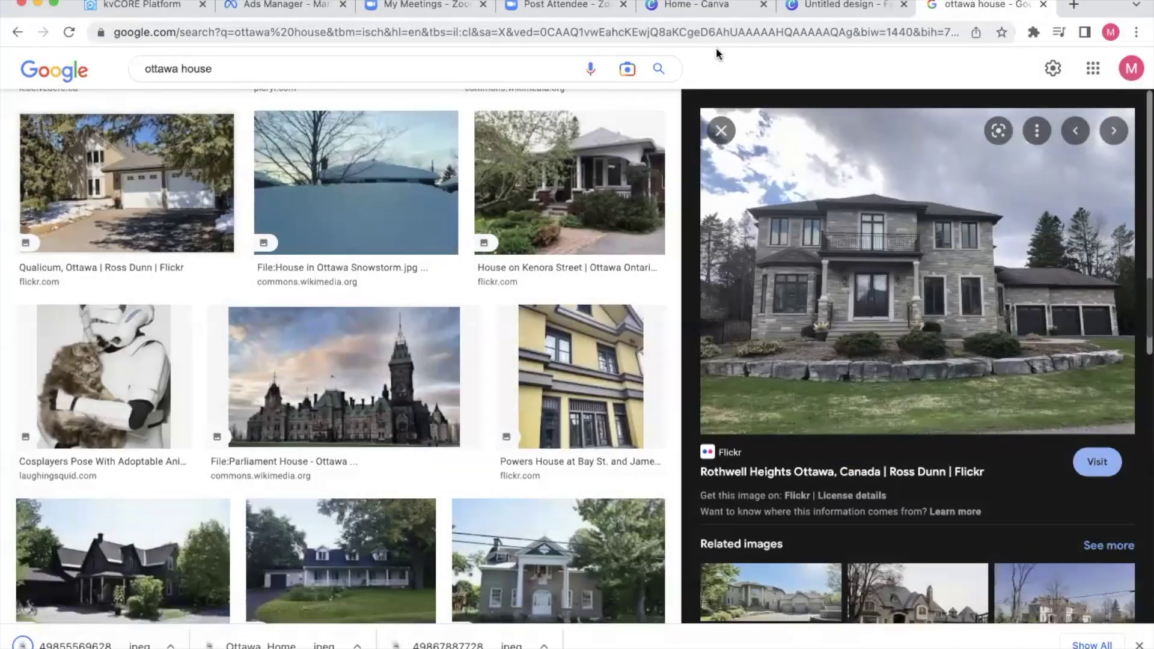
Upload the three downloaded house jpegs from the downloads bar into Canva's Uploads panel.
click(830, 7)
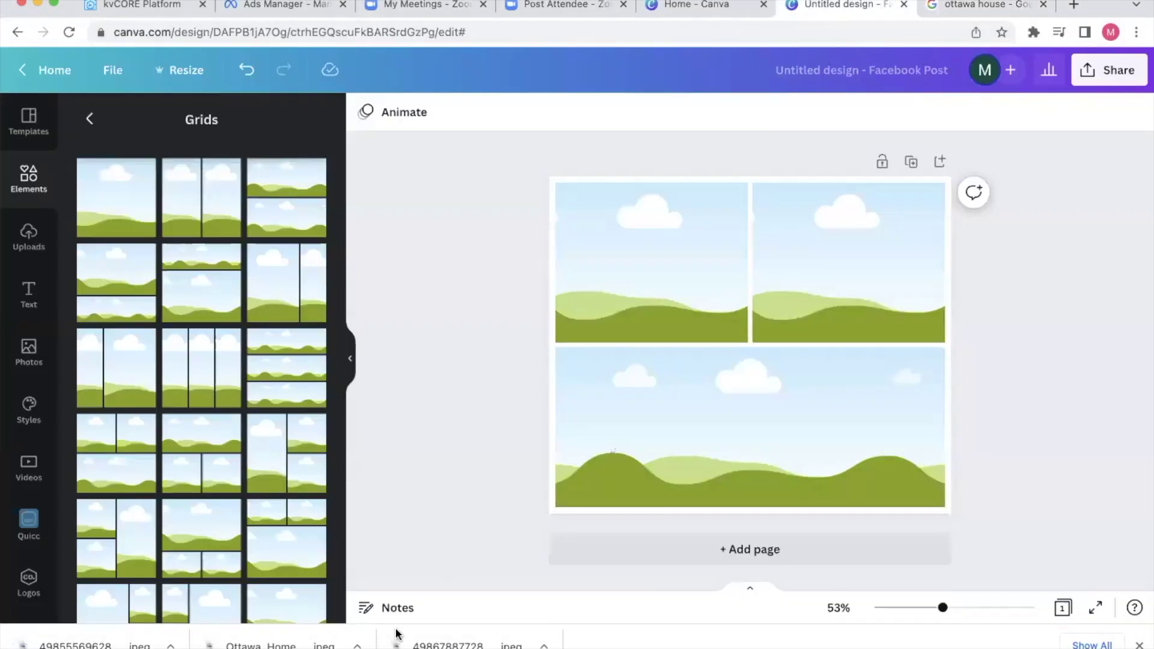
drag(397, 636, 198, 409)
drag(261, 645, 159, 553)
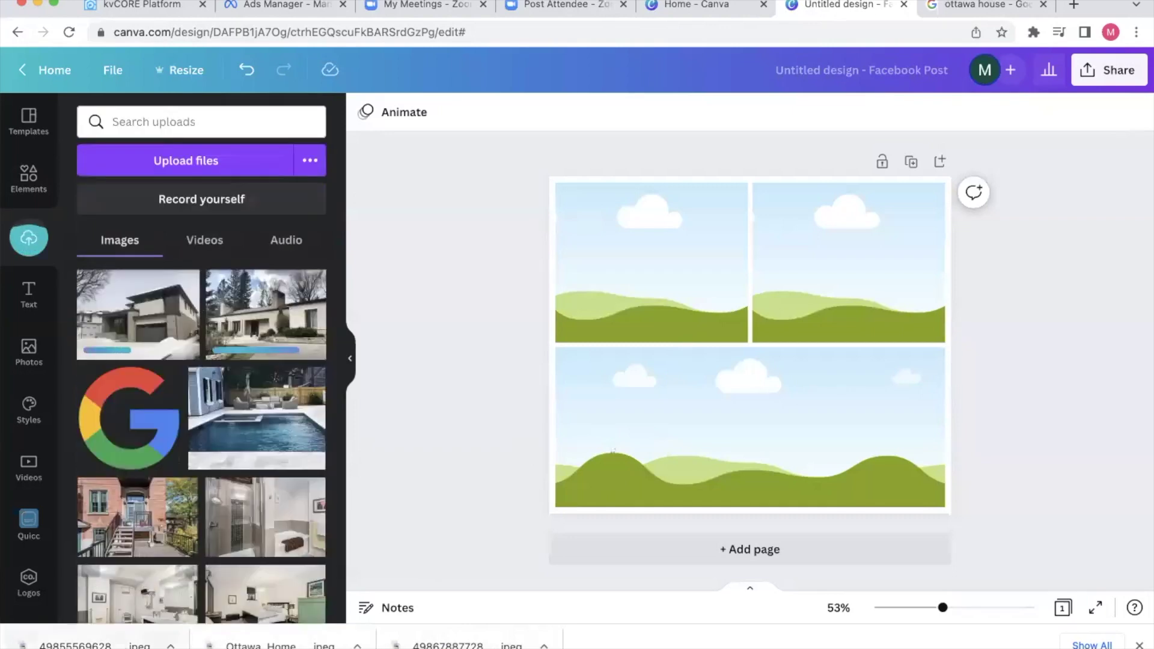
drag(72, 645, 167, 382)
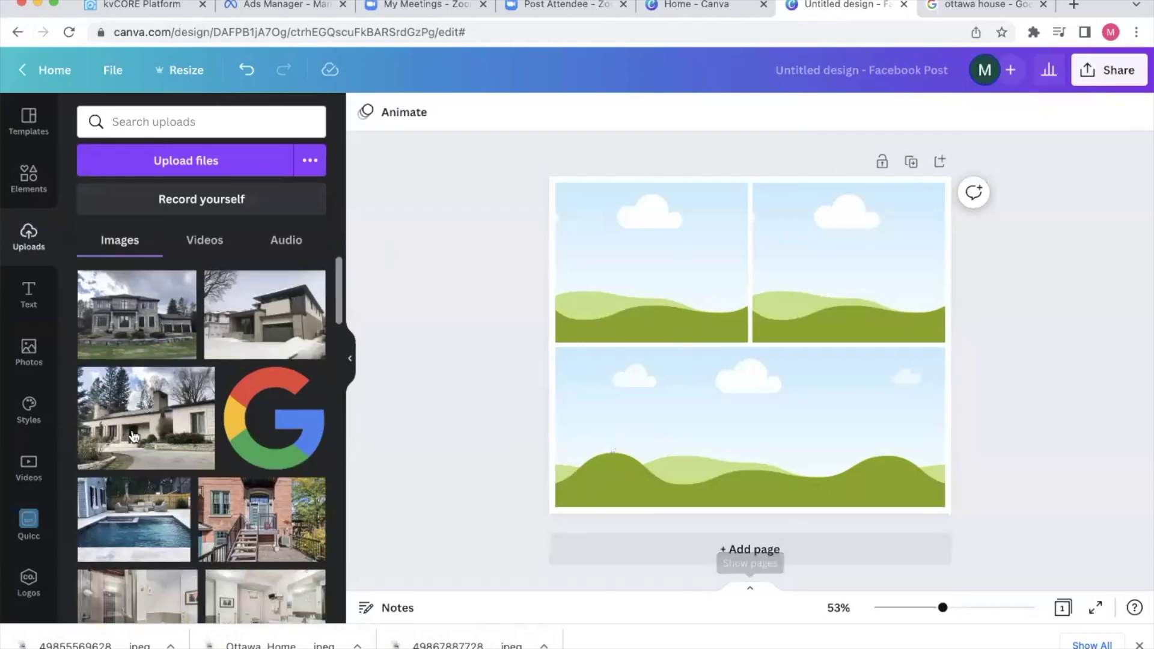
drag(99, 418, 125, 415)
scroll(180, 409, down, 5)
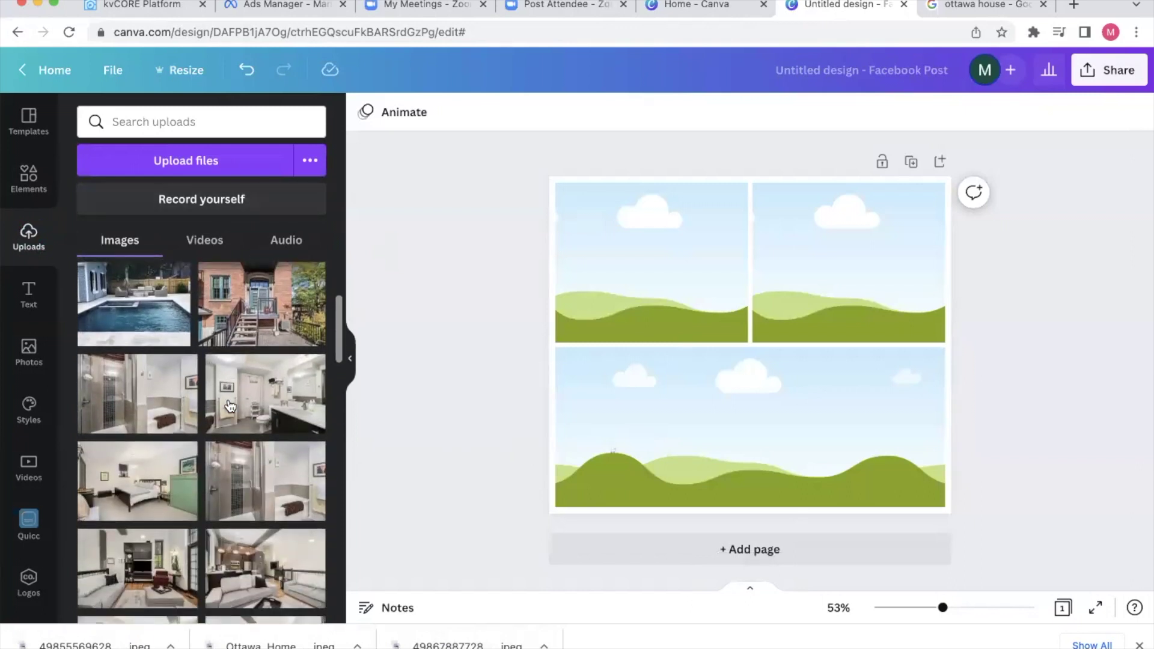
scroll(231, 406, up, 2)
scroll(231, 406, down, 2)
scroll(231, 407, down, 3)
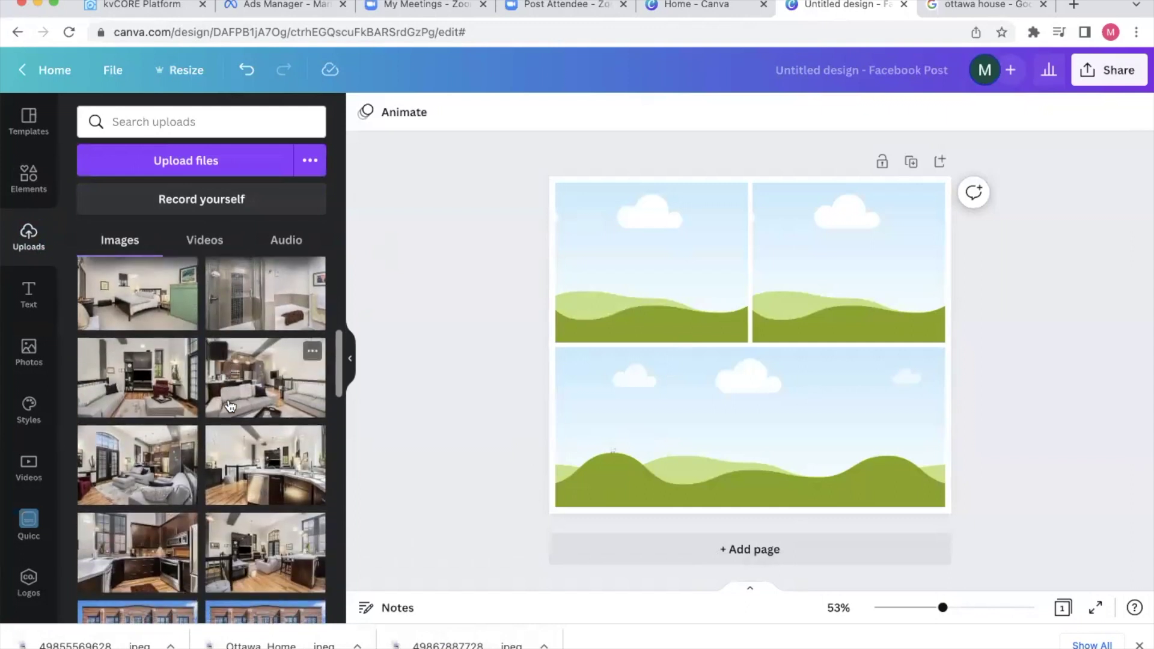
scroll(230, 406, up, 1)
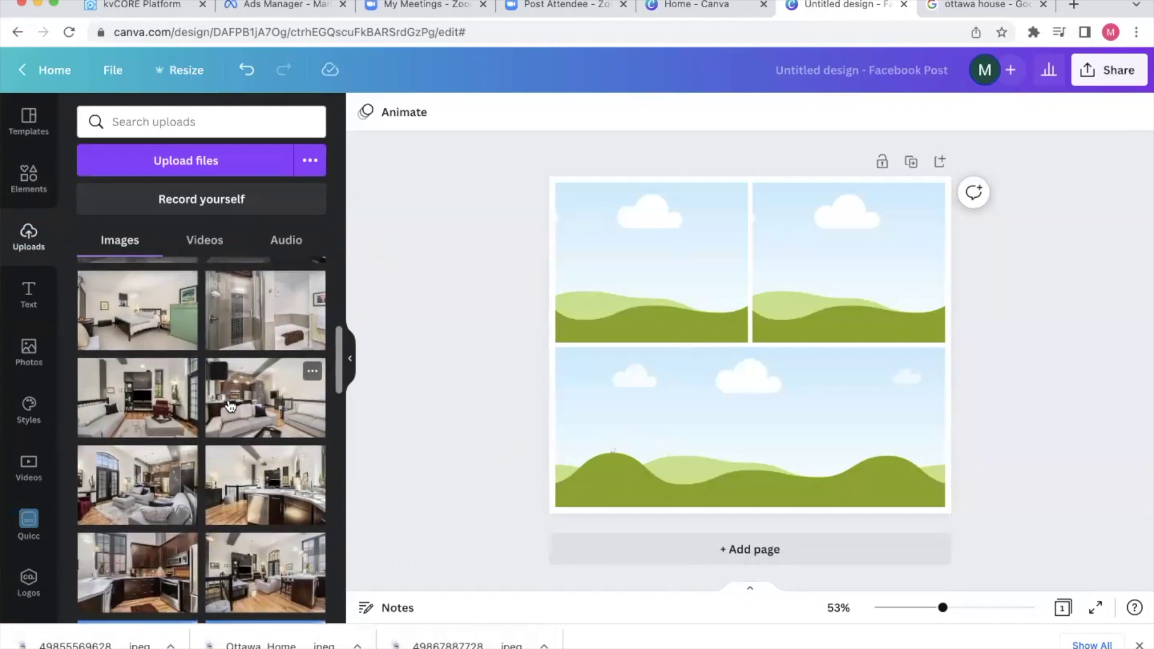
scroll(230, 406, down, 1)
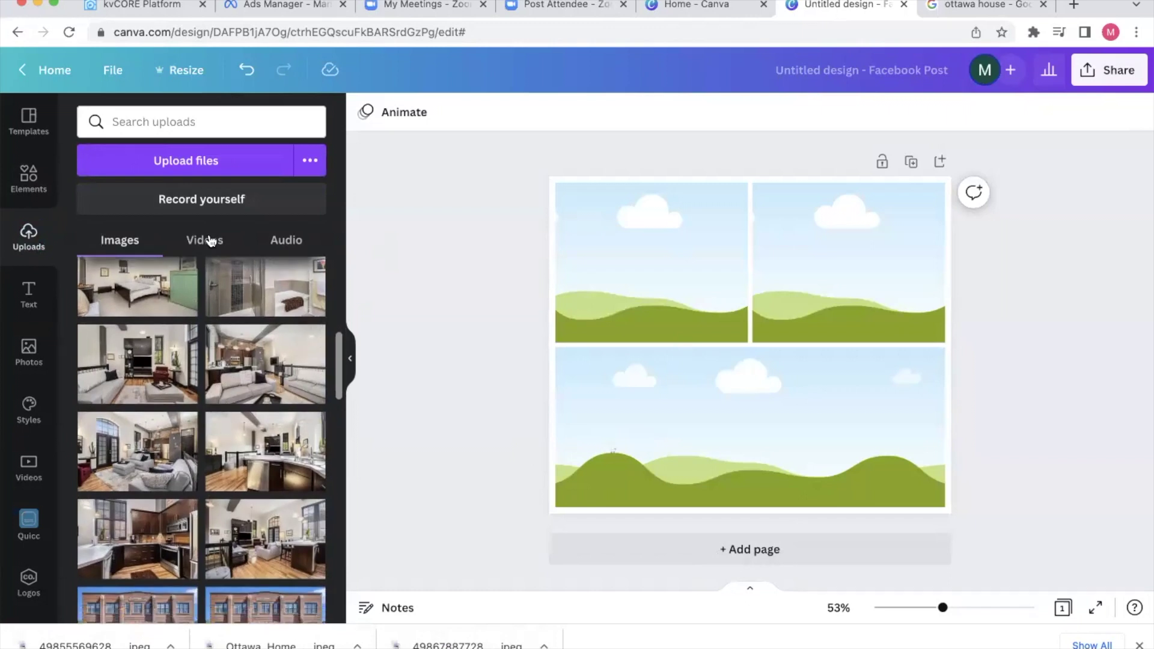
scroll(163, 492, up, 3)
scroll(239, 366, up, 4)
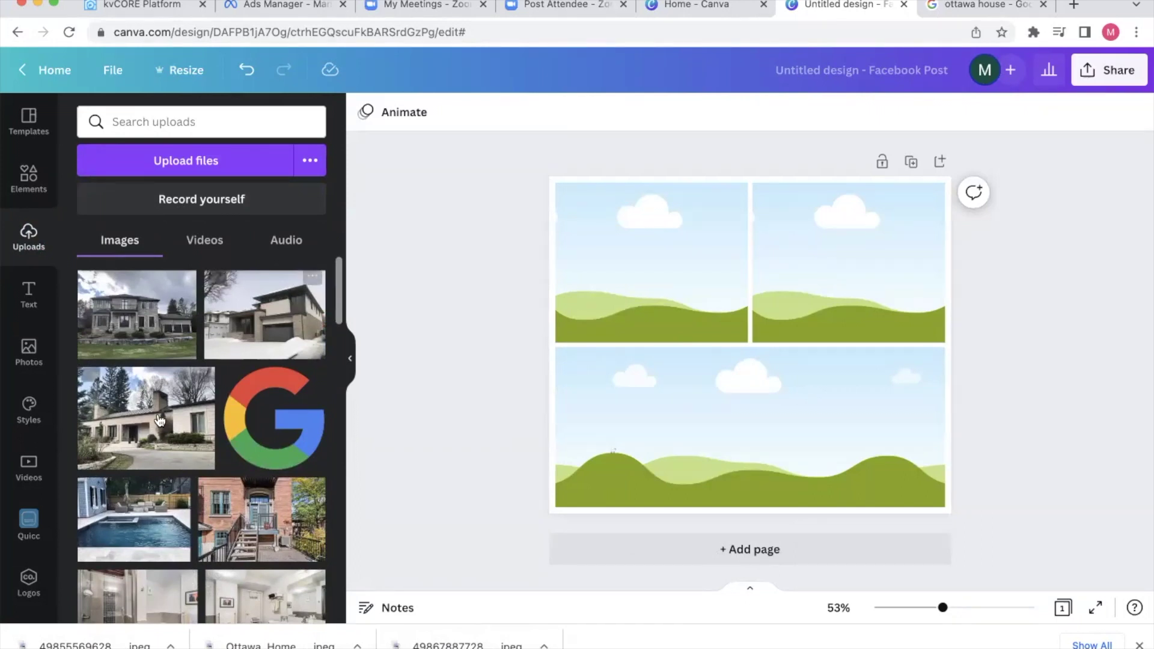
Put the Rockcliffe photo in the bottom frame, stone house top-left, snowy modern house top-right.
drag(157, 421, 693, 407)
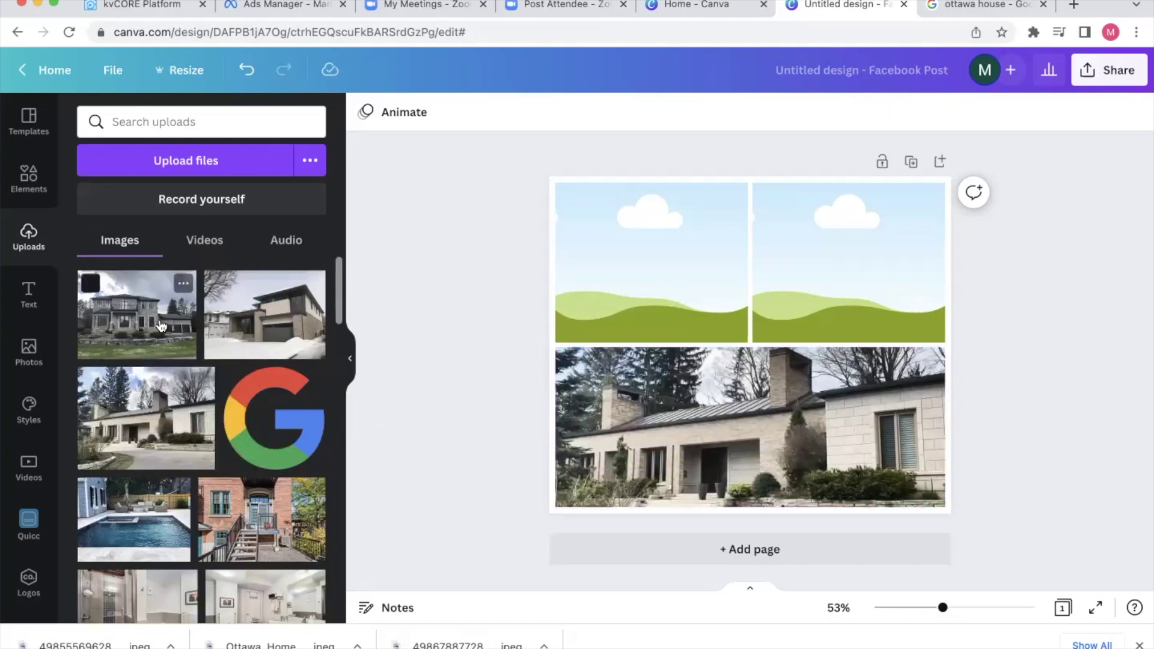
drag(161, 337, 635, 267)
drag(265, 313, 910, 260)
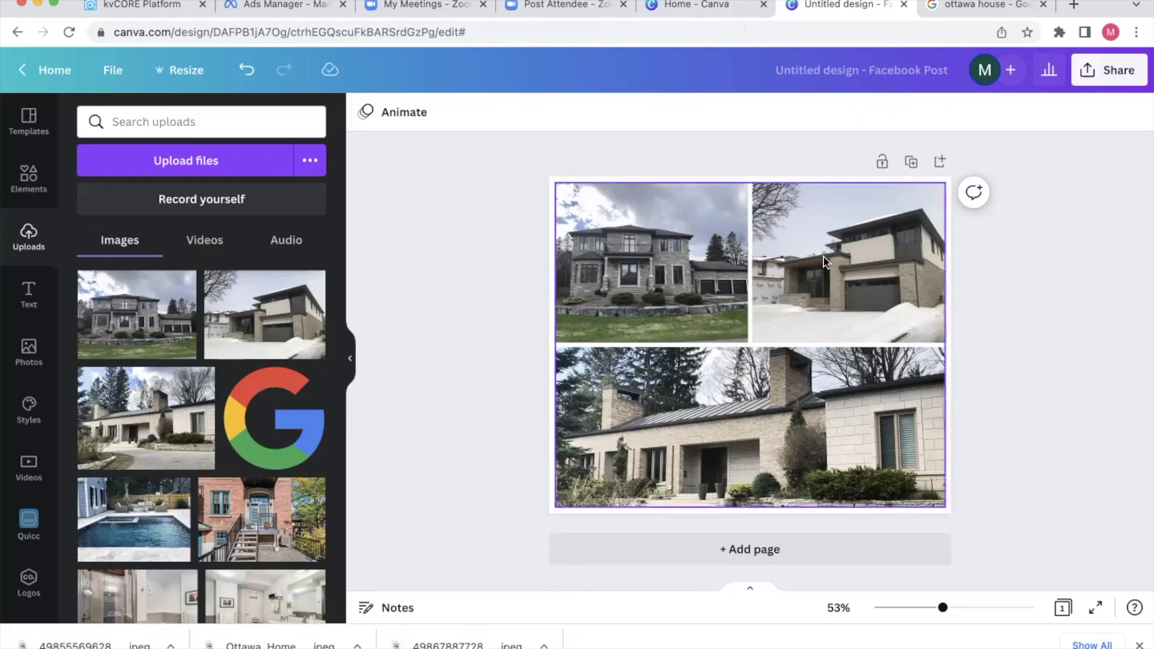
Set the page background to the dark charcoal Photo Colors swatch.
click(572, 184)
click(359, 119)
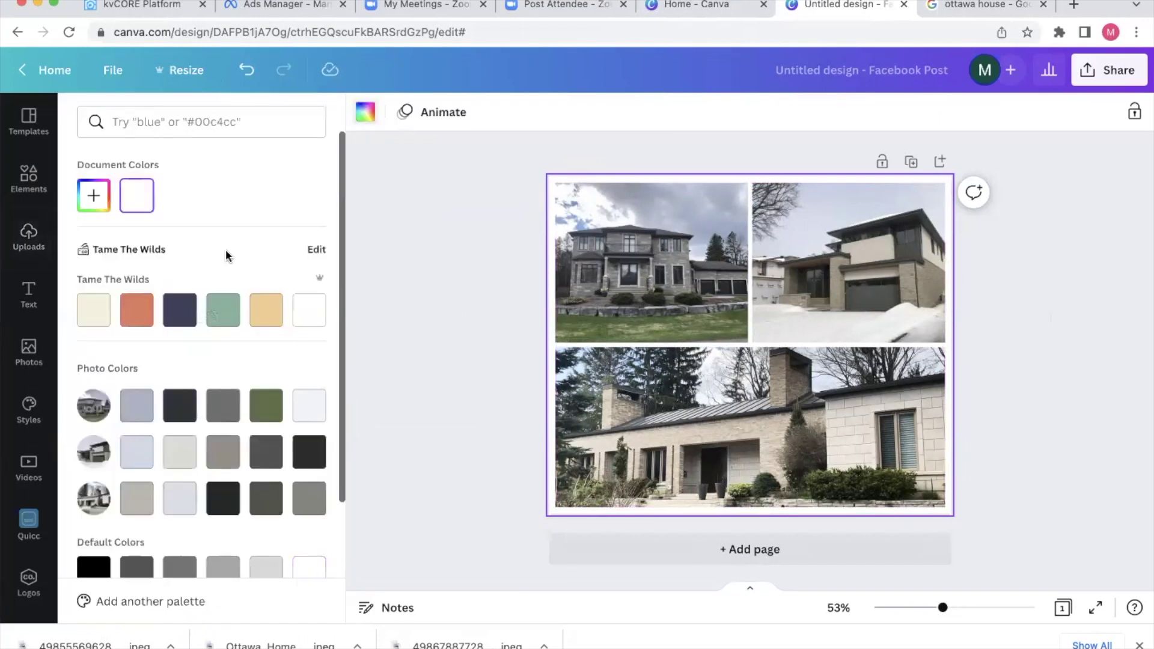
click(180, 406)
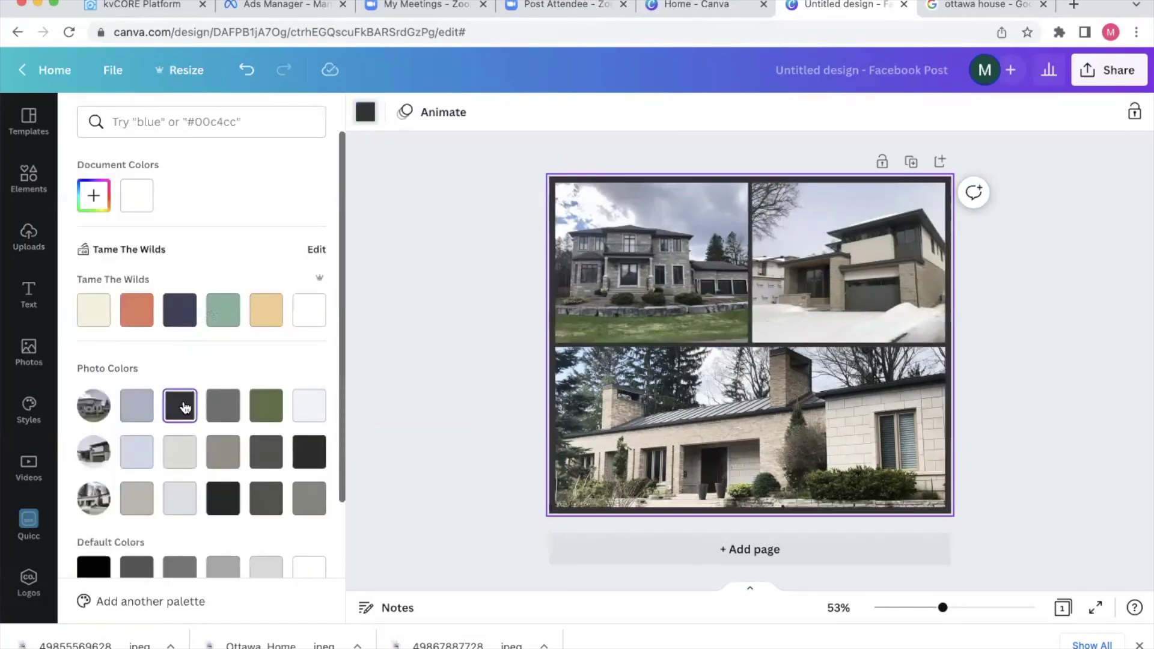
click(384, 276)
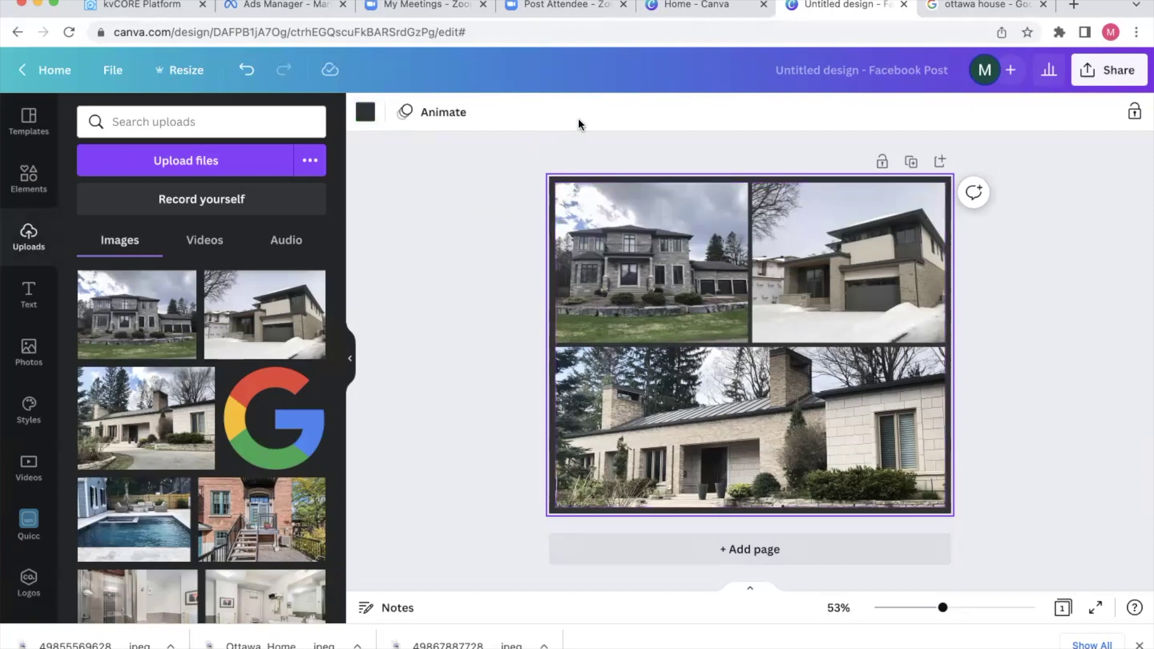
Download the charcoal-framed three-photo collage design as a PNG file.
click(1140, 645)
click(1111, 84)
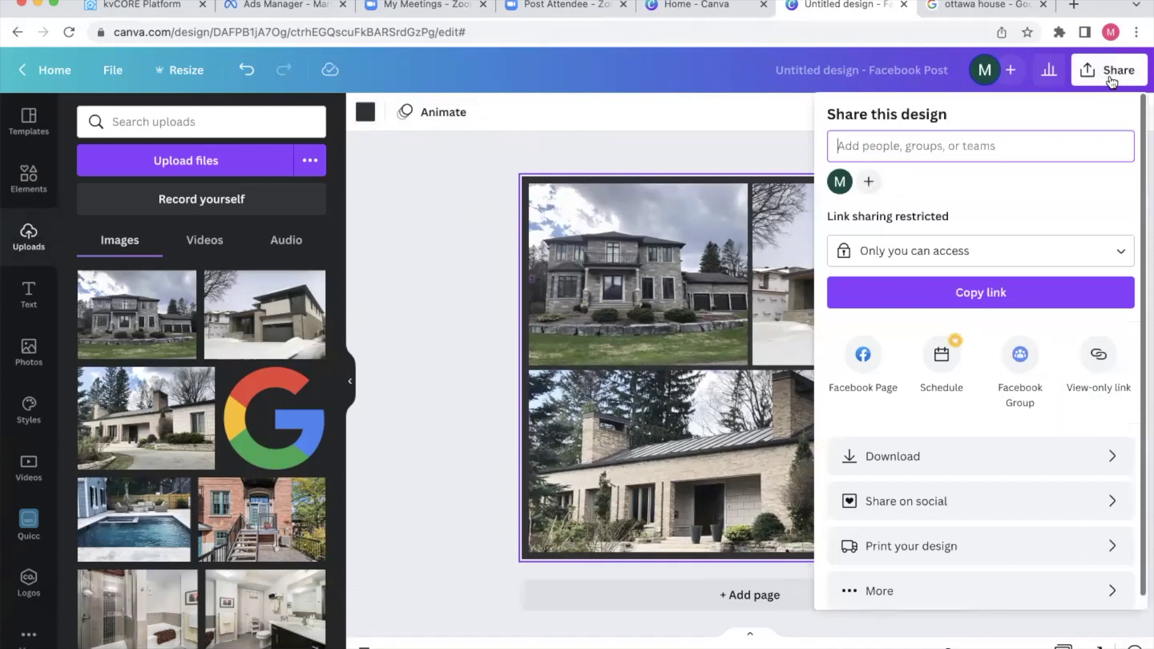
click(905, 469)
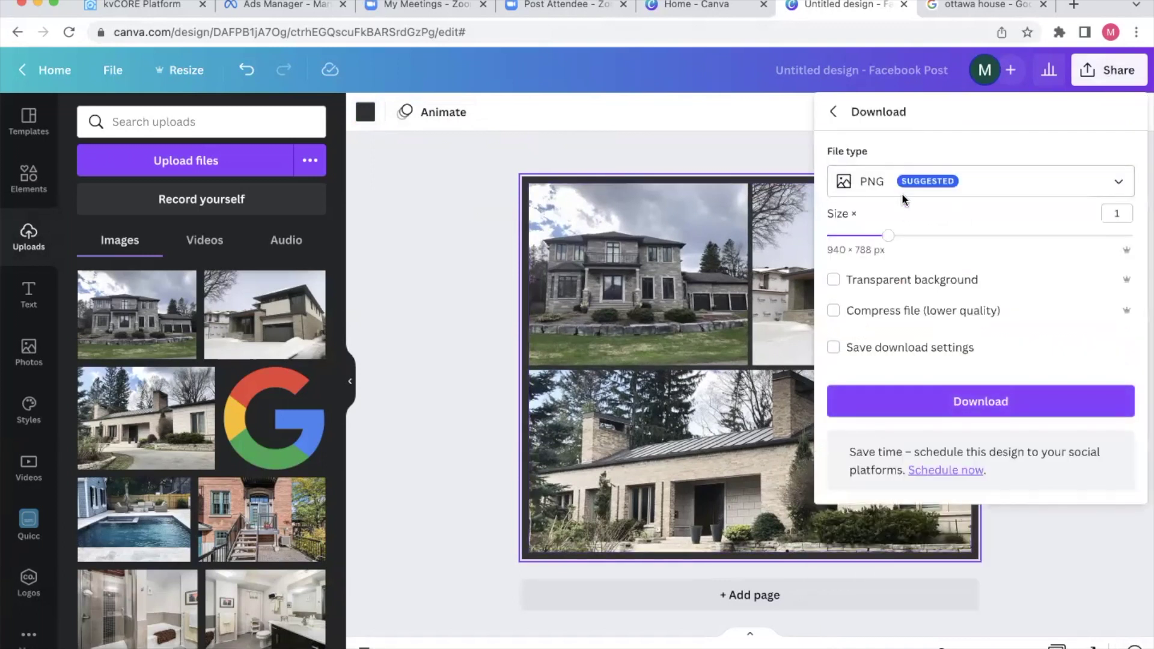
click(915, 404)
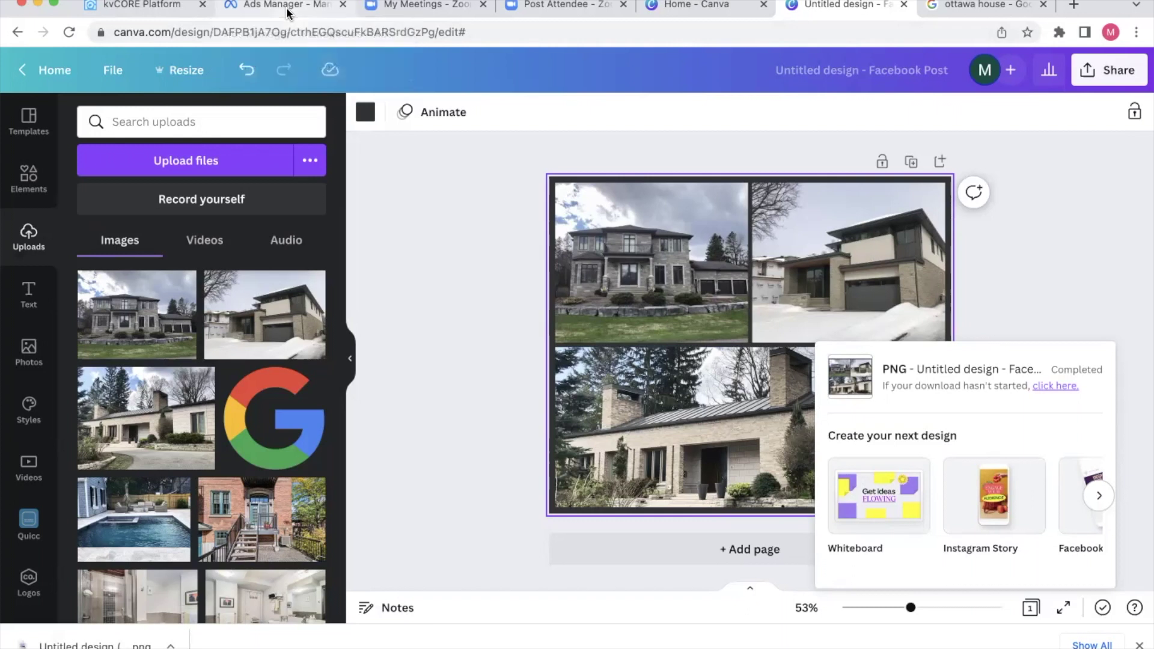
Upload the Canva collage PNG as an image for the Ottawa Price Reduction Ad.
click(288, 9)
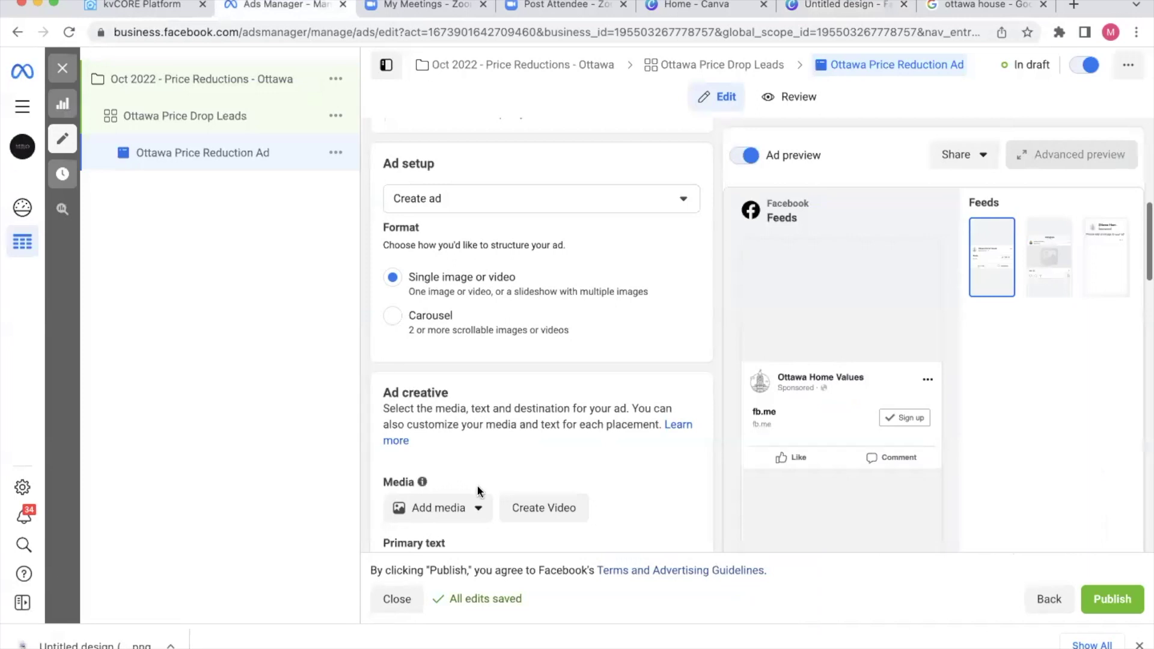
scroll(479, 481, down, 2)
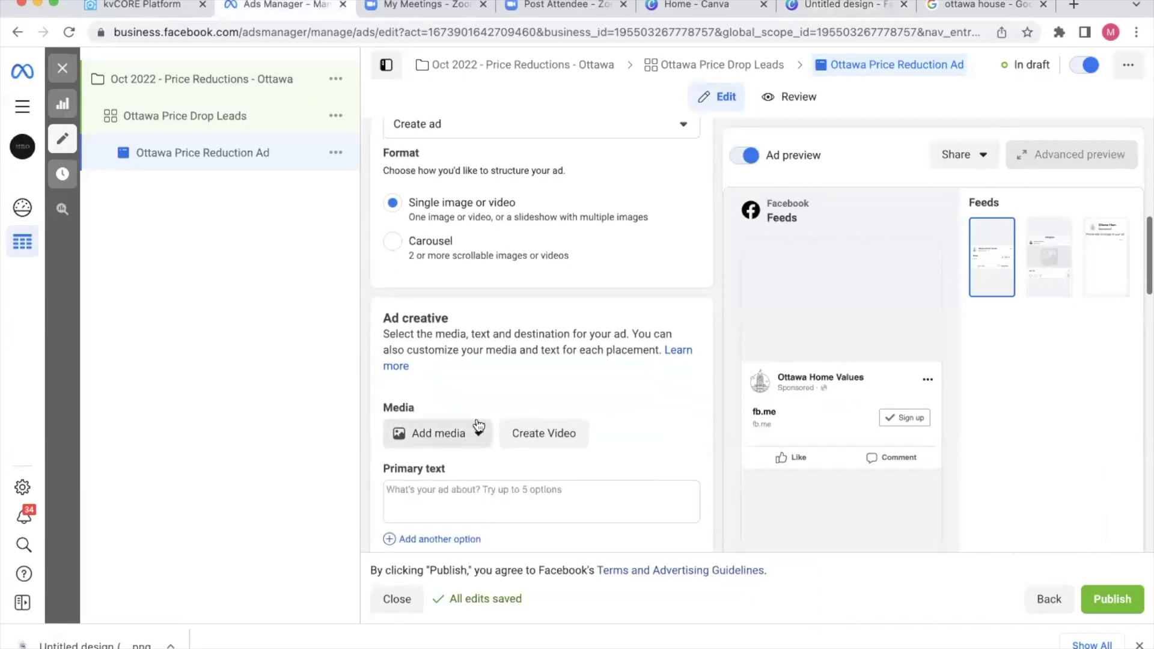
scroll(479, 426, down, 1)
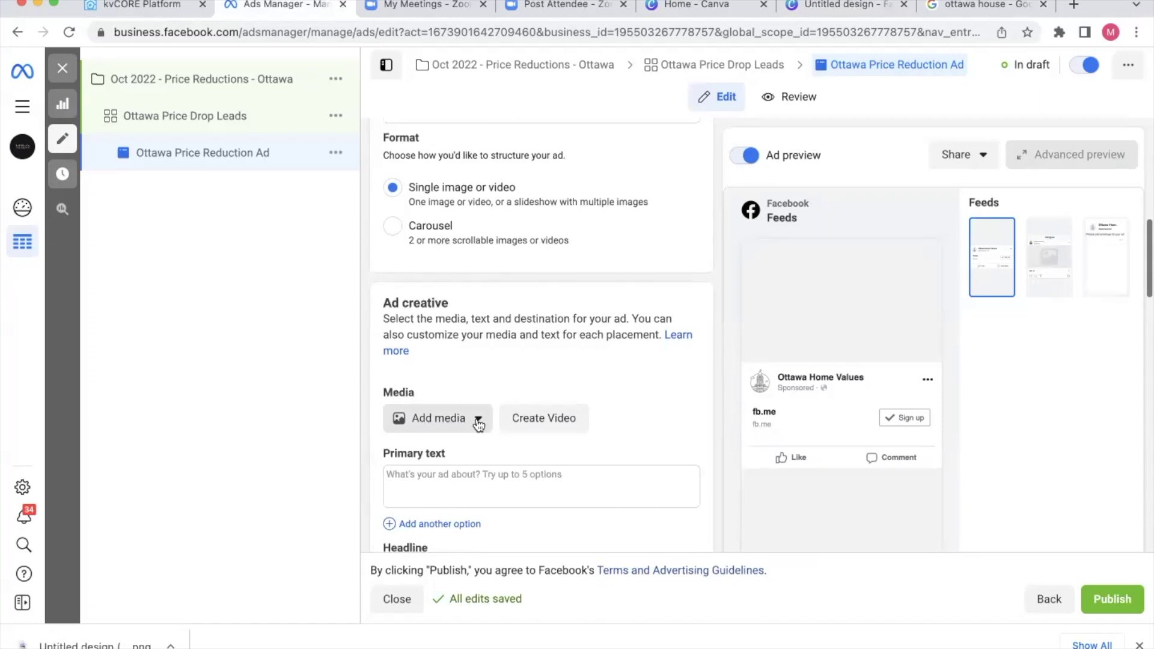
scroll(479, 424, down, 1)
click(475, 385)
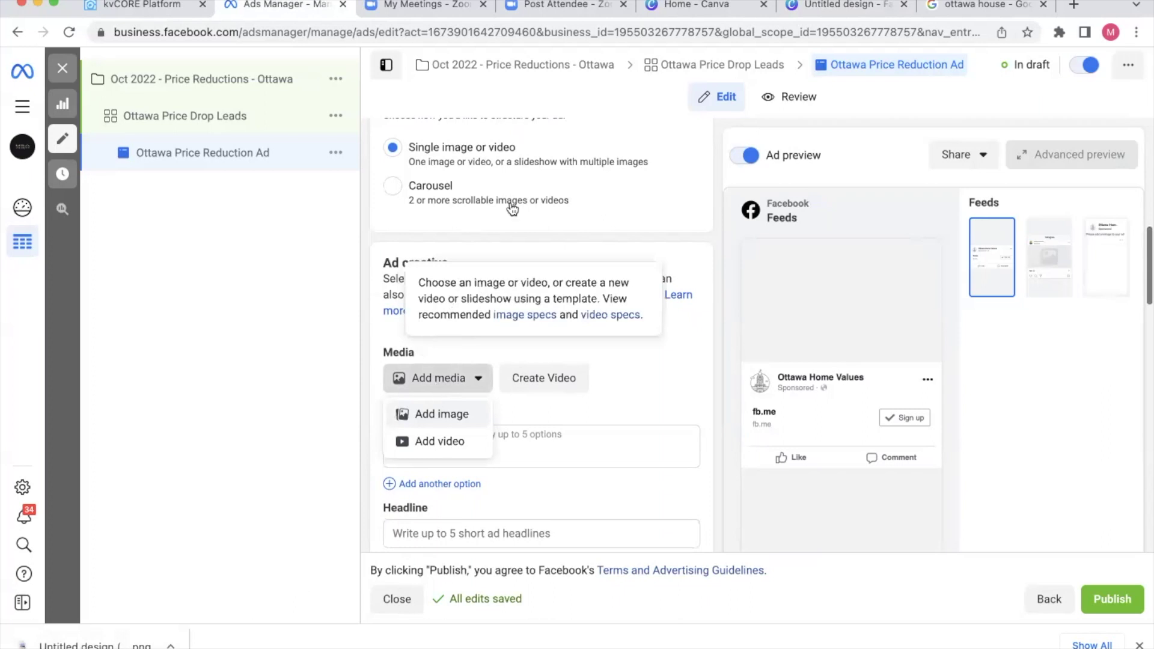
click(441, 420)
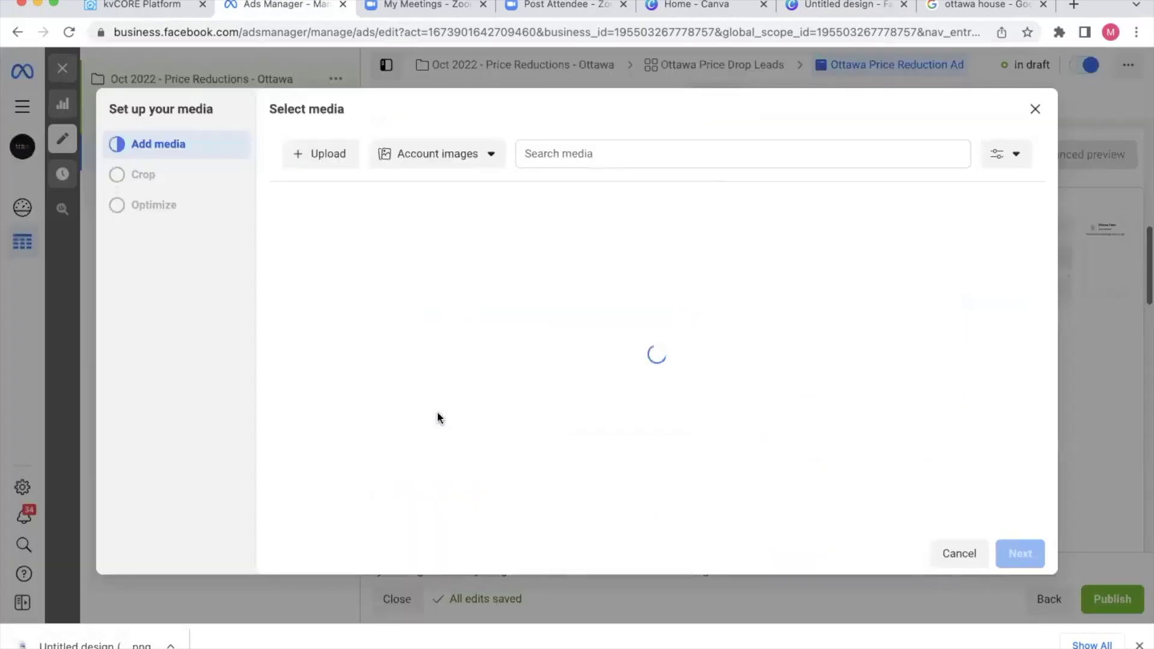
drag(90, 645, 360, 296)
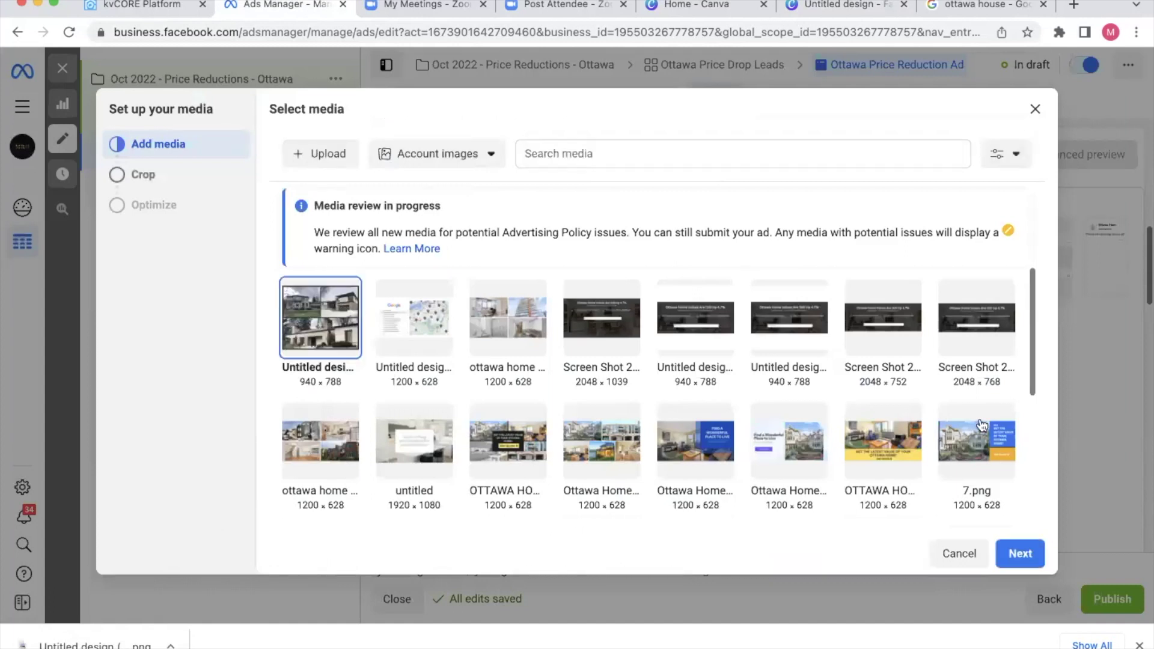
Keep the collage's Original crop for Feeds placements and finish the media setup.
click(1023, 552)
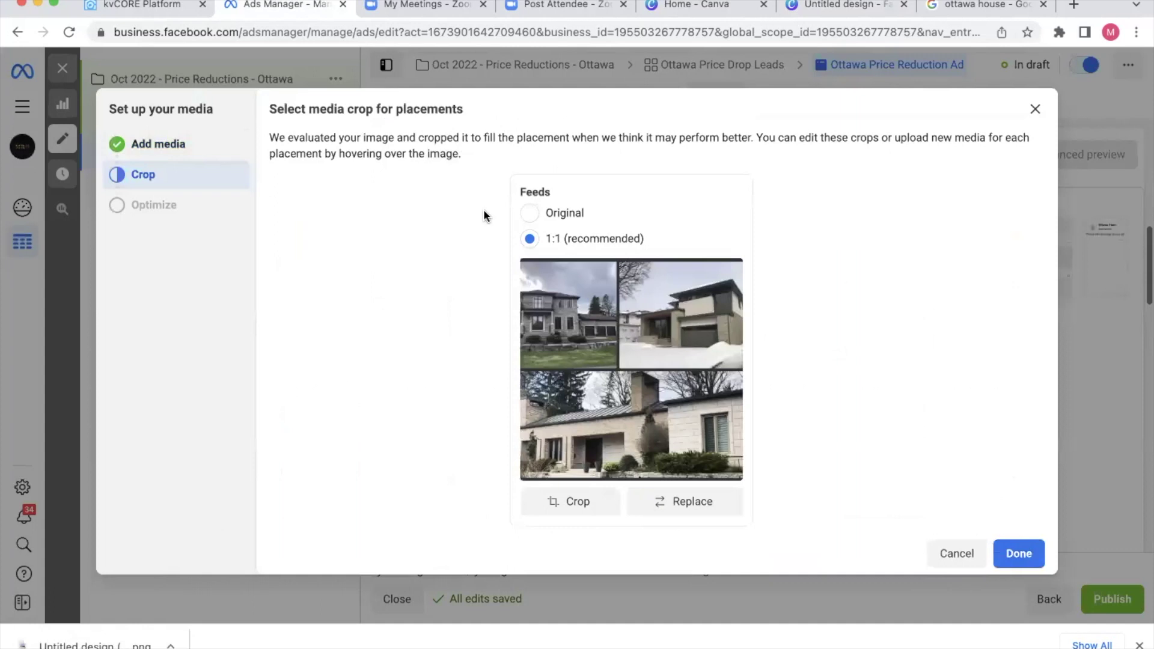
click(530, 214)
scroll(775, 328, down, 1)
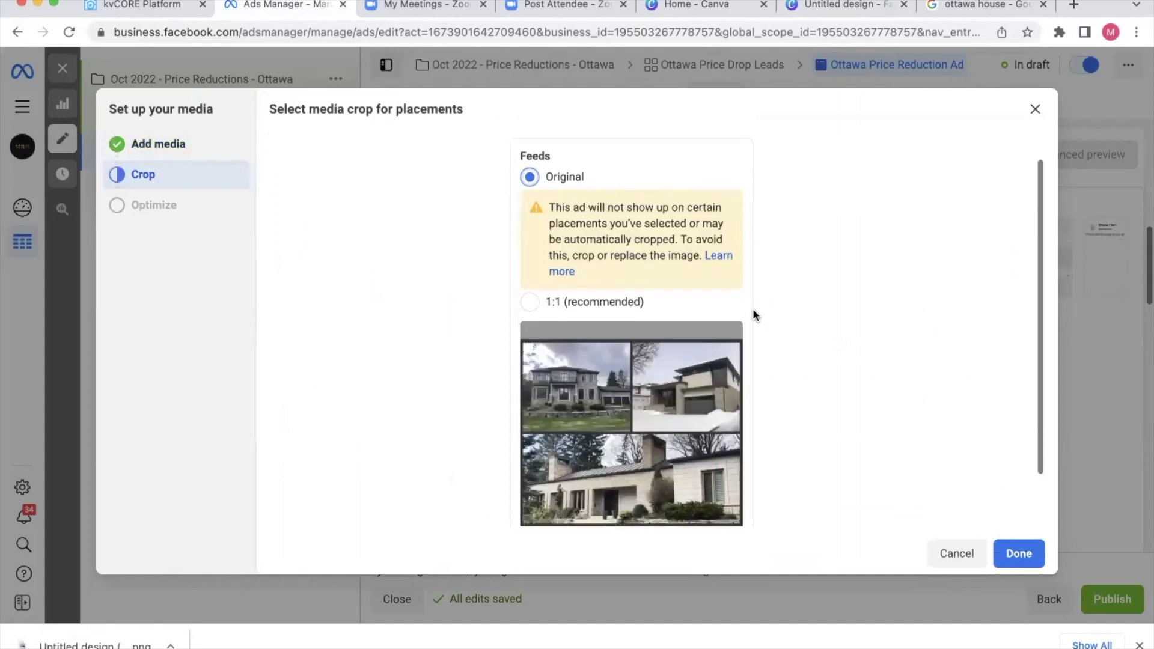
scroll(812, 316, down, 1)
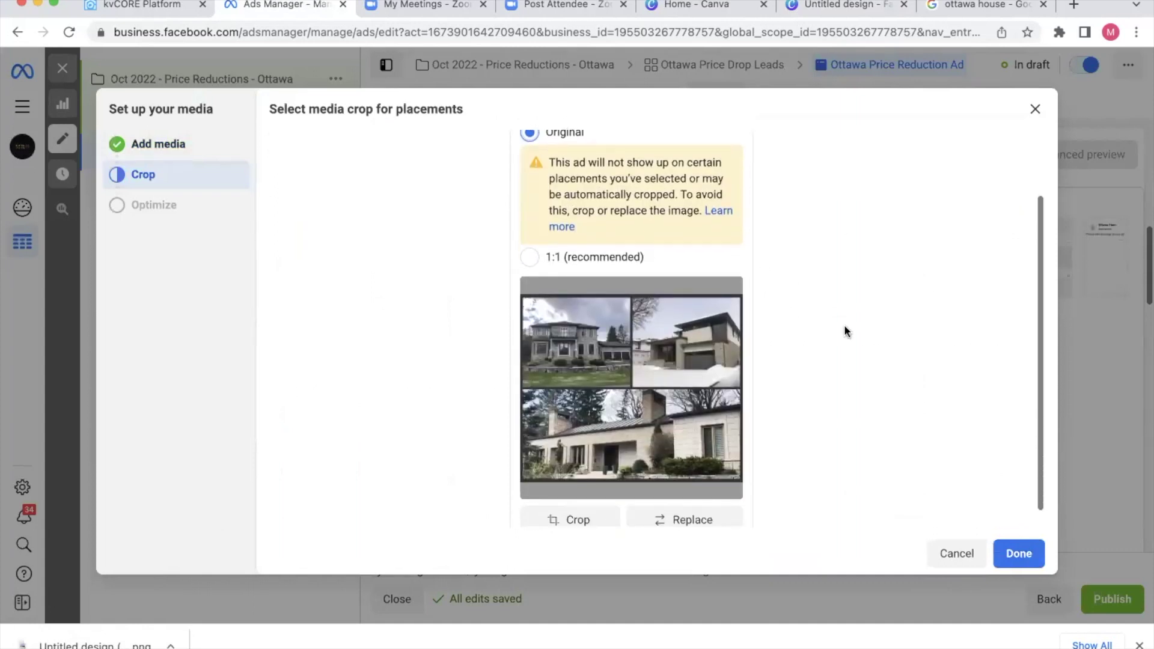
click(1019, 554)
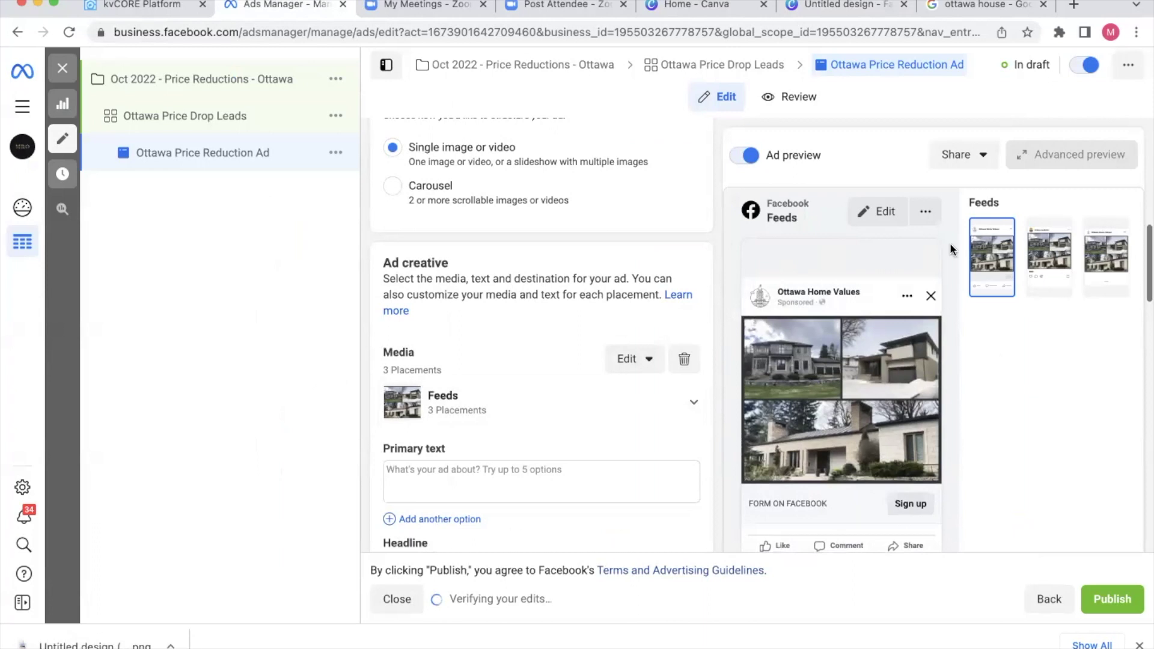
scroll(641, 352, down, 5)
Write the 📍 opener inviting Ottawa Homebuyers to see price reductions in favorite neighbourhoods.
click(522, 321)
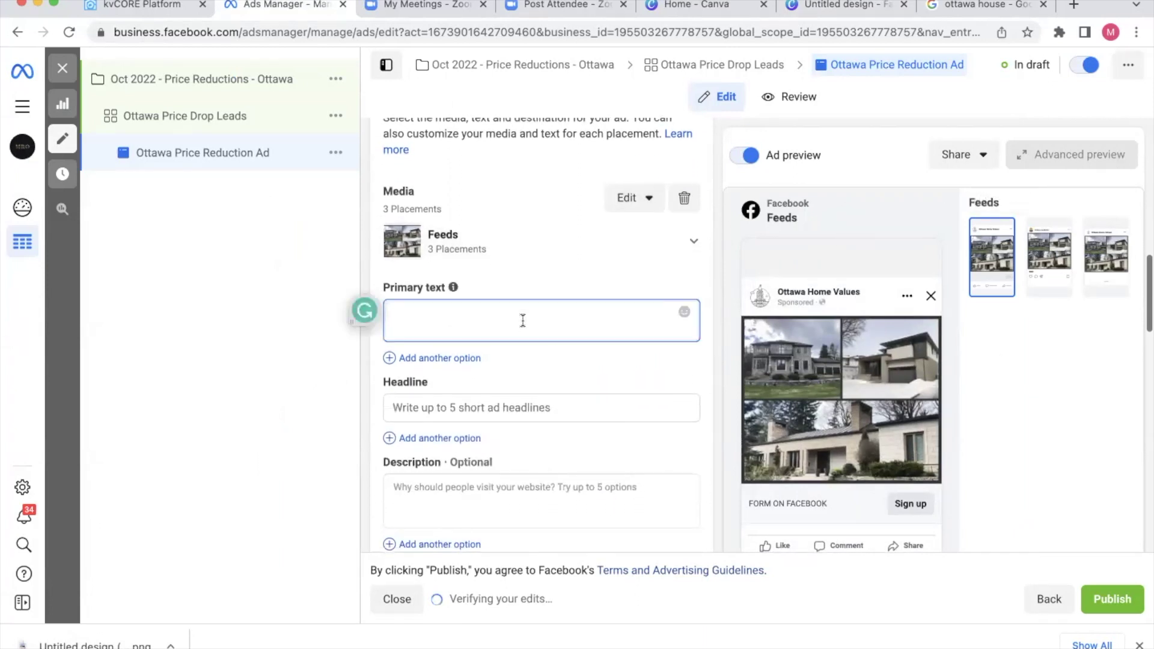
text(pin)
key(Return)
text(A)
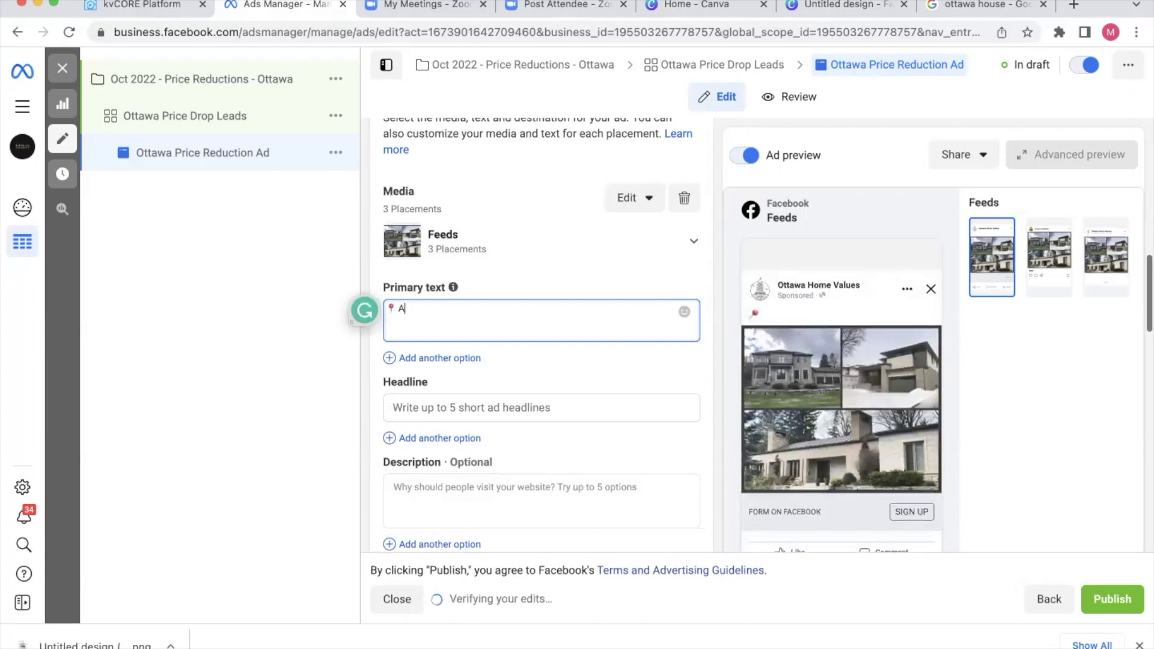
text(ttention AOttaw)
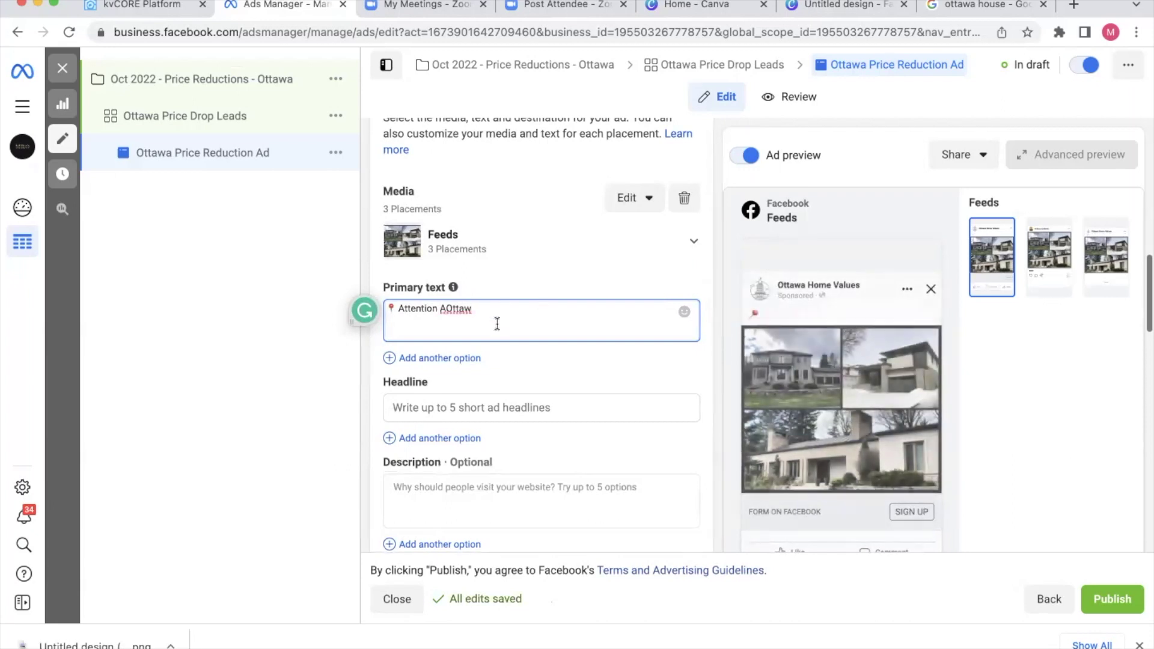
drag(473, 313, 440, 310)
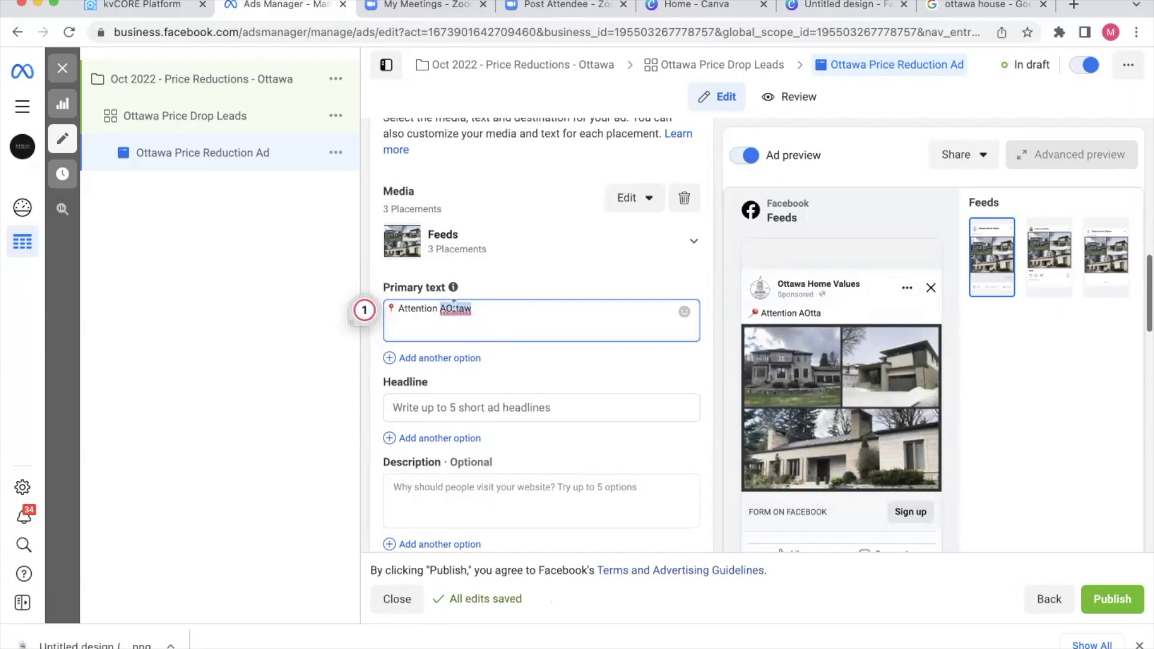
mouse_move(468, 313)
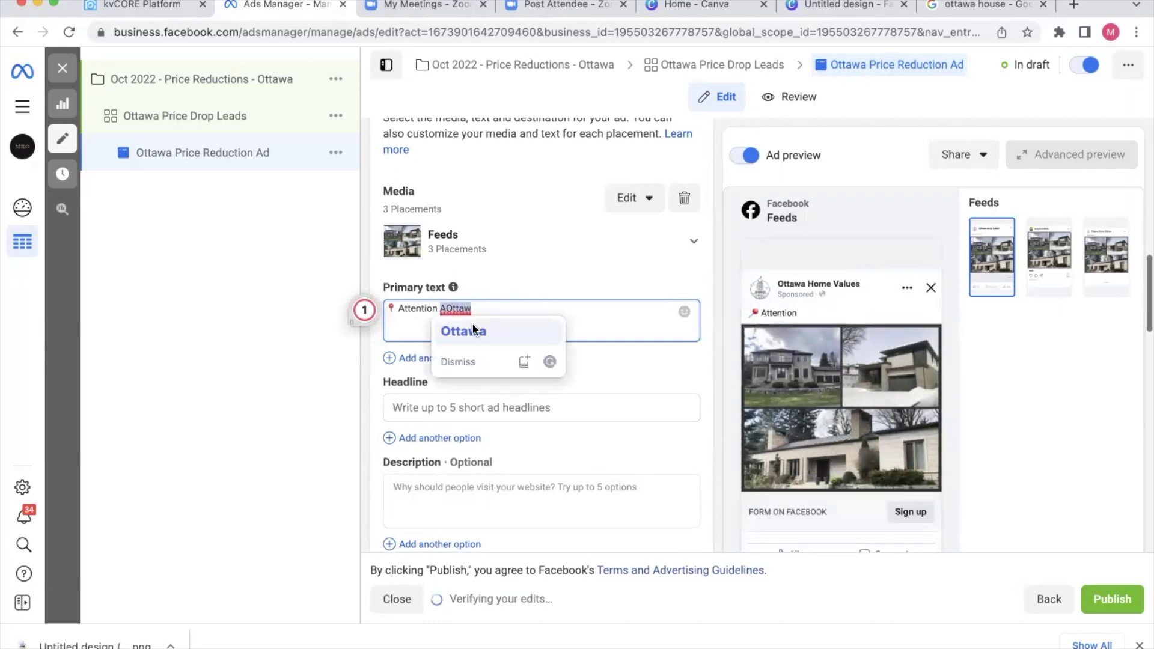
click(473, 329)
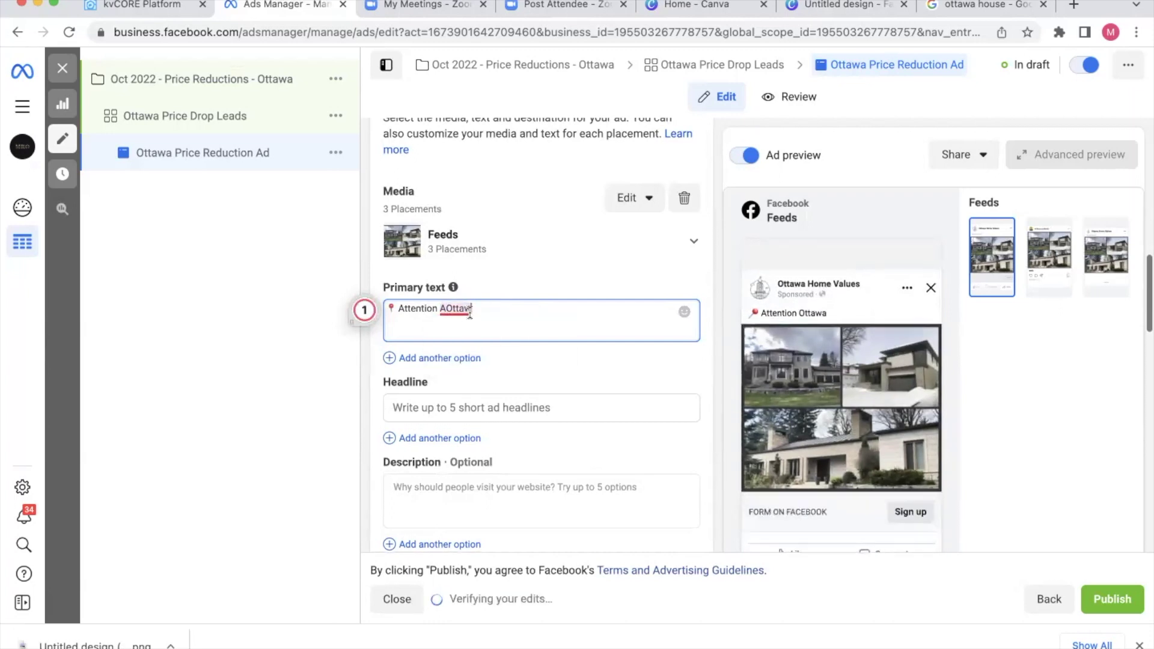
mouse_move(469, 313)
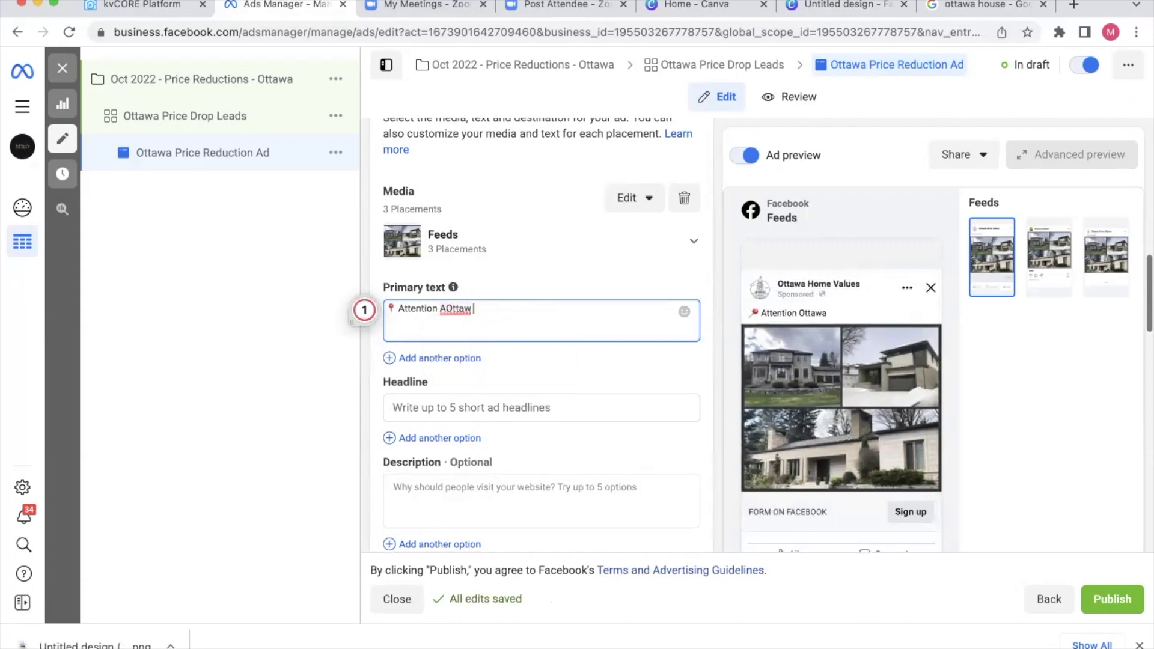
text(Homebuyers.)
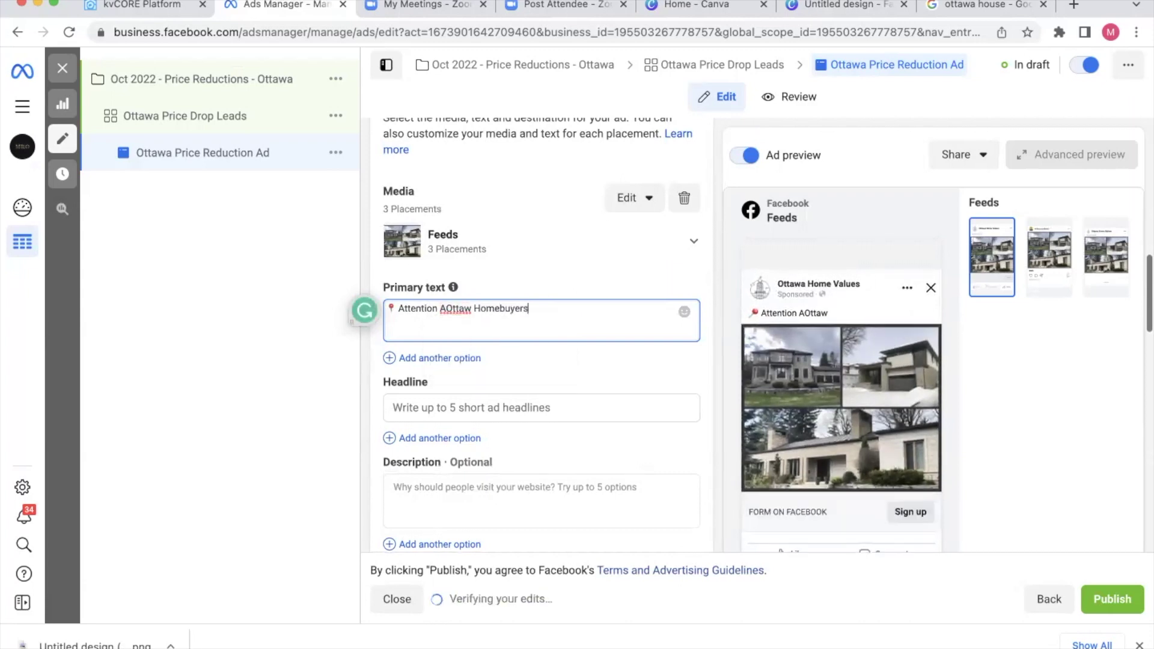
double_click(446, 308)
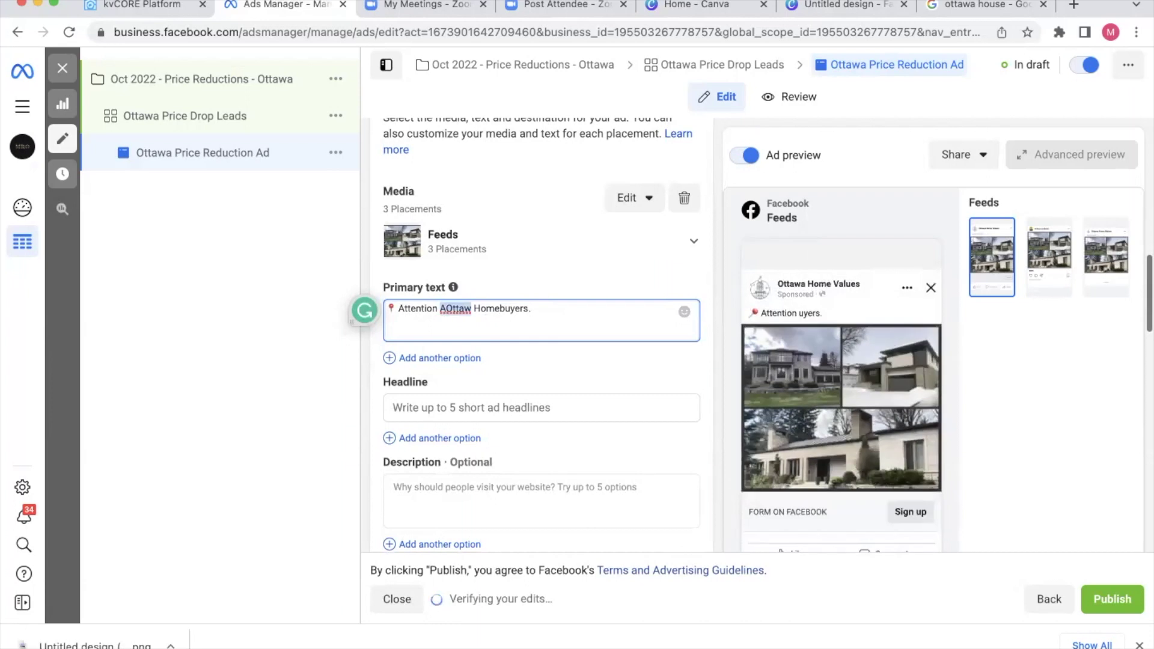
click(571, 312)
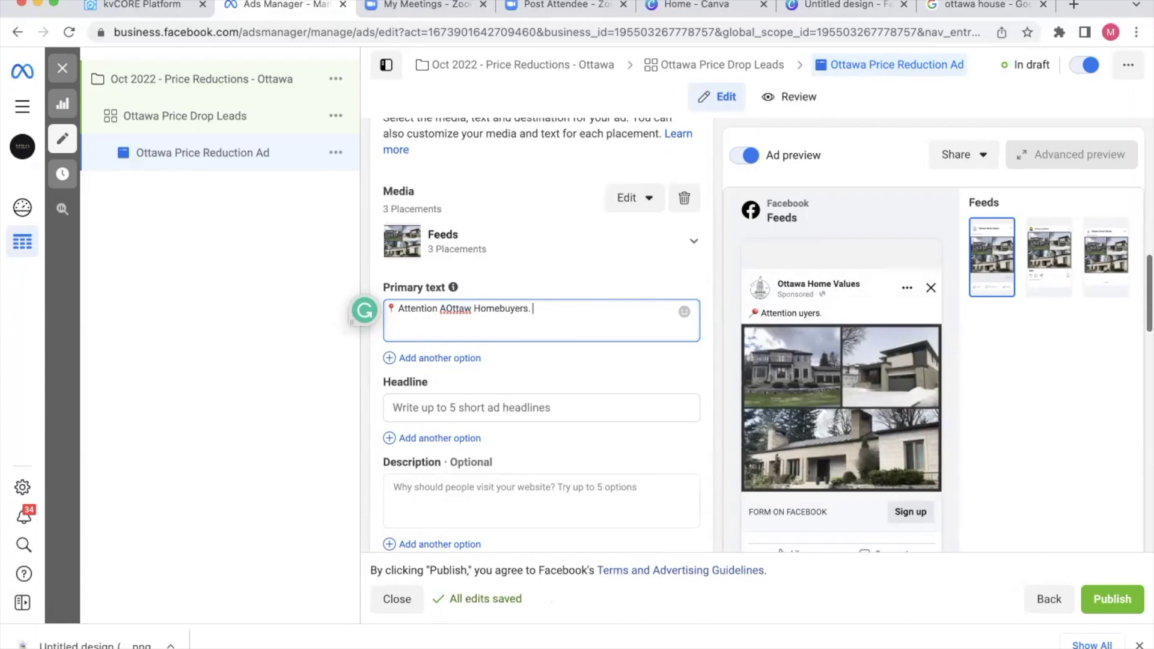
text(to know about price reductions on homes in your favorite neighbourhoods!)
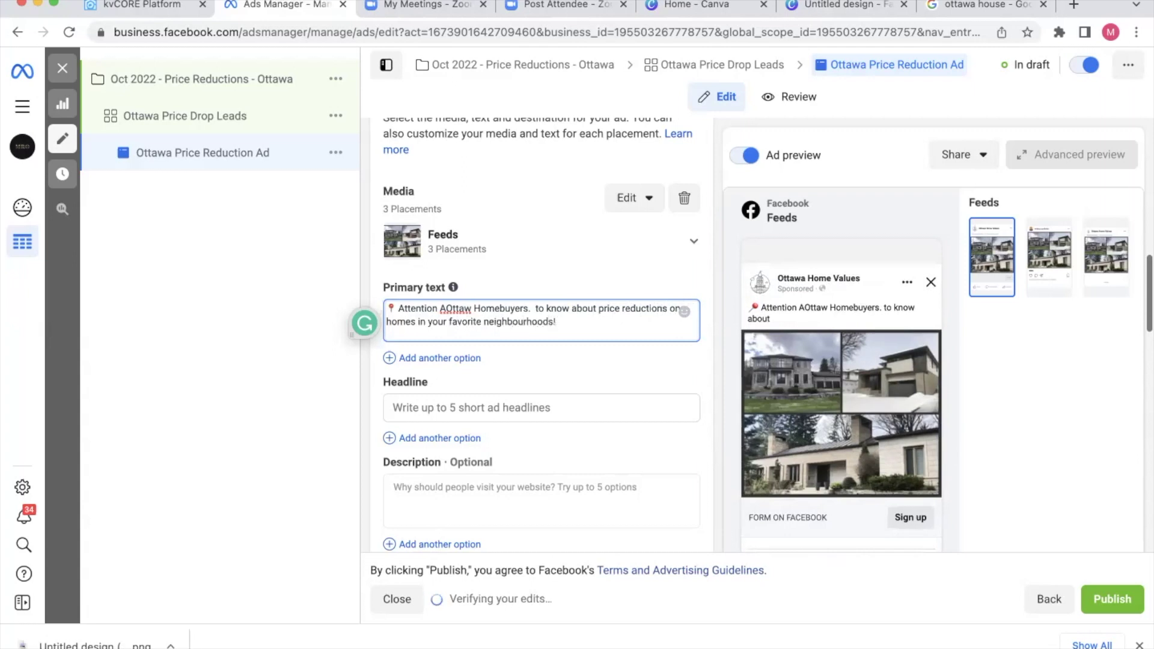
Add a second paragraph about the exclusive list showing near real-time market data.
key(Return)
key(Return)
text(This exclusive list is generated uniquel for)
key(BackSpace)
key(BackSpace)
key(BackSpace)
key(BackSpace)
key(BackSpace)
text(y for you, and wi)
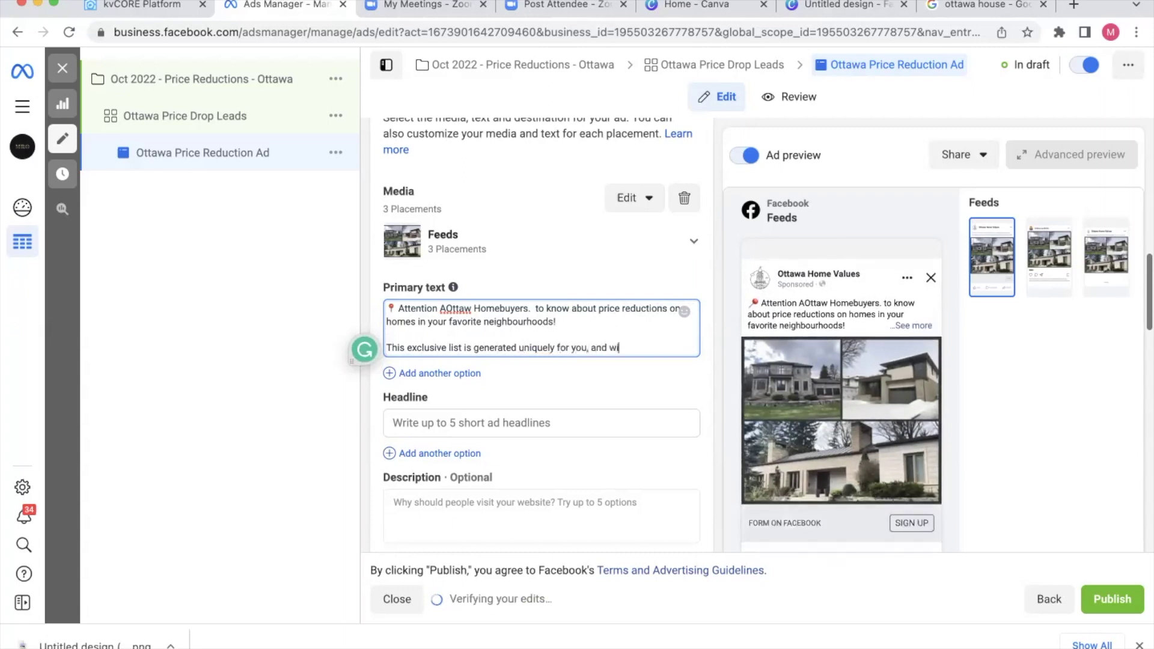
text(ll show you in (almost) real time the exact market data YOU are looking for.)
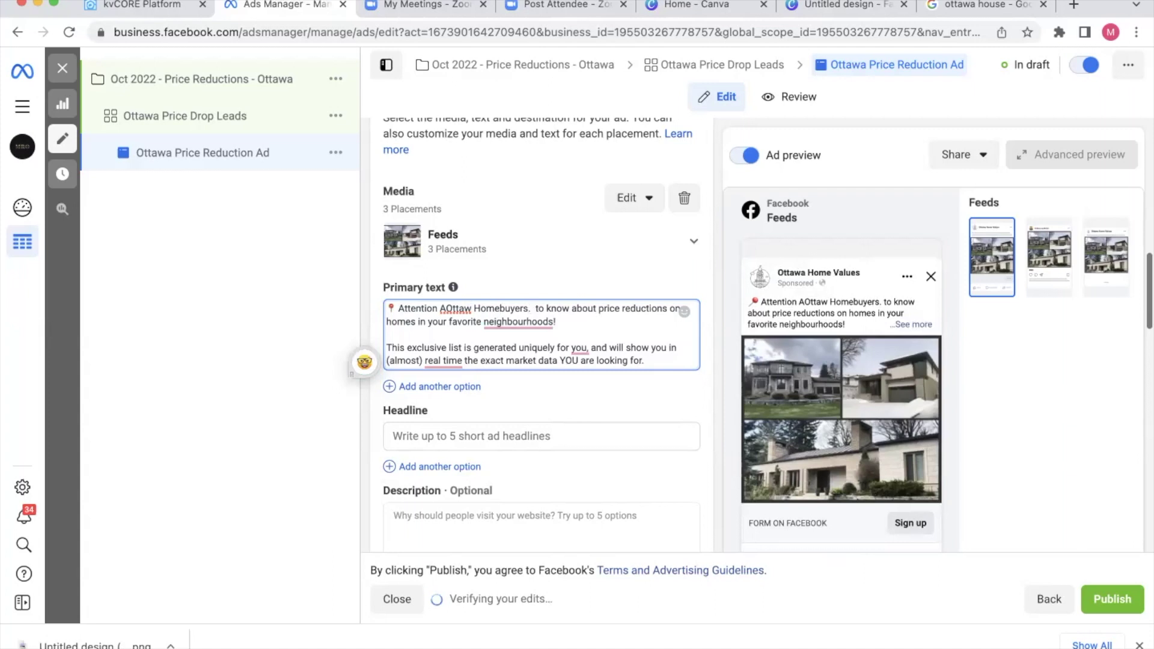
text(.)
scroll(542, 367, down, 1)
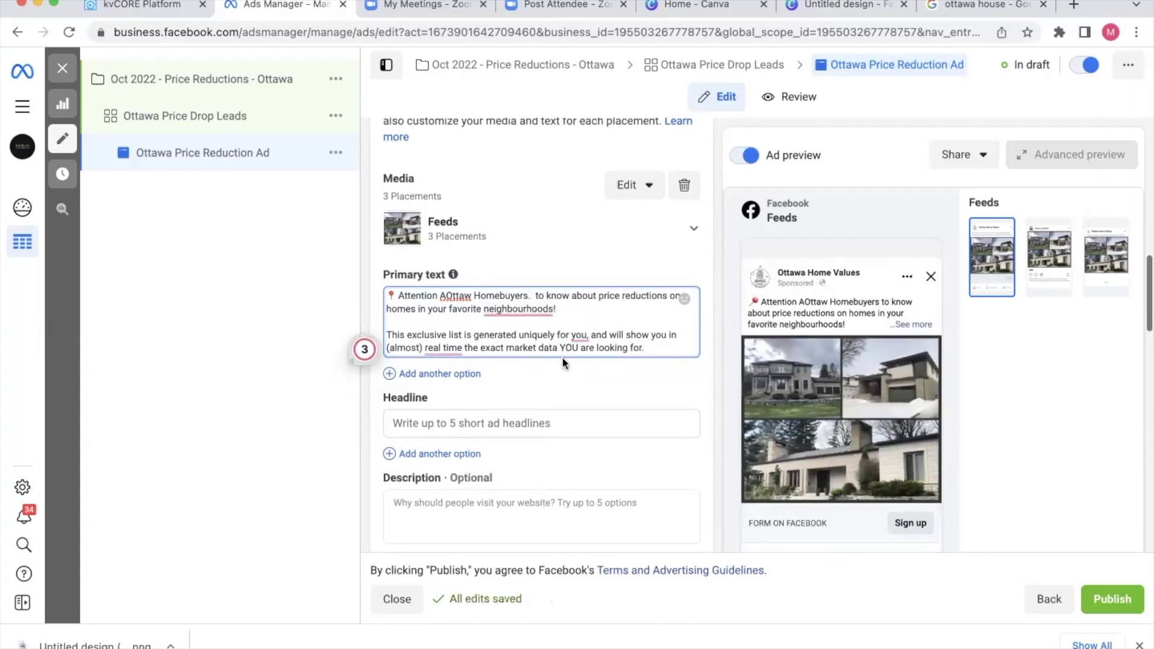
scroll(541, 315, down, 2)
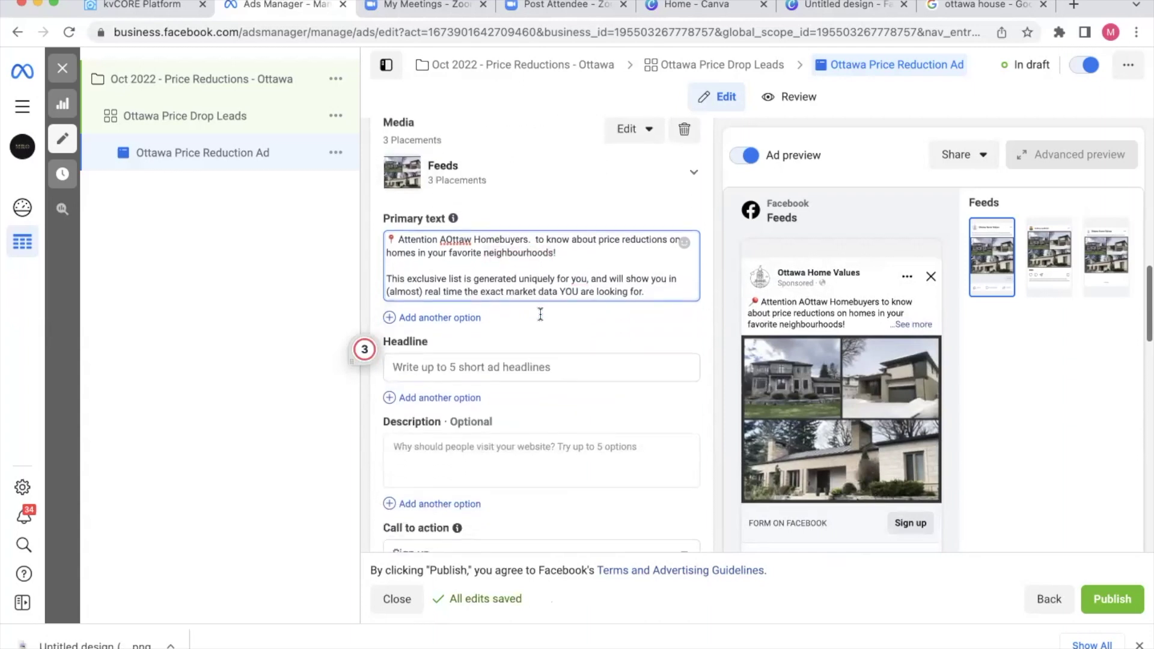
Add a last primary-text line 'Click Below To Get Your Updates' framed by down-arrow emojis.
click(489, 362)
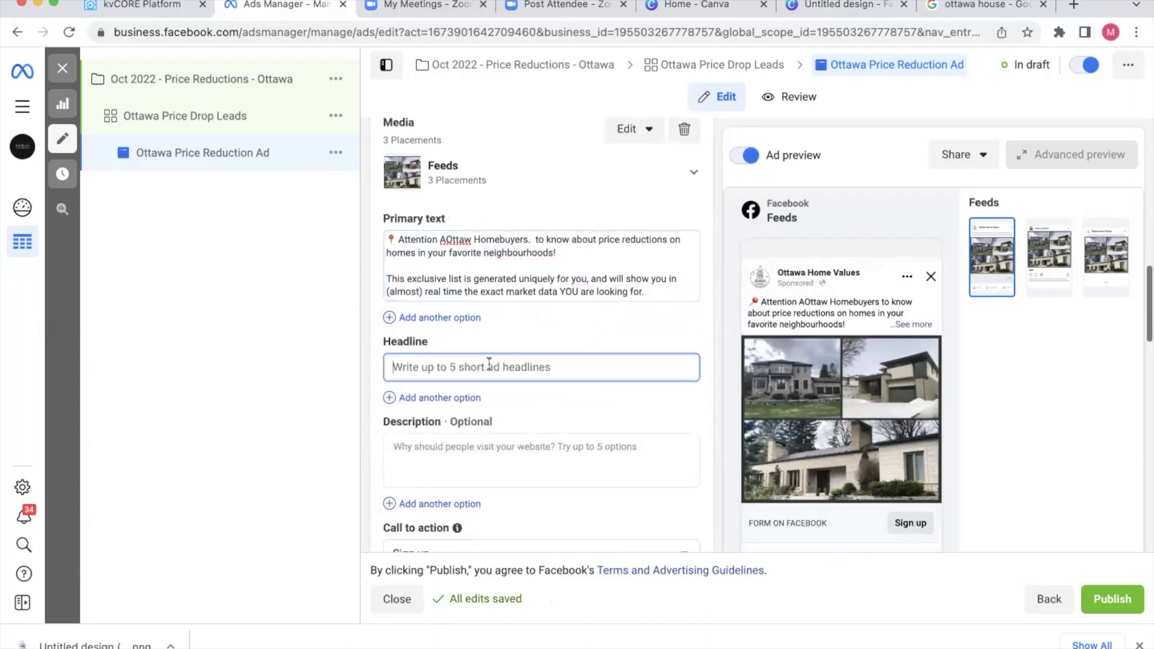
scroll(489, 364, down, 1)
click(646, 281)
key(Return)
key(Return)
text(Click Below To Get You)
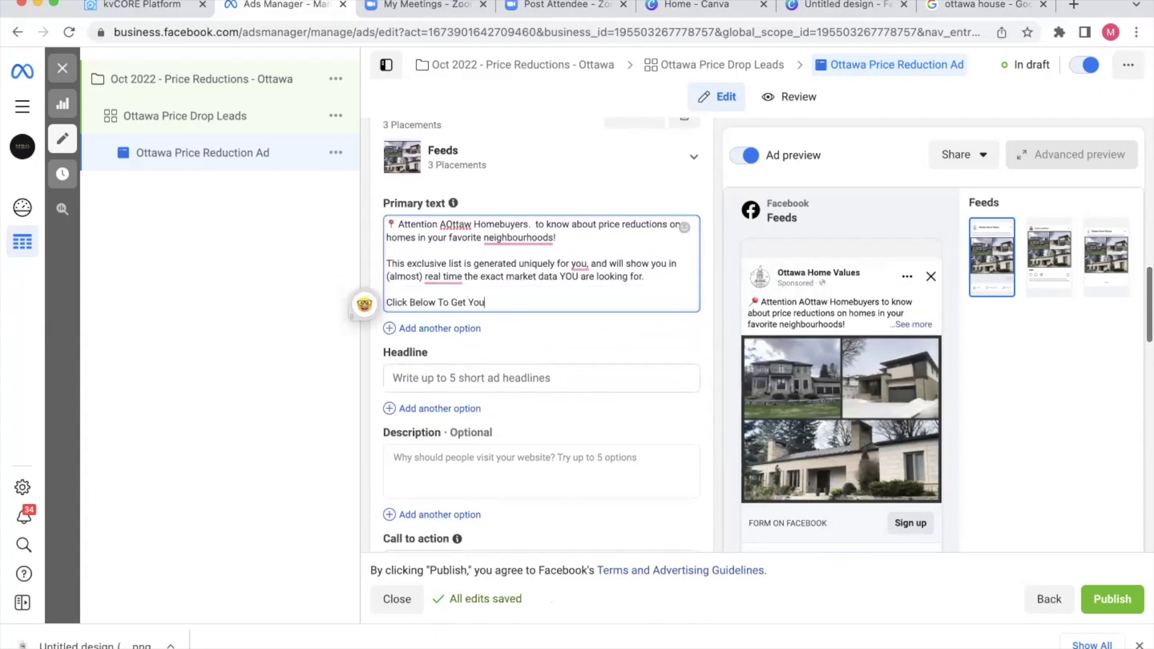
text(r Updates )
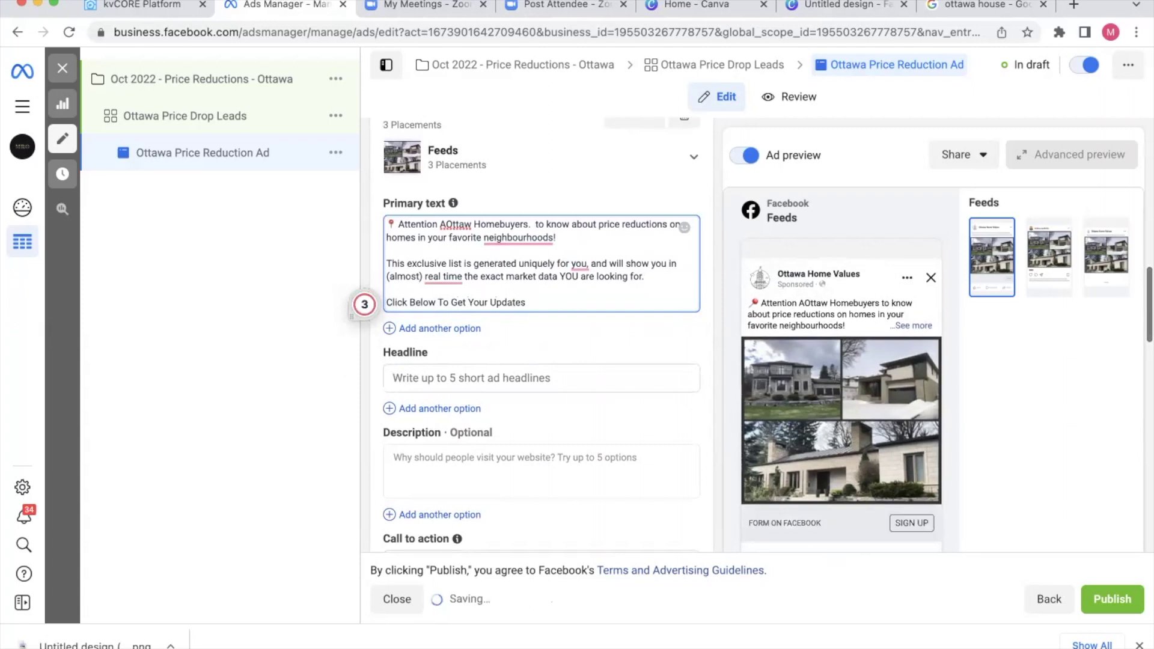
text(below)
key(BackSpace)
key(BackSpace)
key(BackSpace)
key(BackSpace)
key(BackSpace)
text(⬇️)
click(387, 302)
text(below)
key(BackSpace)
key(BackSpace)
key(BackSpace)
key(BackSpace)
key(BackSpace)
text(📇)
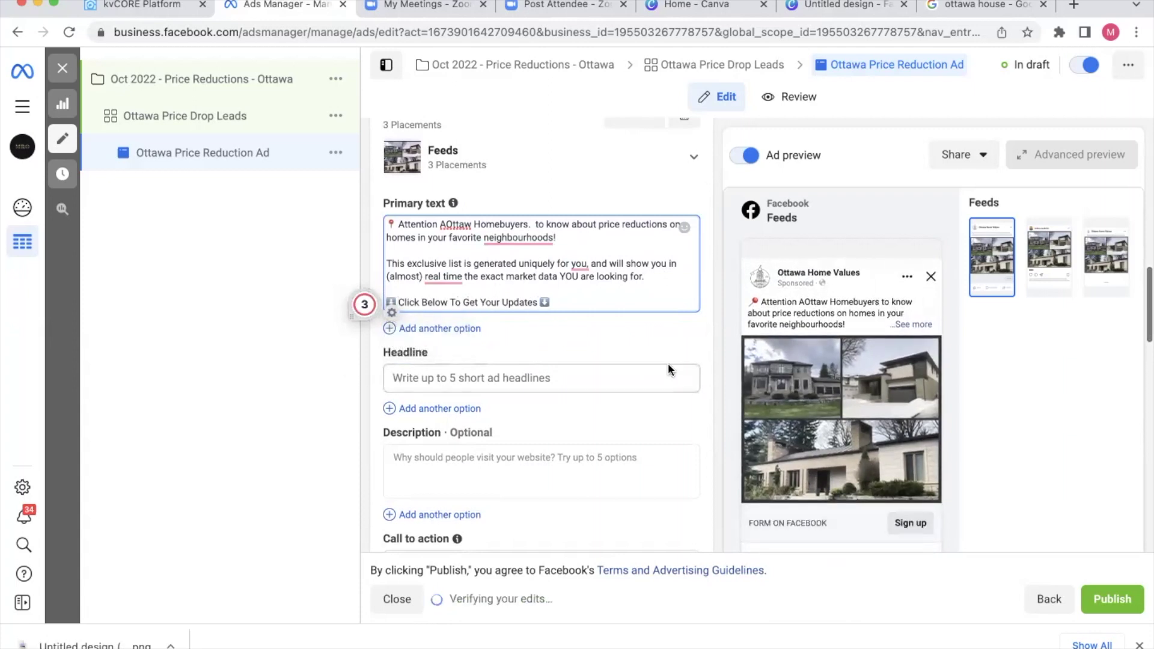
Enter headlines 'See Price Reductions In Your Area' and 'Get Your Exclusive List now'.
click(560, 372)
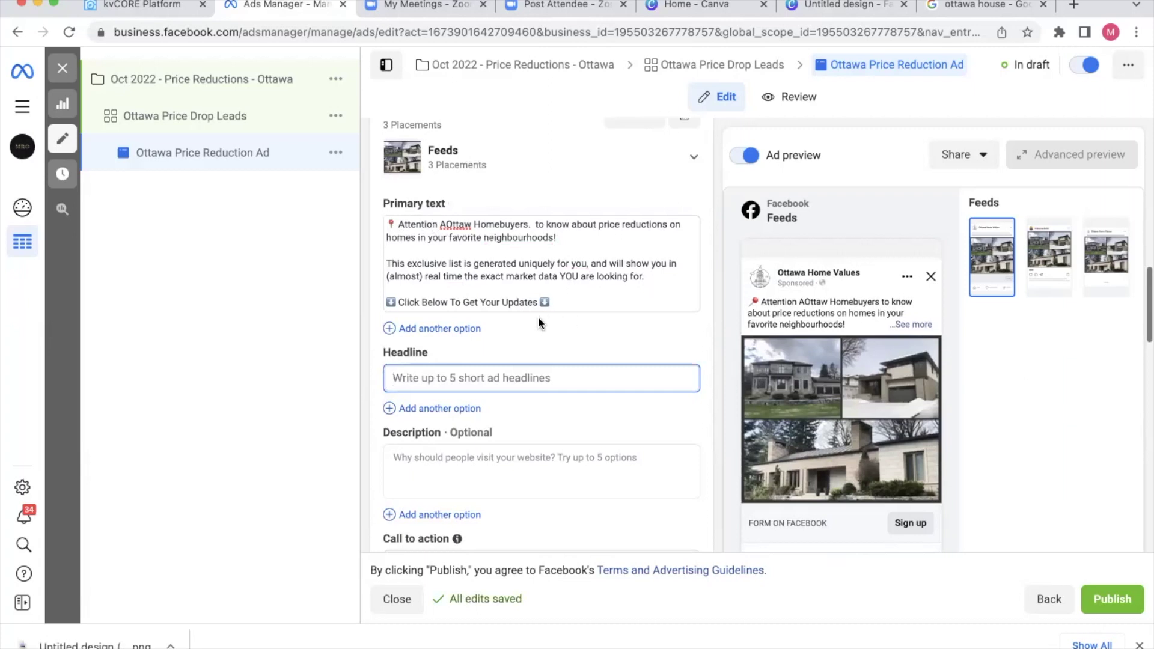
text(Get)
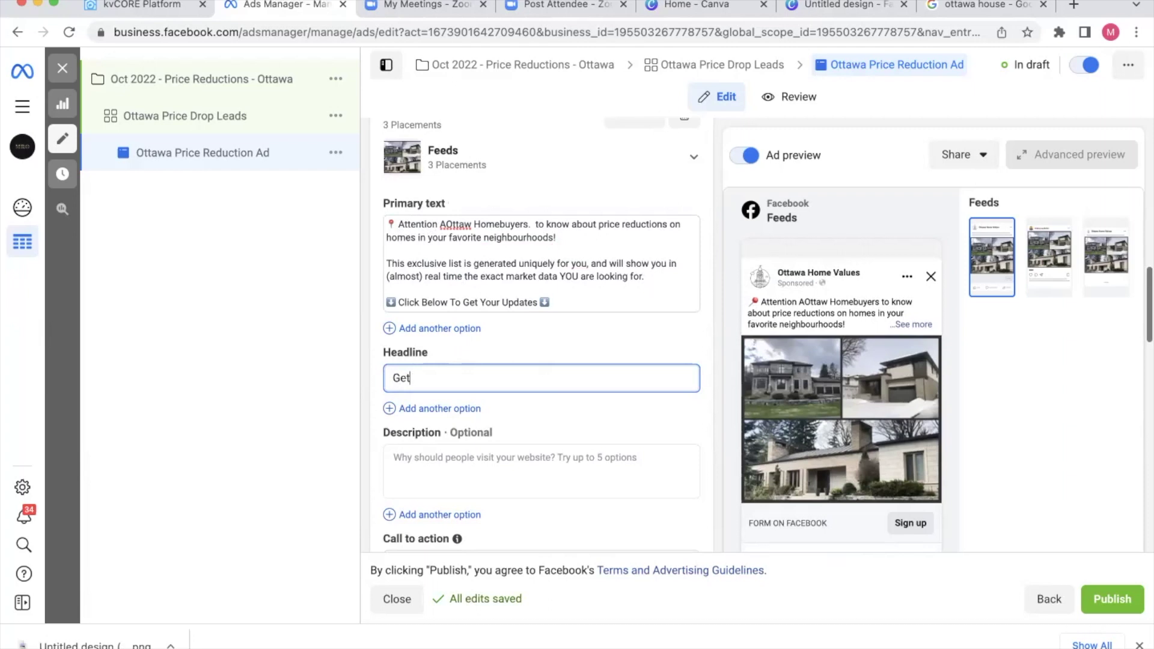
key(BackSpace)
key(BackSpace)
key(BackSpace)
text(See )
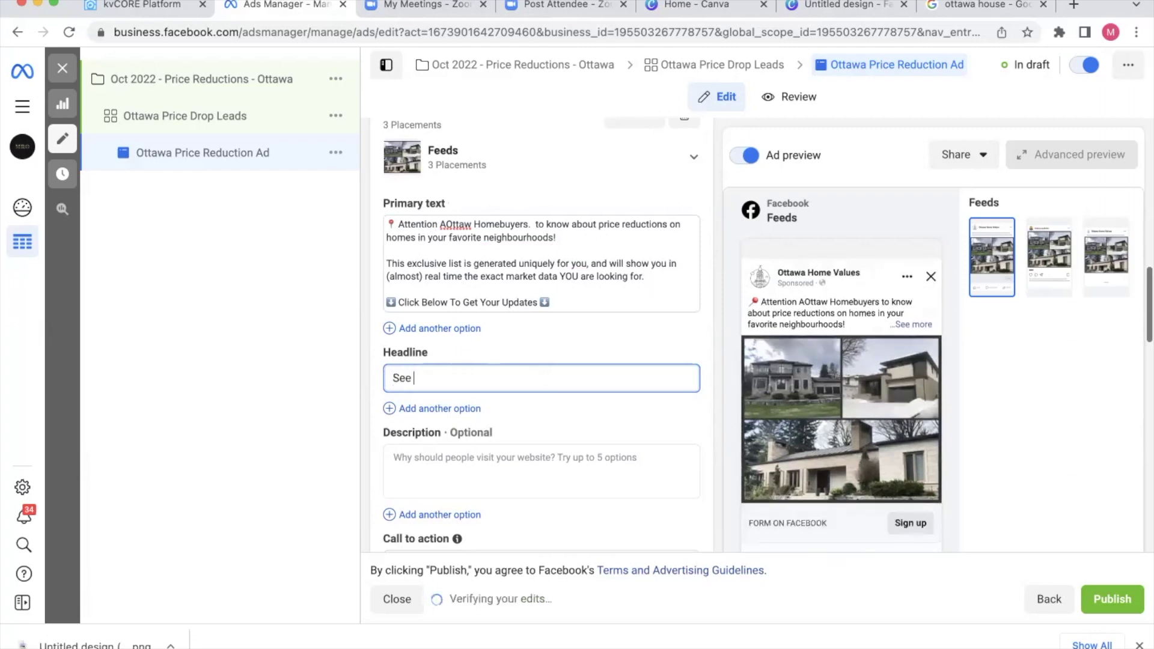
text(Price Reductions In Your )
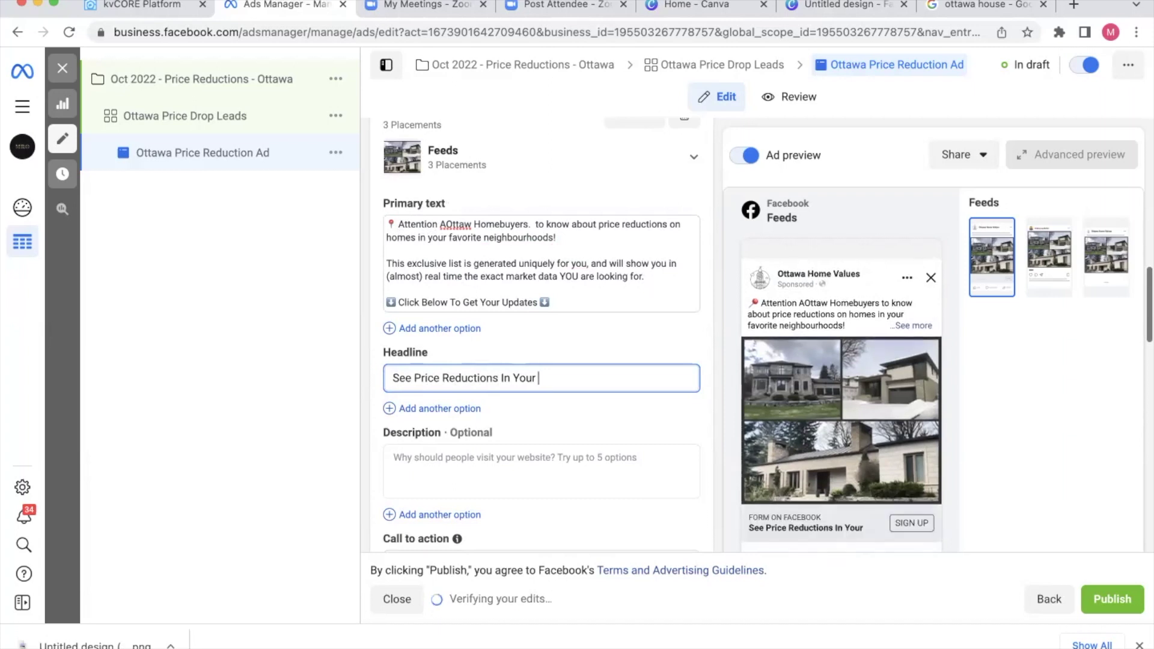
text(Area)
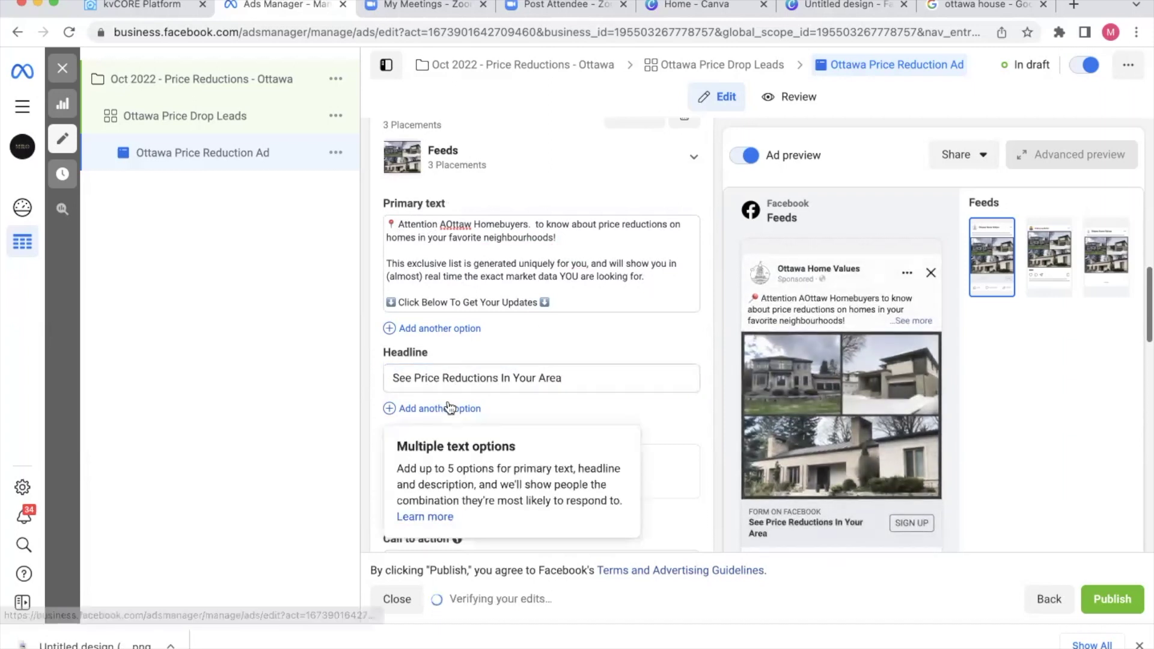
click(443, 408)
click(444, 437)
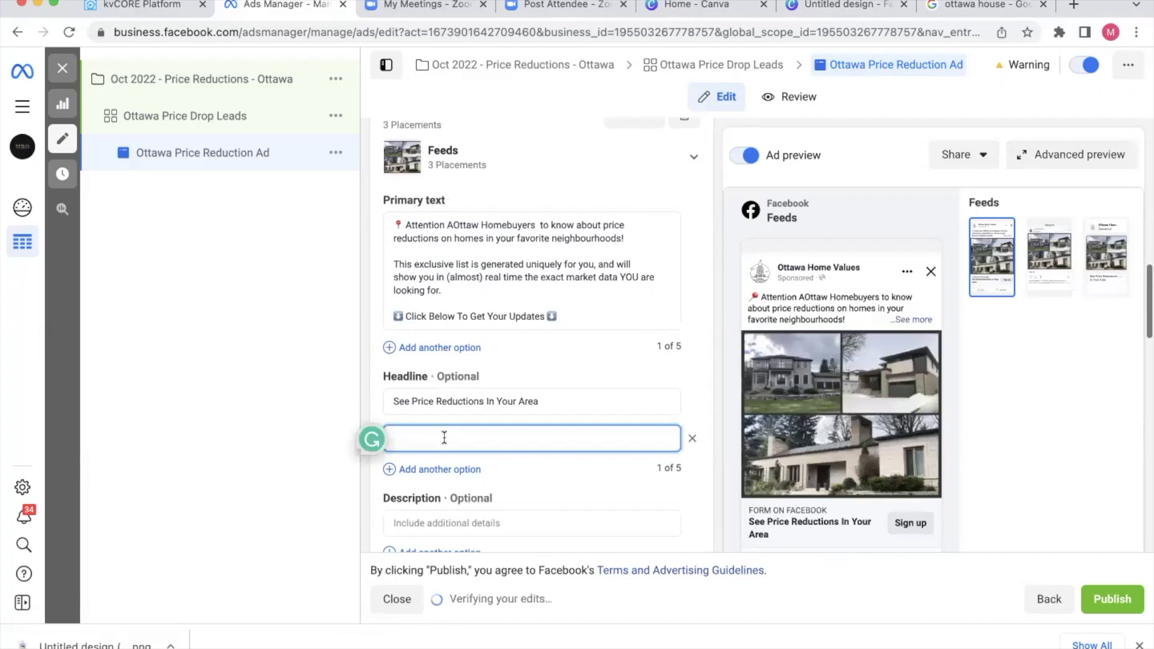
text(Get Your Exclusive List now)
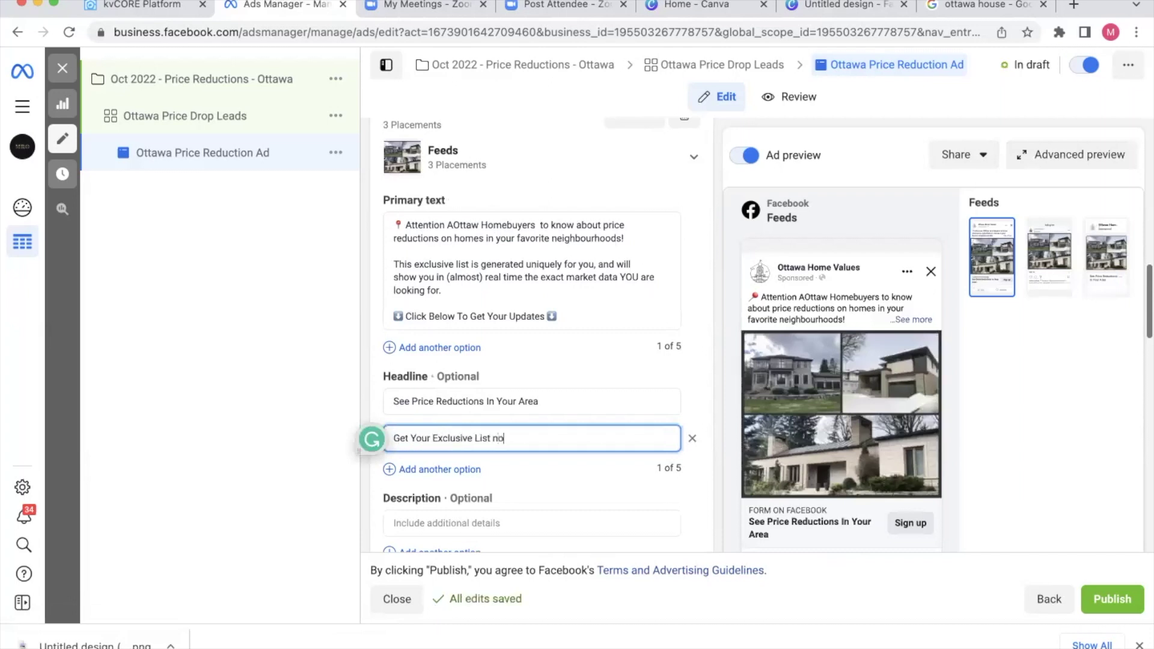
Add headlines 'Click For Your List Today', 'Price Reductions Mean Opportunity For You' and a motivated-sellers headline.
scroll(402, 325, down, 3)
click(406, 341)
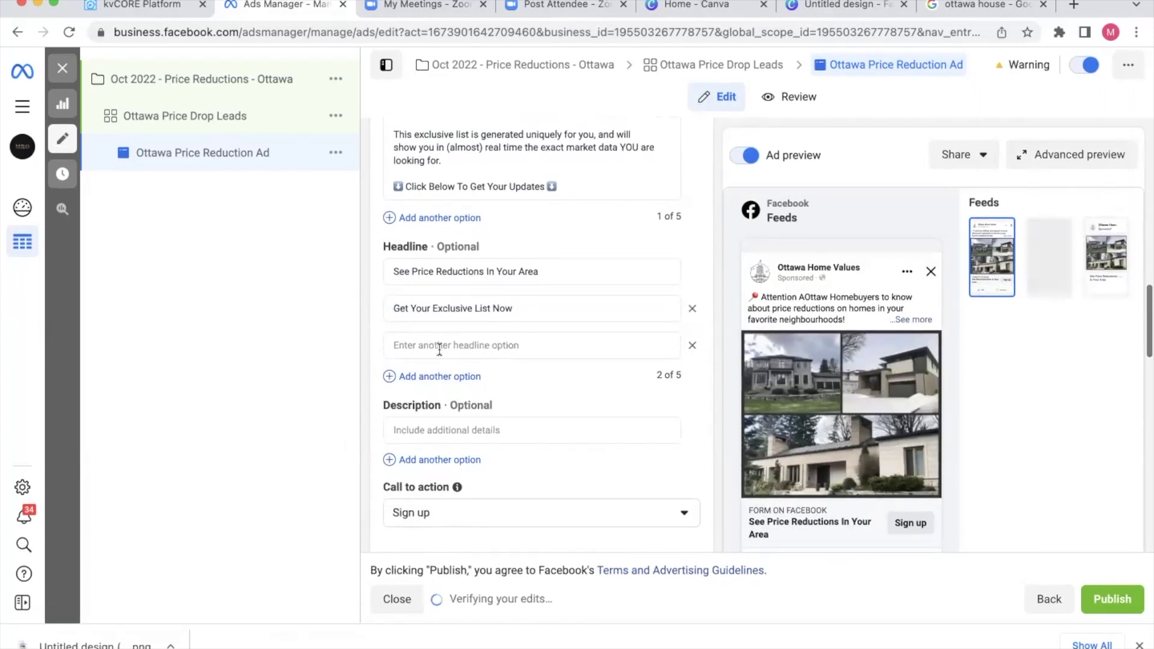
click(443, 348)
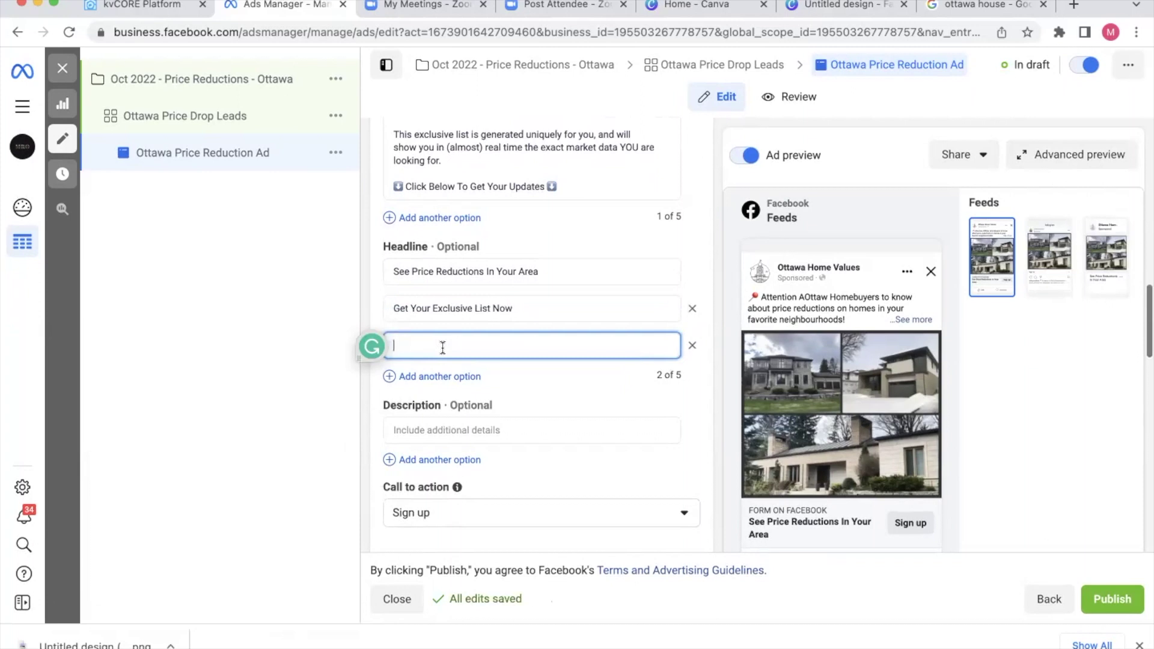
text(Click For Your List Now)
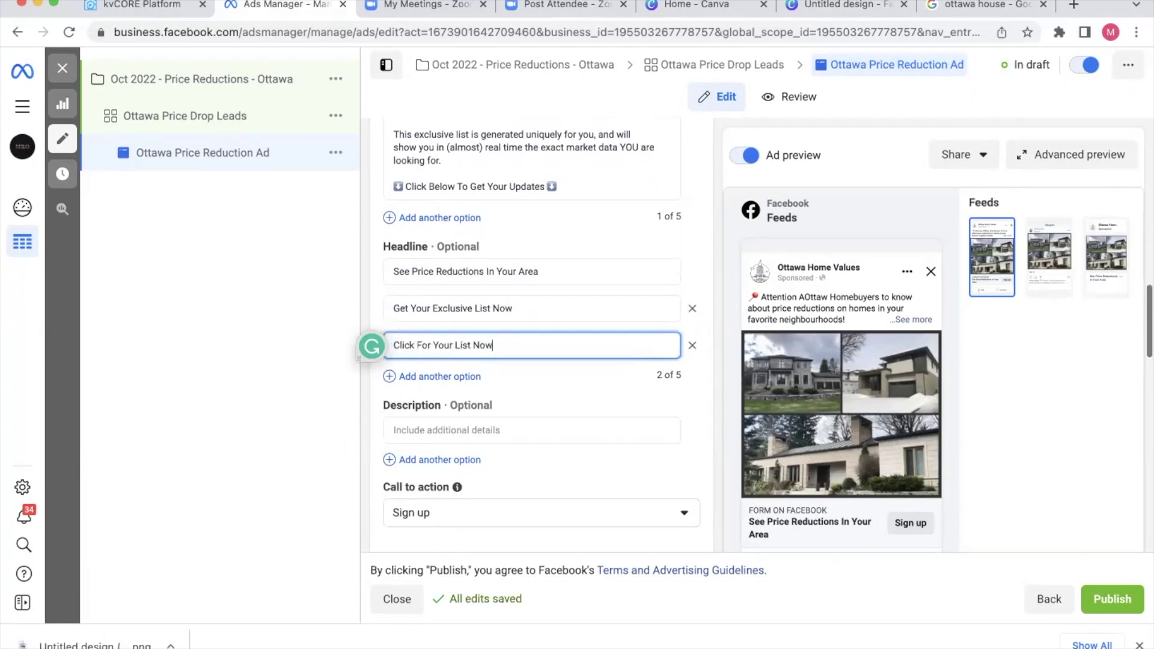
key(BackSpace)
key(BackSpace)
key(BackSpace)
text(Today)
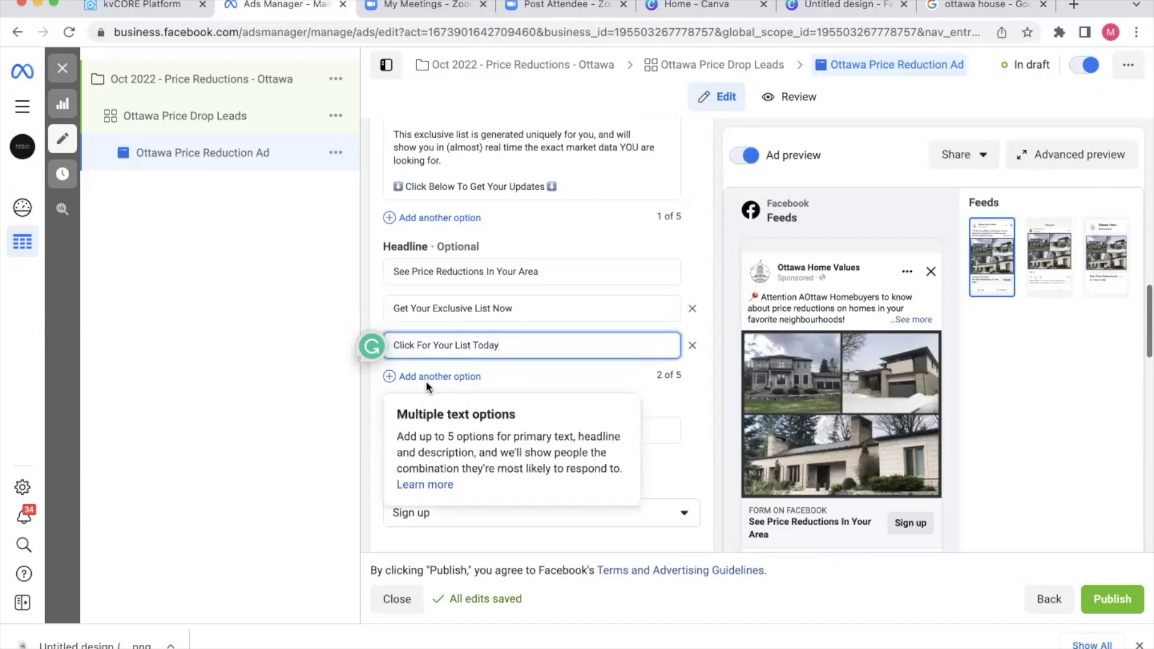
click(425, 379)
text(Pri)
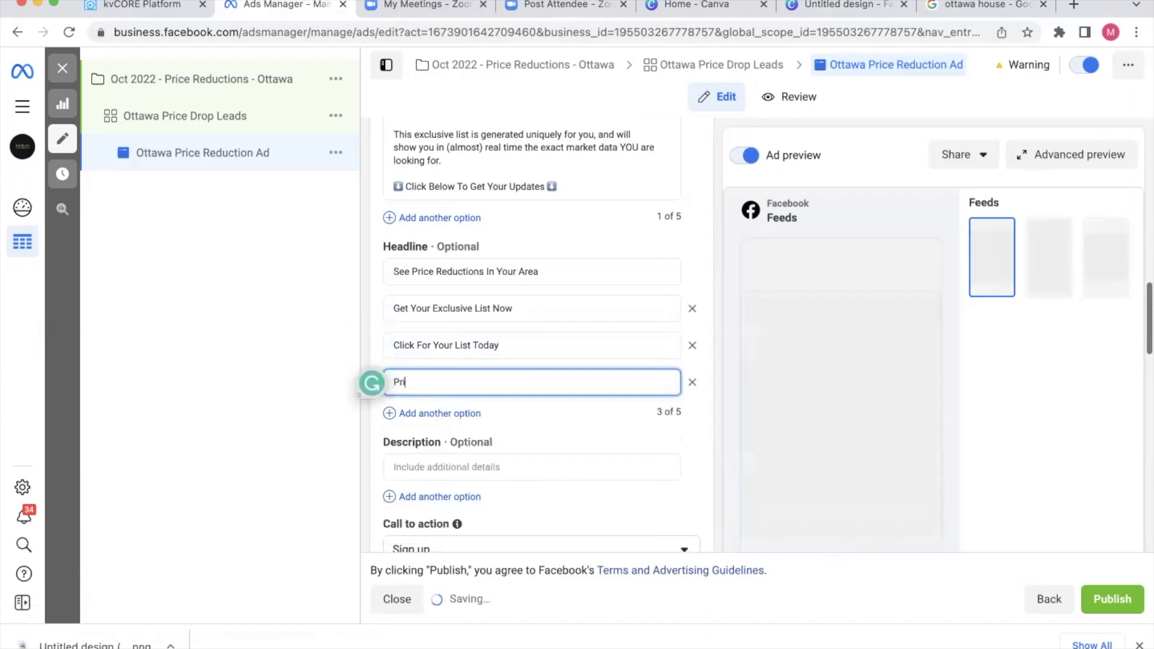
text(ce Reductions Mean Opportunity For Y)
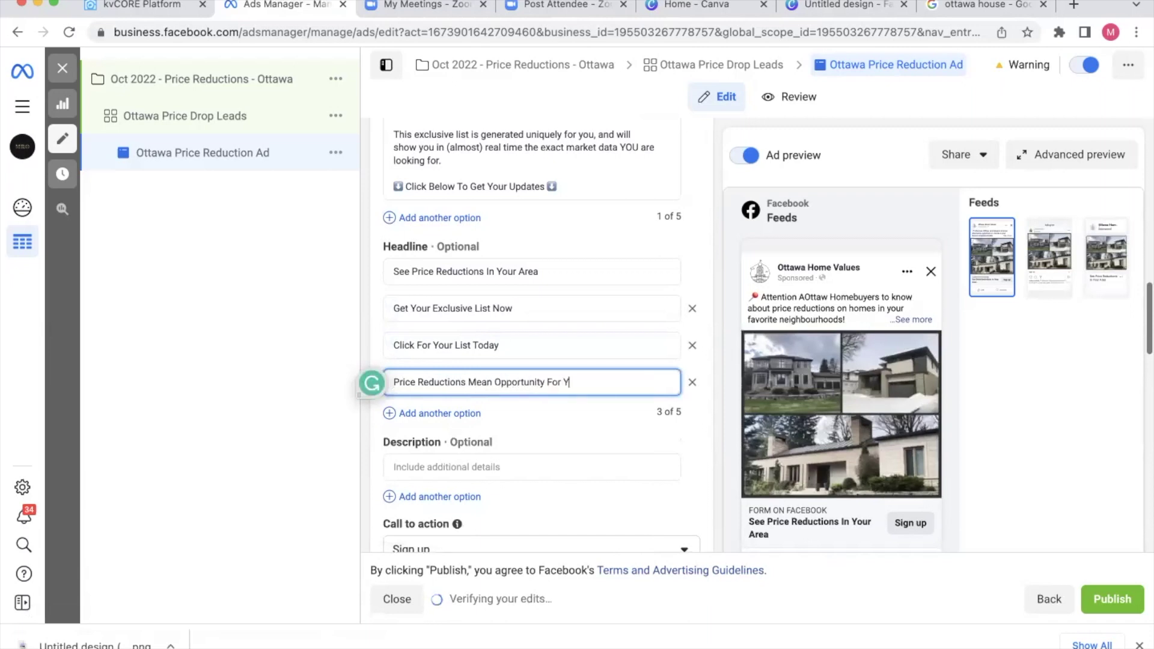
text(ou)
click(424, 414)
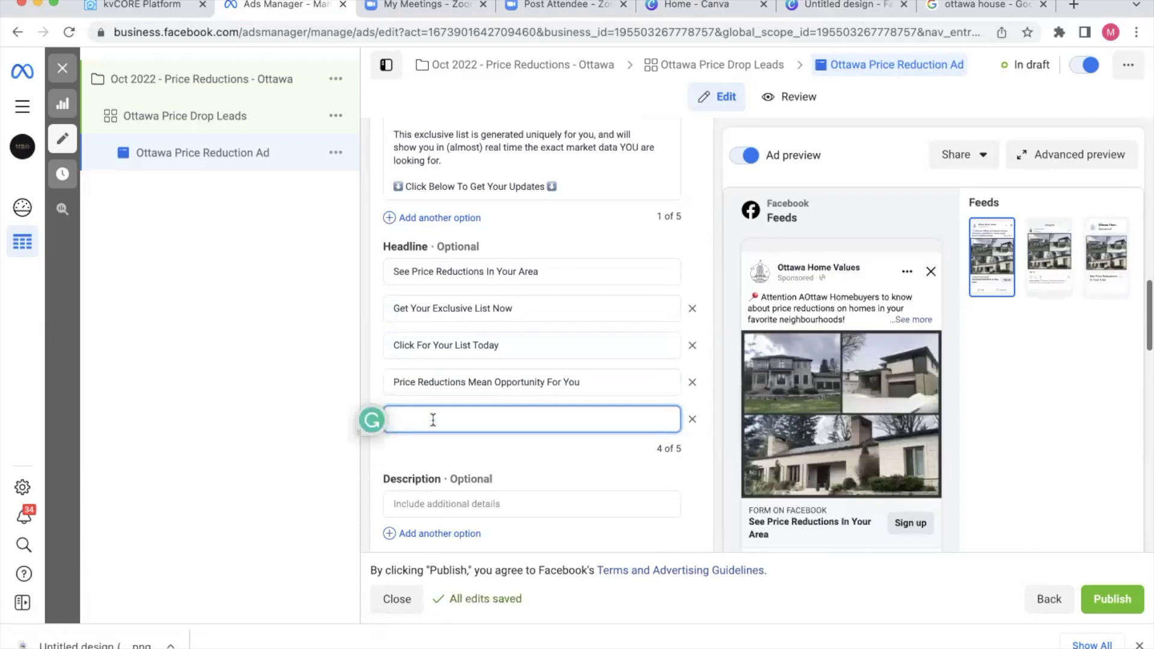
text(Homes )
text(Motivated Sellers)
text( Are Ready For Your O)
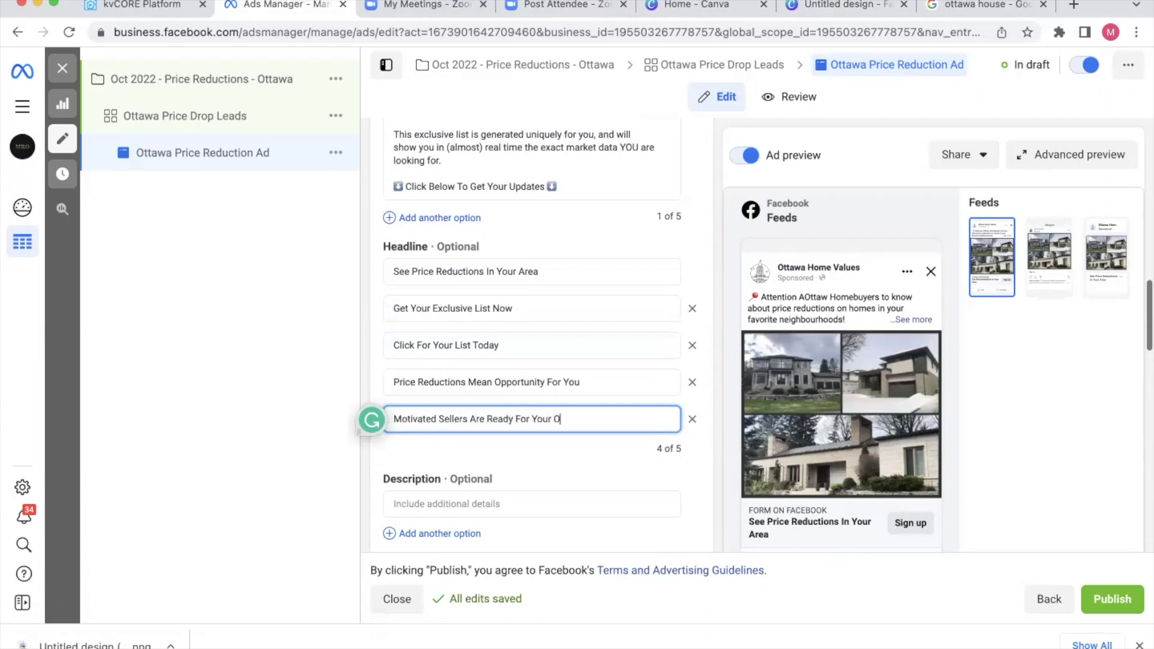
Enter 'Click here for your list' as the ad description, trimming the stray words typed after it.
click(481, 451)
scroll(481, 433, down, 2)
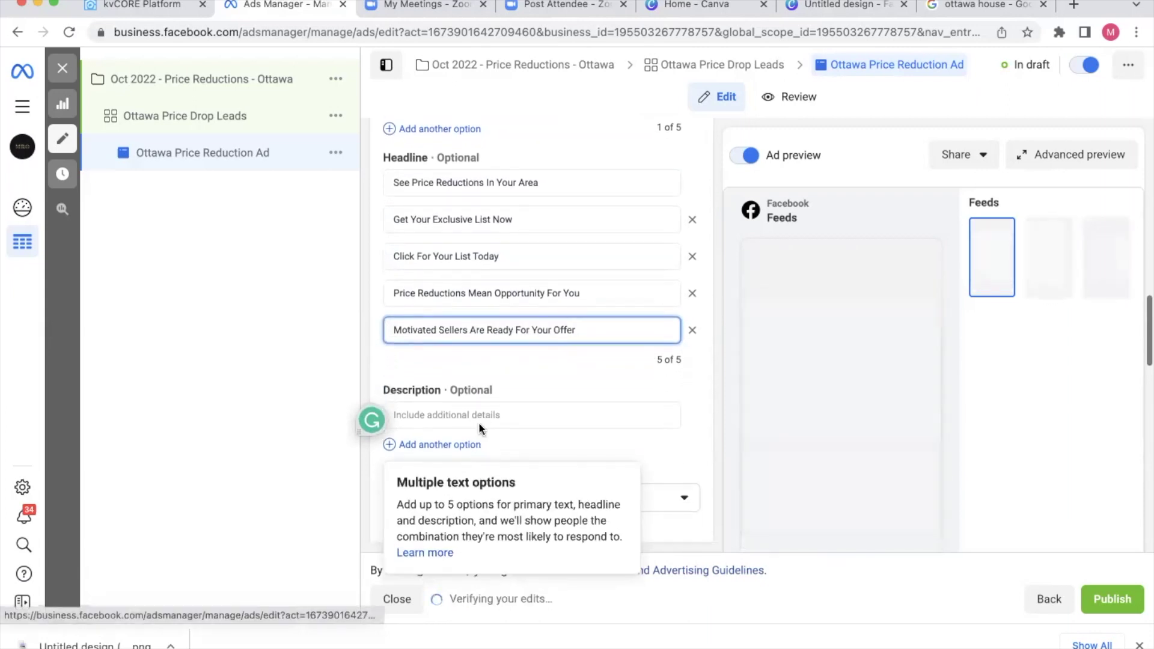
click(482, 415)
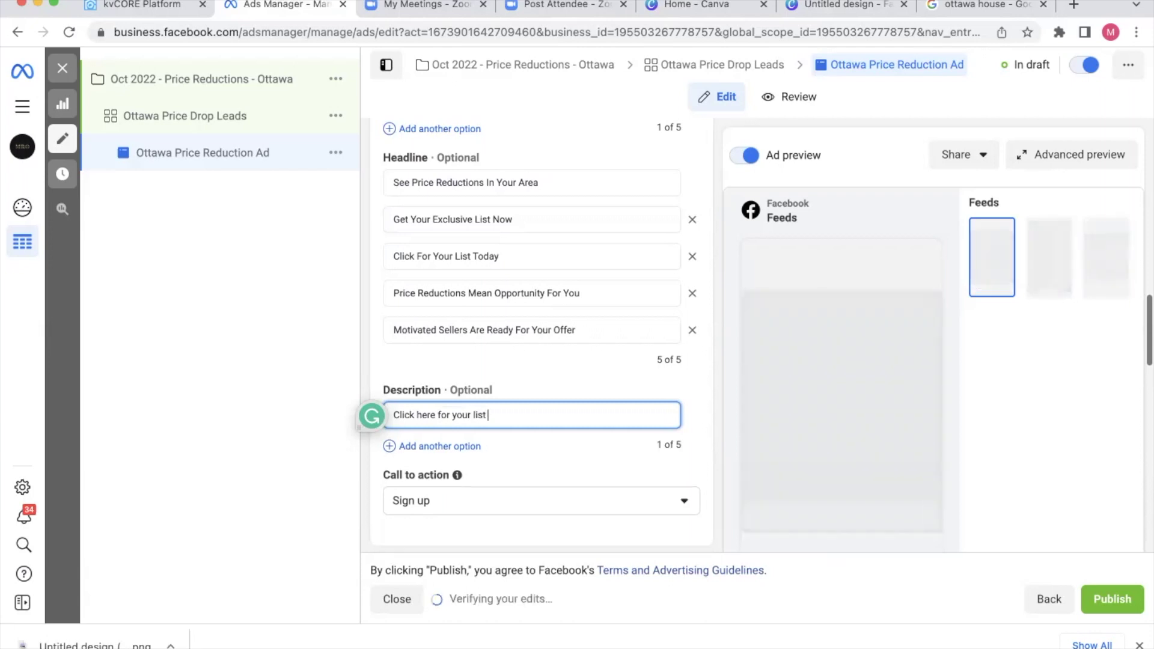
text(right po)
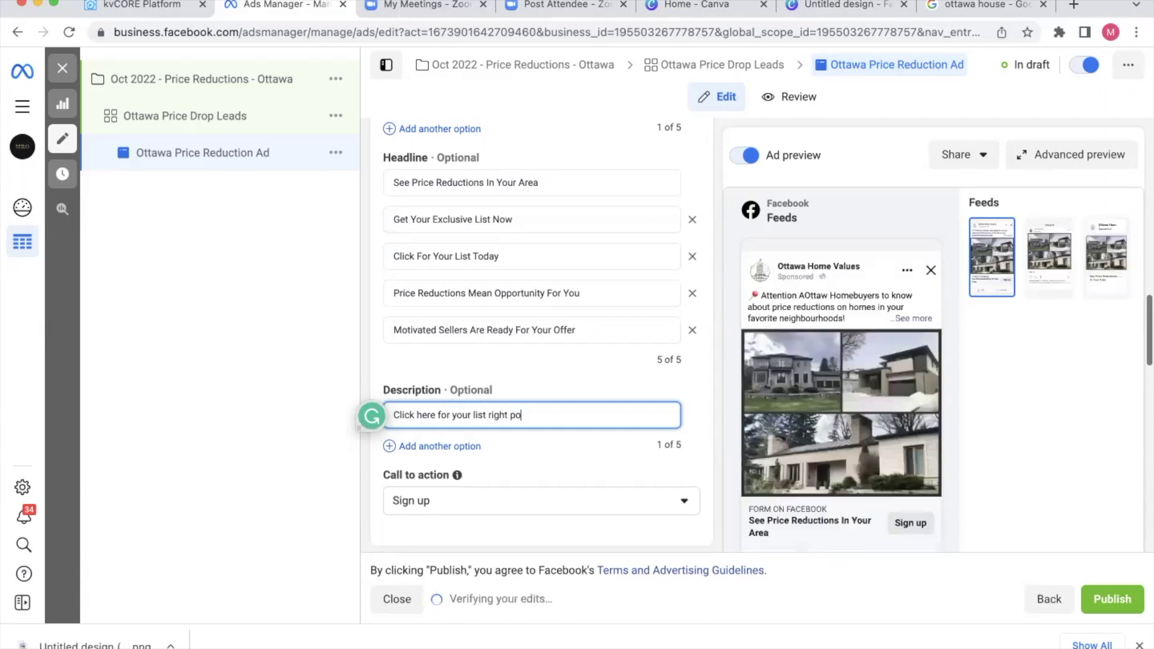
text(inter)
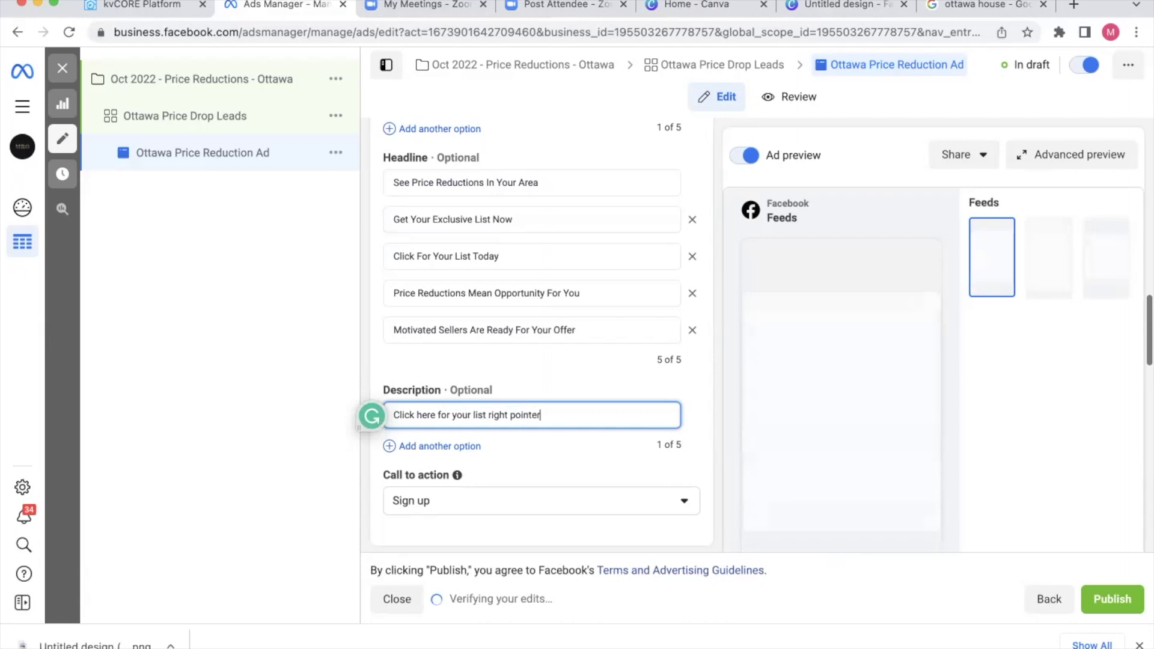
key(BackSpace)
key(BackSpace)
key(BackSpace)
key(BackSpace)
key(BackSpace)
key(BackSpace)
key(BackSpace)
key(BackSpace)
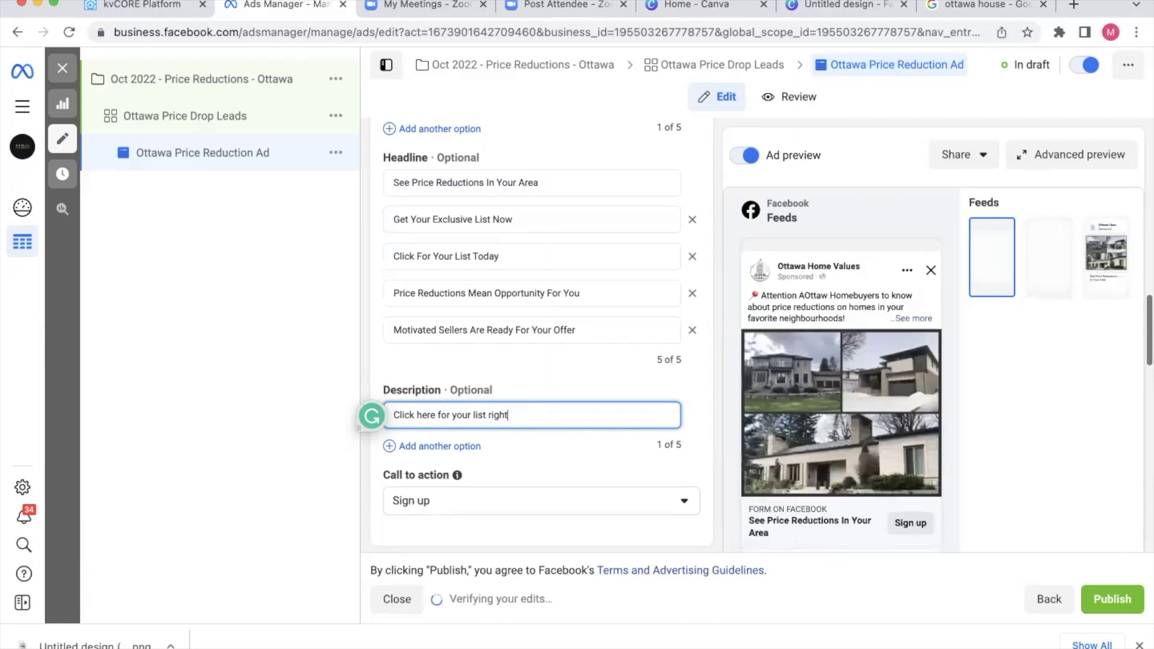
key(BackSpace)
key(BackSpace)
key(BackSpace)
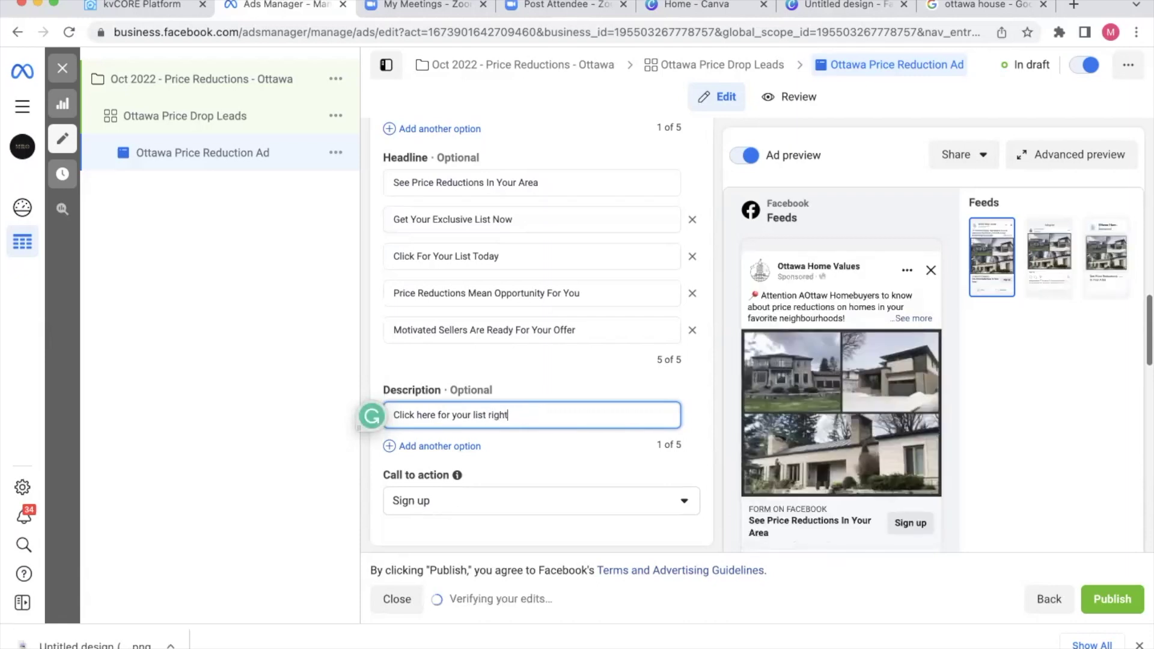
key(BackSpace)
key(BackSpace)
key(BackSpace)
key(BackSpace)
key(BackSpace)
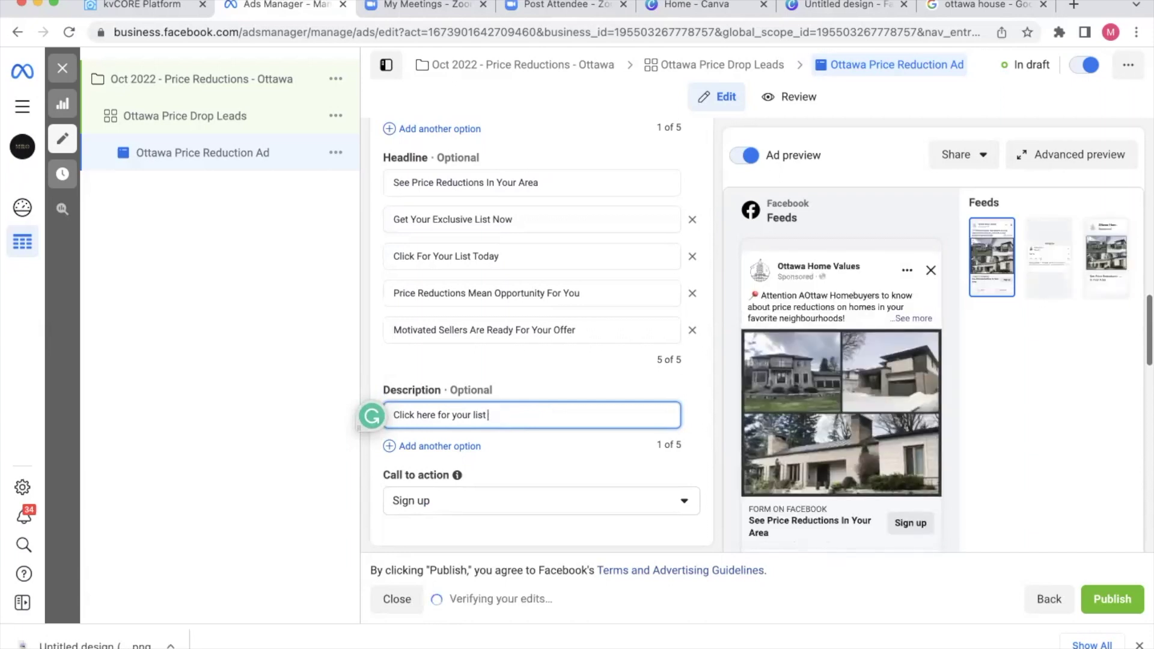
text(hand pointing)
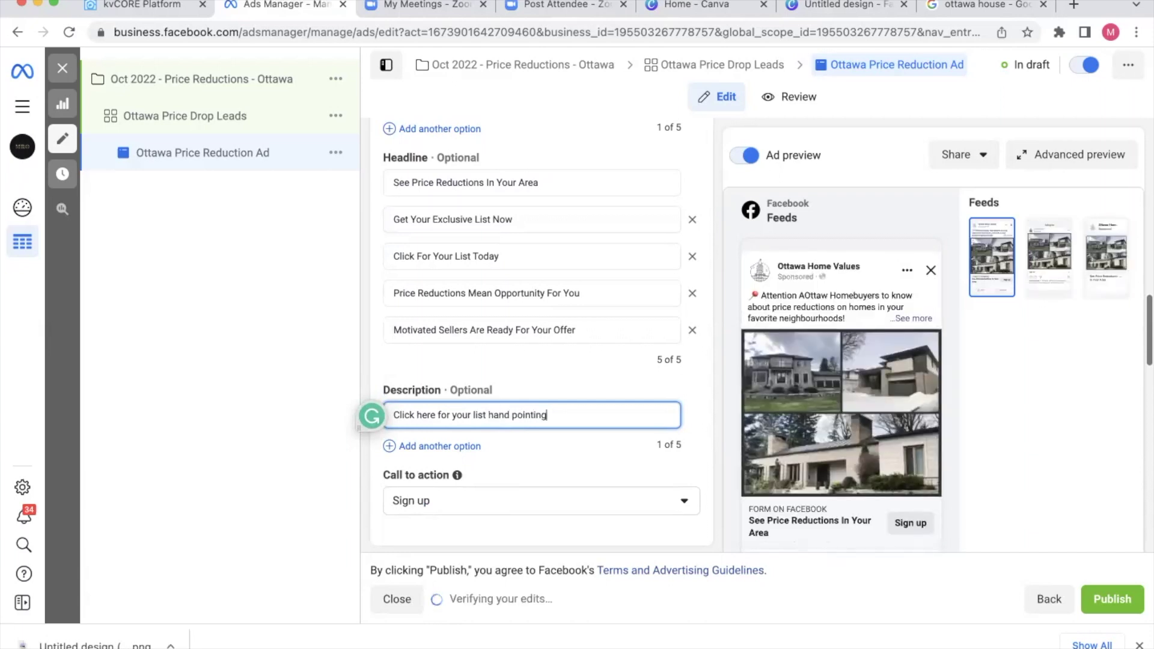
key(BackSpace)
key(BackSpace)
key(BackSpace)
key(BackSpace)
key(BackSpace)
key(BackSpace)
key(BackSpace)
key(BackSpace)
key(BackSpace)
key(BackSpace)
key(BackSpace)
Open Emojipedia in a new browser tab and accept its cookies.
click(1072, 6)
text(emoj)
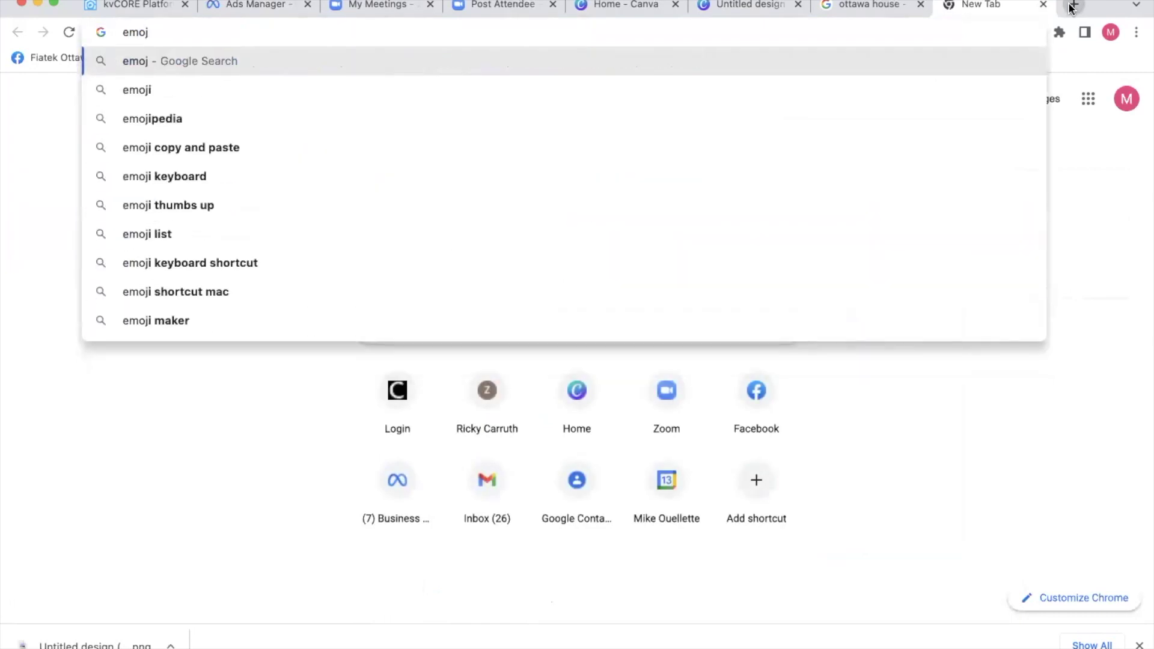
text(ipedia)
key(Return)
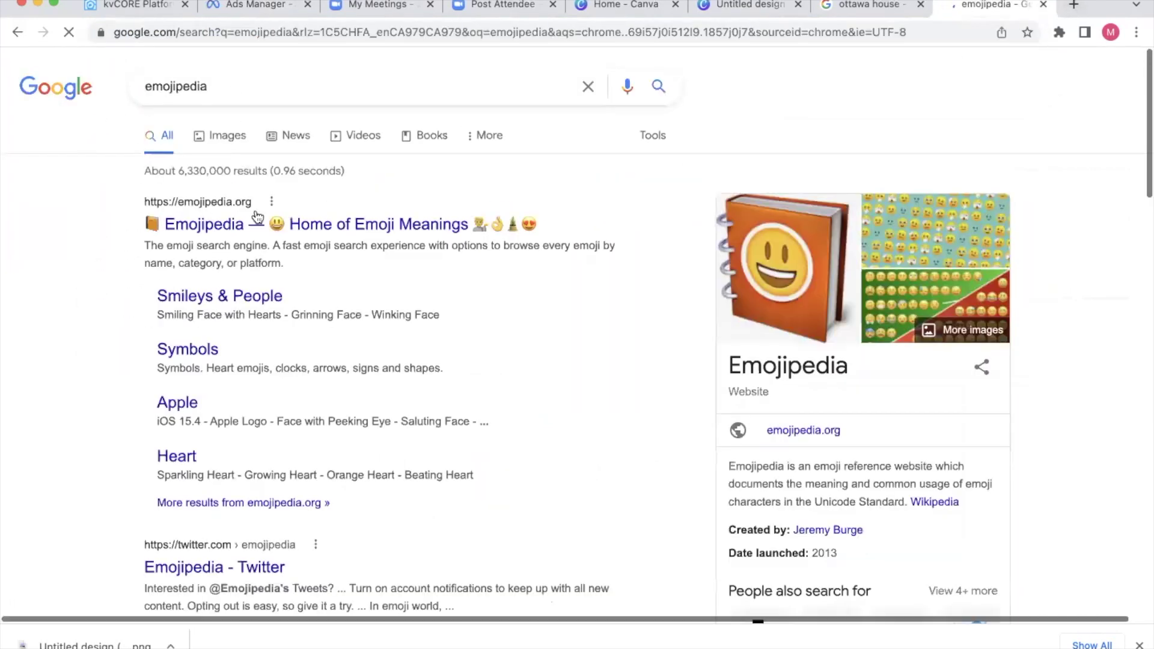
click(227, 217)
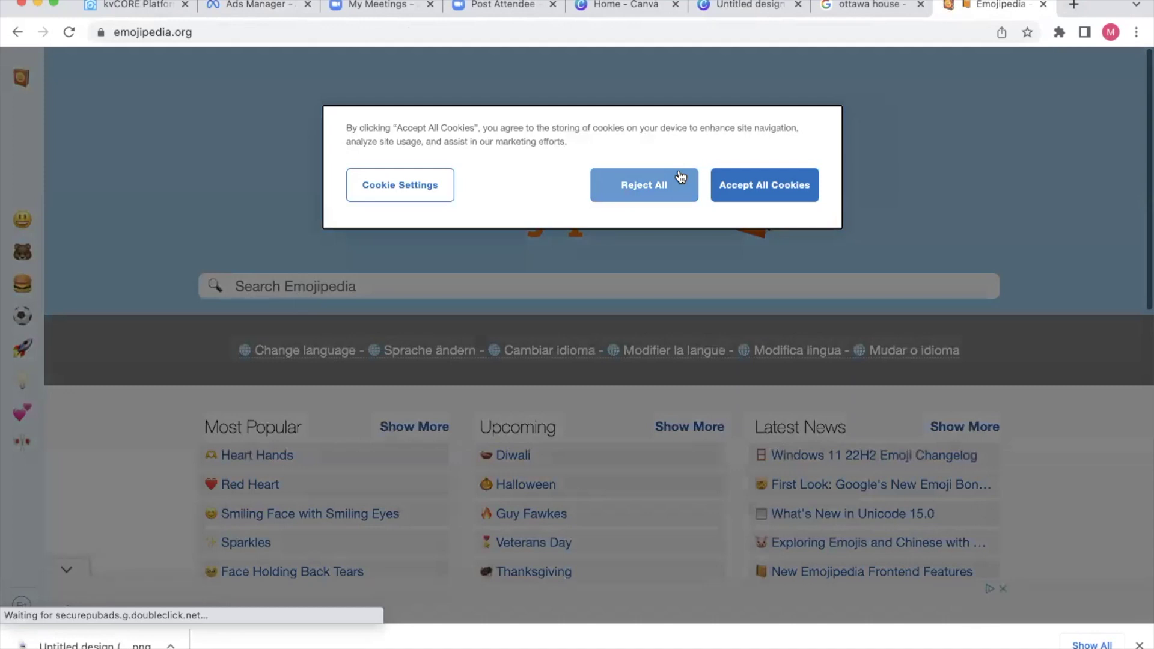
click(799, 188)
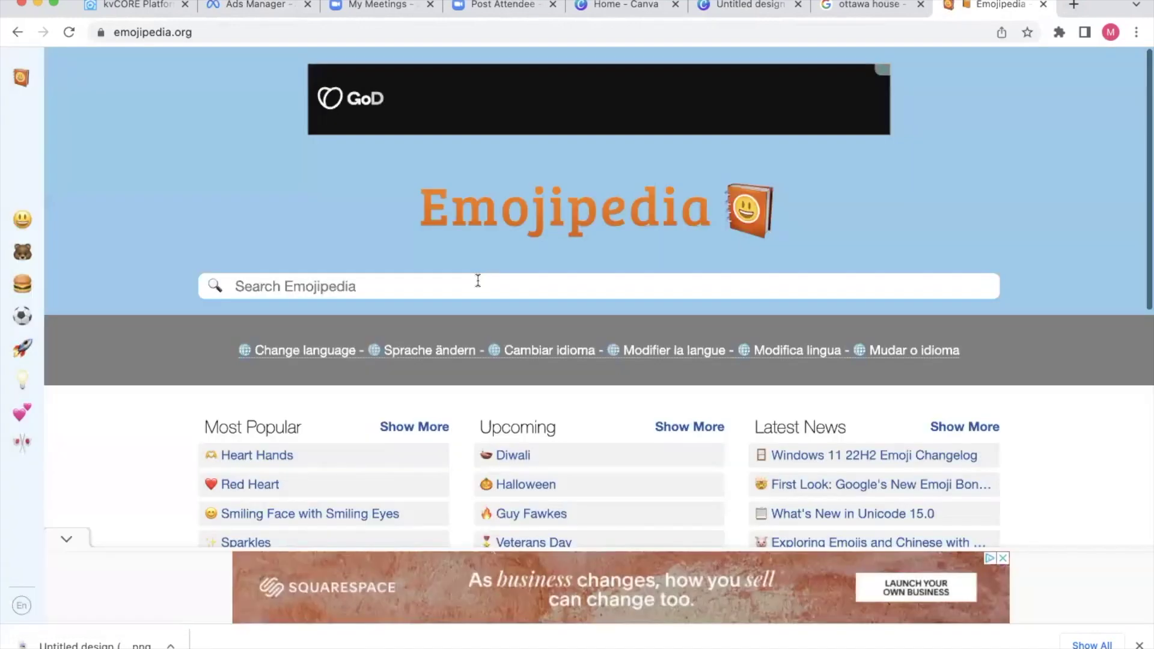
Search 'hand pointing right' and copy the light-skin-tone backhand index pointing right emoji.
click(481, 279)
text(hand pointing )
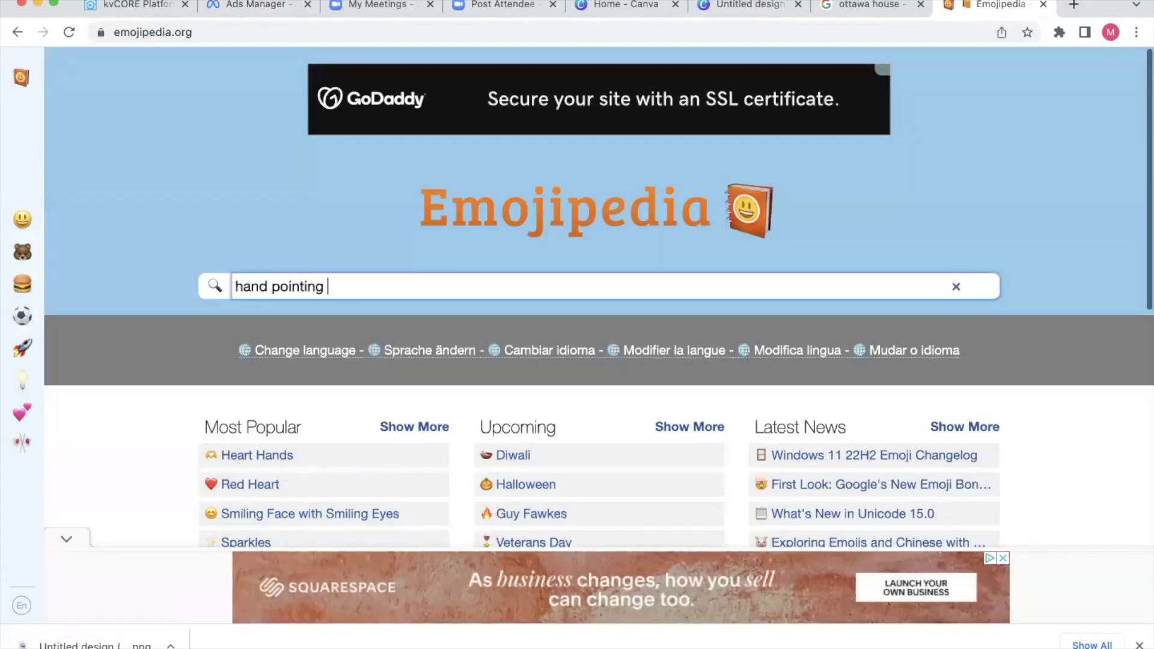
text(right)
key(Return)
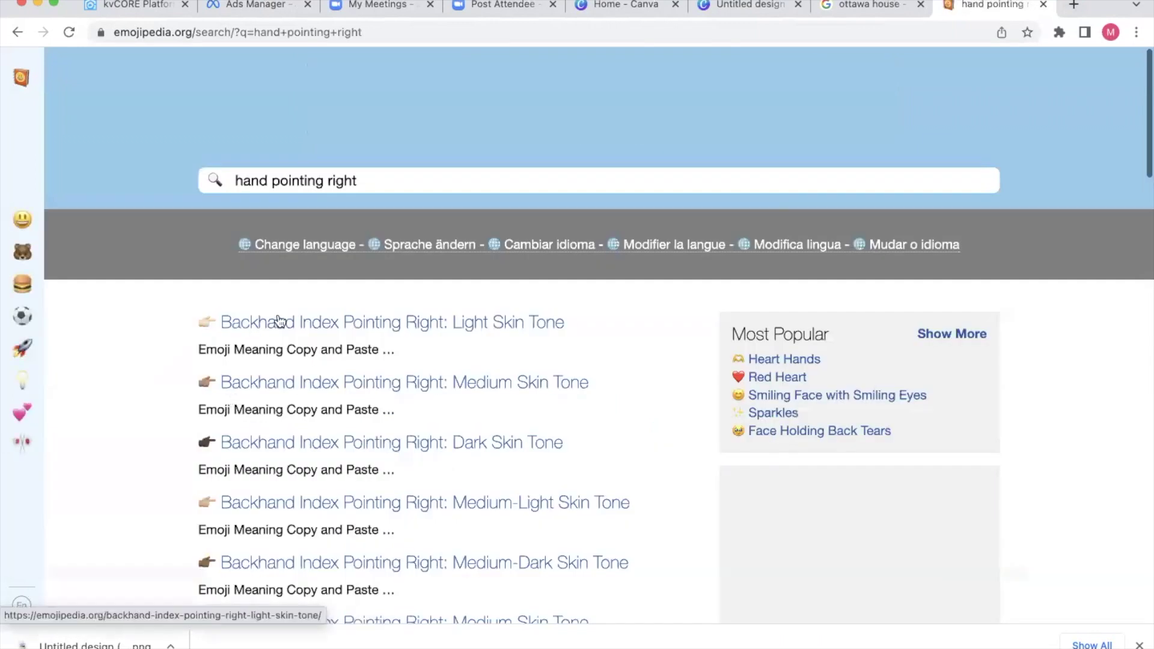
click(295, 319)
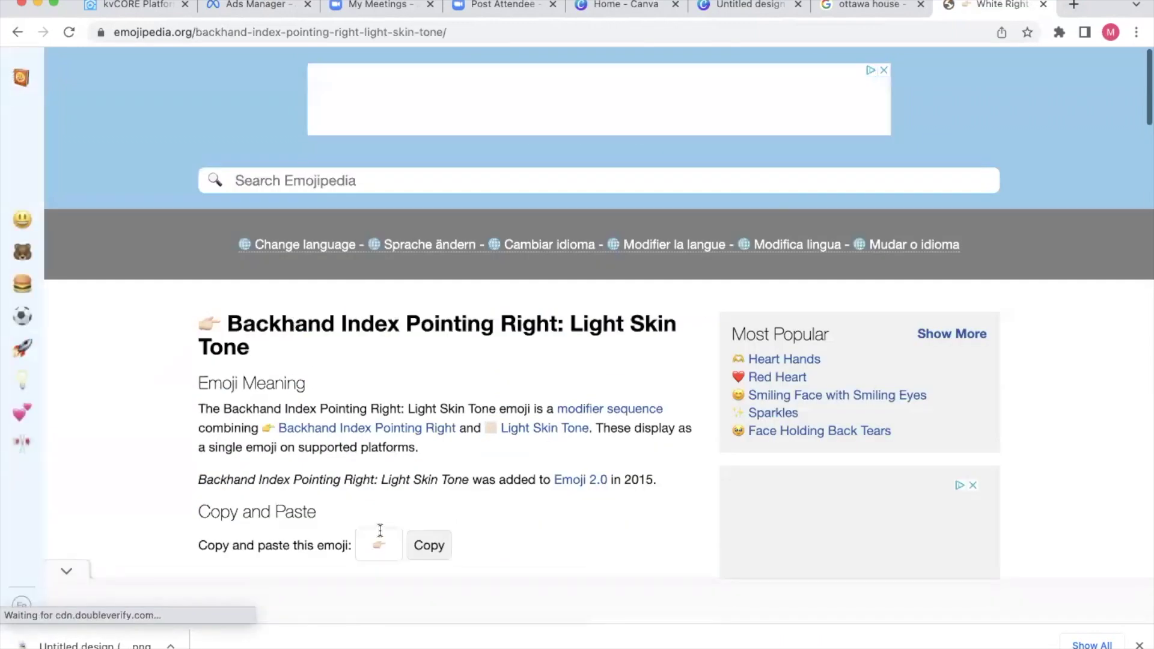
click(421, 544)
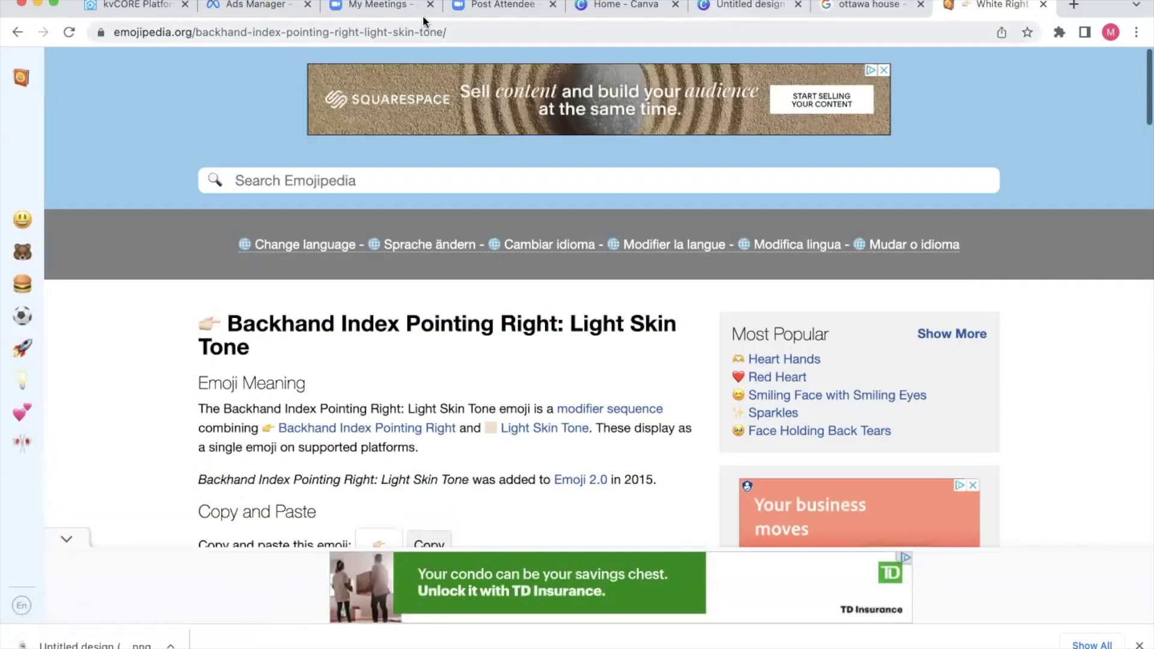
Back in the ad editor, set the call to action to Learn more and scroll to Instant form.
click(255, 5)
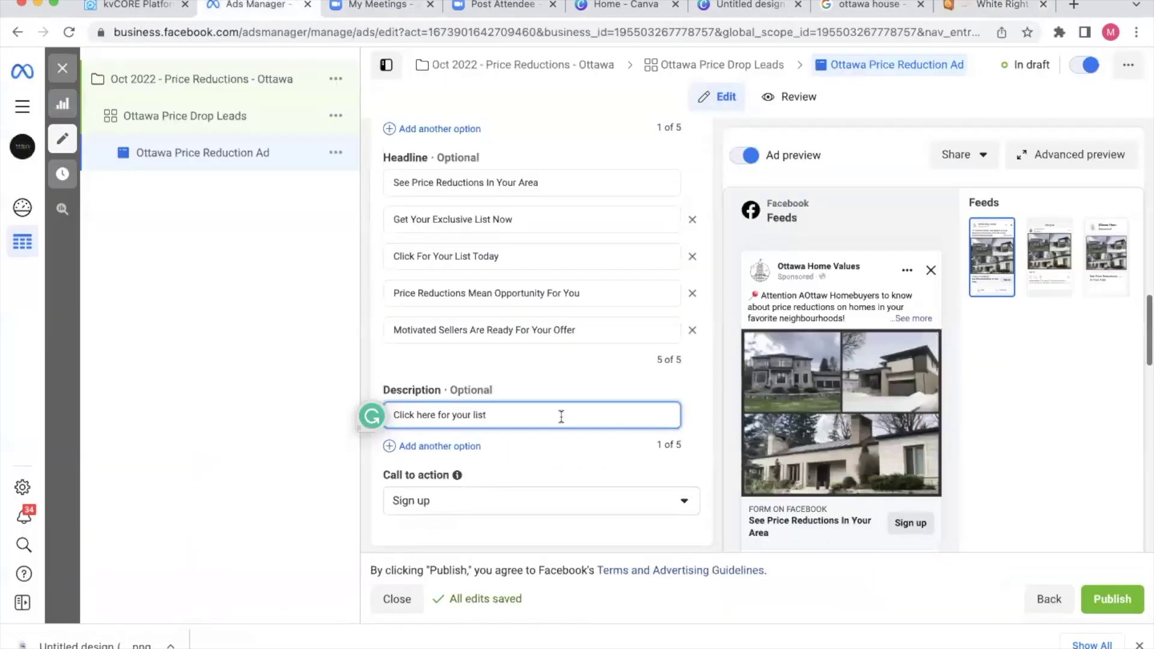
scroll(522, 463, down, 2)
click(516, 451)
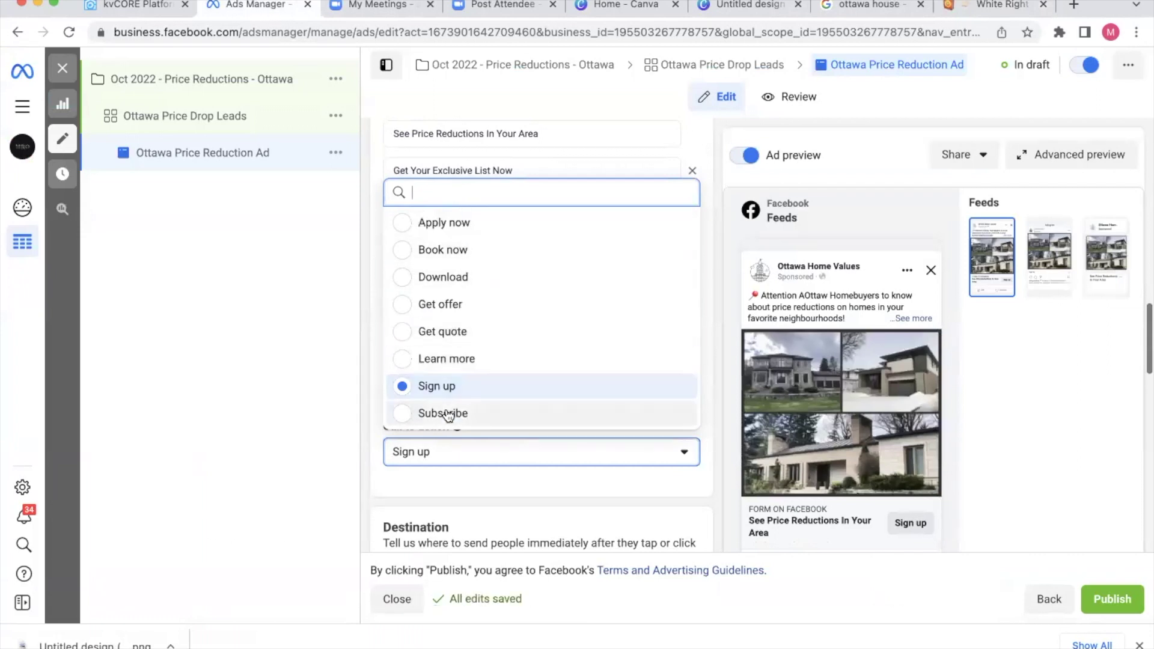
click(443, 358)
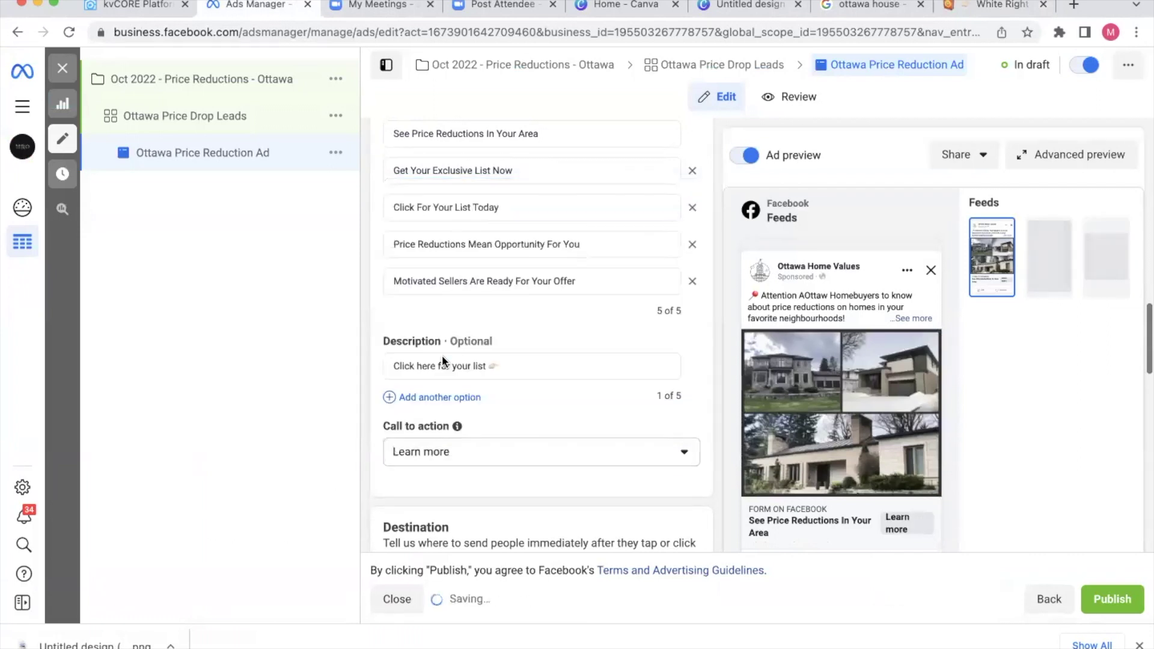
scroll(442, 359, down, 3)
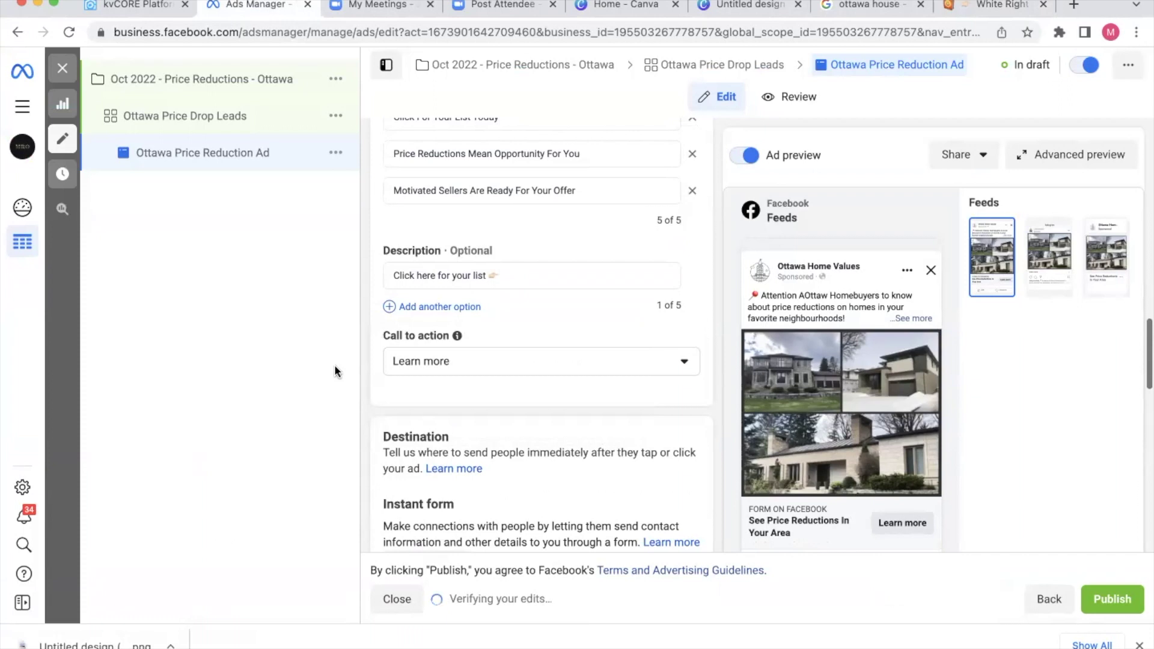
scroll(470, 428, down, 5)
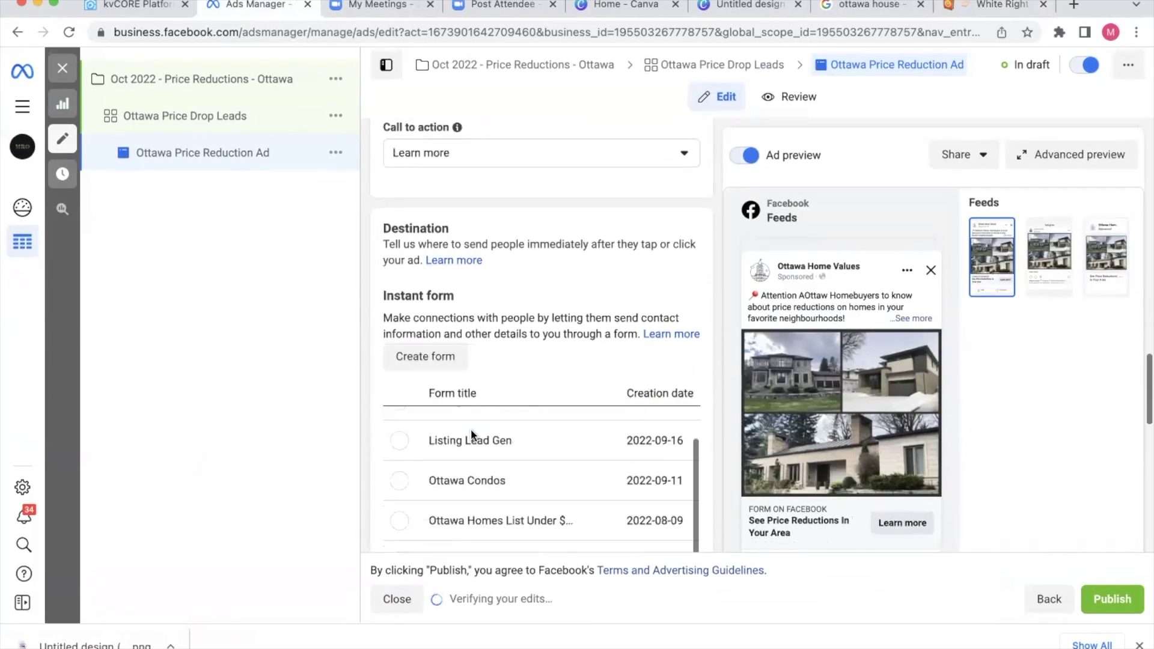
scroll(471, 428, up, 3)
scroll(553, 339, down, 2)
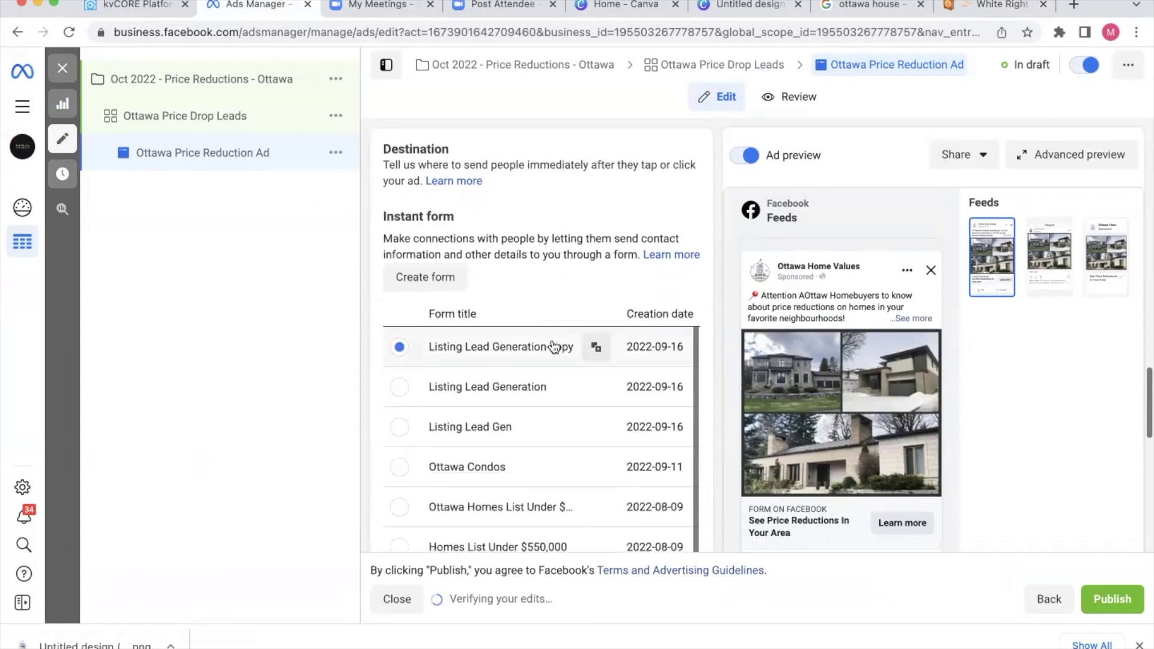
Create a new instant form named 'Ottawa Price Reduction - Oct 2022'.
click(454, 282)
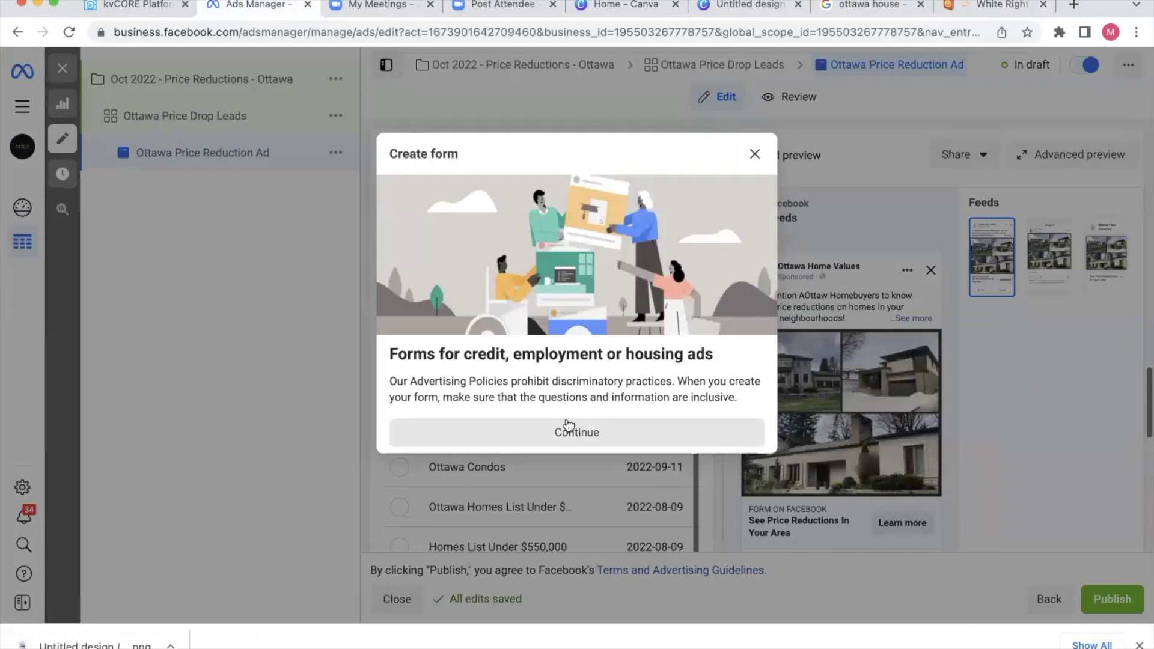
click(567, 432)
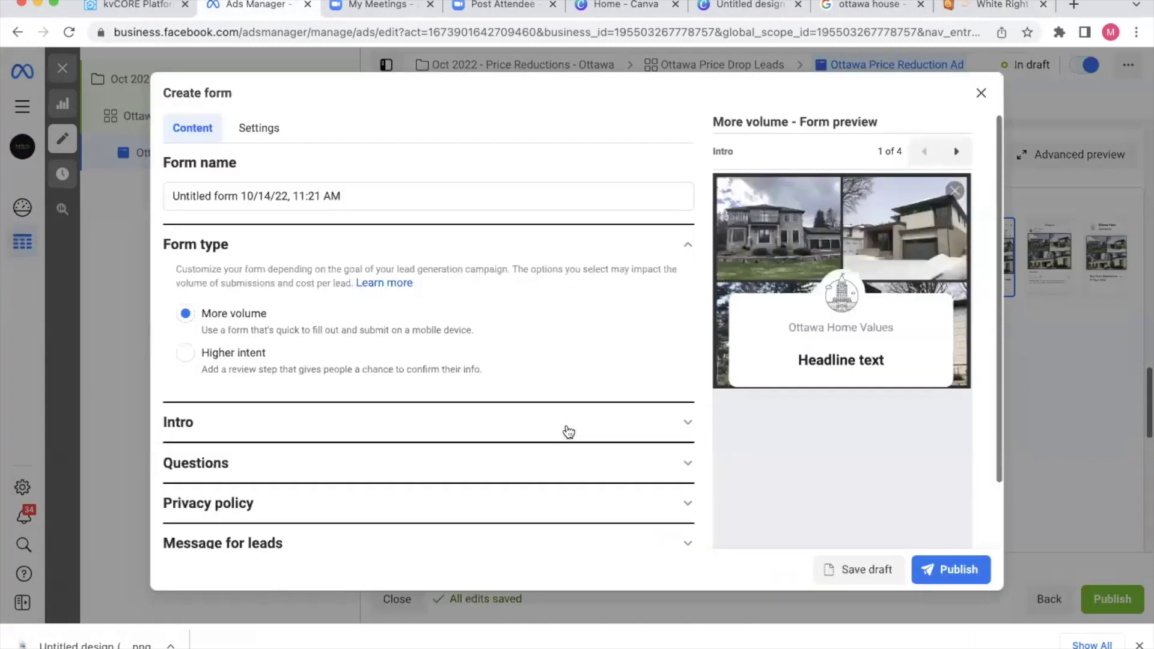
triple_click(337, 196)
text(Ottawa Price Reduction)
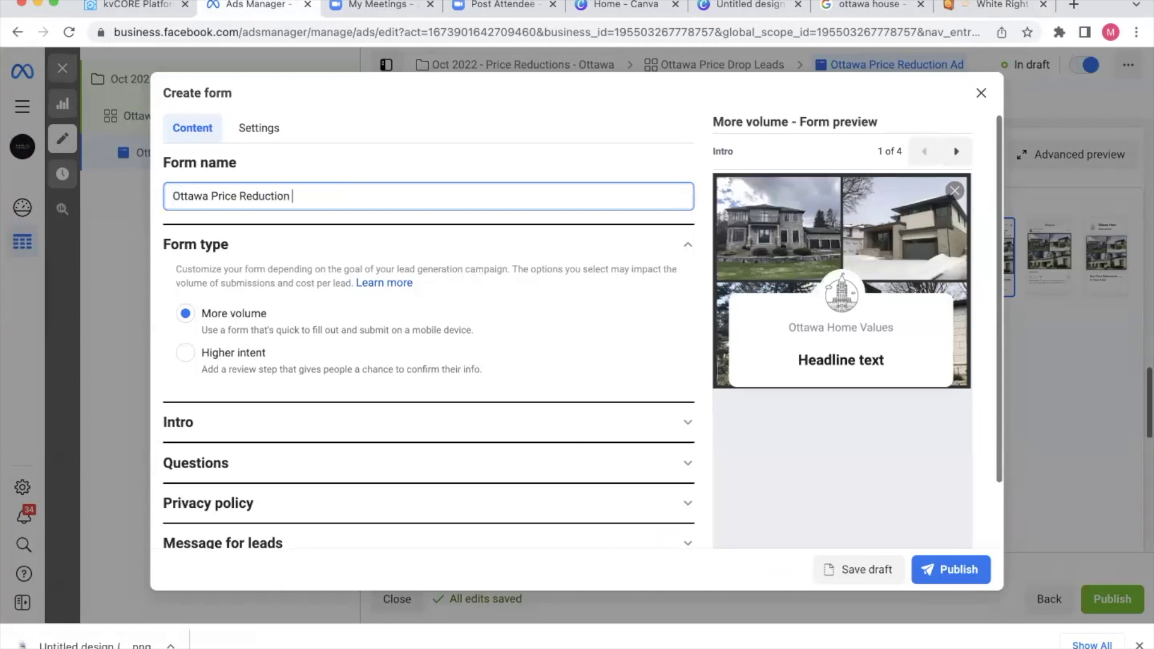
text( - Oct 2022)
In the form's Intro, keep the ad's image and remove the greeting.
scroll(373, 271, down, 2)
click(297, 361)
scroll(297, 361, down, 2)
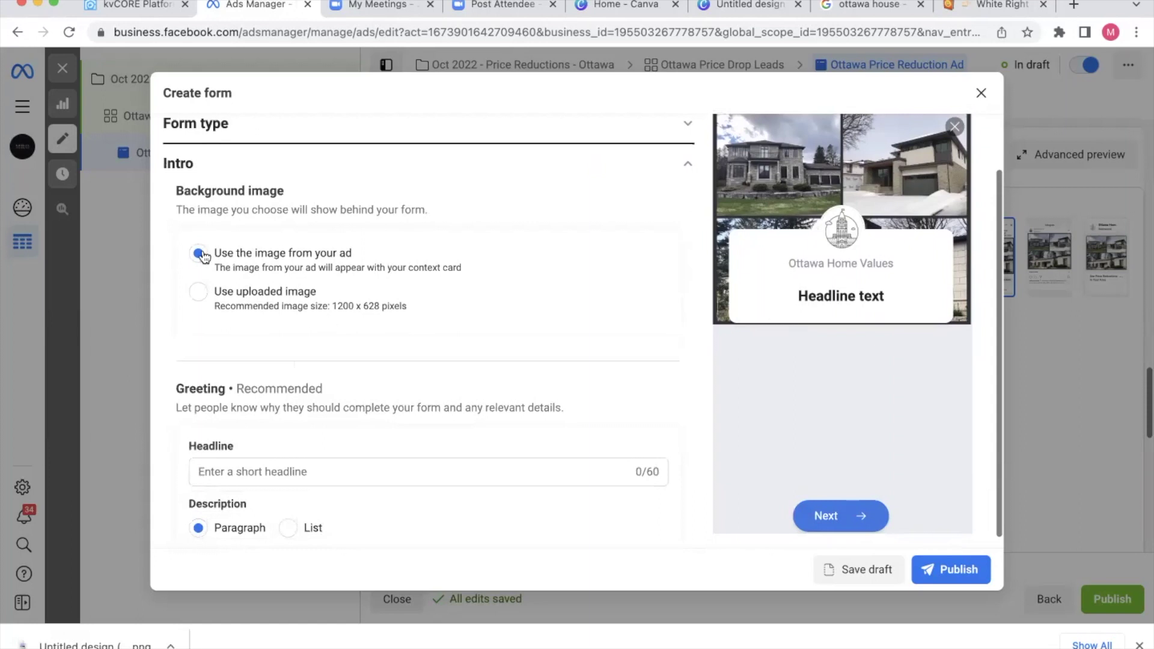
scroll(396, 286, down, 3)
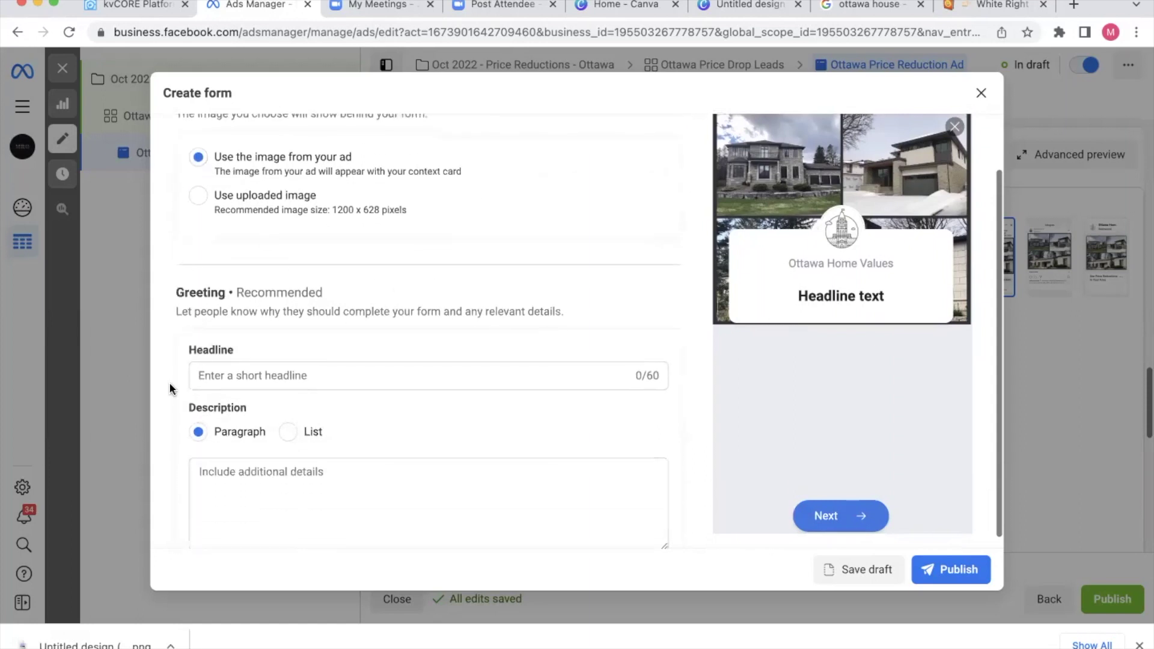
scroll(510, 449, down, 2)
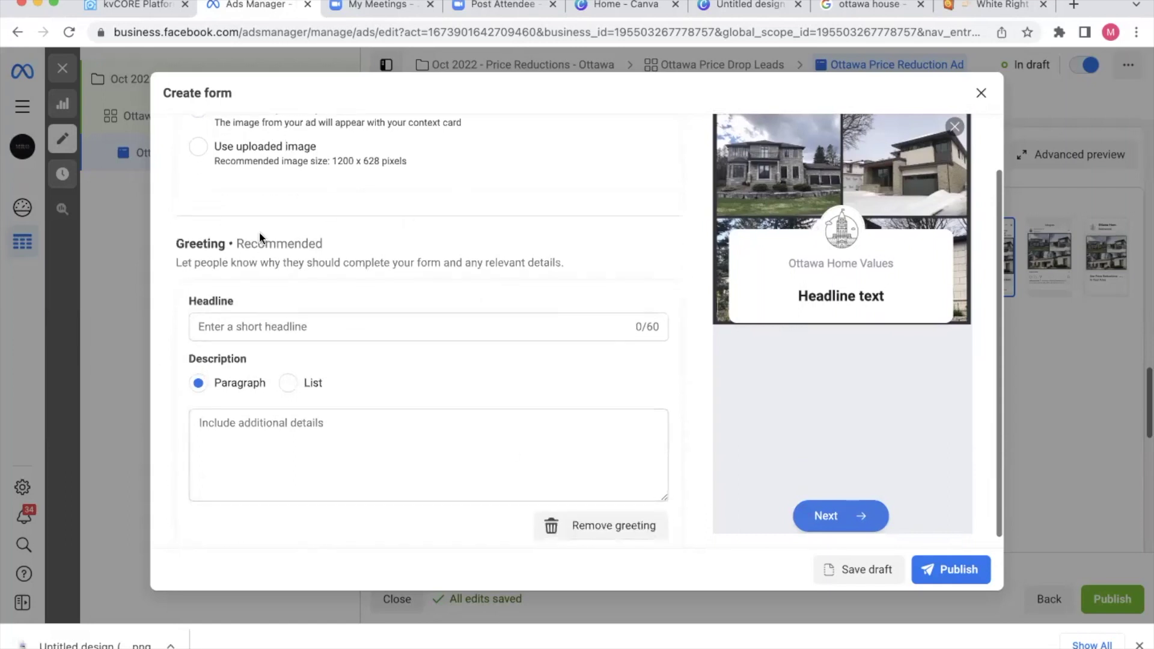
click(637, 526)
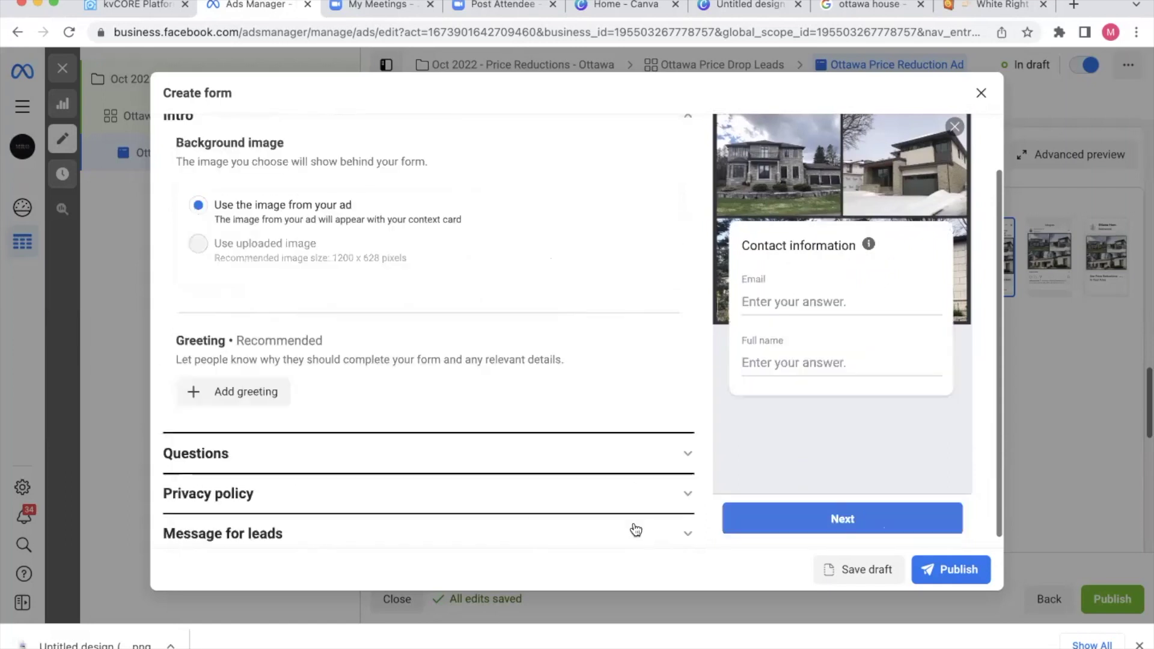
scroll(370, 327, down, 1)
Add a short-answer question 'What area are you most interest in learning more about?'.
click(293, 438)
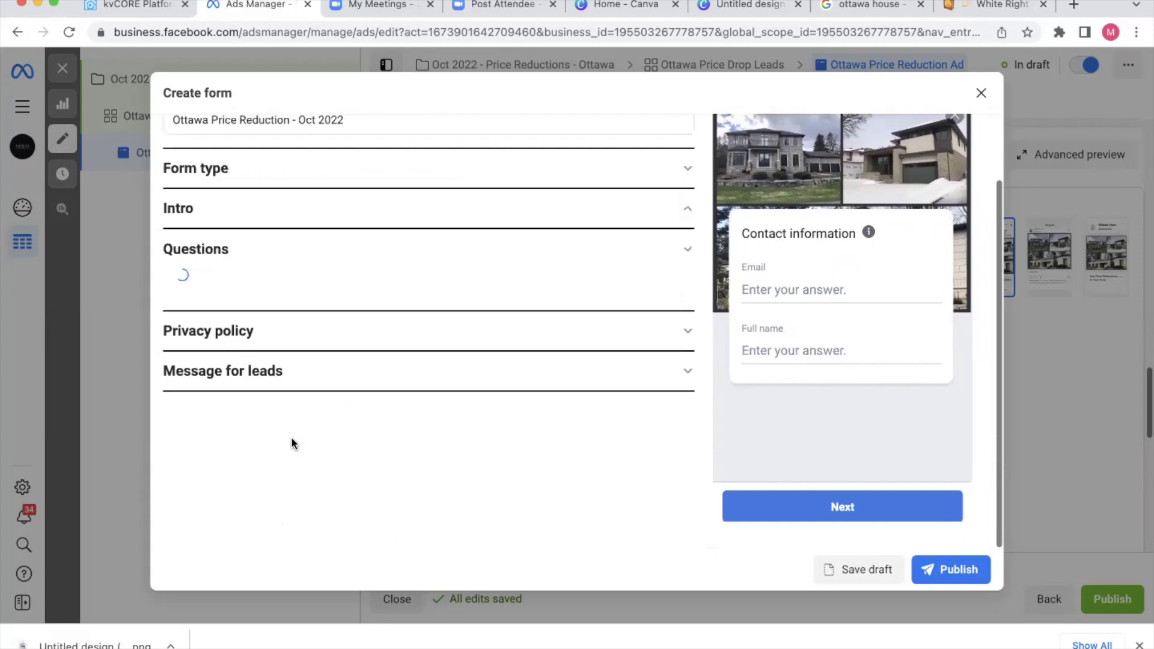
scroll(295, 360, down, 2)
click(295, 358)
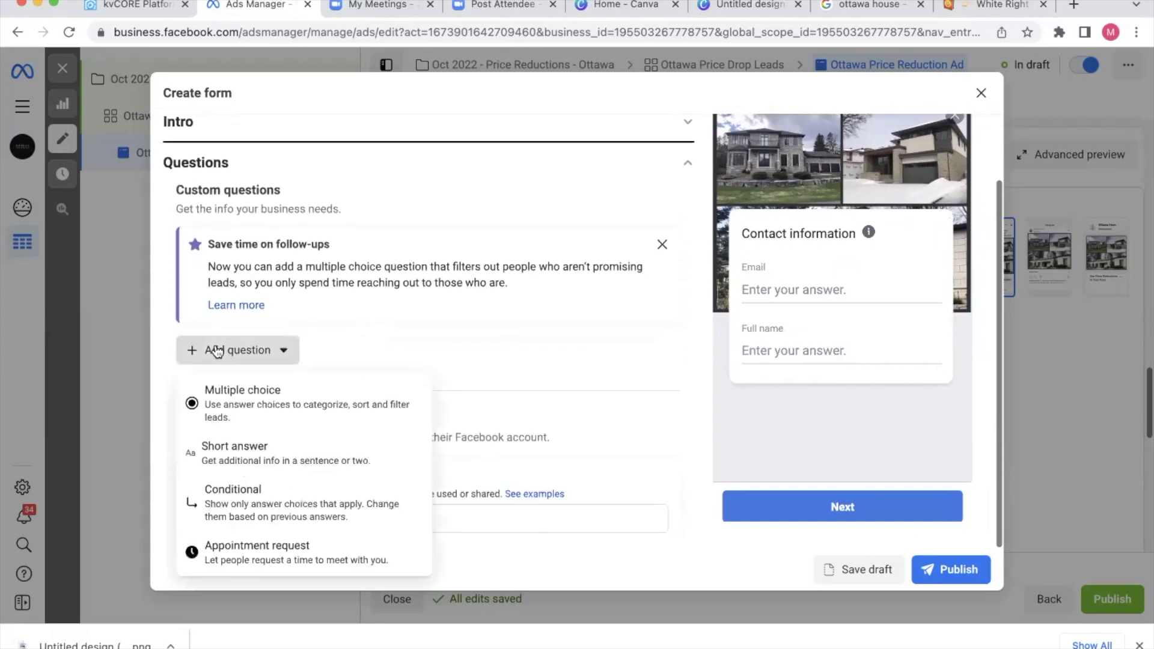
click(310, 450)
click(334, 380)
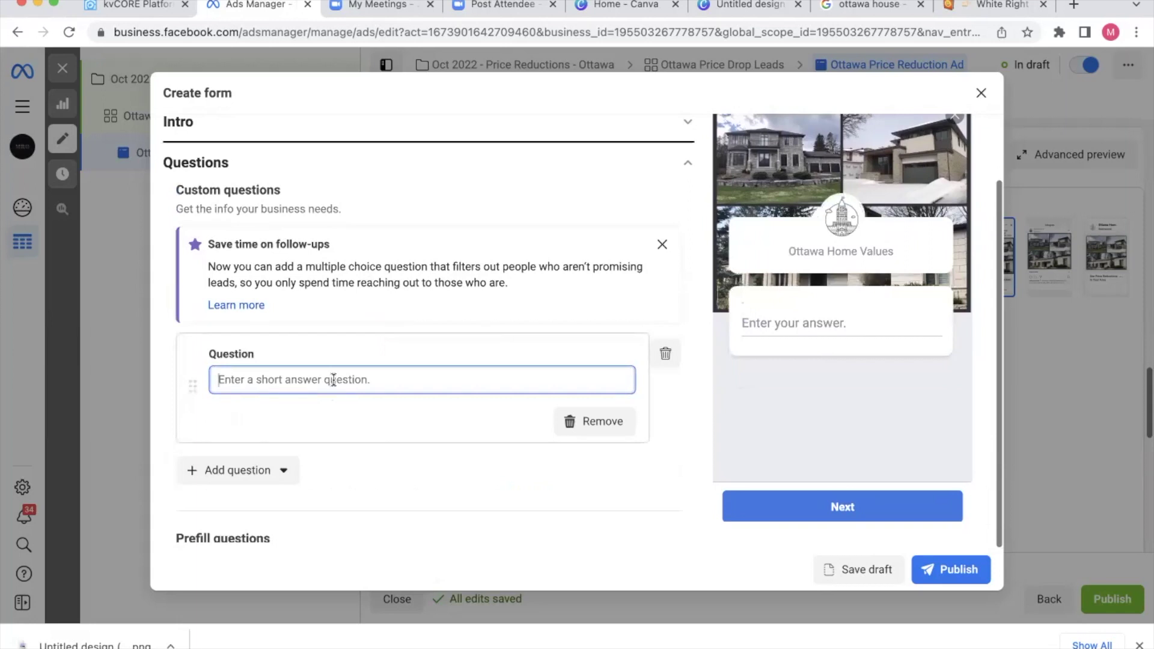
text(What are are you)
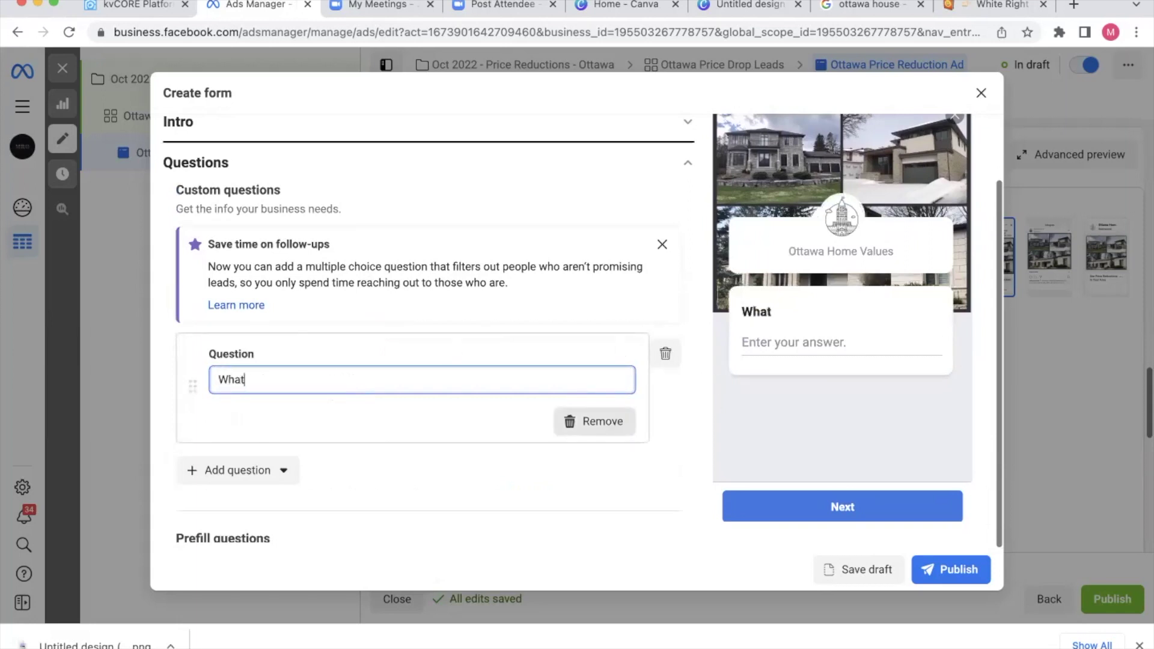
key(BackSpace)
key(BackSpace)
key(BackSpace)
key(BackSpace)
key(BackSpace)
text(a are yo)
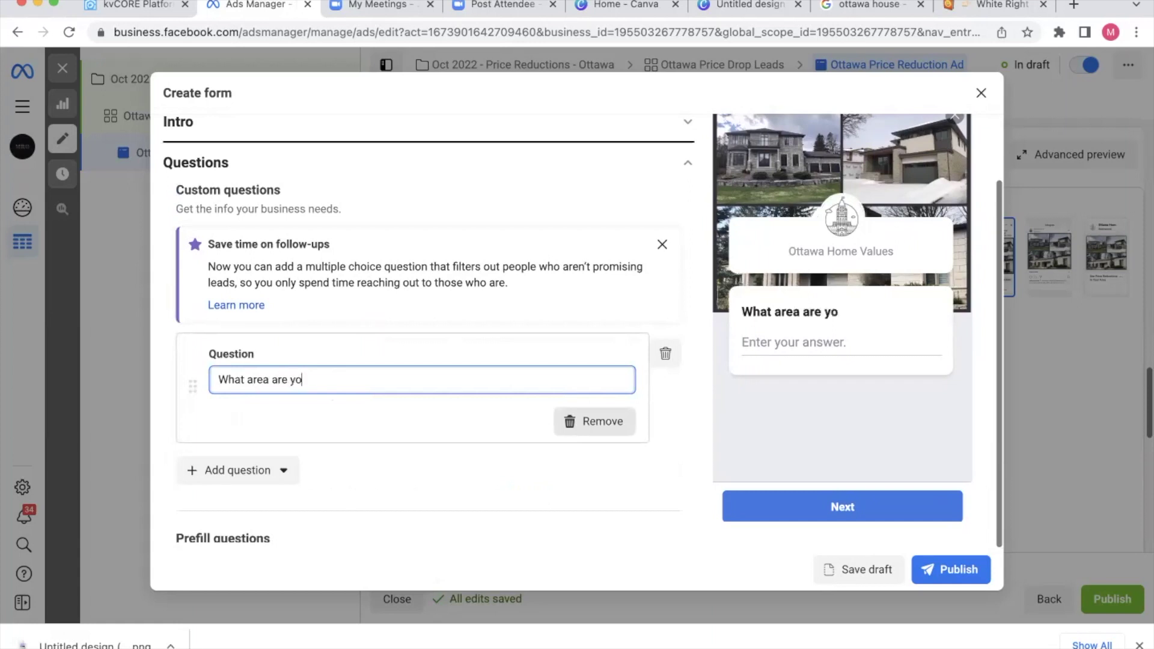
text(u most interest in?)
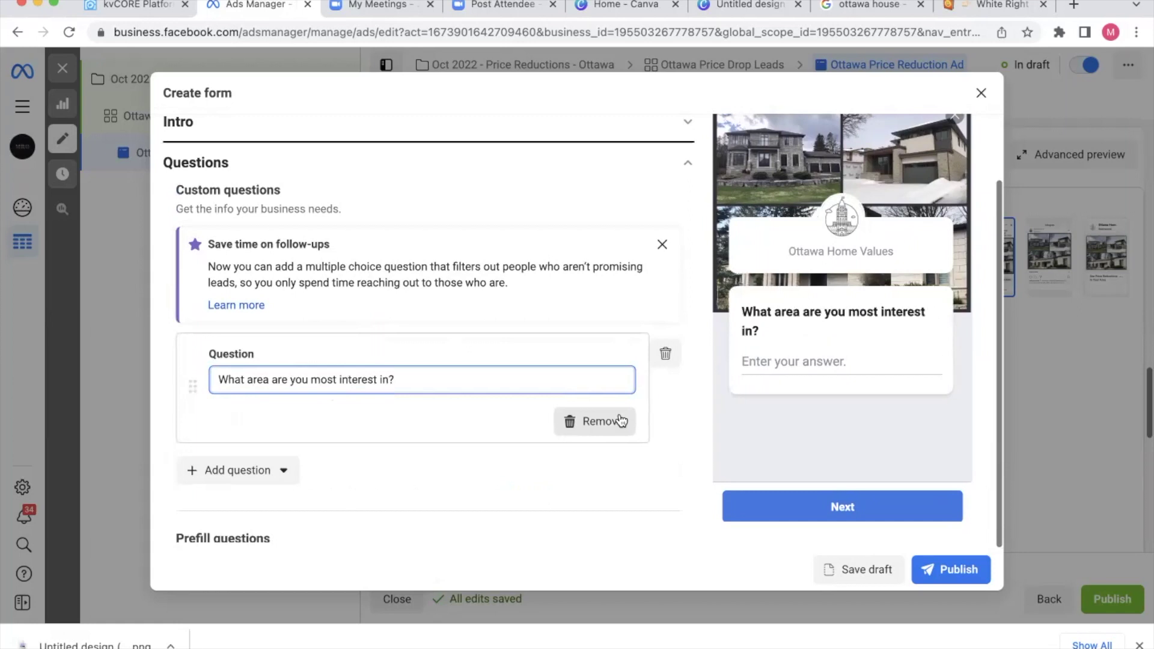
key(BackSpace)
text(learning more )
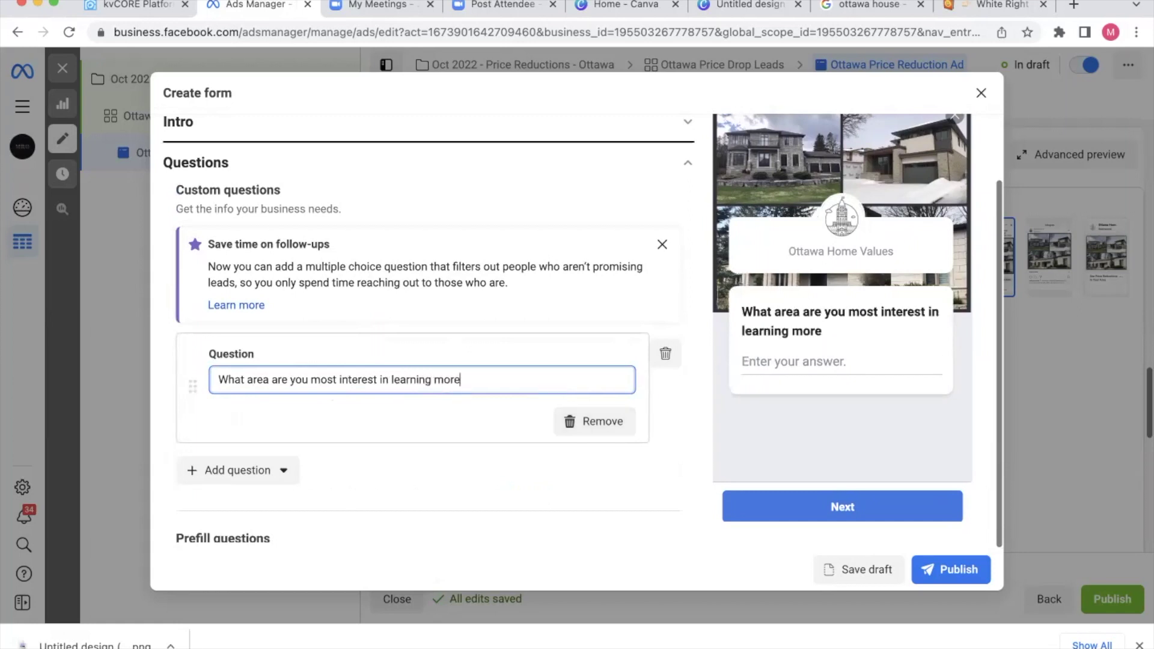
text(about?)
Add a blank multiple-choice question to the form.
scroll(429, 329, down, 2)
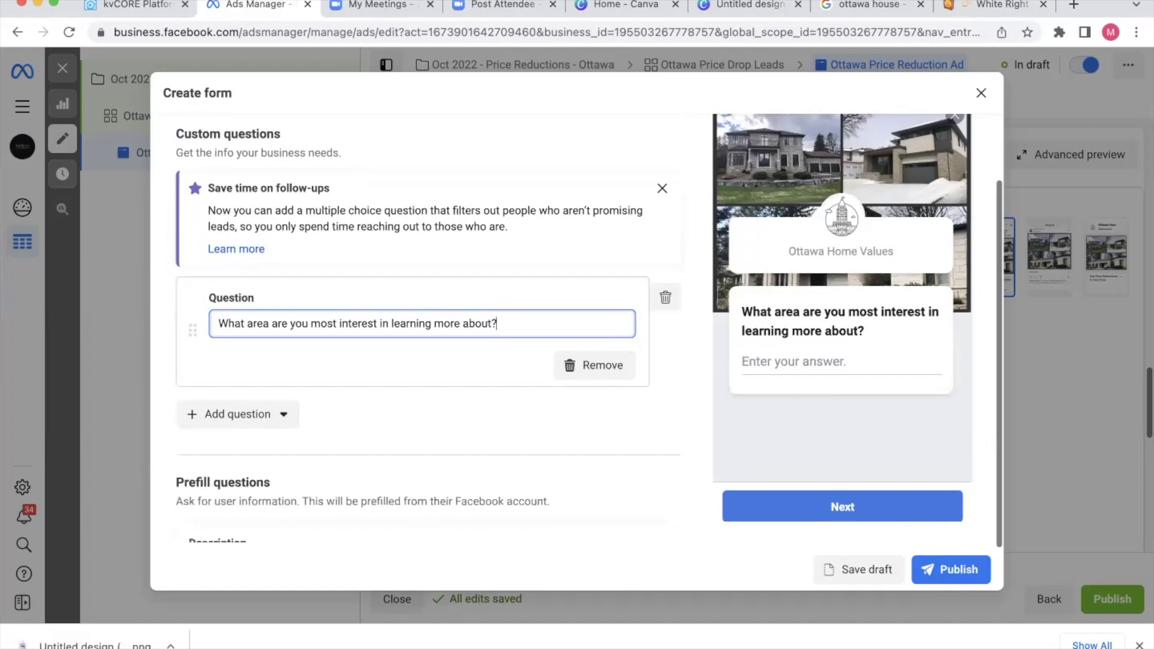
click(199, 413)
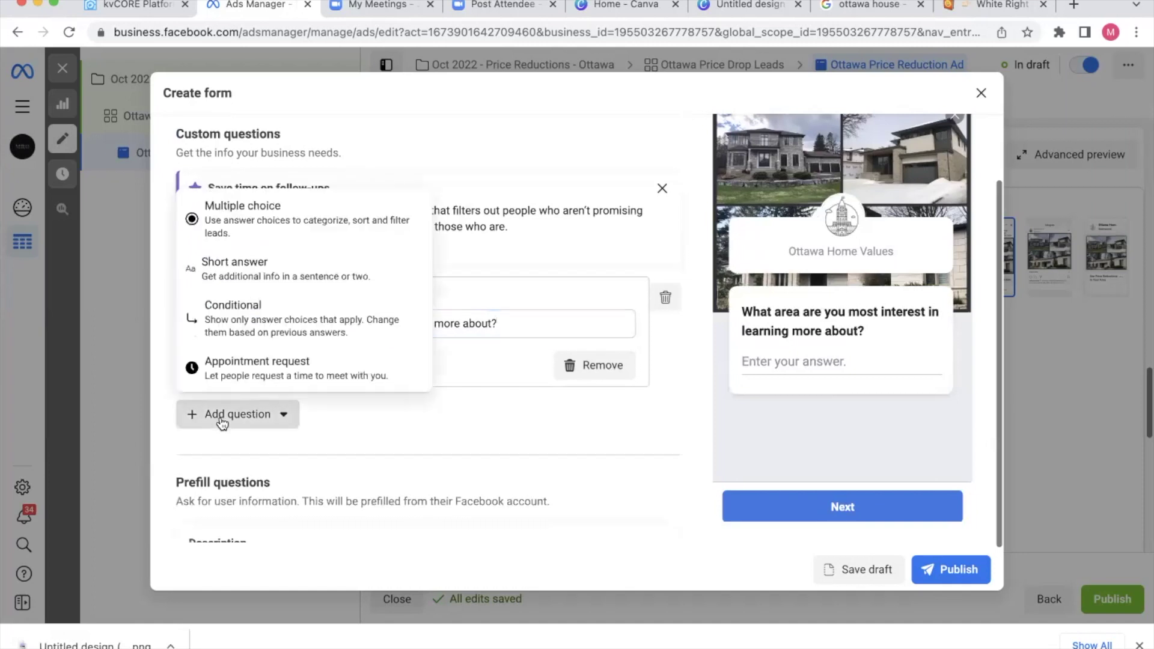
click(239, 231)
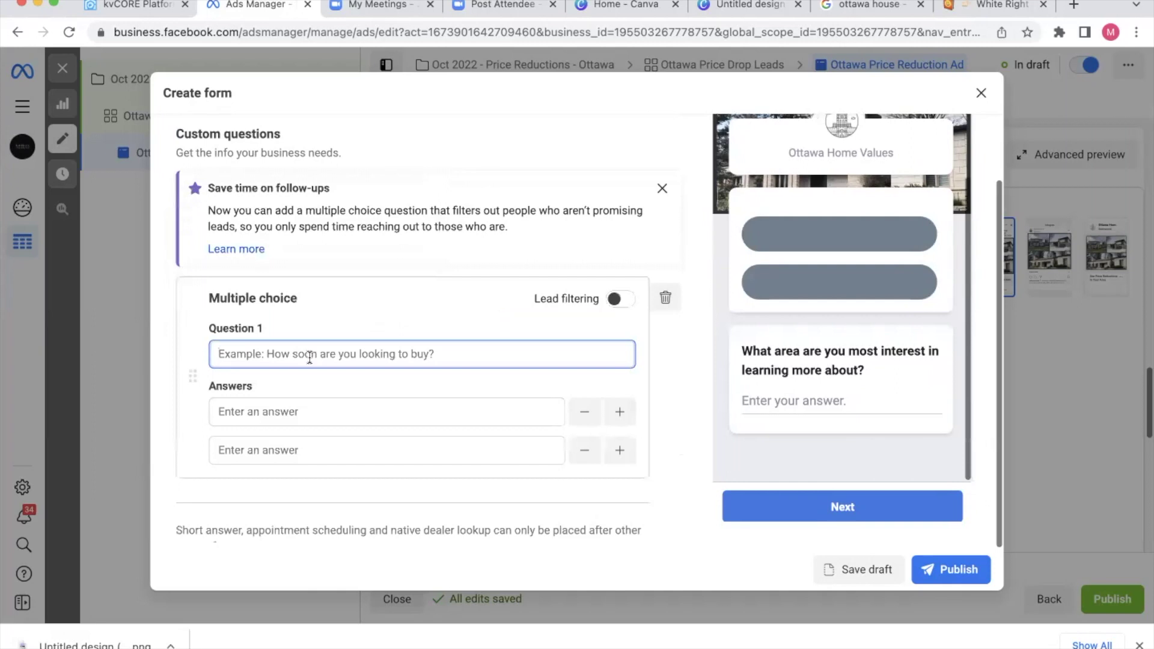
Word the multiple-choice question 'How soon are you looking to buy a property in Ottawa?'.
text(How Soo)
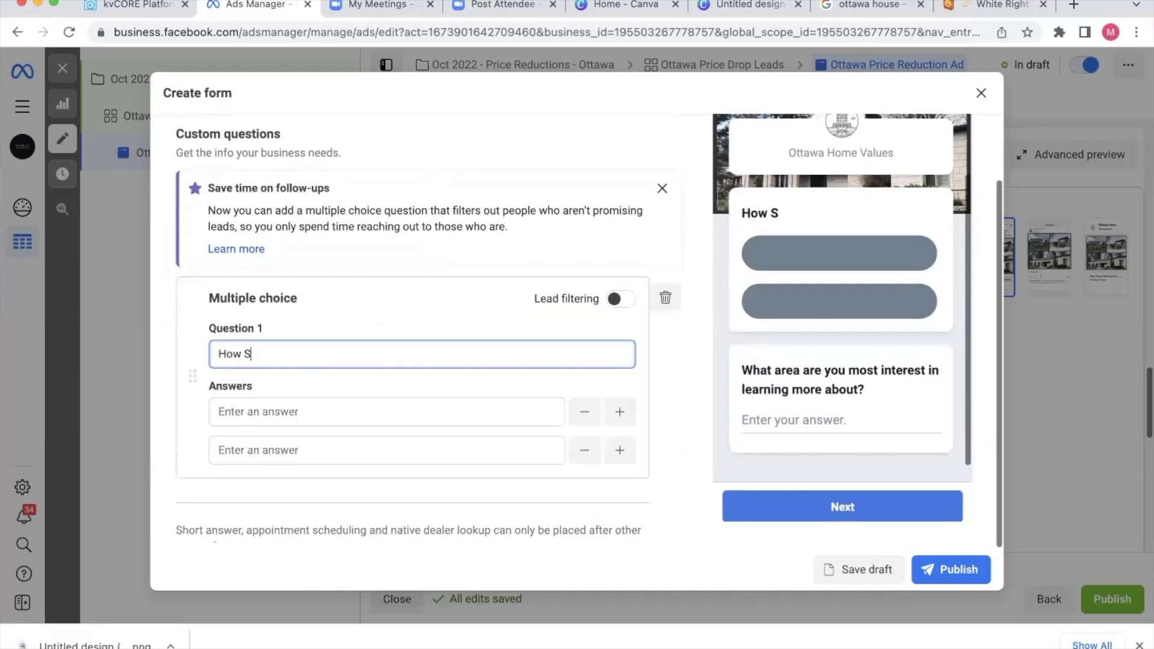
key(BackSpace)
key(BackSpace)
key(BackSpace)
text(soon as)
key(BackSpace)
text(re you looking to buy a property )
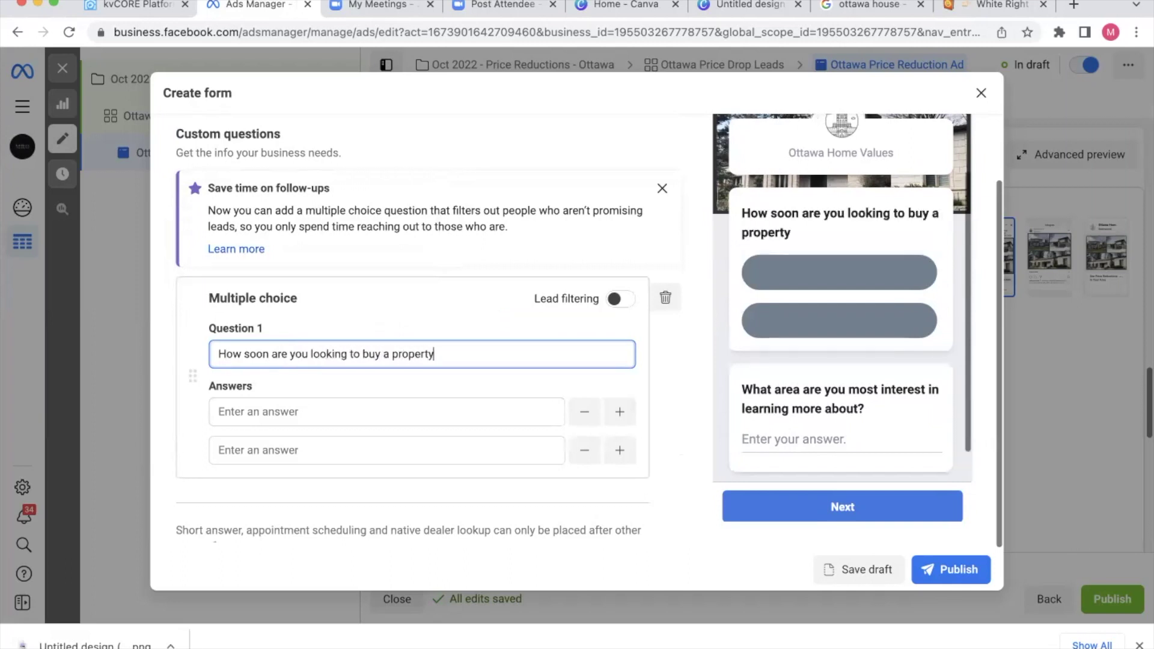
text(in Ottawa?)
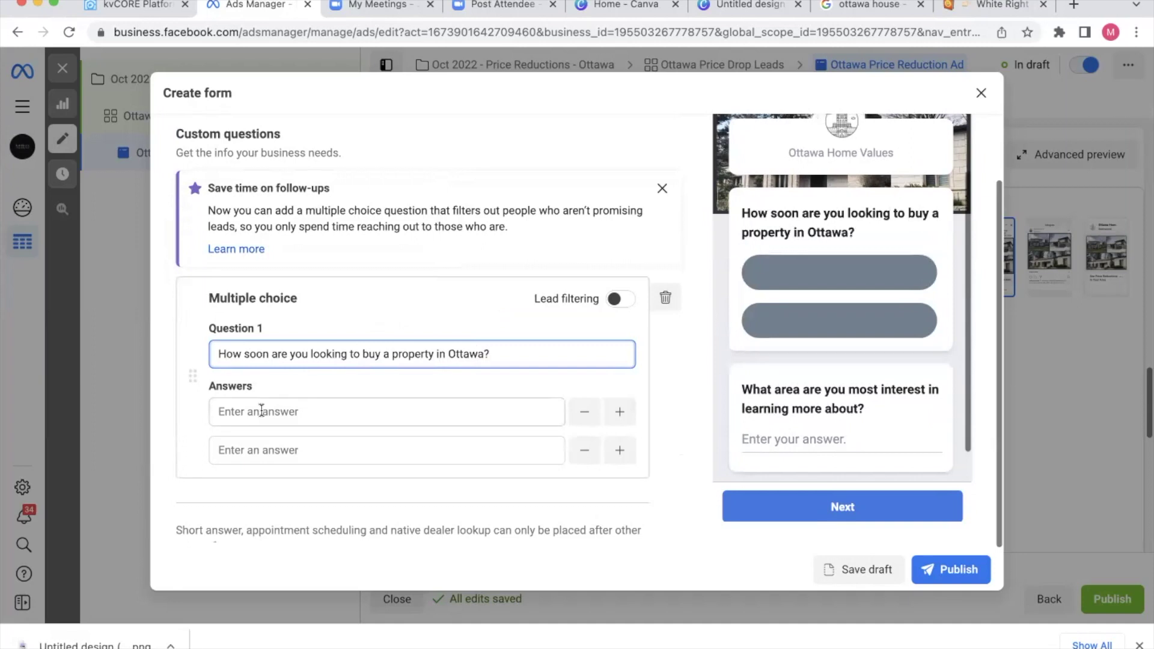
Fill in answers Immediately, 1-3 and 3-6 months, adding answer slots as needed.
click(288, 424)
text(Immediate)
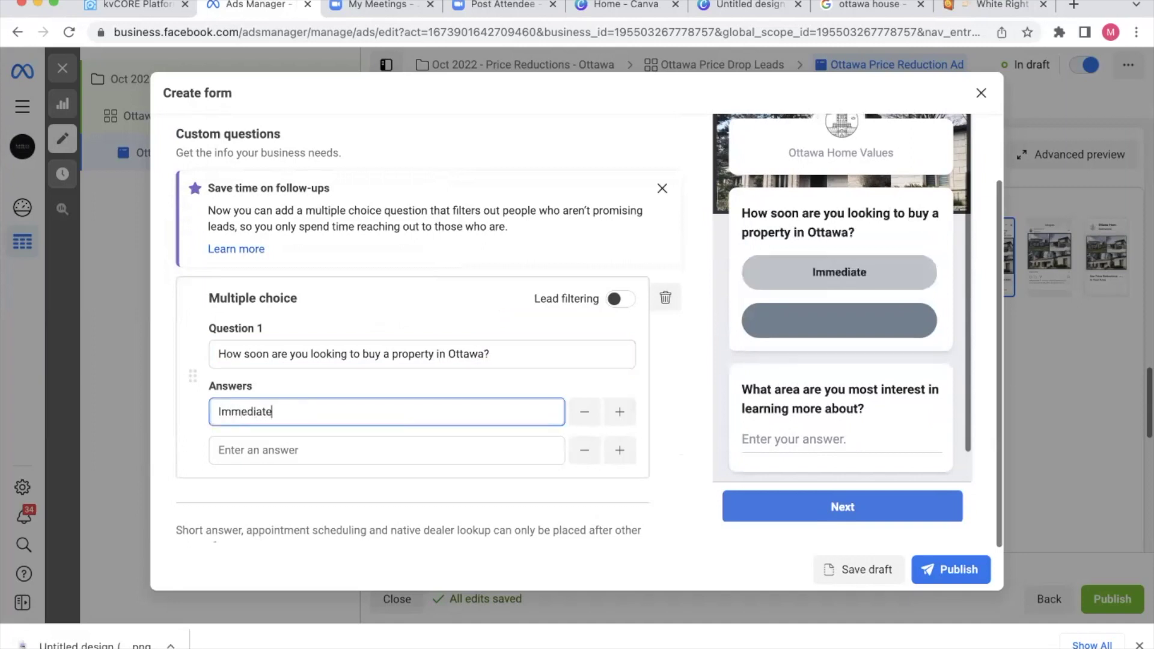
text(ly)
click(301, 450)
text(1-3)
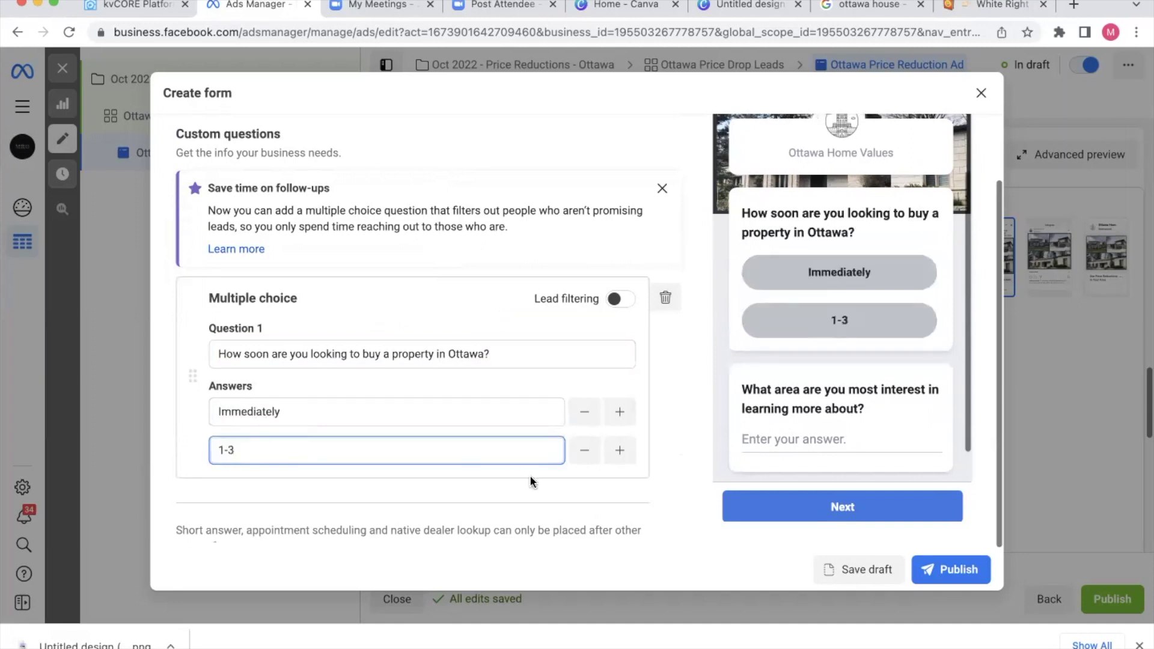
scroll(532, 481, down, 2)
click(620, 396)
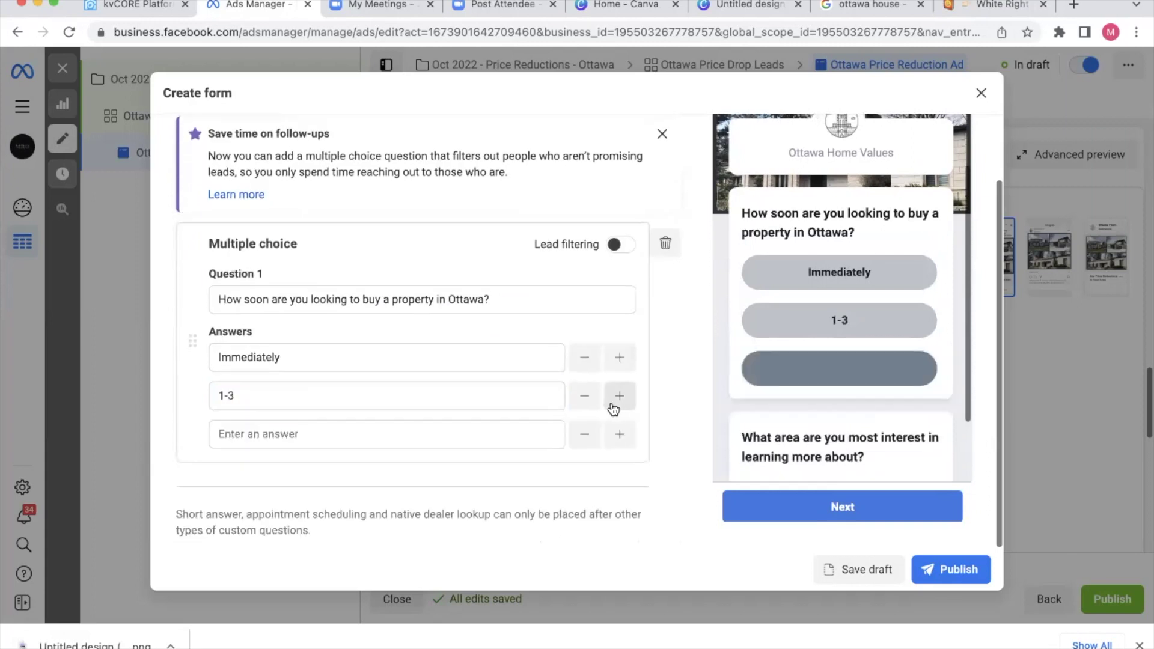
click(620, 434)
click(399, 432)
text(3-6 )
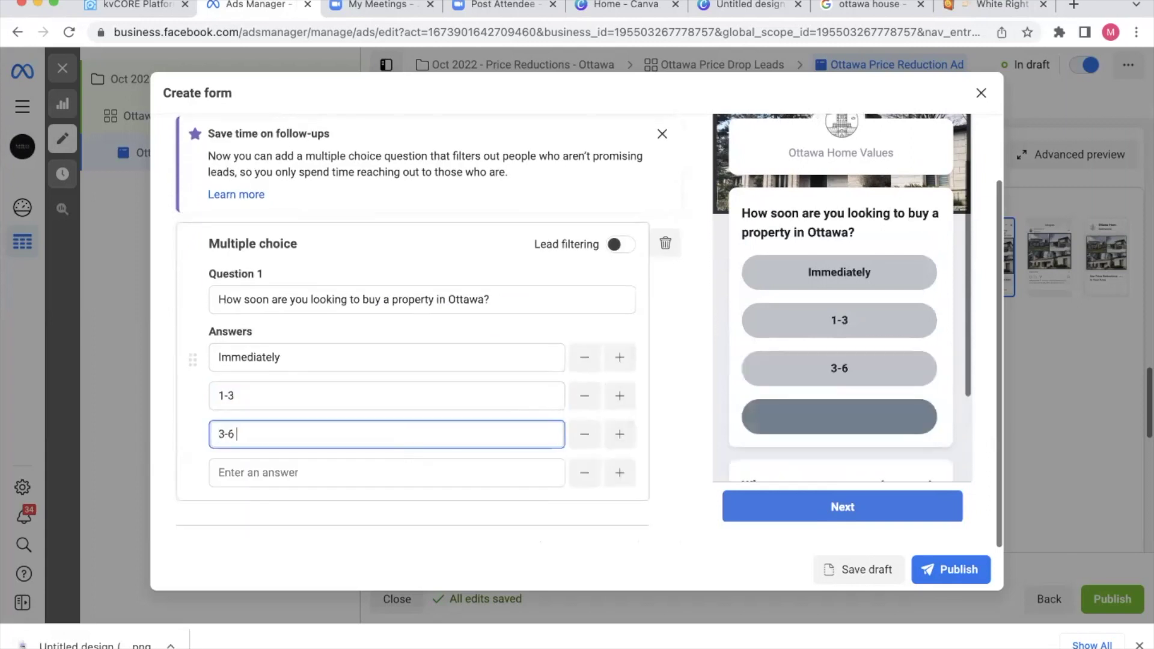
text(months)
key(BackSpace)
key(BackSpace)
key(BackSpace)
key(BackSpace)
key(BackSpace)
text(onths)
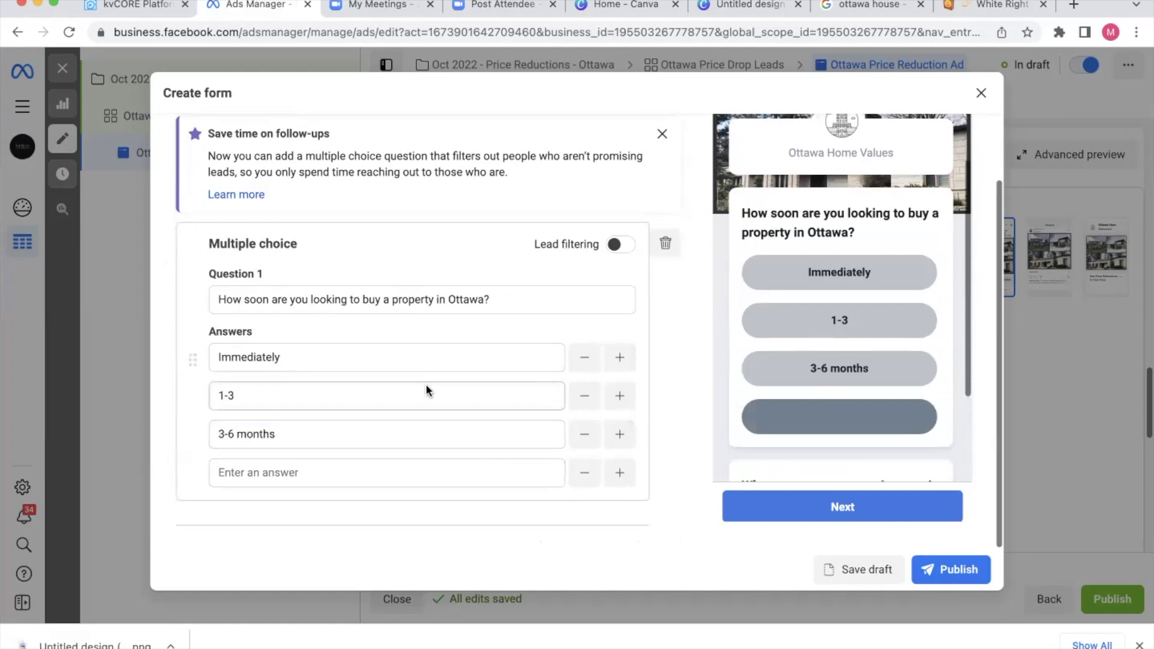
Complete '1-3 months' and add answers '6 months - 1 year' and '1 year +'.
click(427, 391)
text(months)
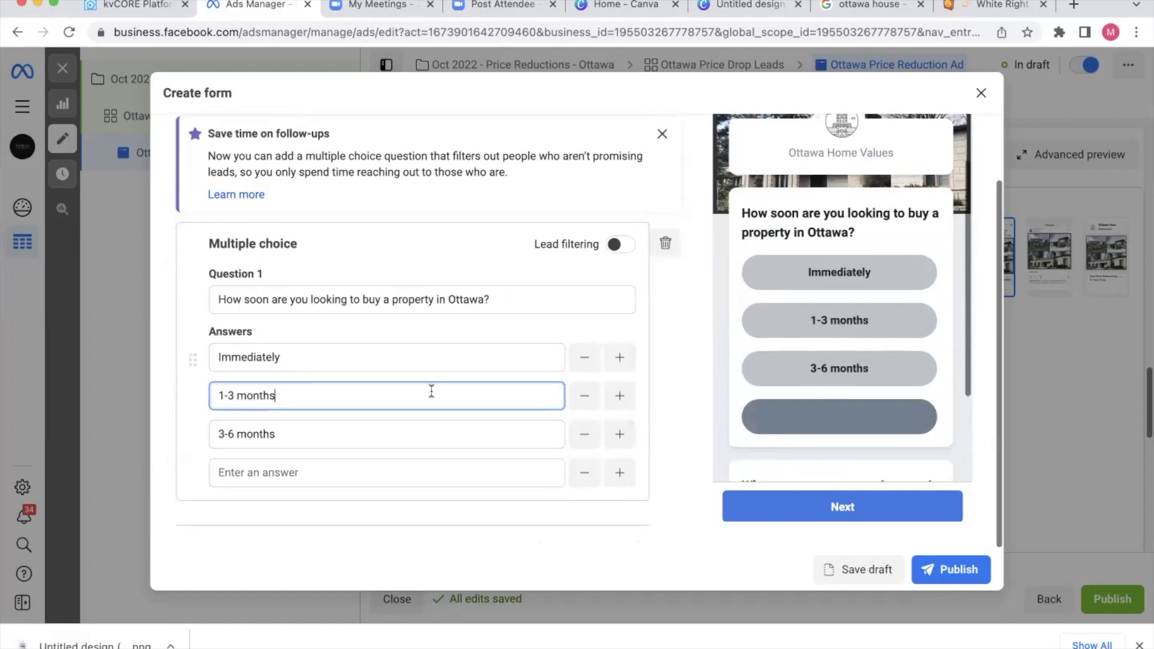
click(451, 469)
text(6 months - 1 year)
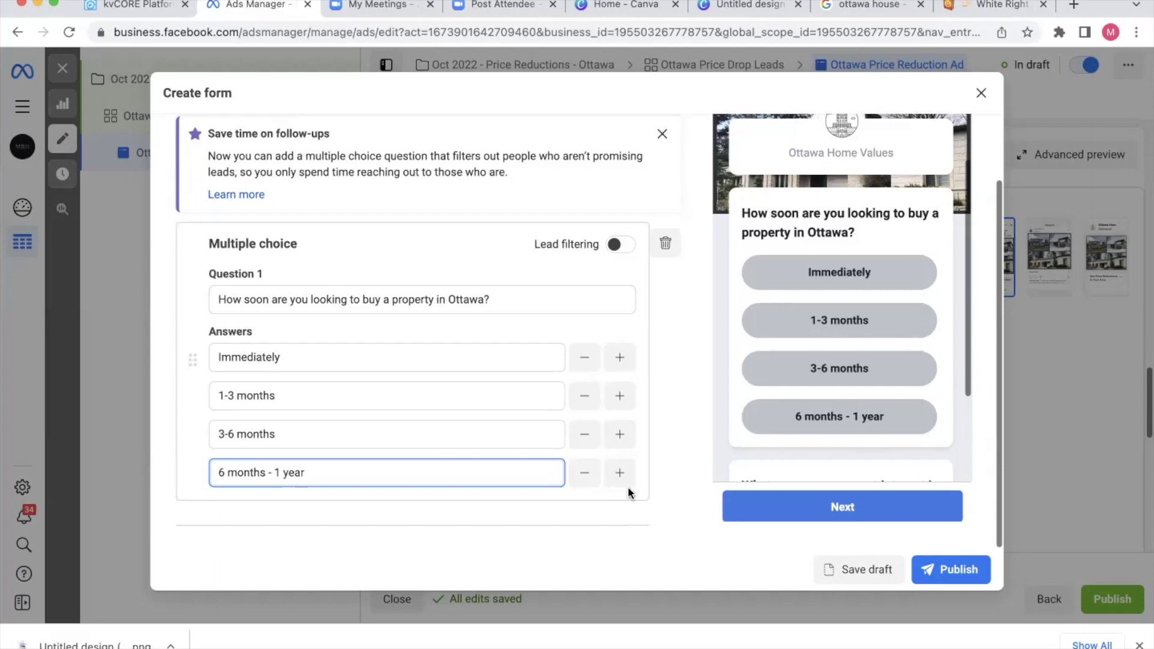
click(621, 474)
click(485, 516)
text(1 year +)
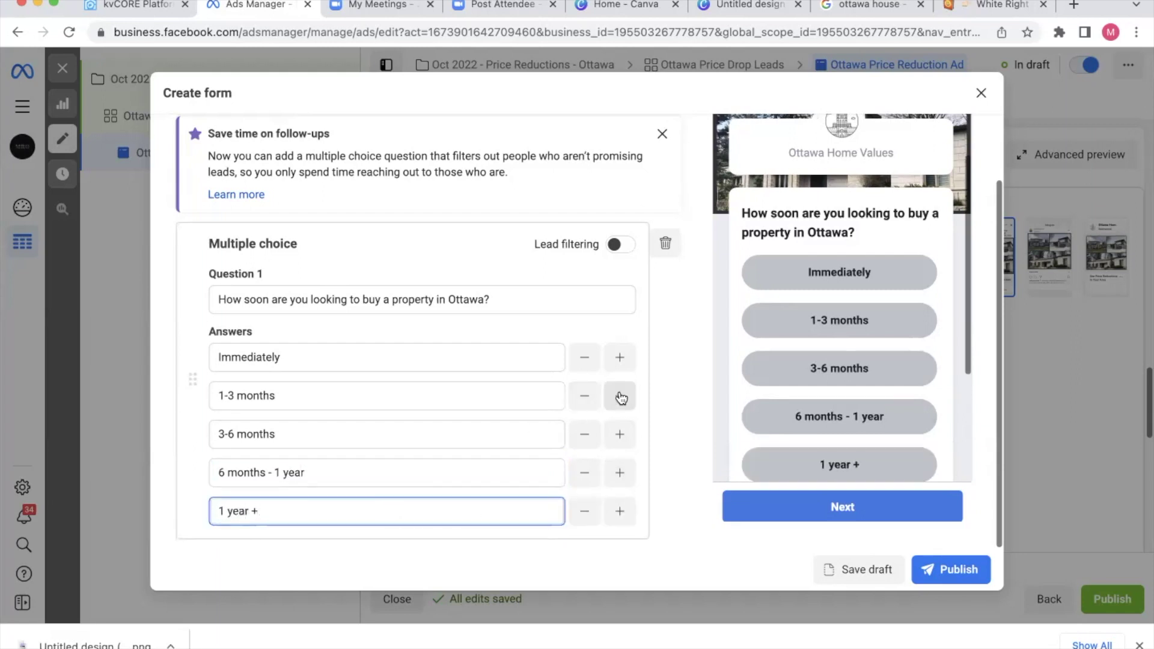
scroll(677, 331, down, 1)
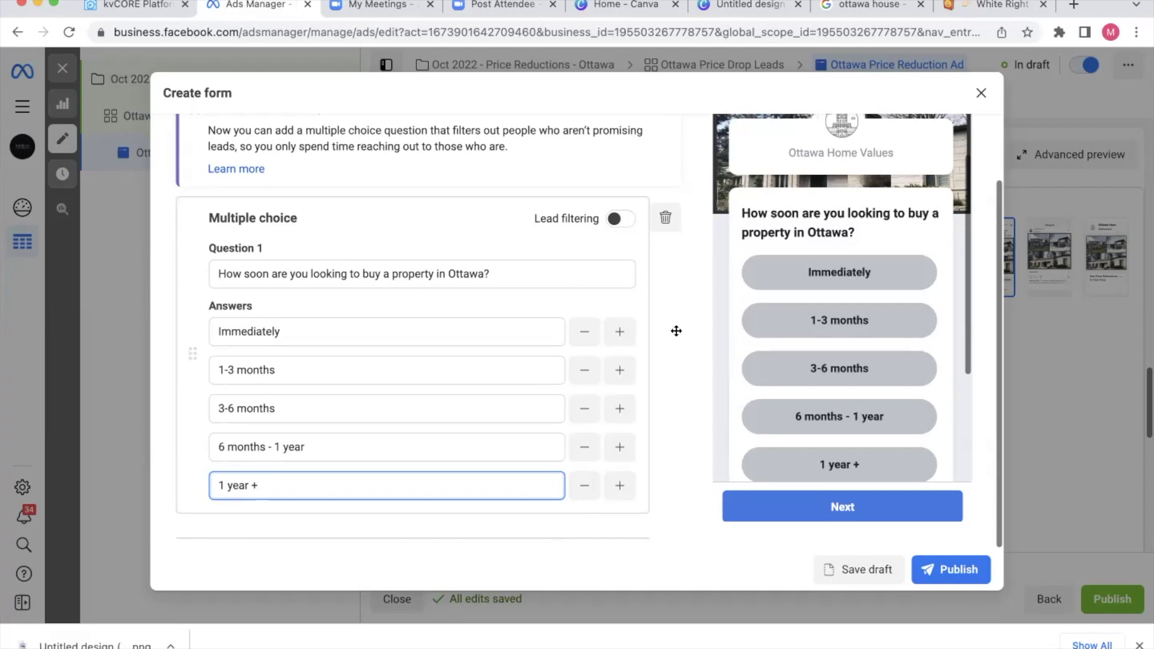
scroll(632, 366, down, 8)
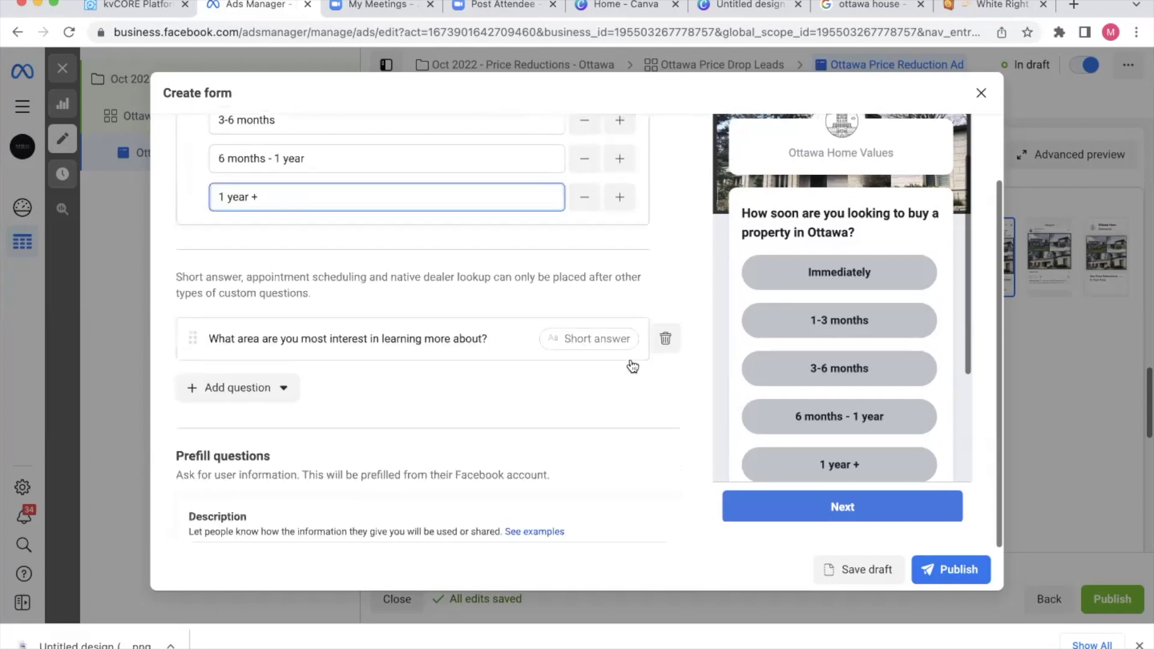
scroll(629, 358, up, 4)
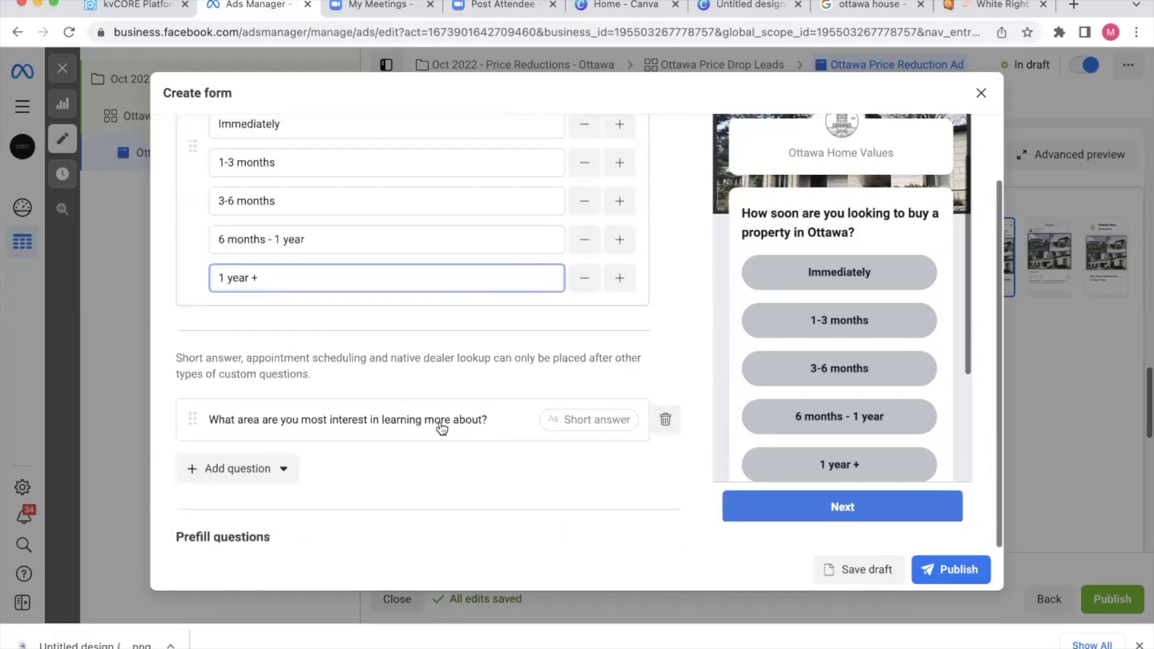
scroll(549, 348, down, 3)
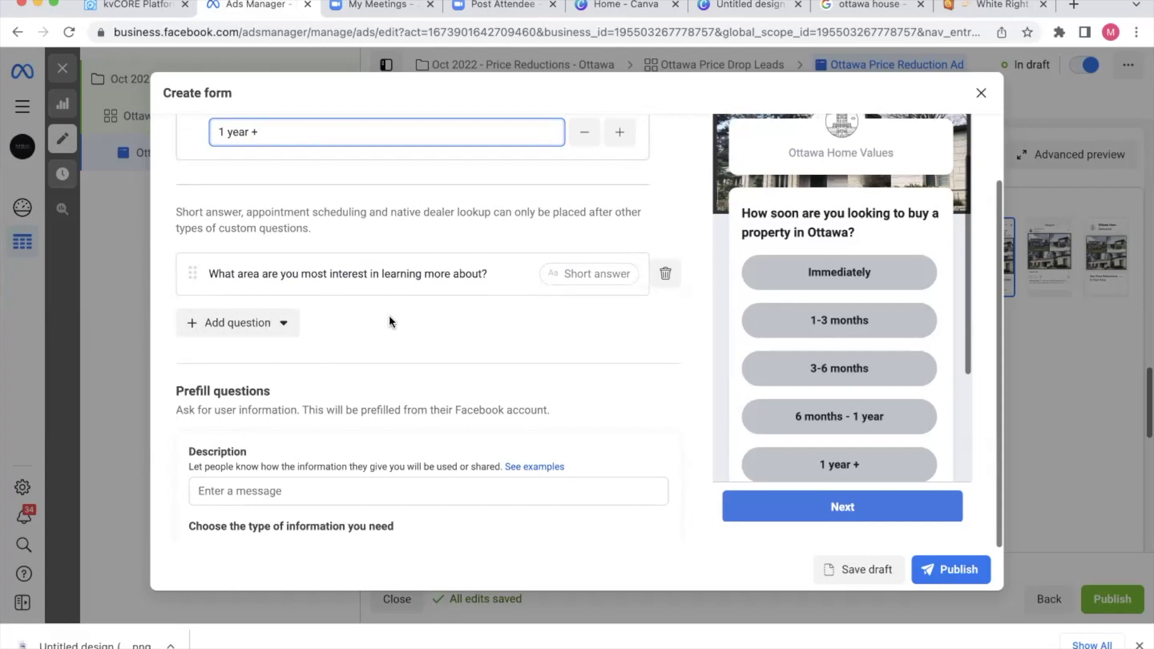
scroll(388, 315, down, 3)
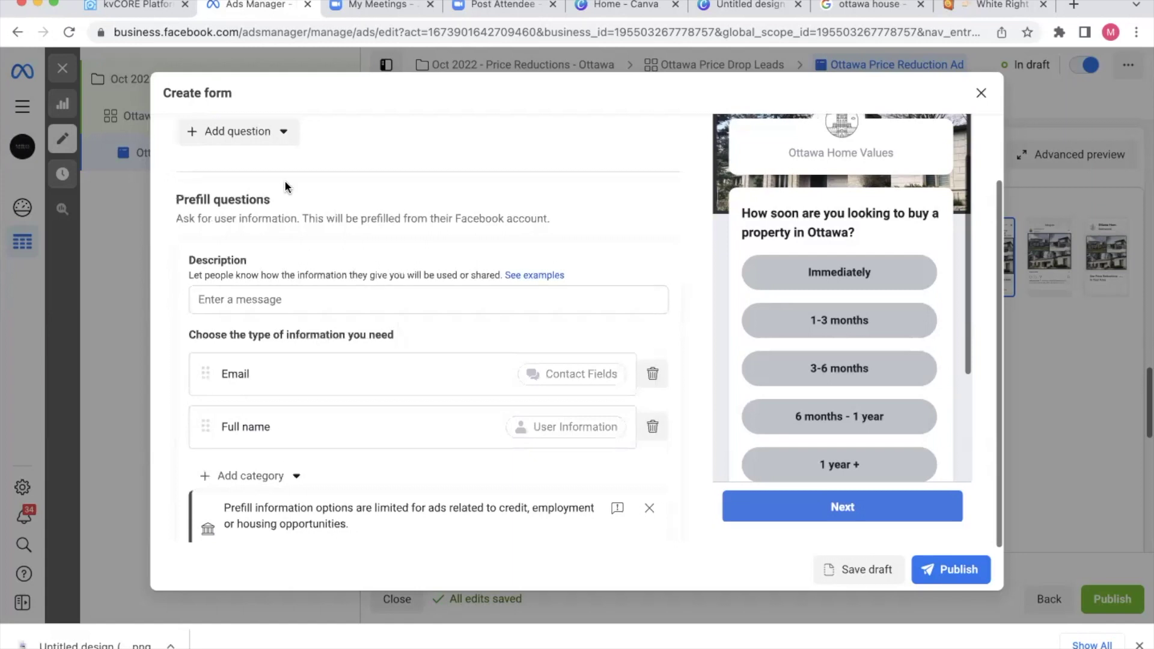
Replace the Full name prefill field with First name, placed above Email.
scroll(349, 399, down, 2)
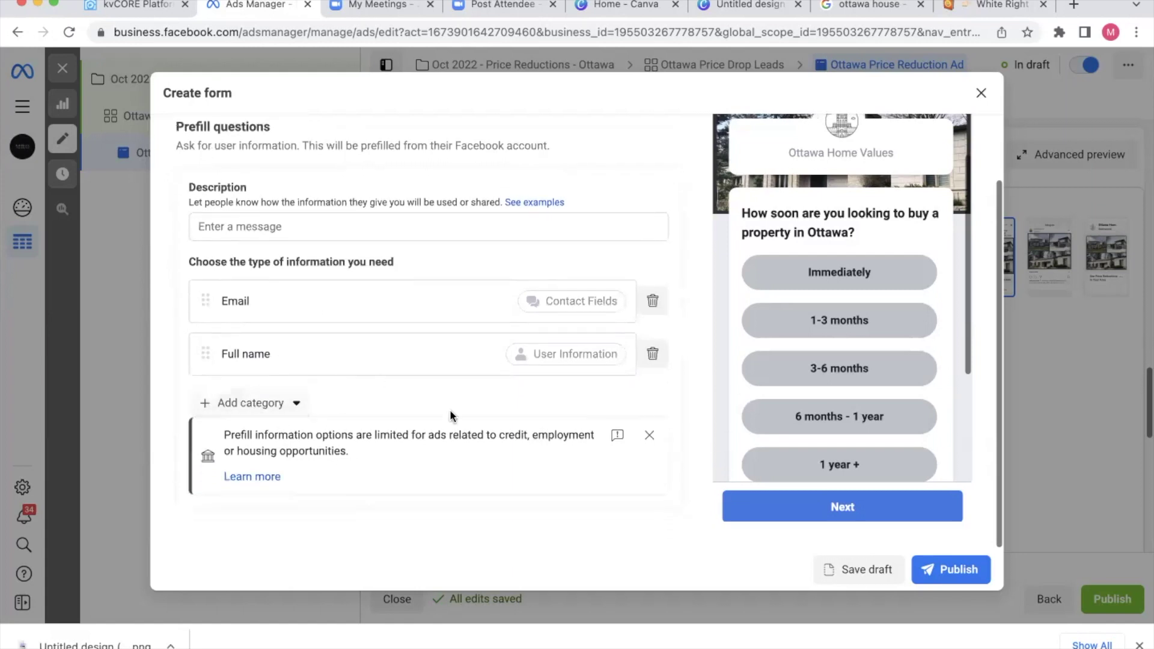
click(291, 398)
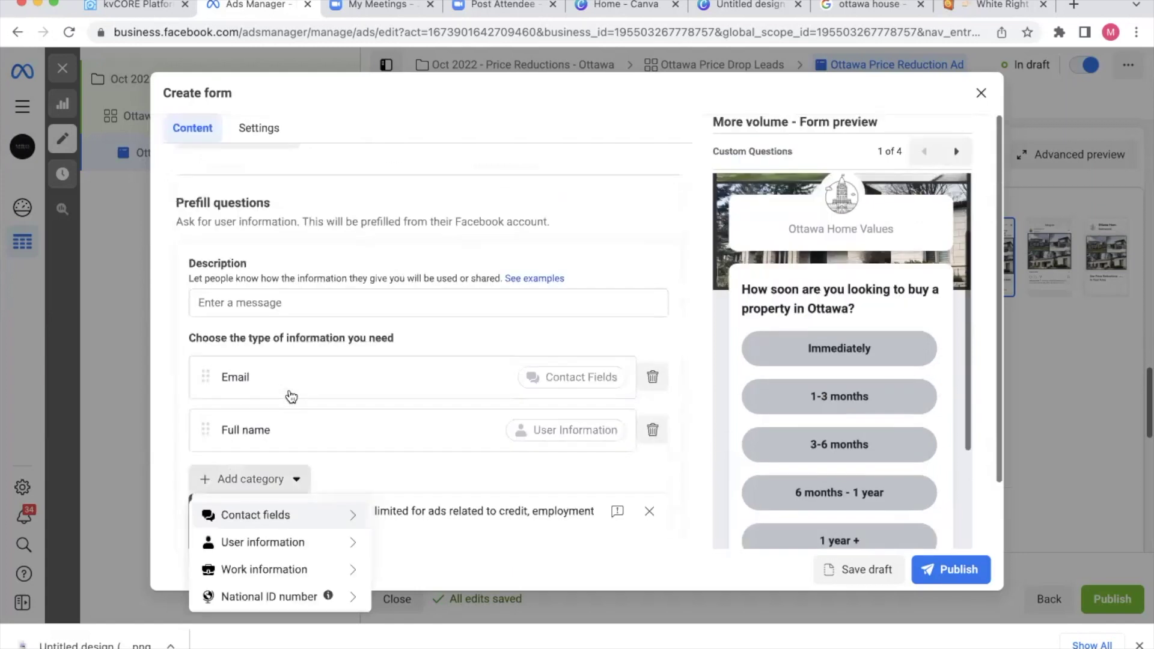
click(653, 430)
click(285, 427)
mouse_move(280, 461)
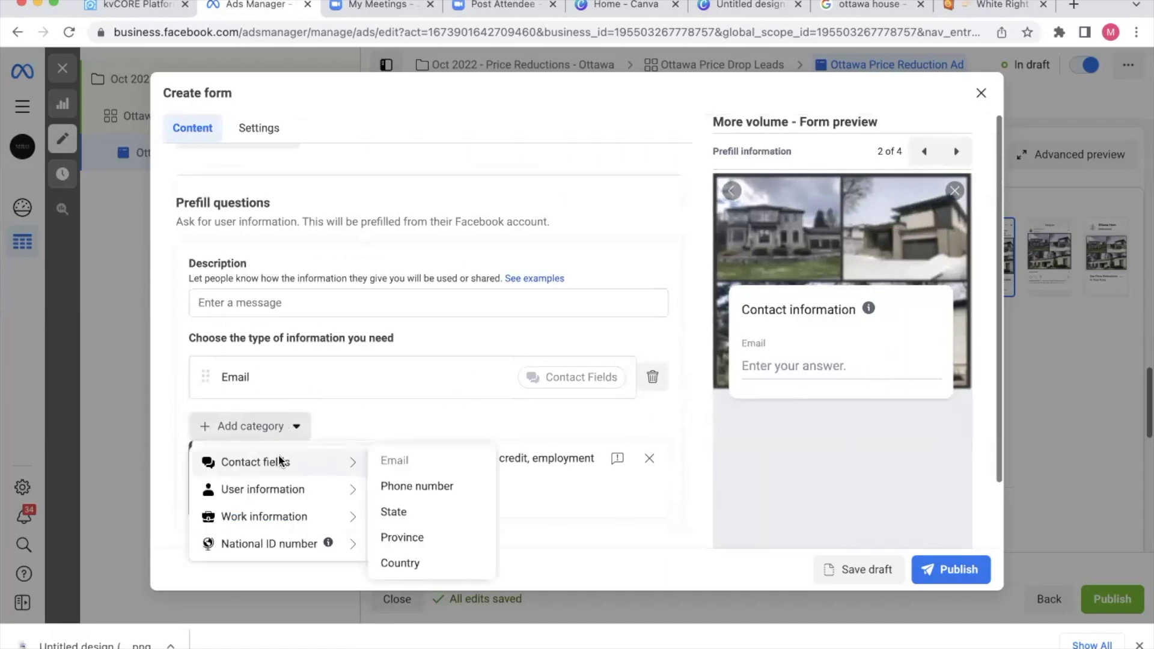
mouse_move(276, 487)
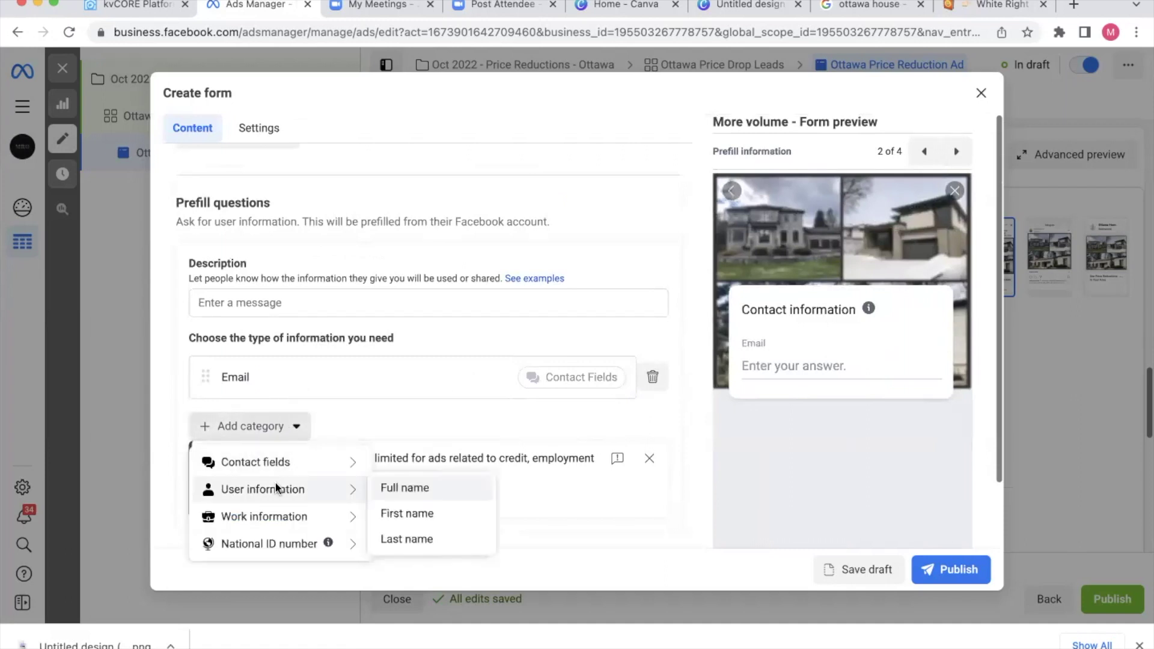
click(410, 513)
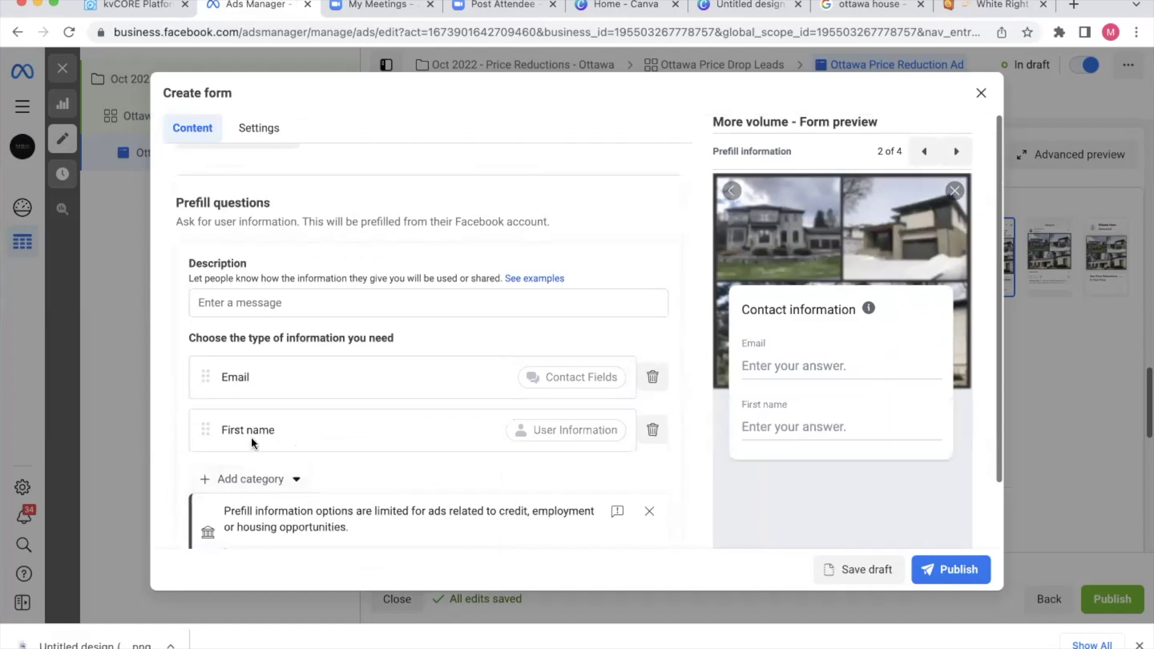
drag(206, 430, 207, 367)
Add a Last name field above Email, then add a Phone number prefill field.
click(228, 476)
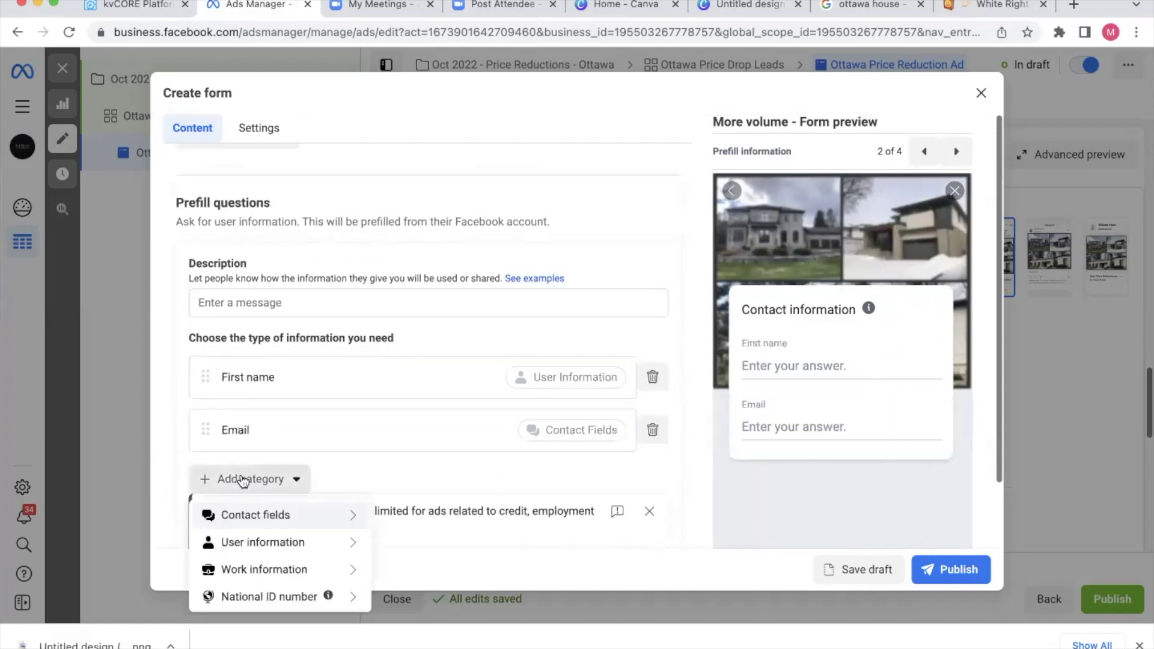
mouse_move(325, 542)
click(416, 591)
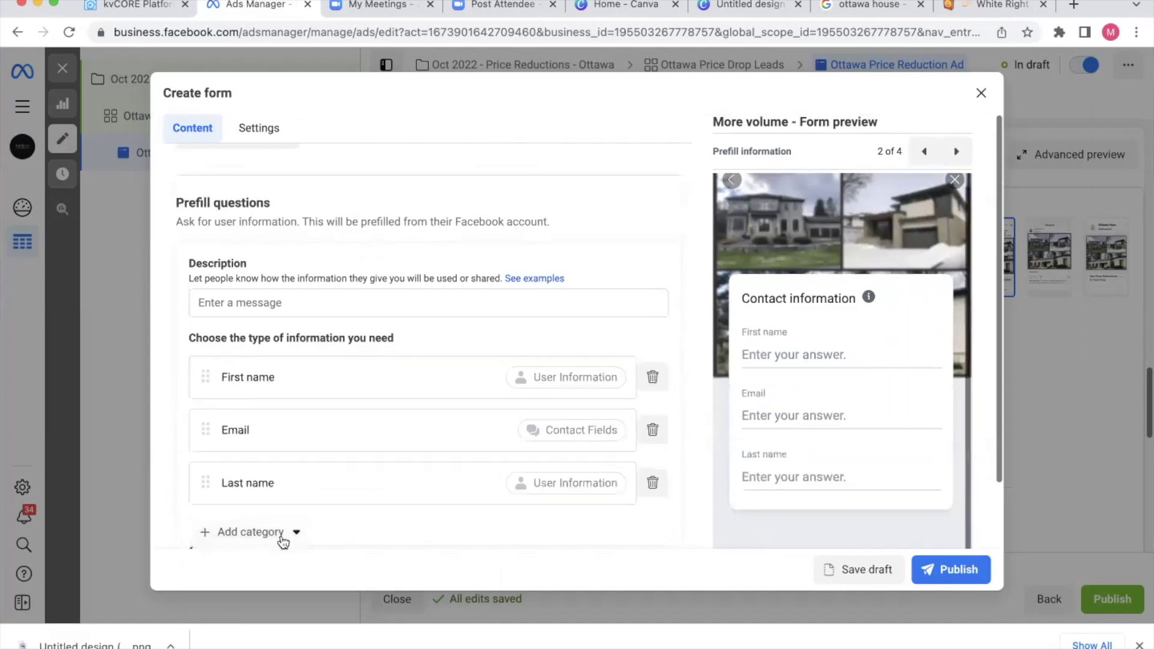
drag(205, 481, 204, 415)
scroll(291, 395, down, 2)
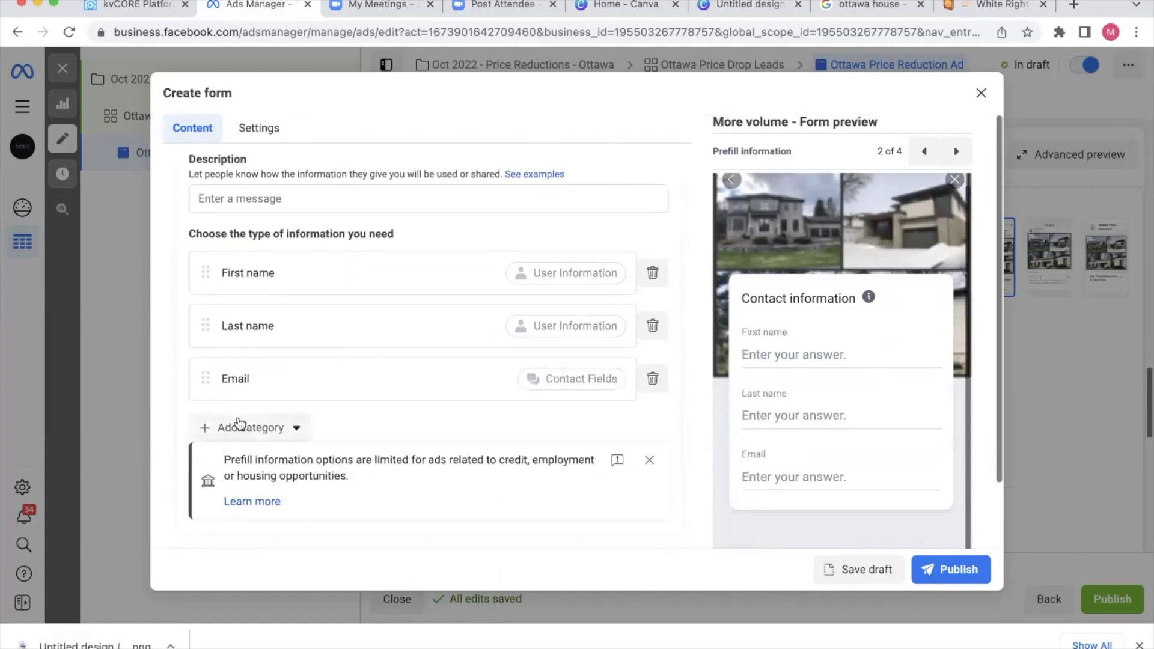
click(239, 427)
mouse_move(262, 466)
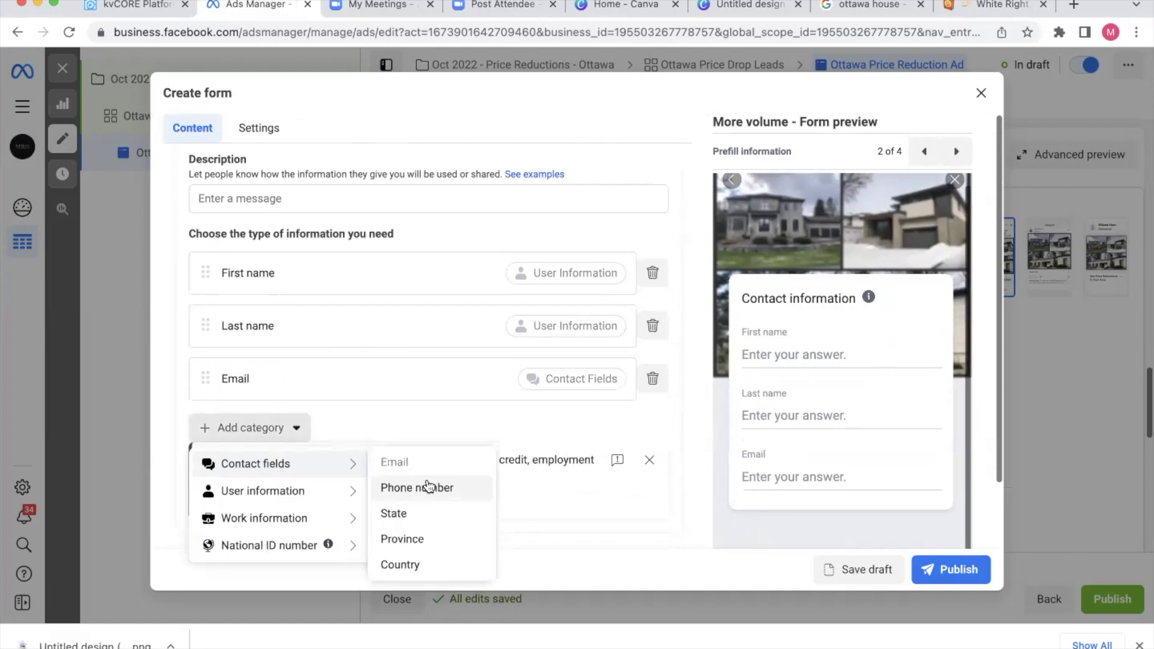
click(425, 487)
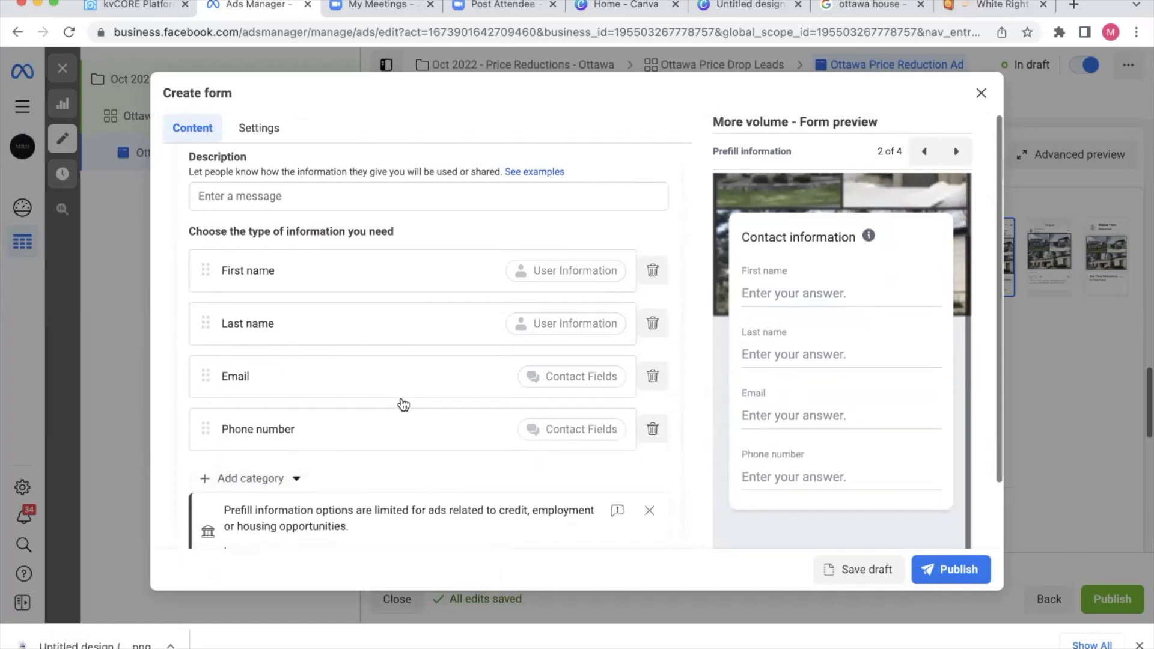
scroll(400, 403, down, 3)
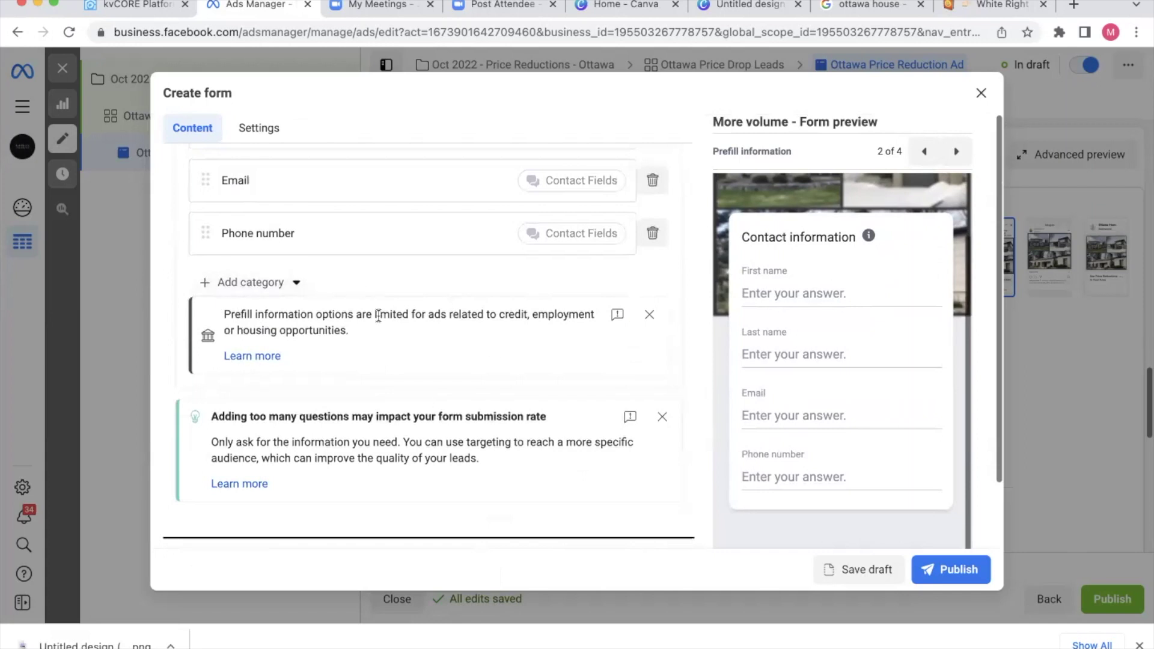
scroll(413, 337, up, 5)
scroll(251, 210, up, 10)
Collapse Questions, expand Privacy policy and set its link text to 'Privacy Policy'.
click(227, 311)
click(273, 367)
scroll(319, 377, down, 1)
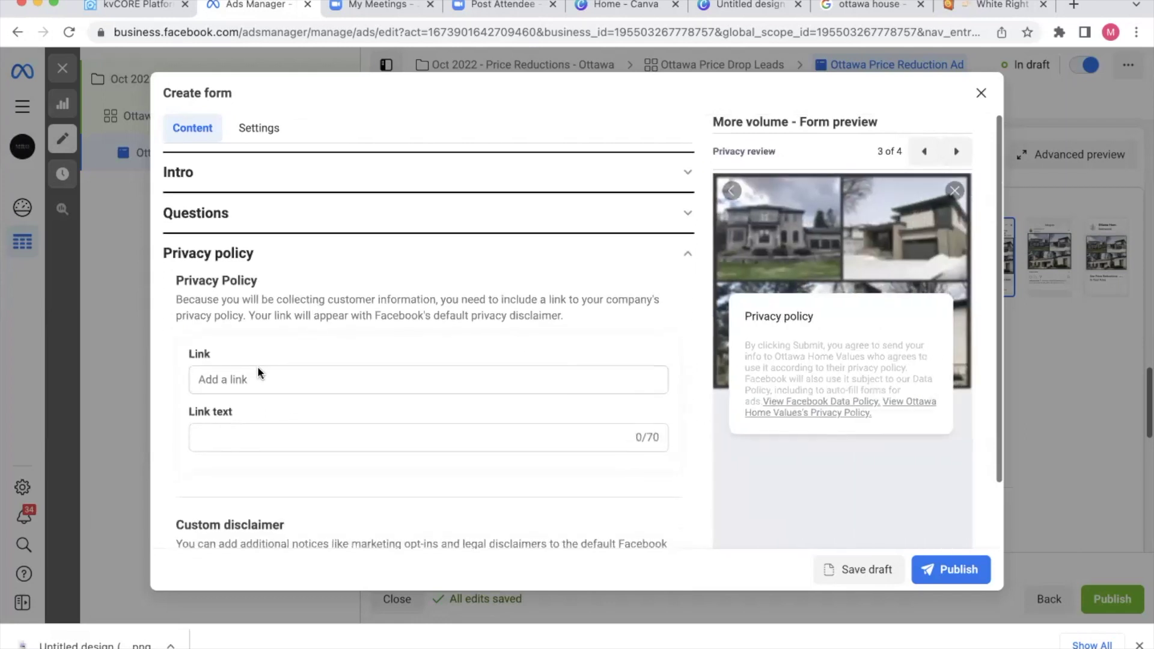
click(258, 377)
click(263, 513)
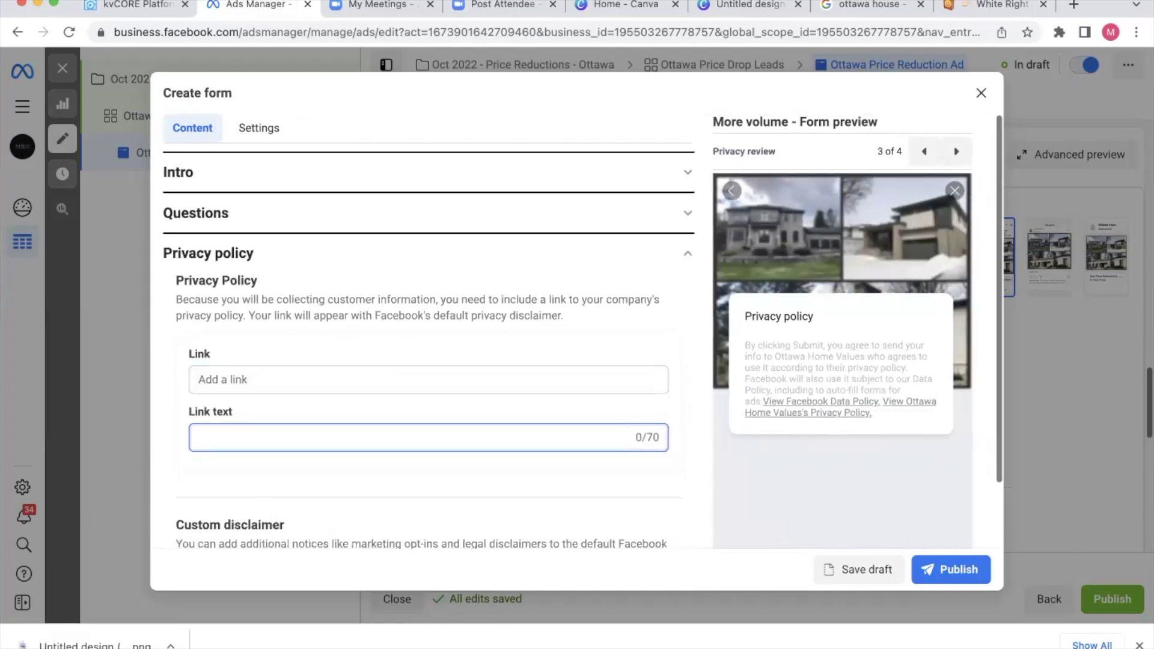
text(Privacy Policy)
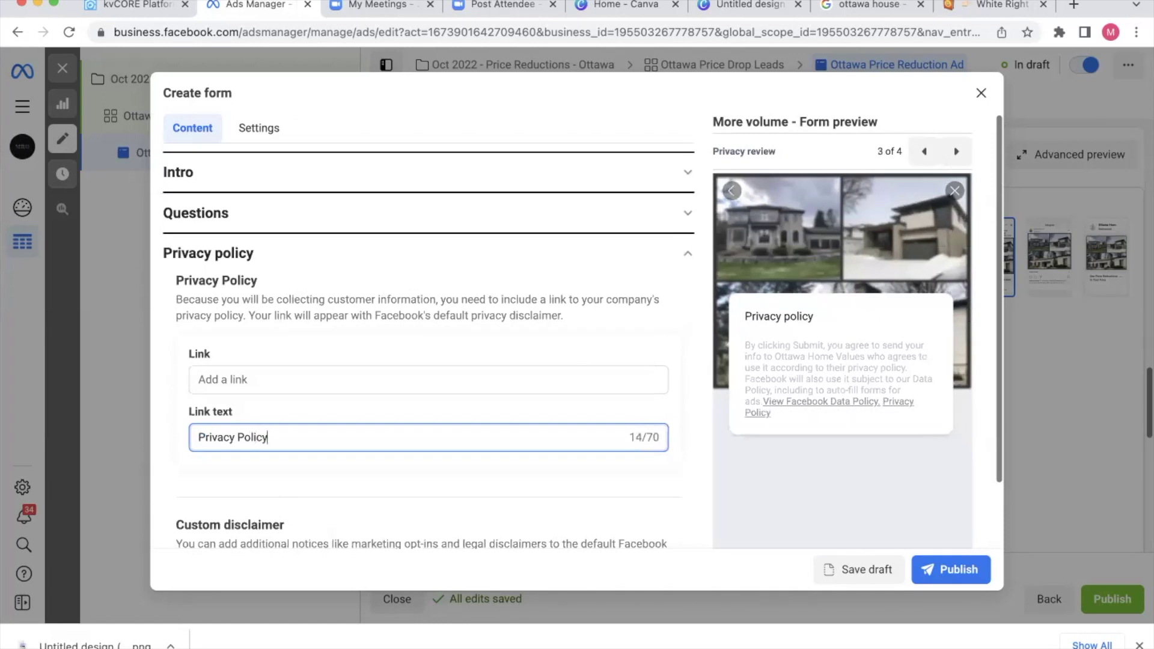
Load liveottawa.ca in a new tab and copy its privacy policy page address.
click(1074, 5)
text(liveottawa.ca)
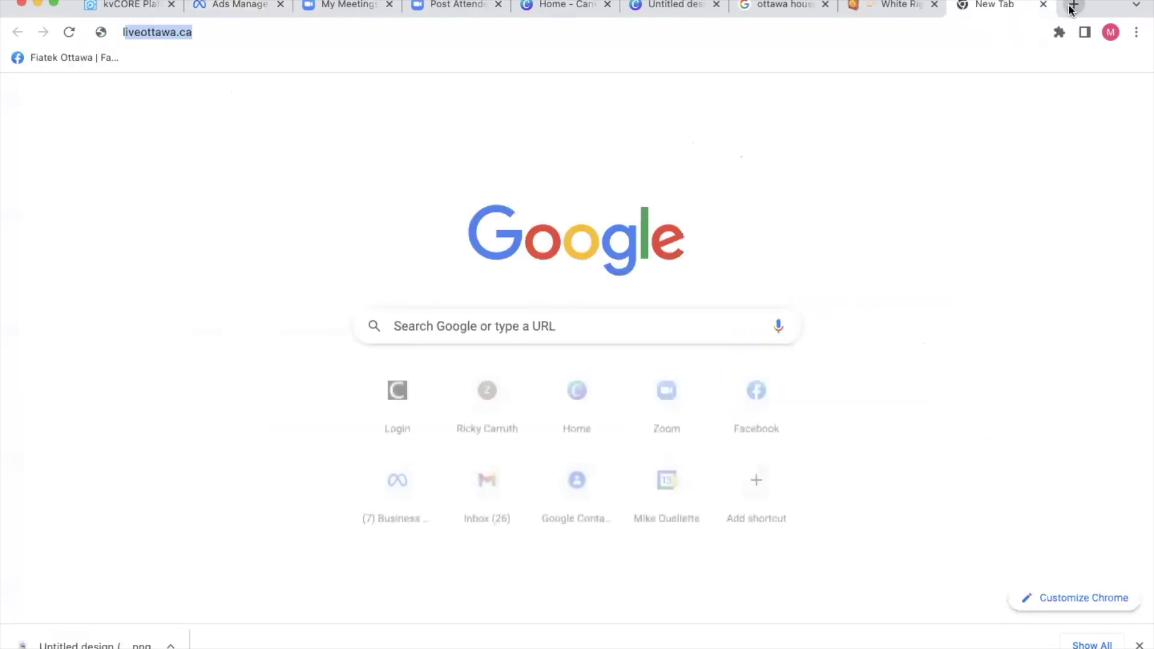
key(Return)
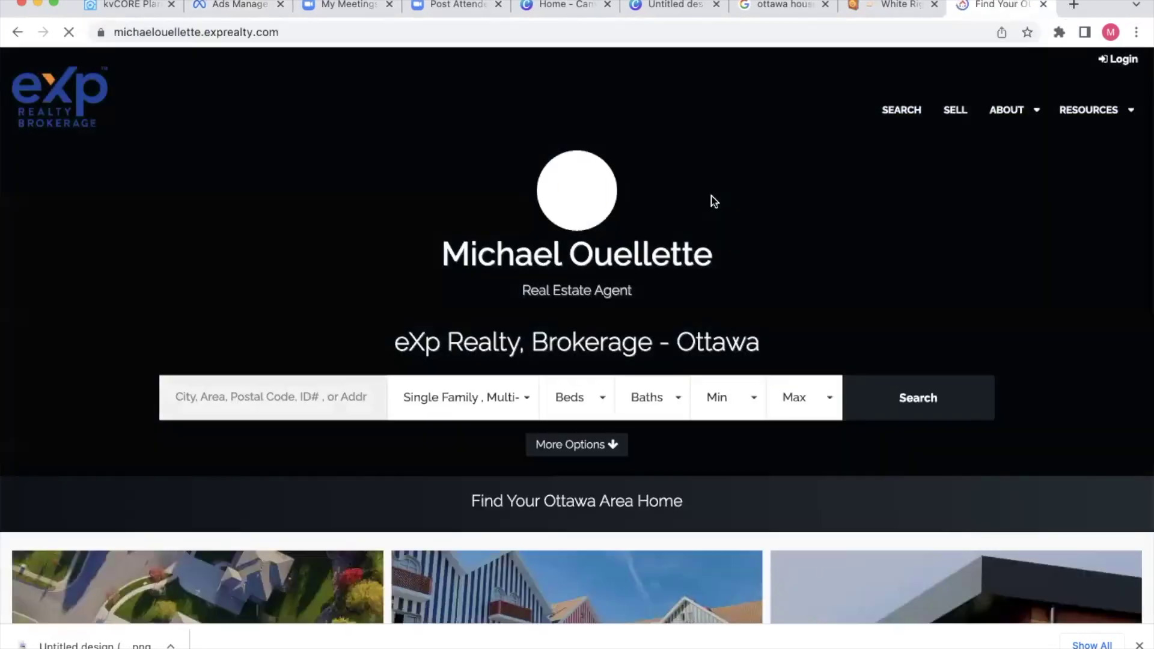
scroll(511, 354, down, 7)
scroll(511, 359, down, 10)
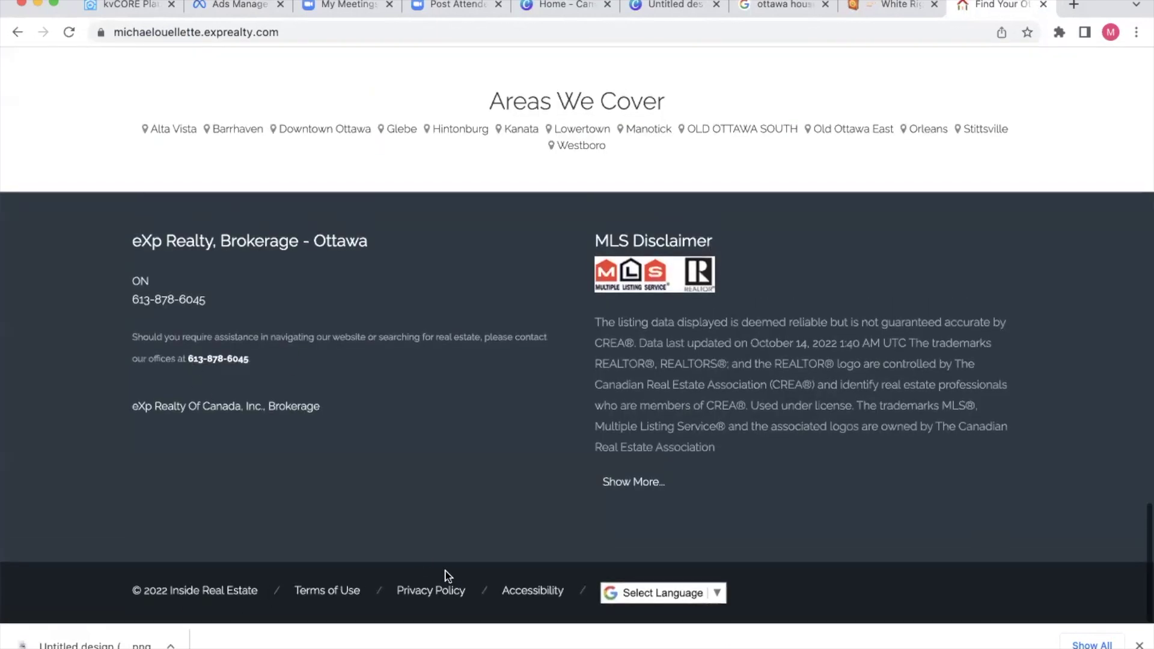
click(450, 591)
click(274, 34)
key(ctrl+c)
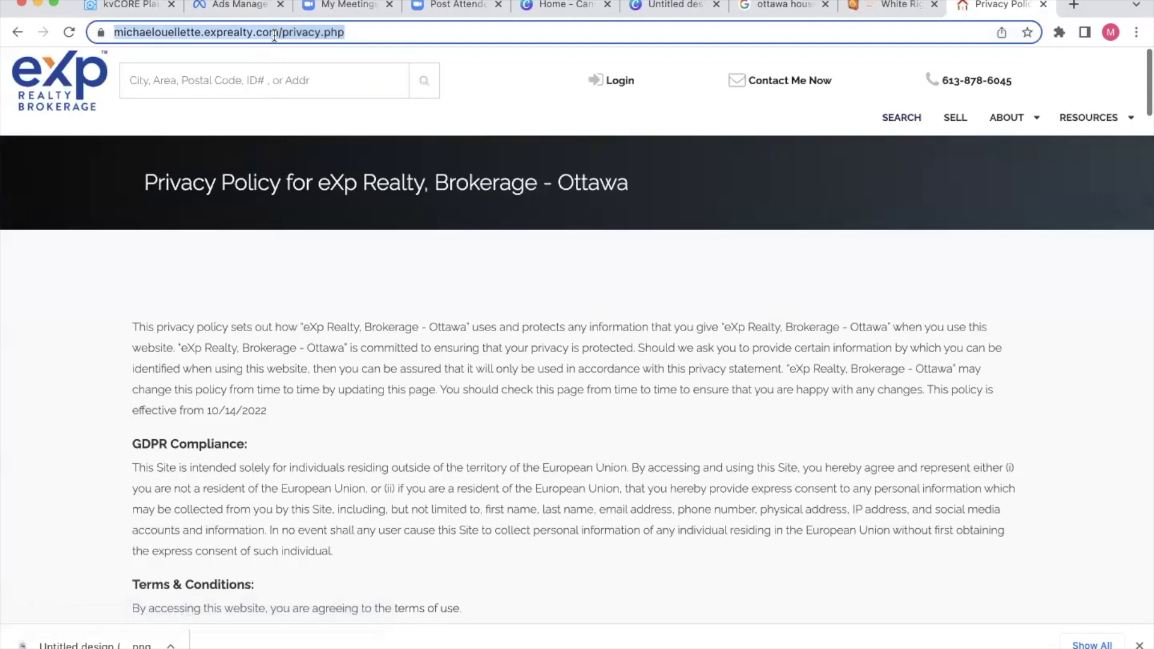
Paste the privacy.php address into the lead form's Privacy policy link field, then expand Message for leads.
click(242, 6)
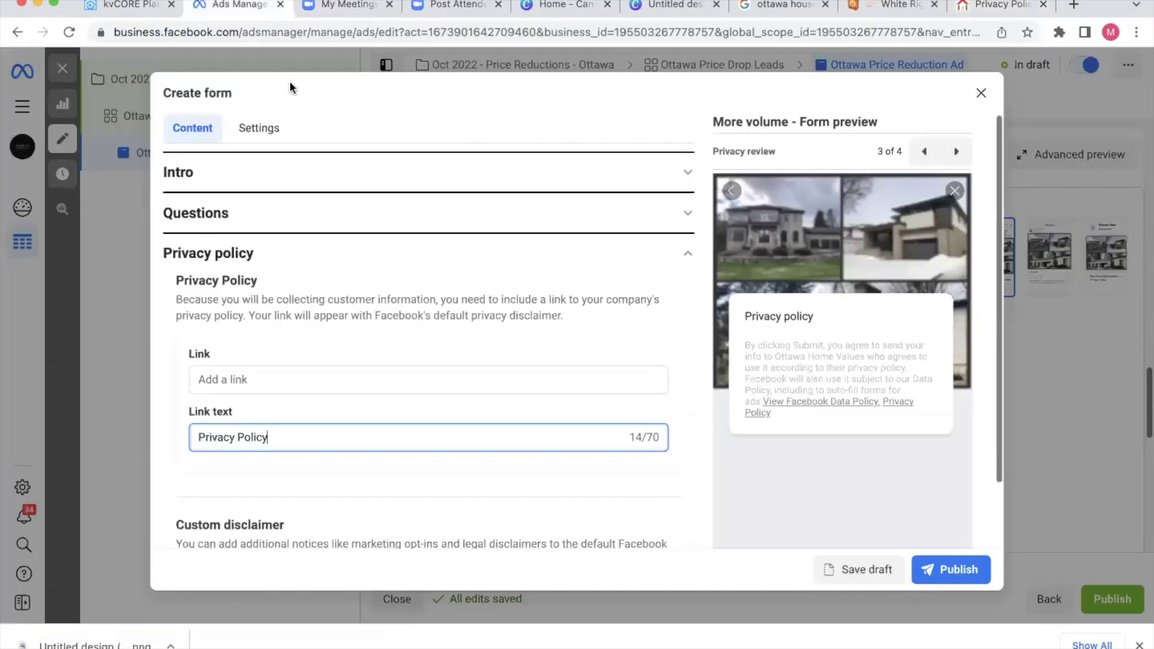
click(247, 381)
key(ctrl+v)
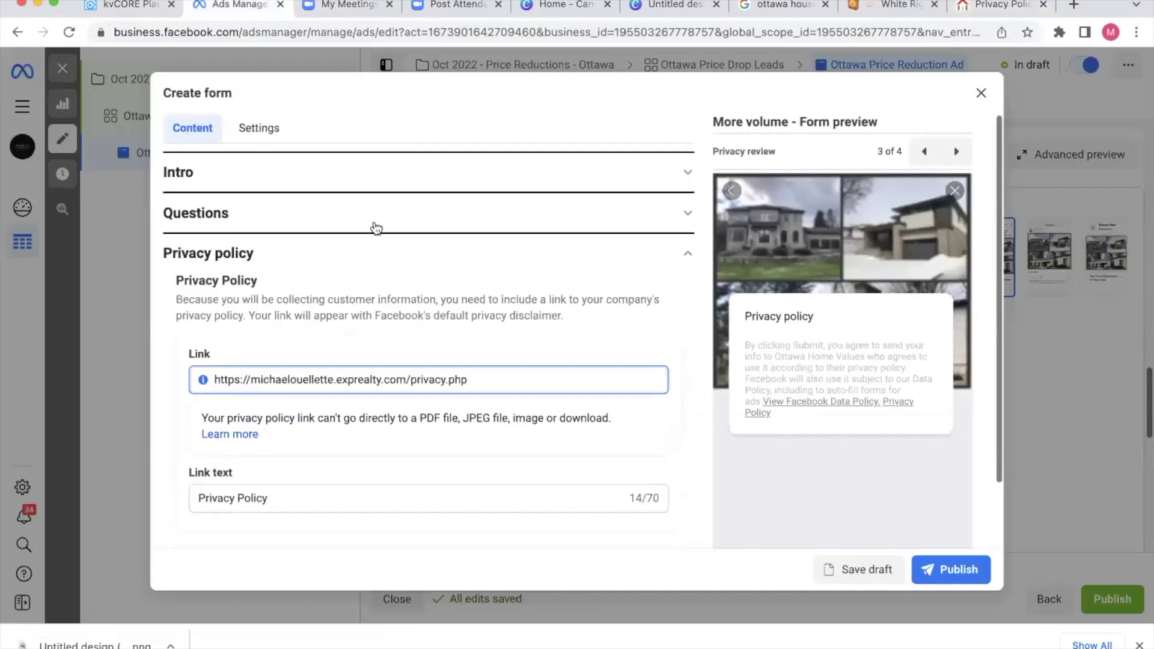
click(270, 254)
click(272, 407)
scroll(370, 431, down, 3)
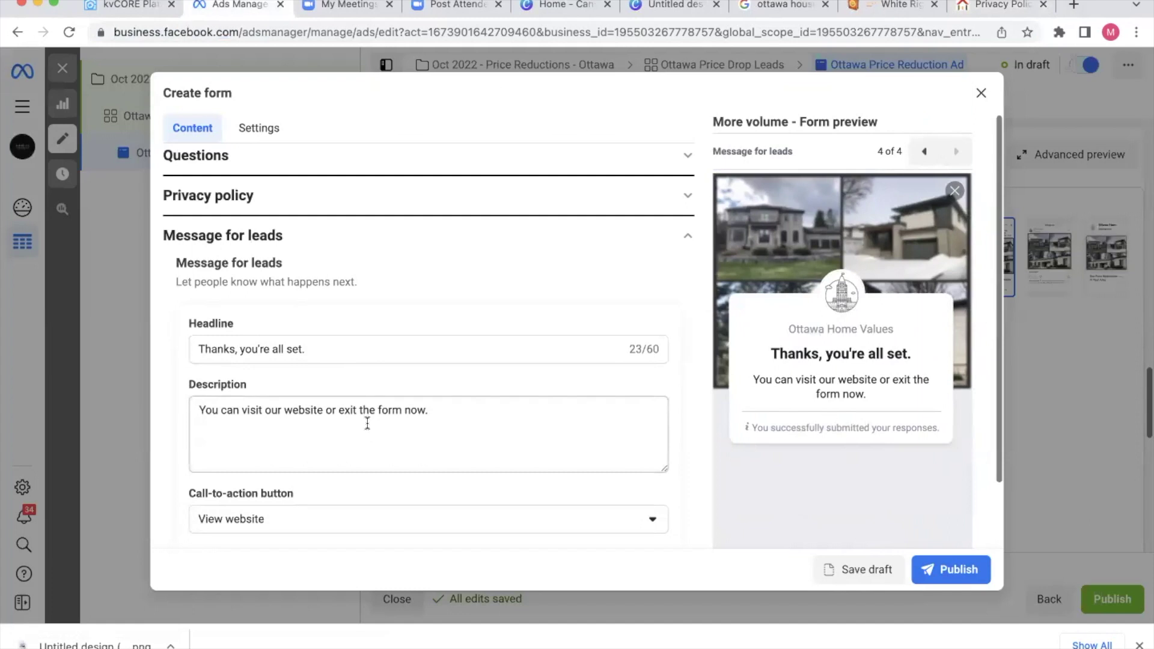
Replace the thank-you description with a two-paragraph note to check email, including promotions or junk inbox.
triple_click(330, 351)
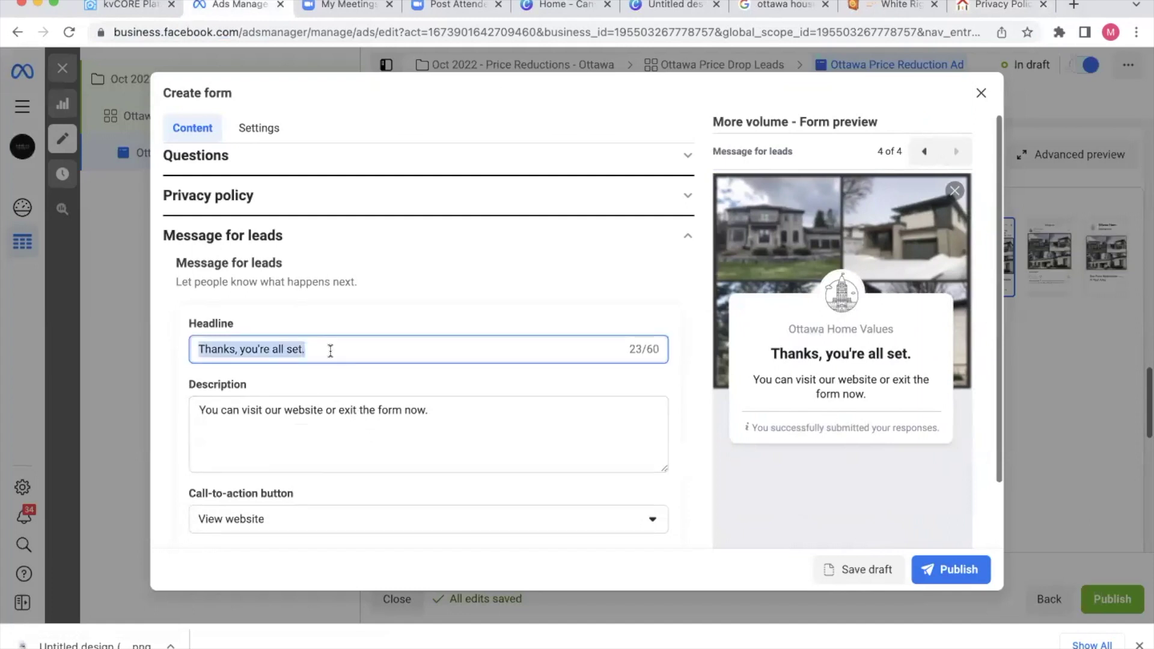
triple_click(322, 432)
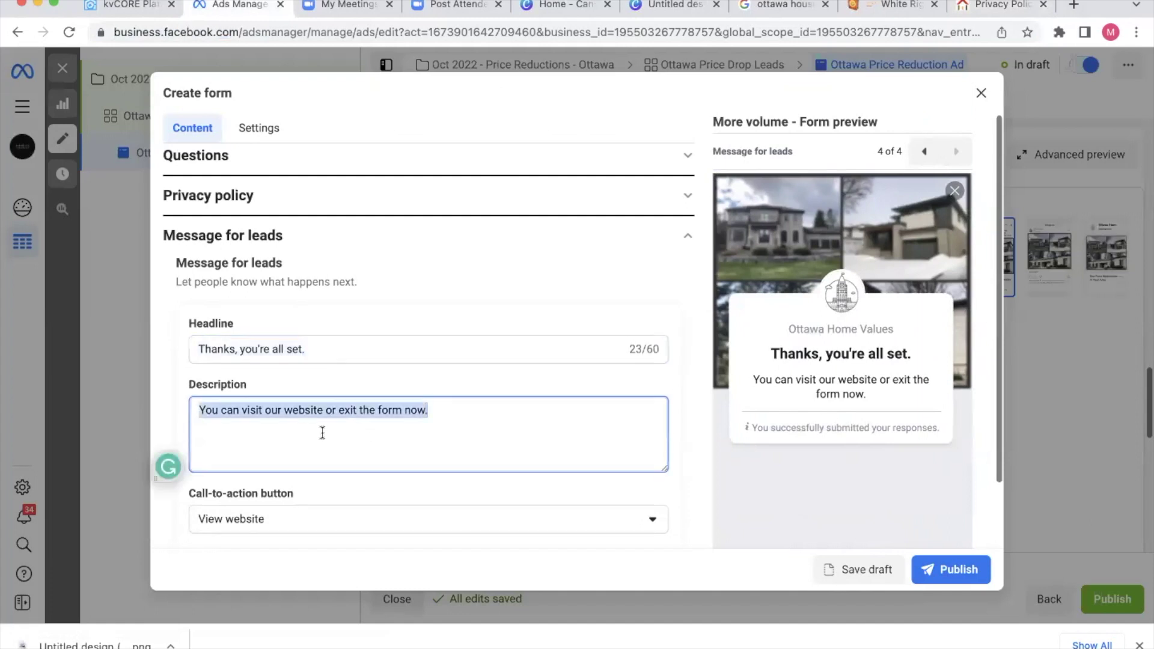
text(Check your )
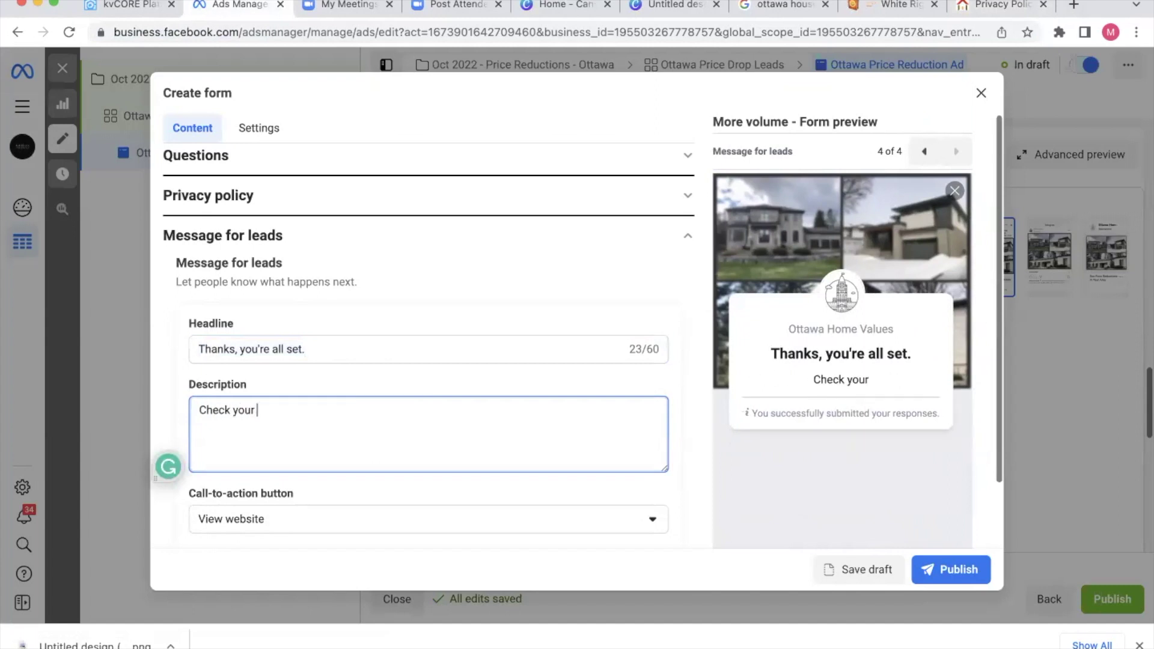
text(email shortly fo)
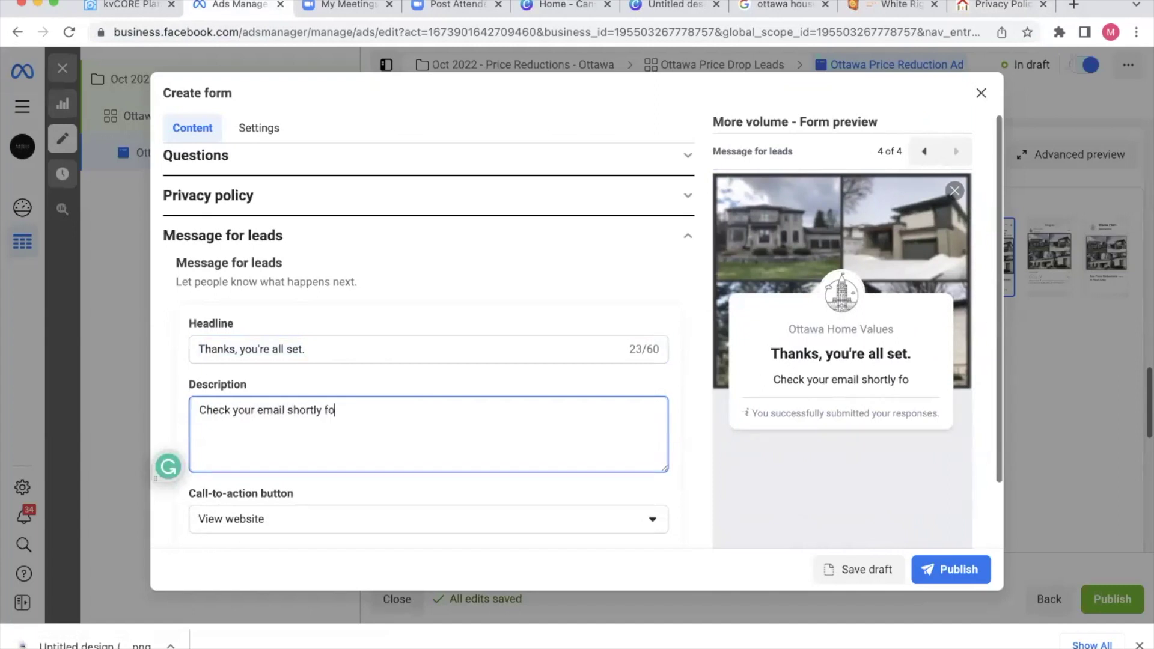
text(r your custom li)
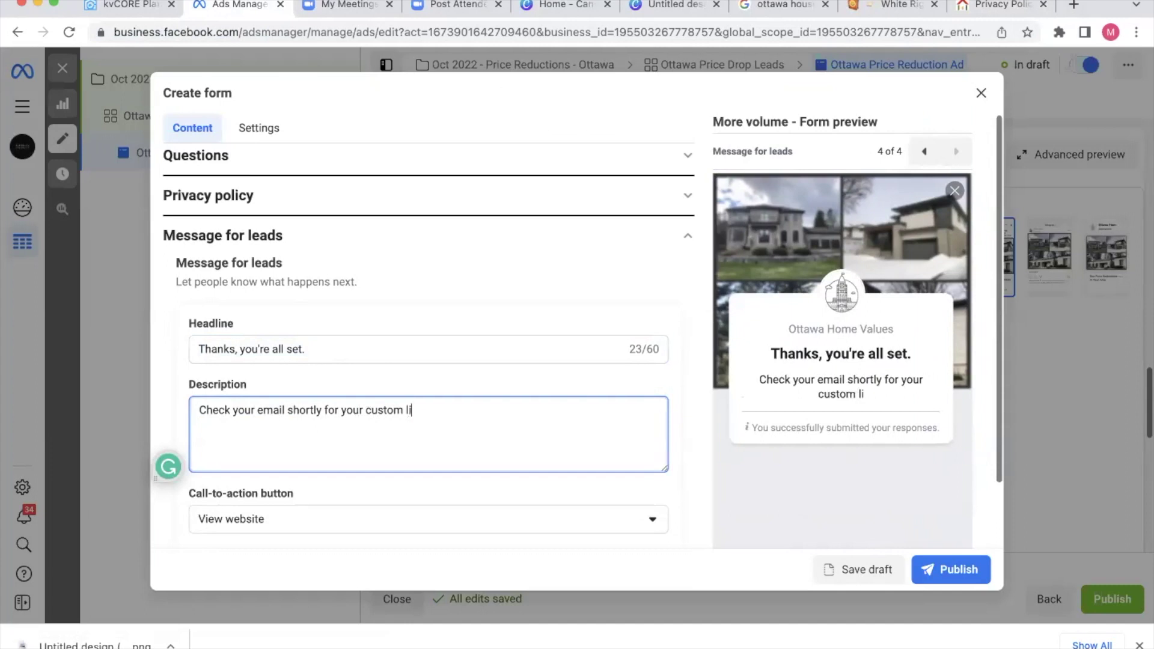
text(st of properties )
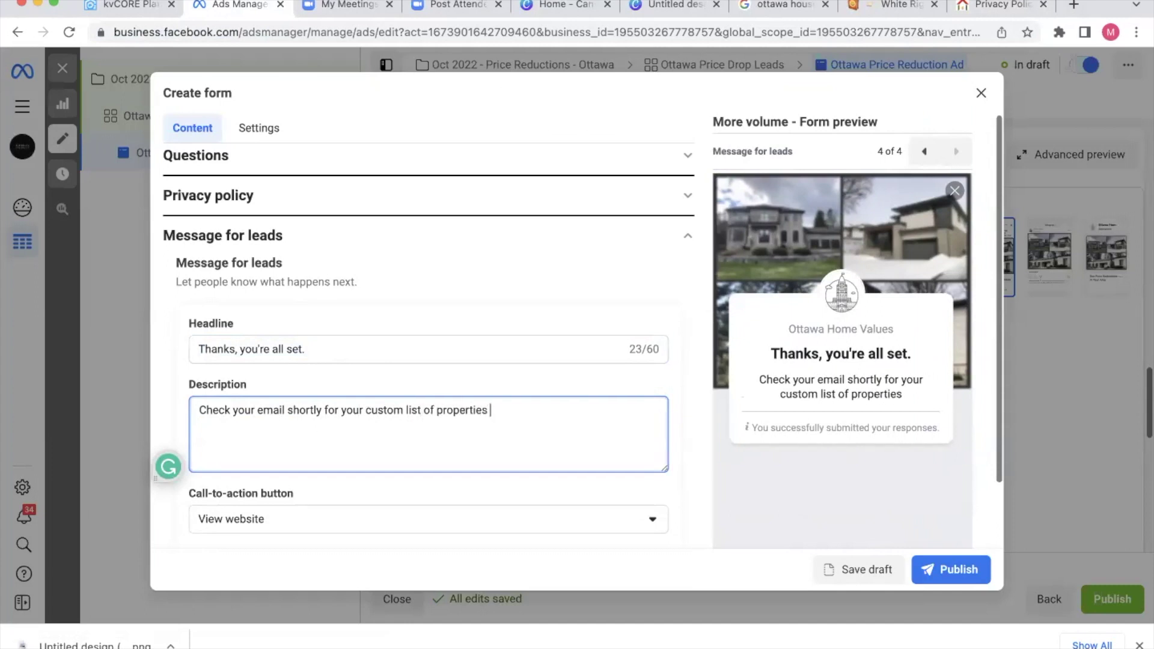
text(that have re)
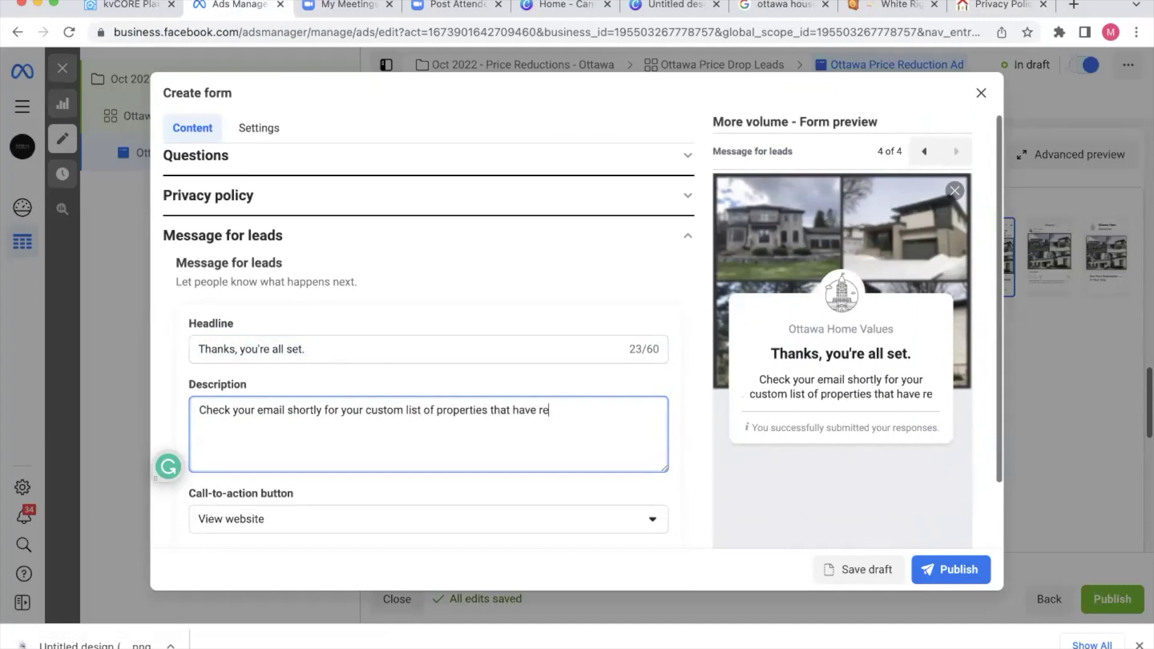
text(cently undergone a price reduction.)
key(Return)
key(Return)
text(Be)
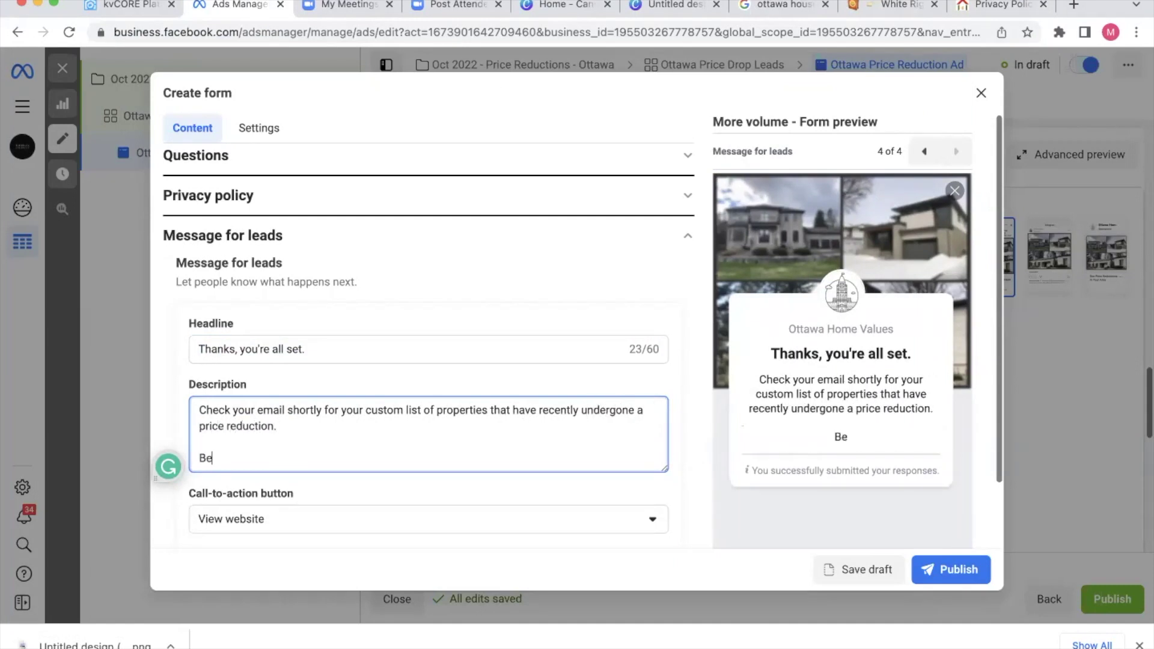
text( sure to cehck y)
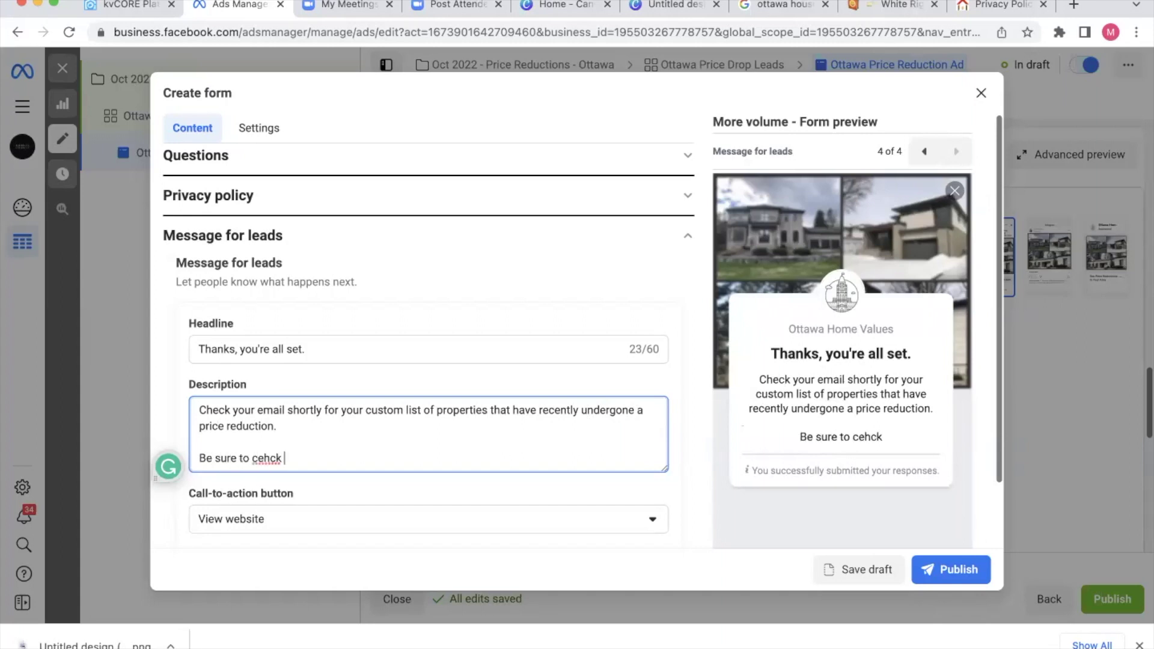
key(BackSpace)
key(BackSpace)
key(BackSpace)
key(BackSpace)
key(BackSpace)
key(BackSpace)
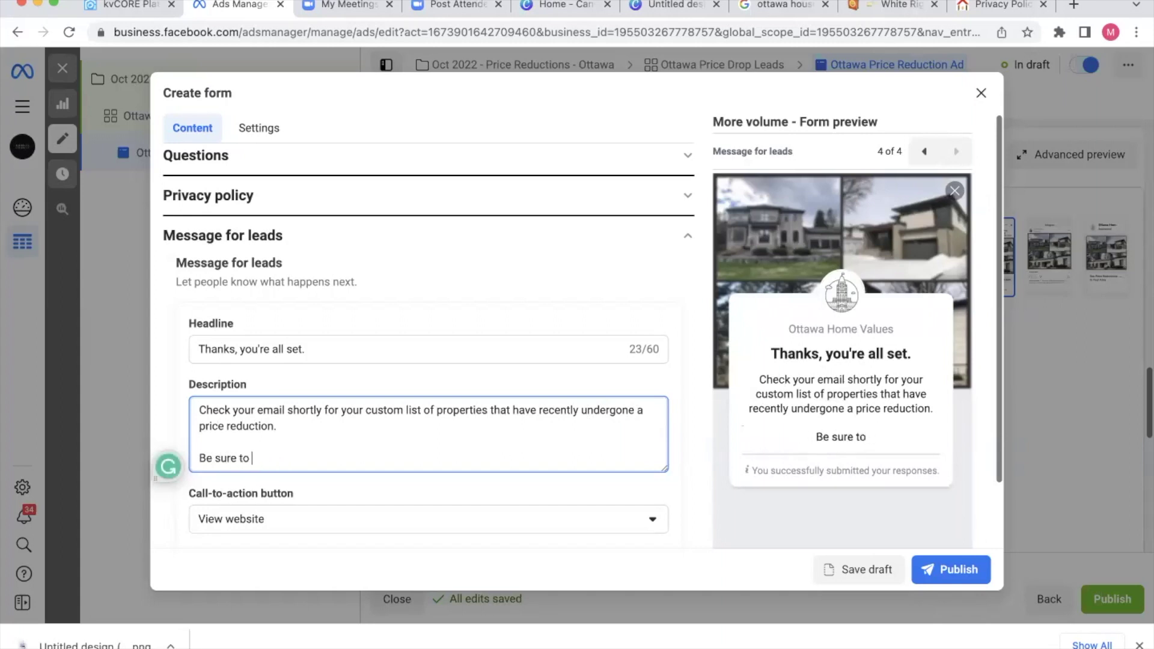
text(heck your proo)
key(BackSpace)
text(om)
key(BackSpace)
key(BackSpace)
text(motions or )
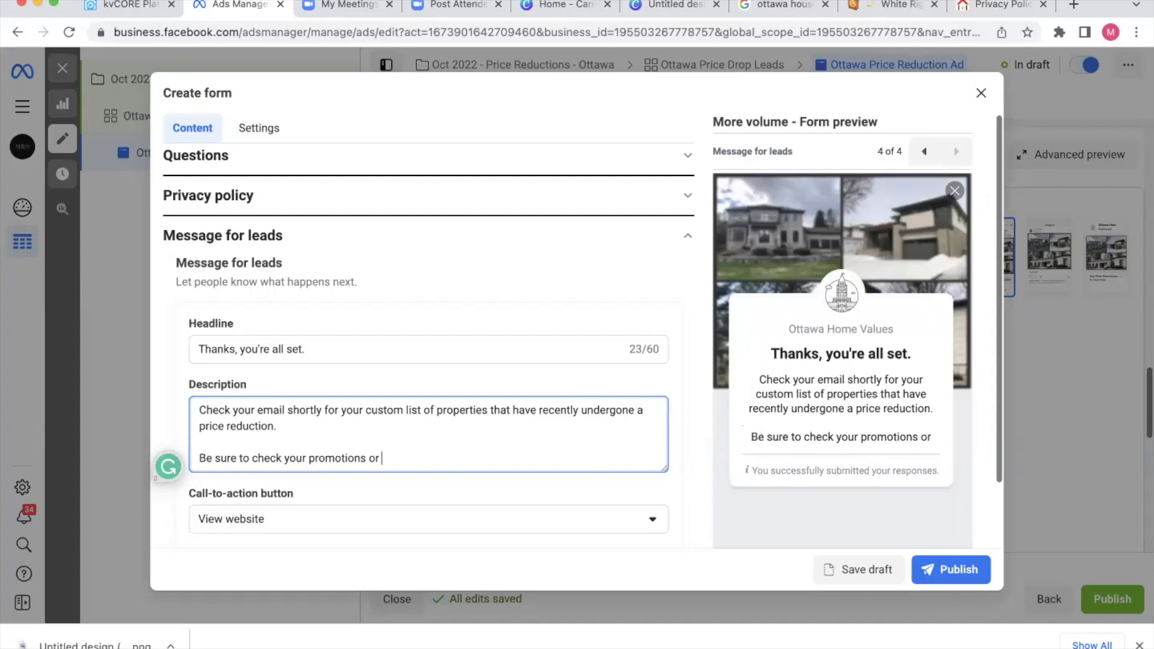
text(junk tab)
key(BackSpace)
key(BackSpace)
key(BackSpace)
key(BackSpace)
text(inbox)
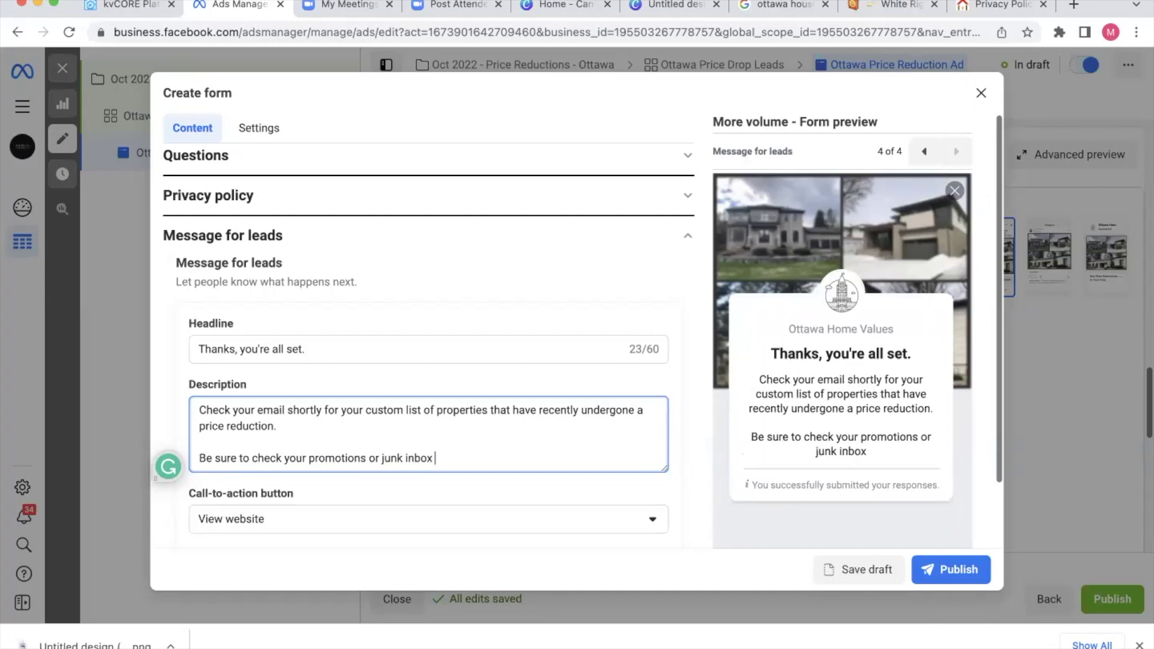
text( in case the initial emai)
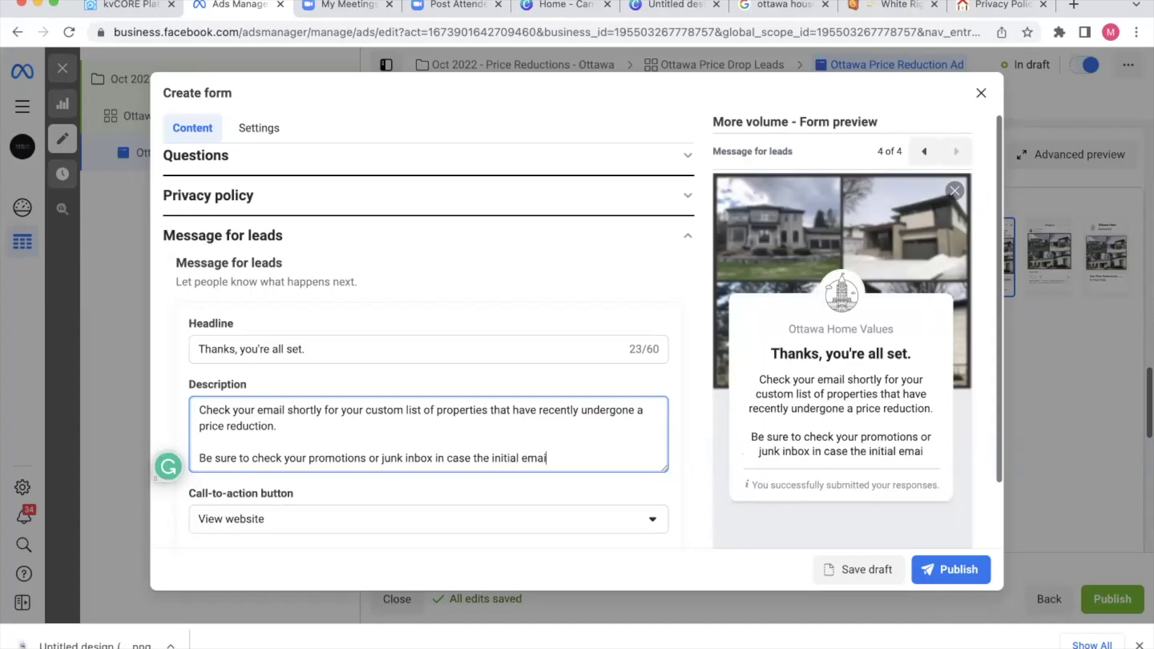
text(l went there.)
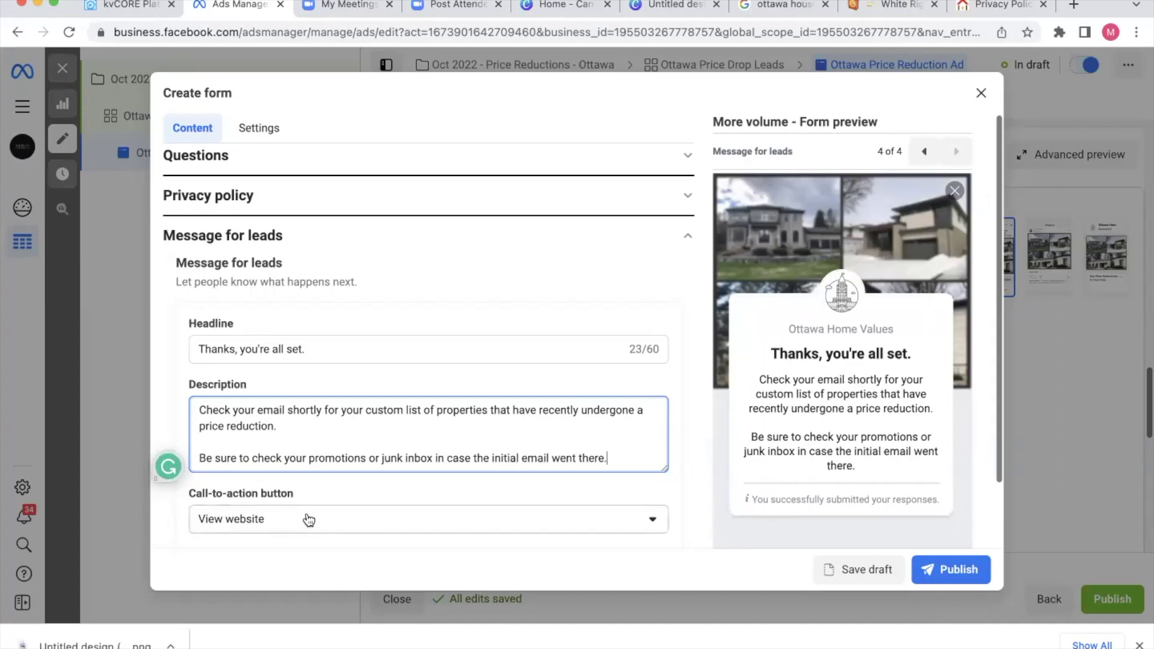
scroll(306, 519, down, 2)
scroll(323, 456, down, 1)
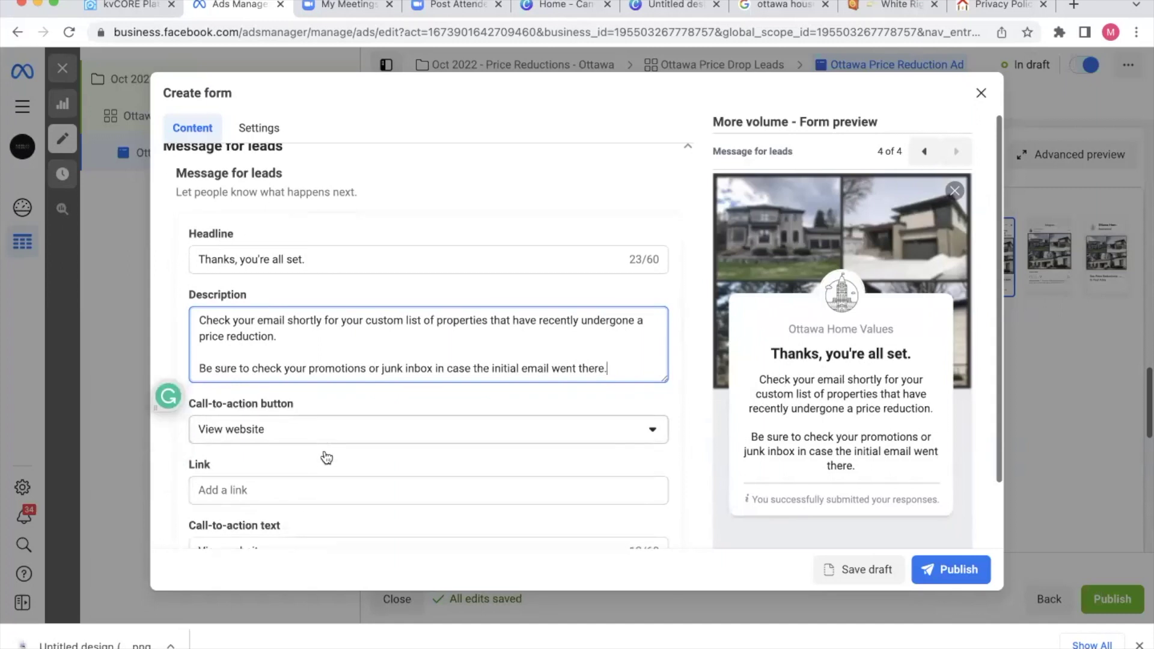
click(308, 426)
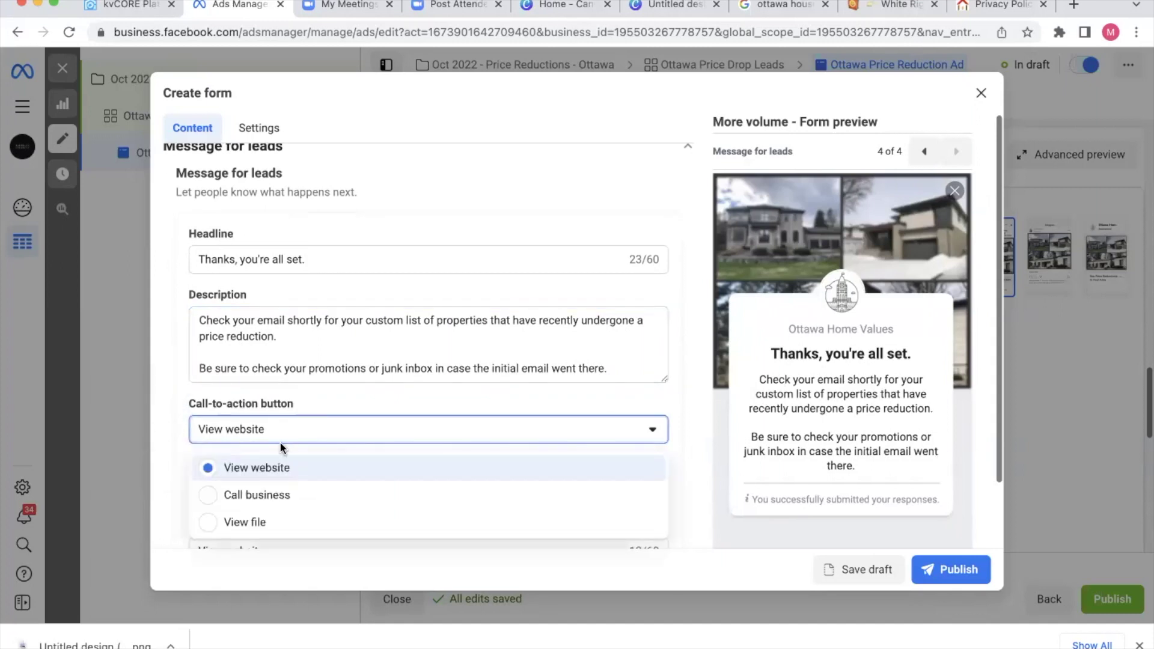
click(284, 463)
scroll(352, 451, down, 2)
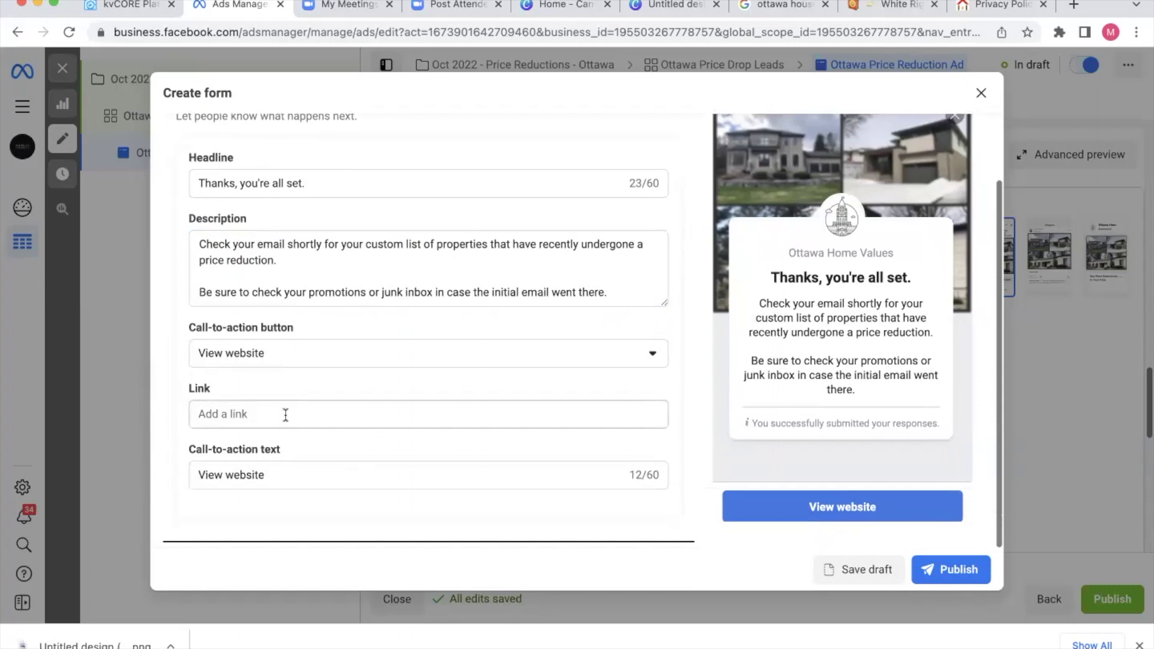
click(284, 414)
text(www.liveottawa.ca)
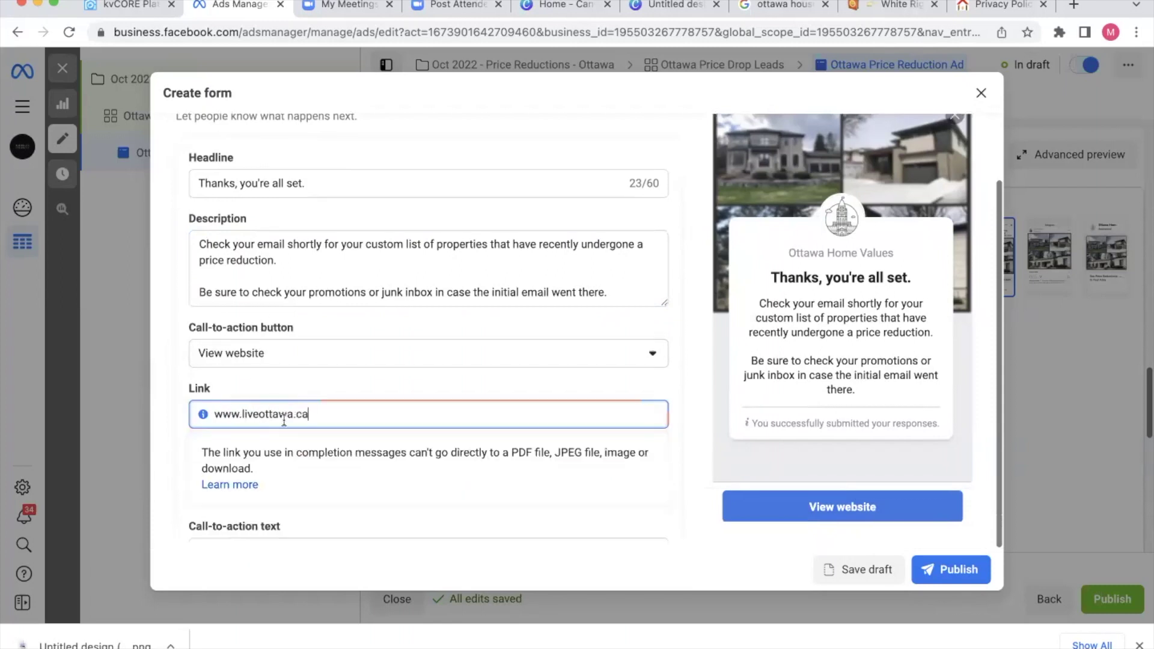
Label the thank-you button 'View Properties on the Market Around Ottawa'.
scroll(219, 321, down, 2)
triple_click(291, 474)
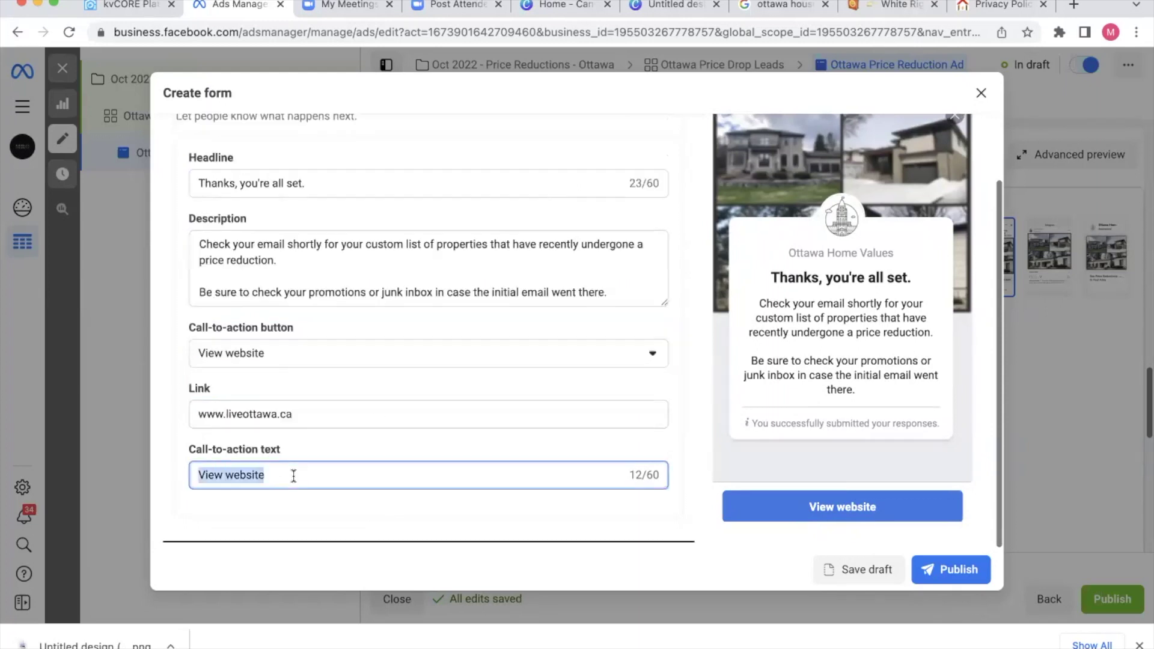
text(View )
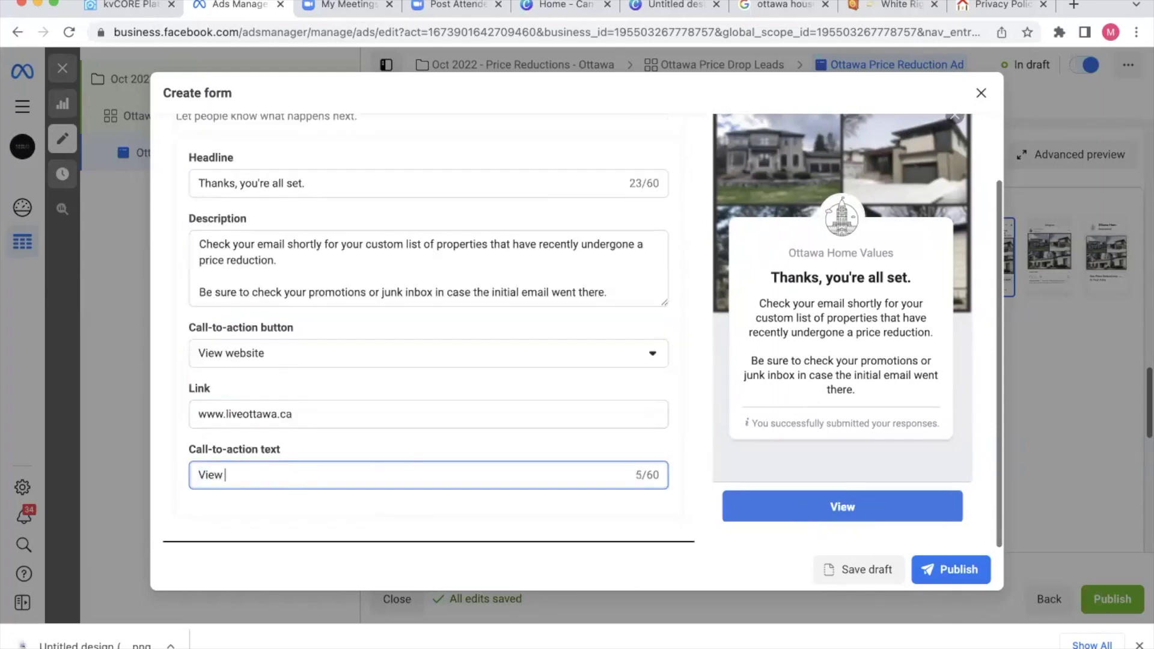
text(Properties)
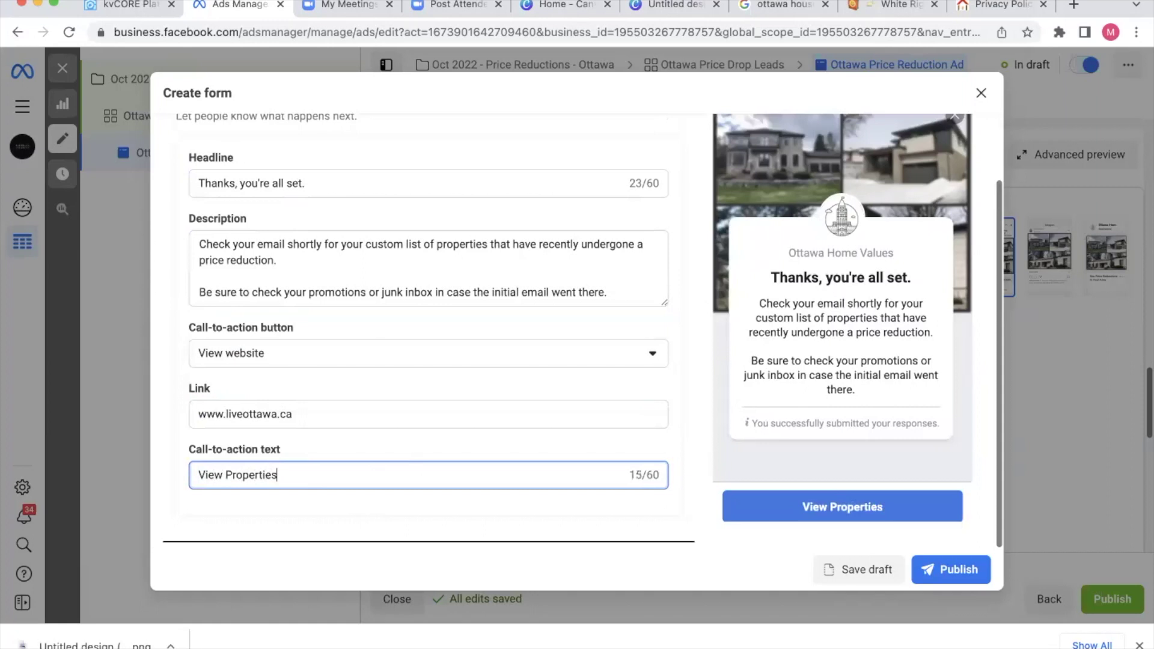
text( on the Market Around A)
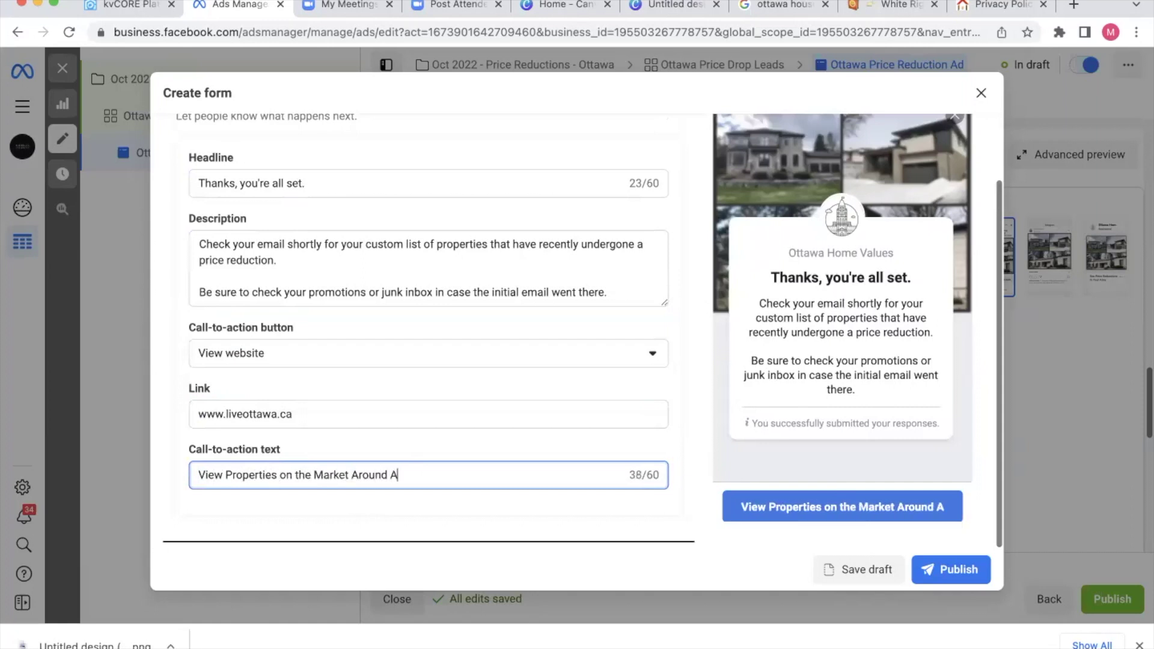
key(BackSpace)
text(Ottawa)
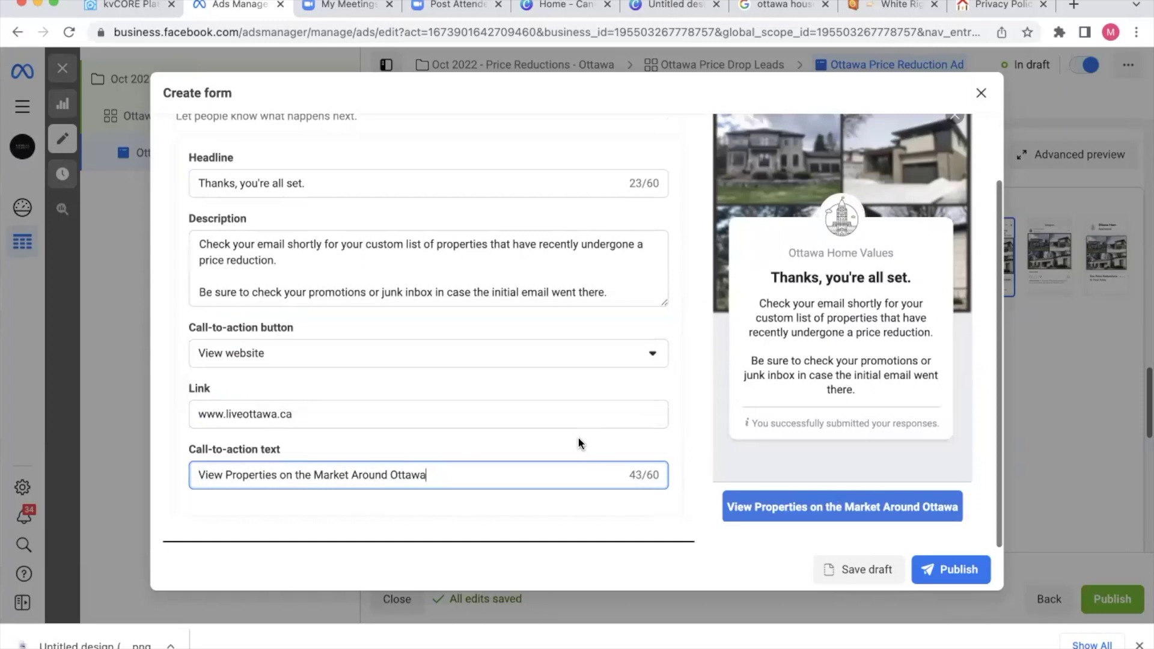
Attempt to publish the instant form and dismiss the too-many-questions and prefill-limit notices.
click(957, 573)
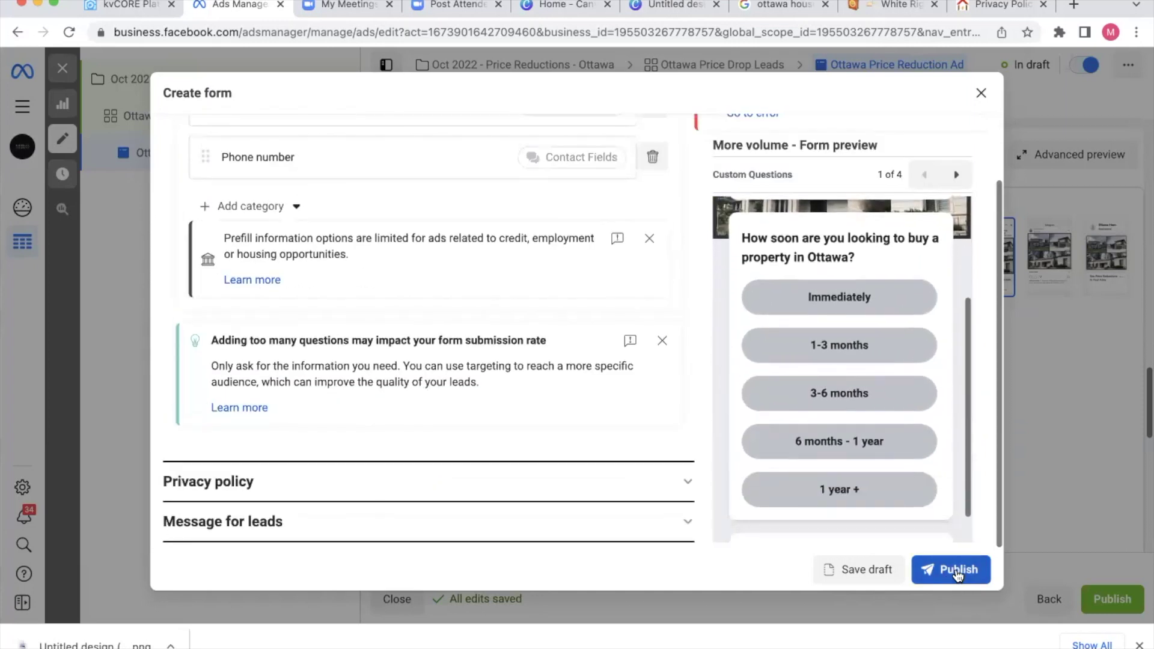
scroll(733, 288, up, 3)
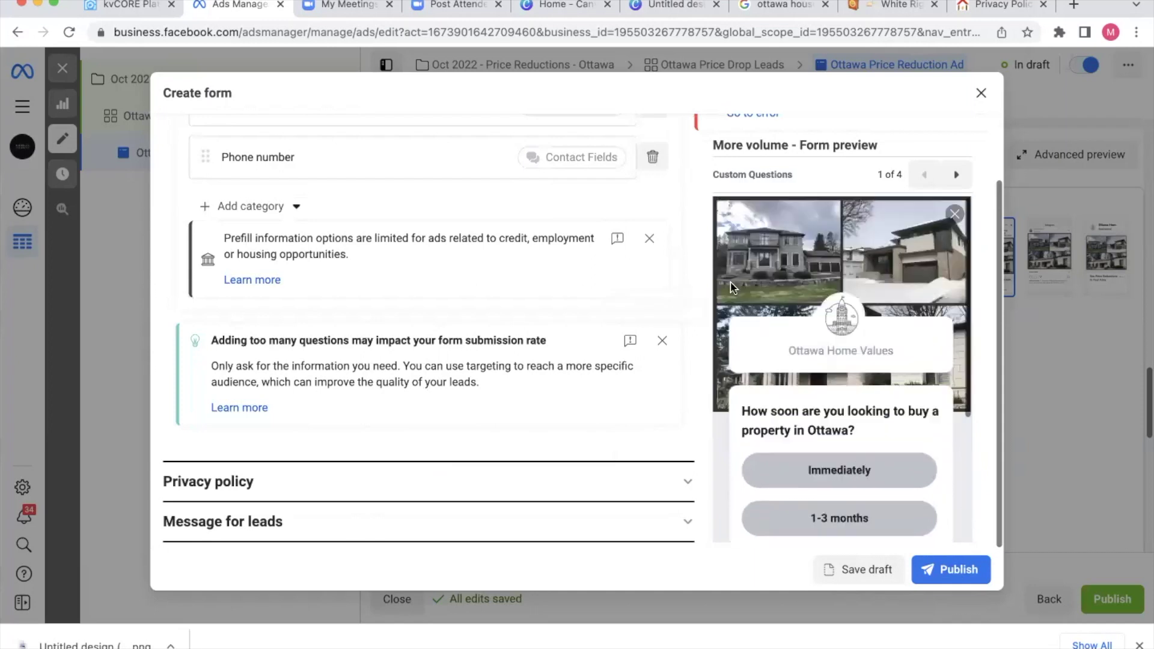
scroll(711, 243, up, 2)
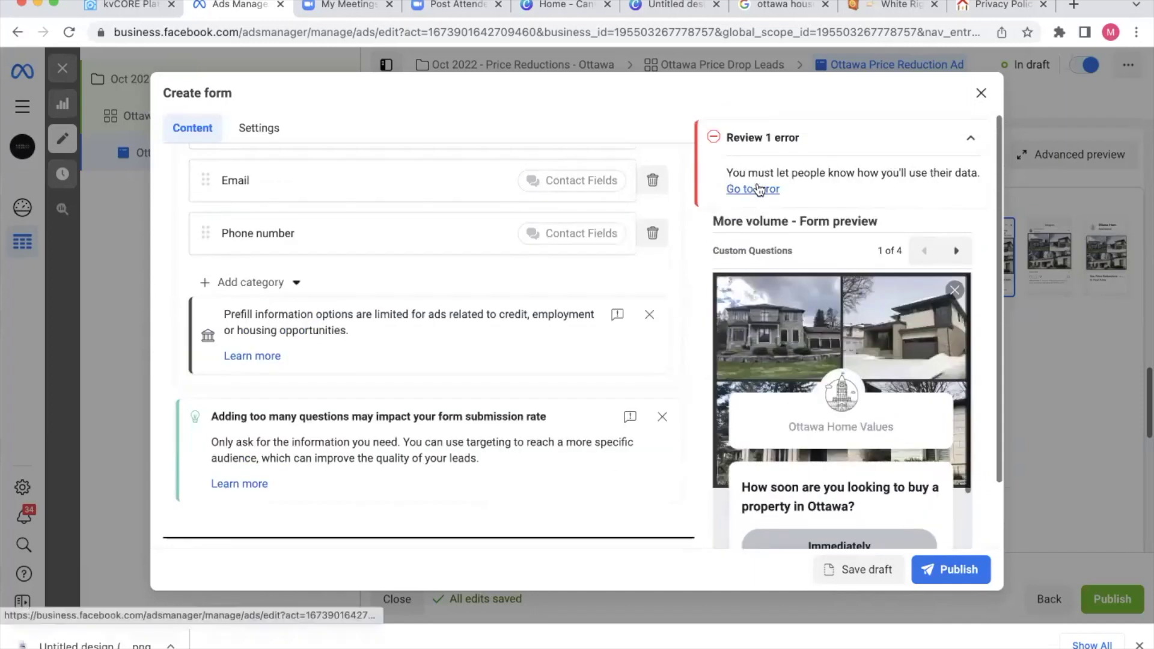
scroll(492, 310, down, 2)
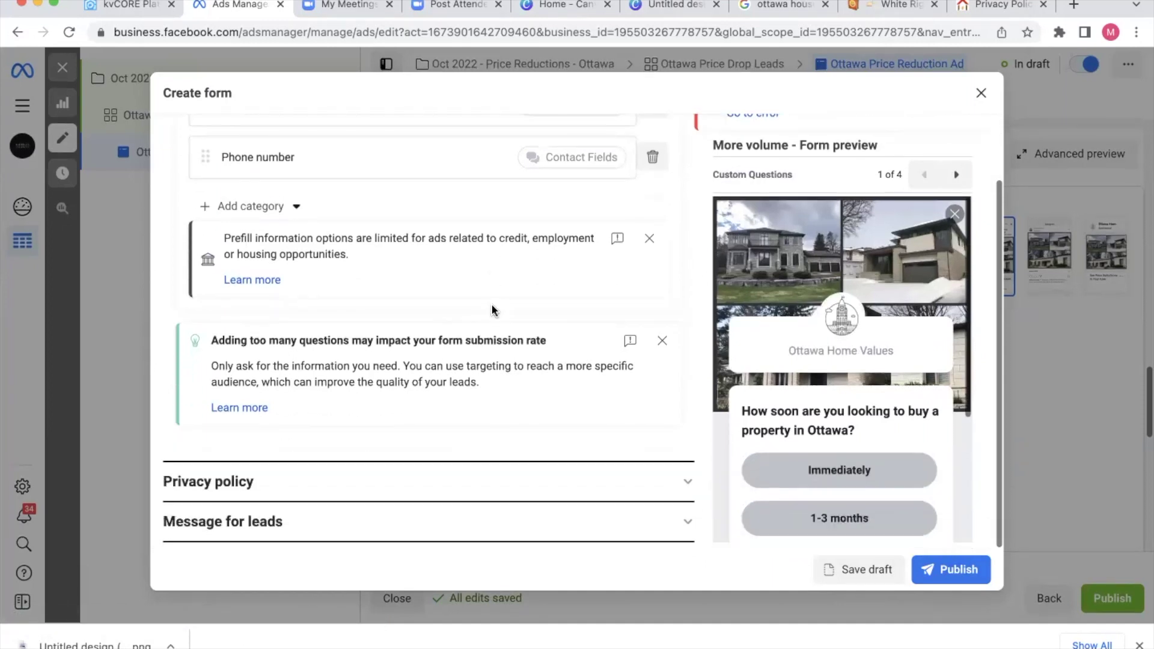
click(661, 341)
click(658, 342)
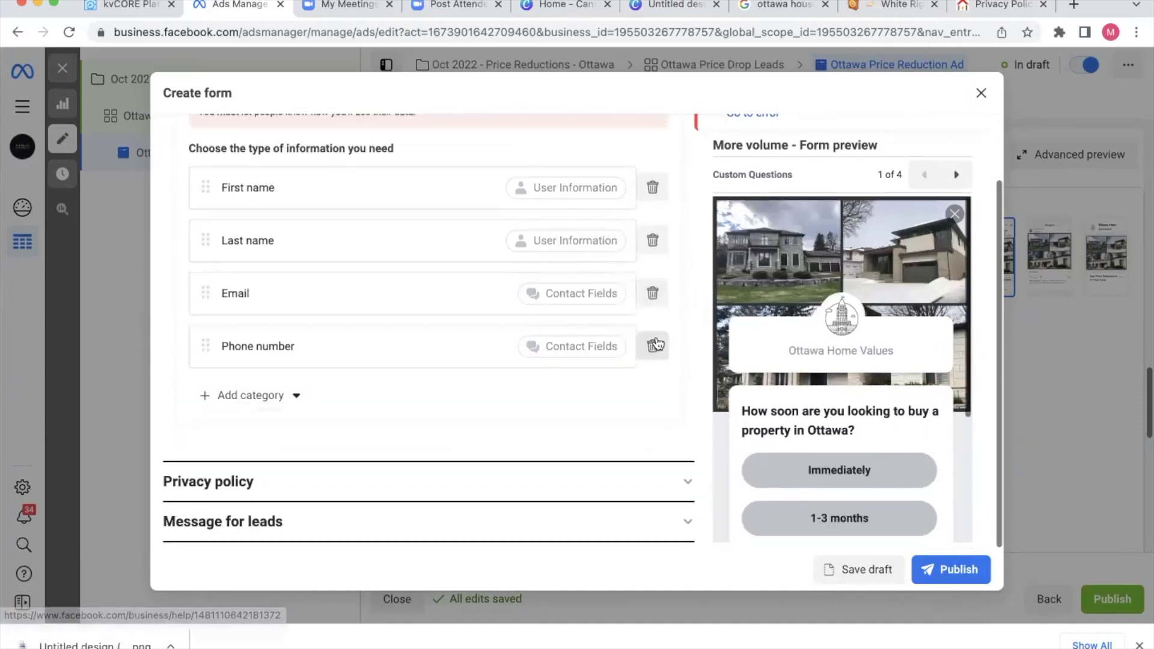
Describe the prefill questions as 'We will send your unique homes list to the information provided below.'.
scroll(416, 164, up, 3)
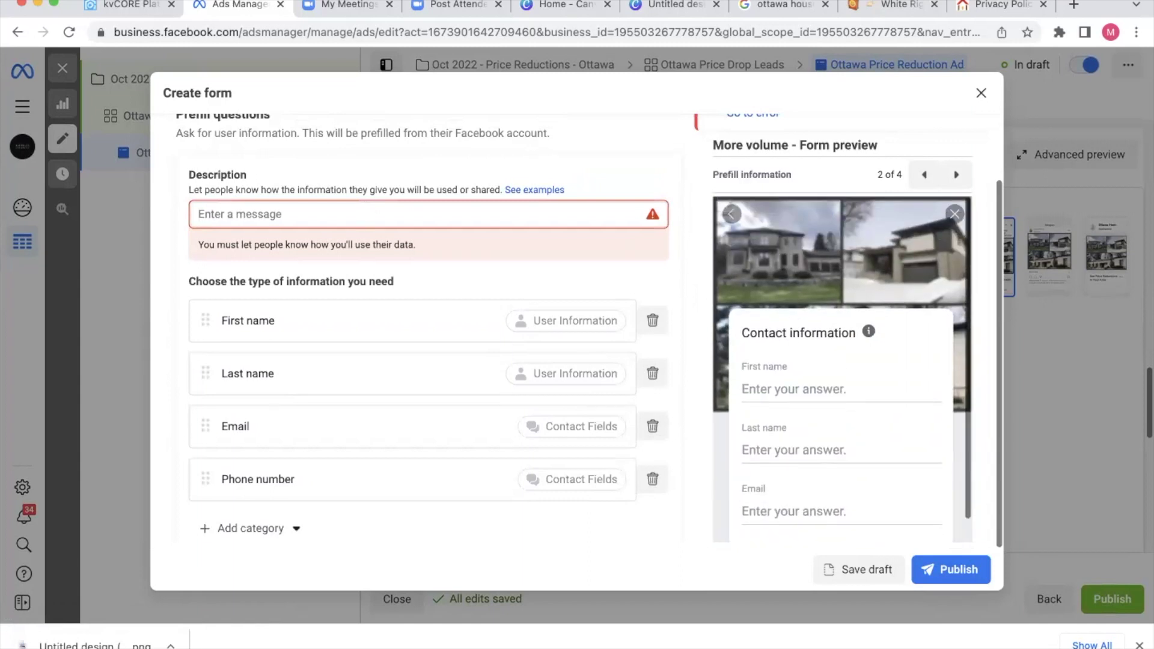
text(We)
key(BackSpace)
key(BackSpace)
key(BackSpace)
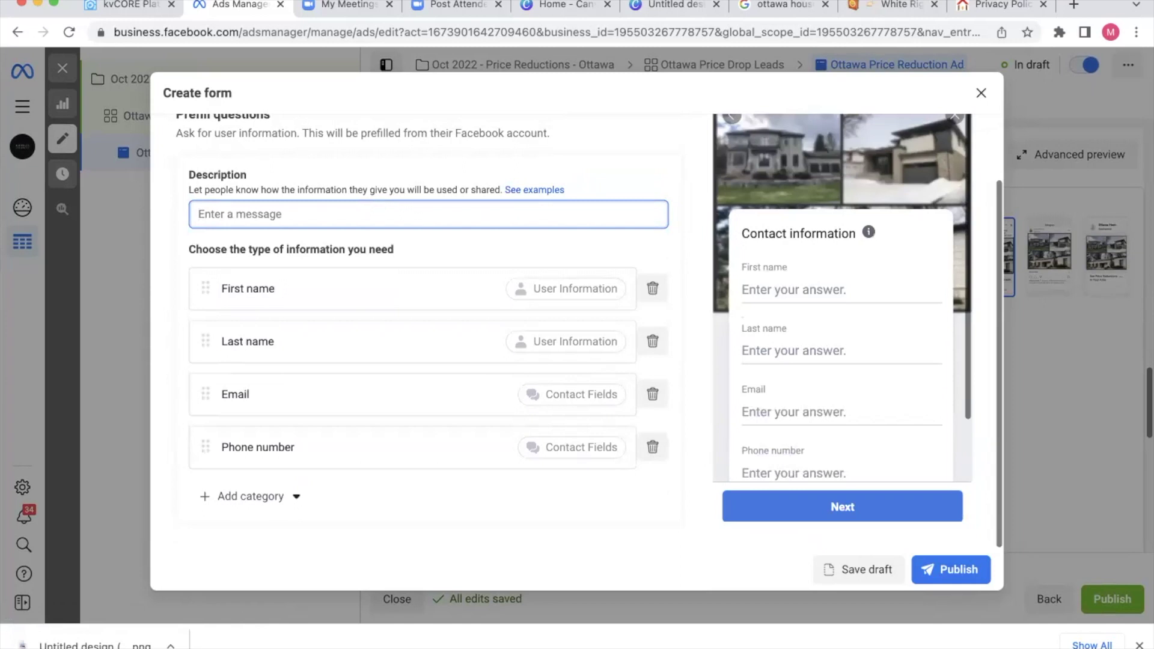
text(W)
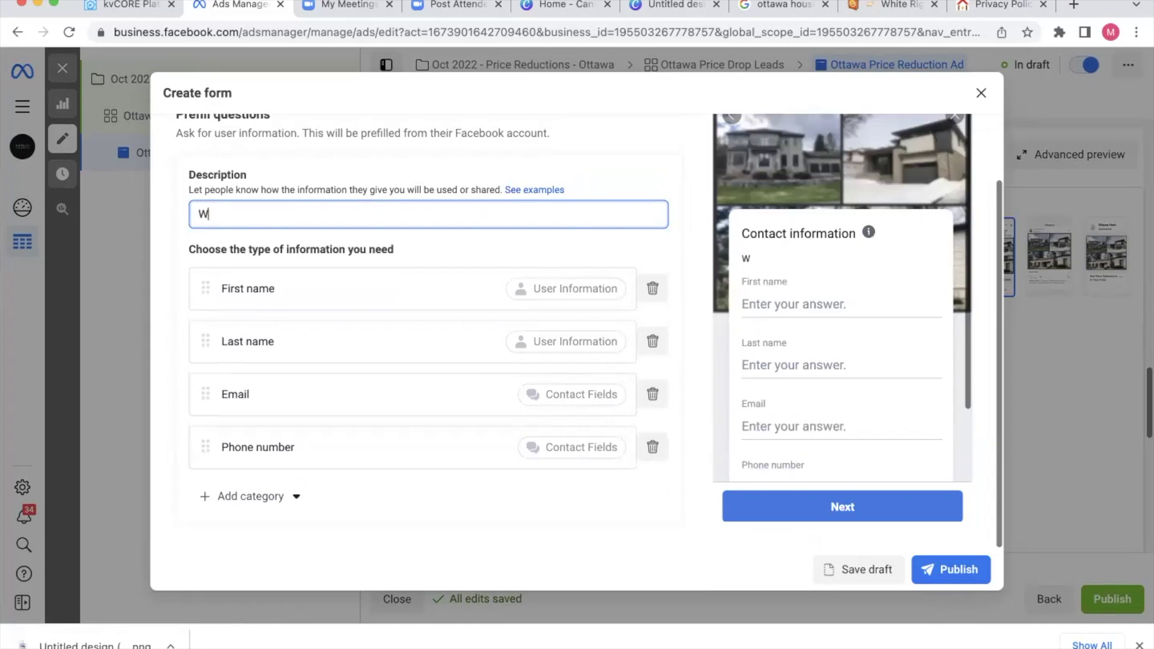
text(e will send your unique )
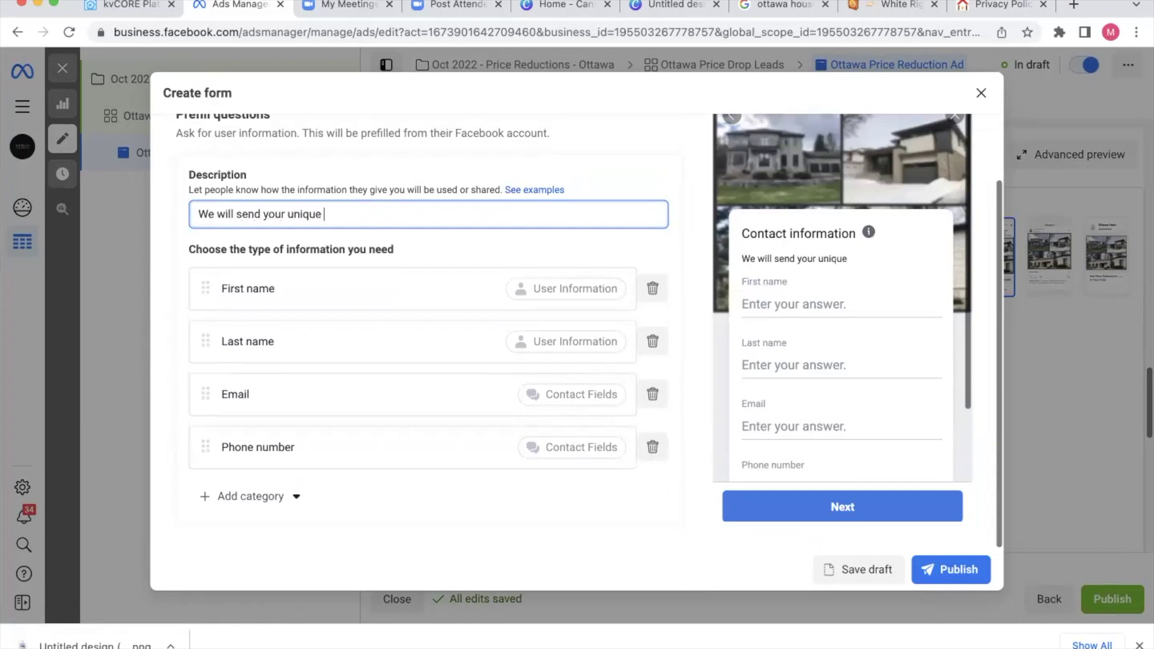
text(homes list to the )
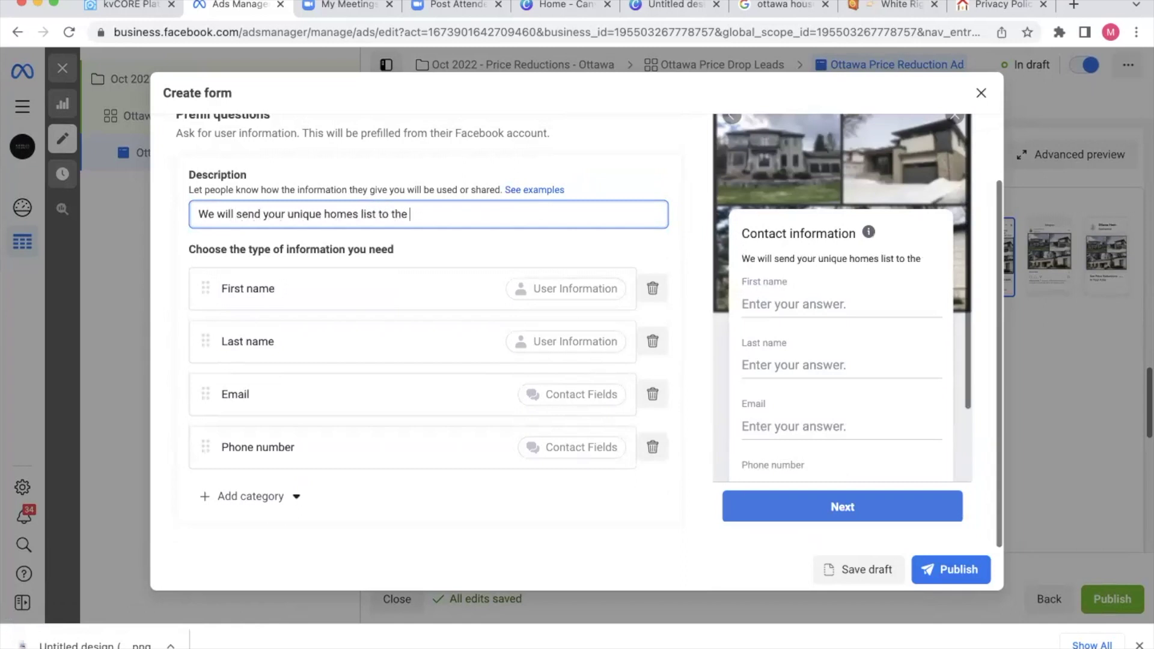
text(information provided below.)
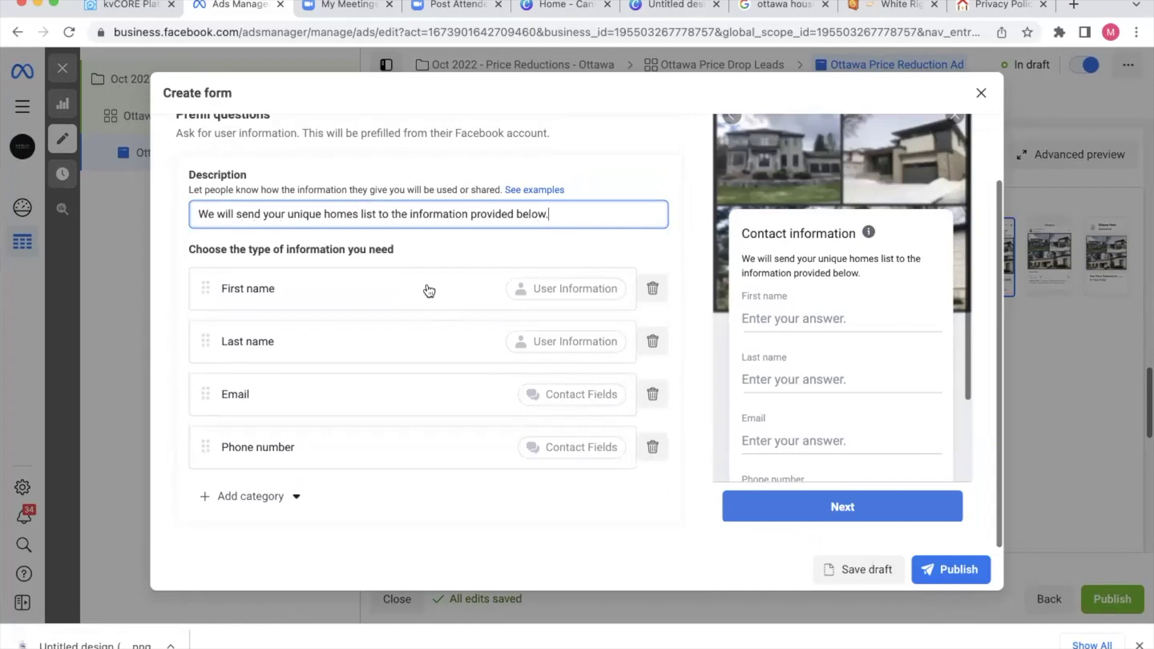
scroll(429, 291, down, 3)
click(298, 518)
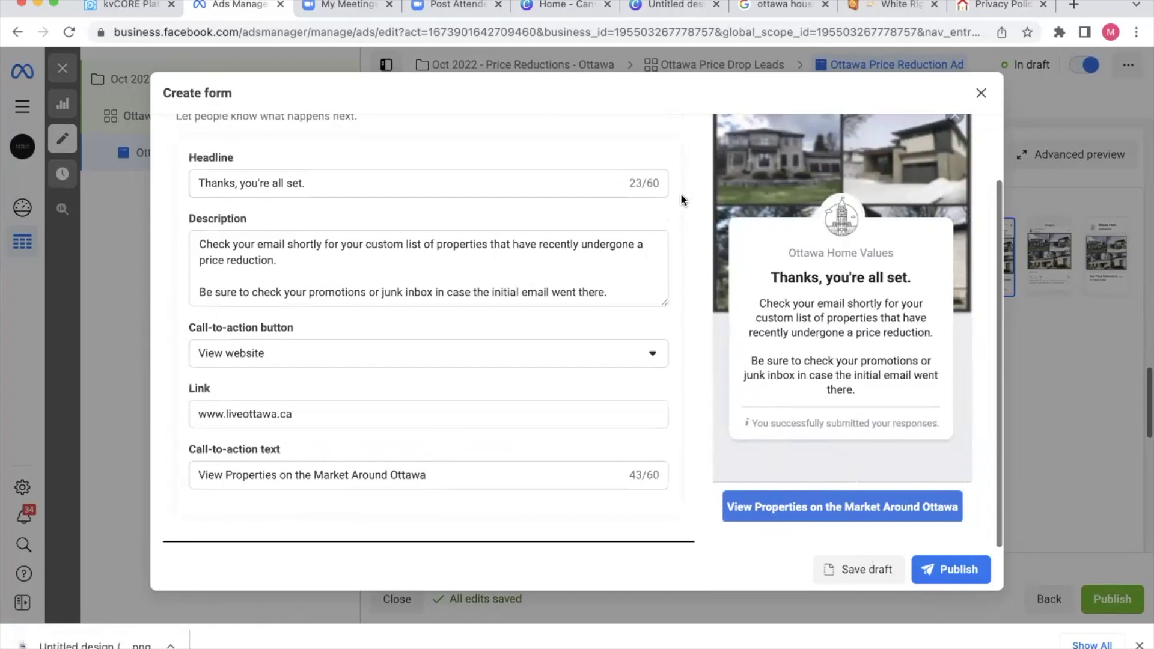
scroll(680, 193, up, 6)
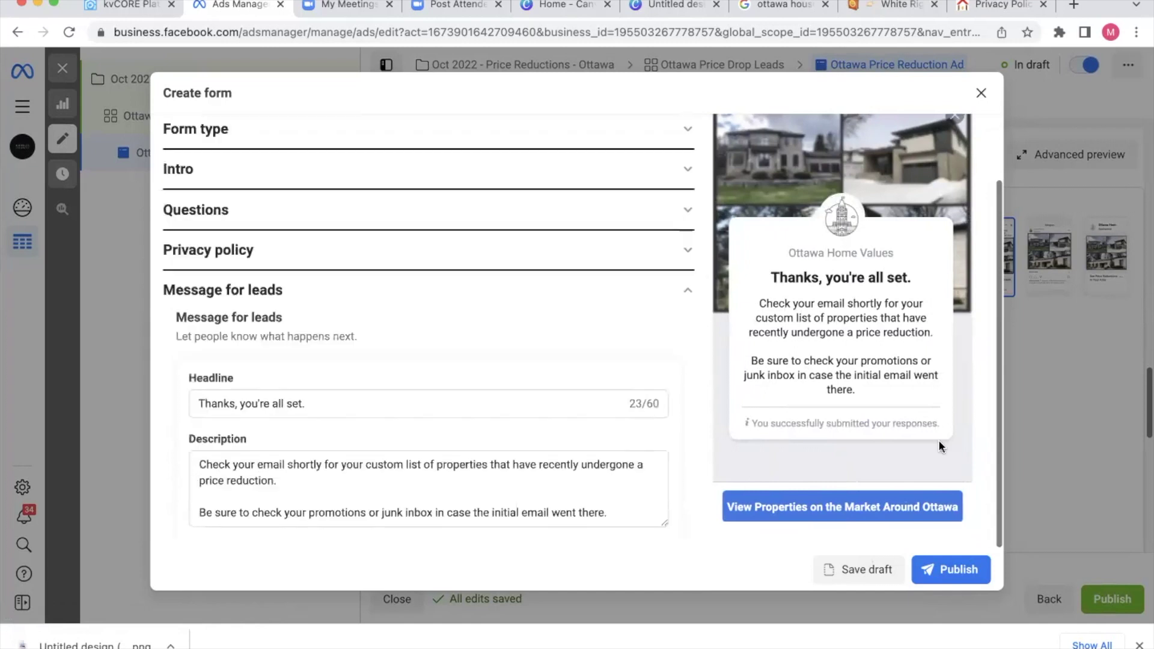
Publish the instant form and attach it to the ad.
click(960, 570)
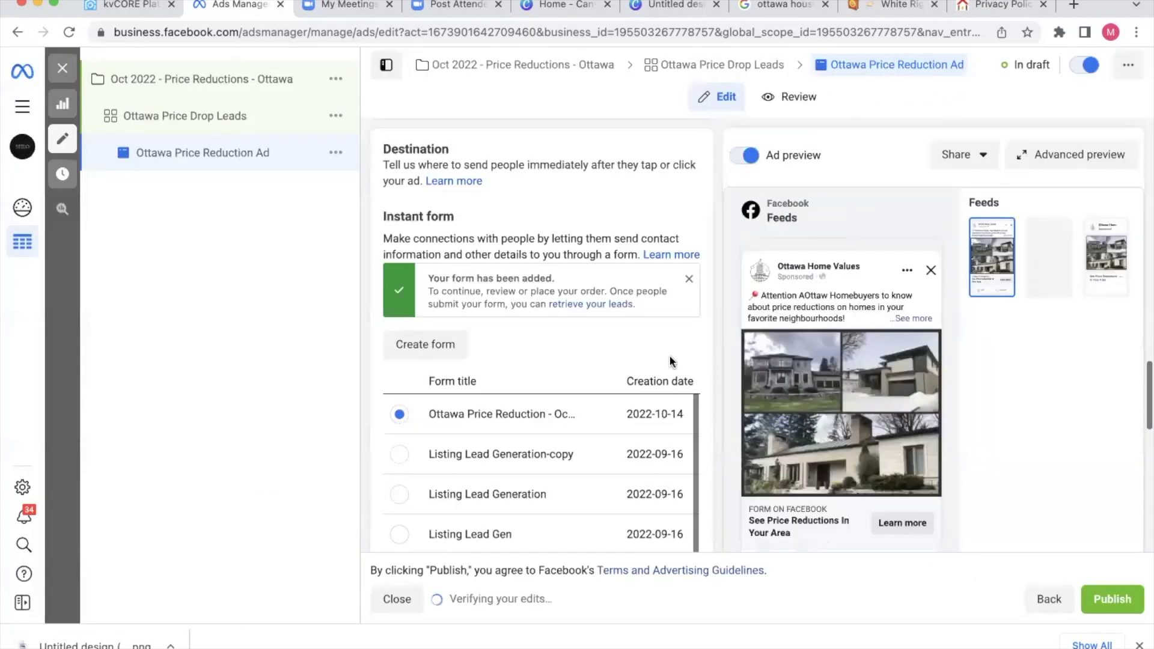
scroll(669, 354, down, 2)
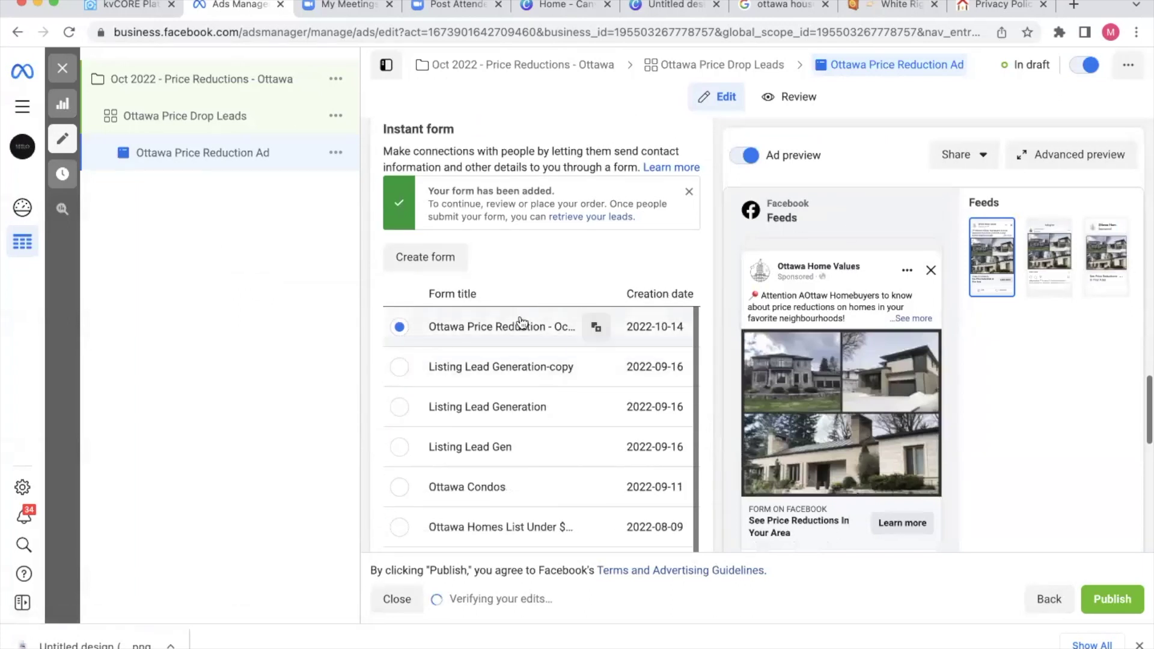
scroll(520, 323, up, 10)
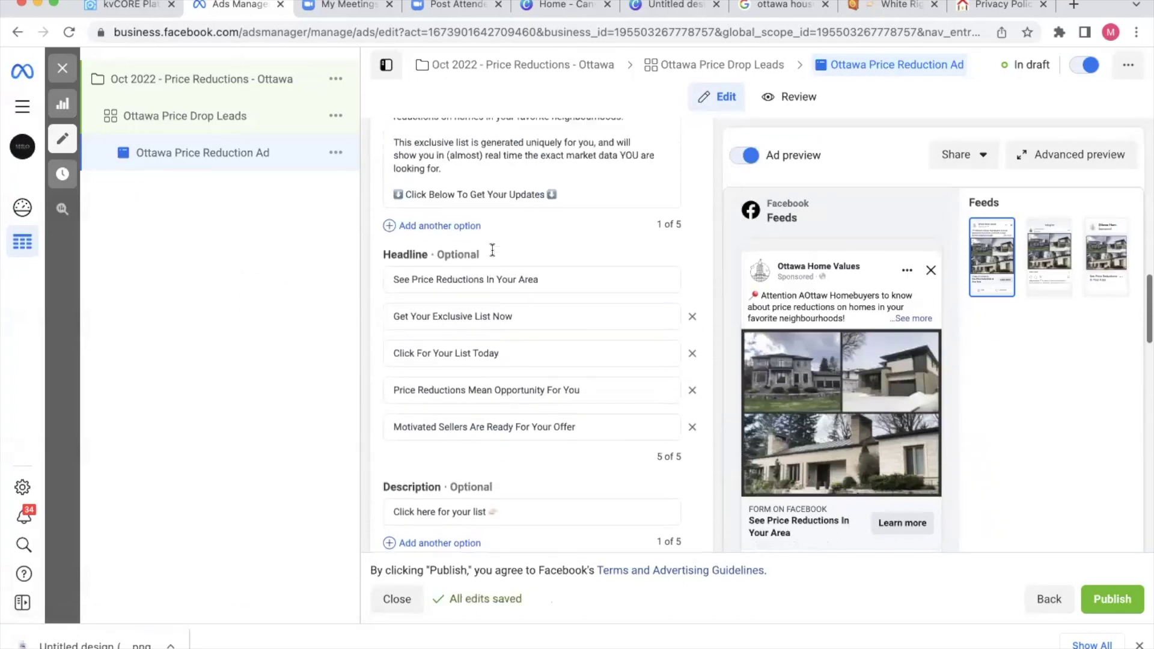
scroll(493, 250, up, 2)
In the primary text, correct 'AOttaw' to 'Ottawa' and add a 📍 pin after Homebuyers.
click(498, 181)
double_click(473, 180)
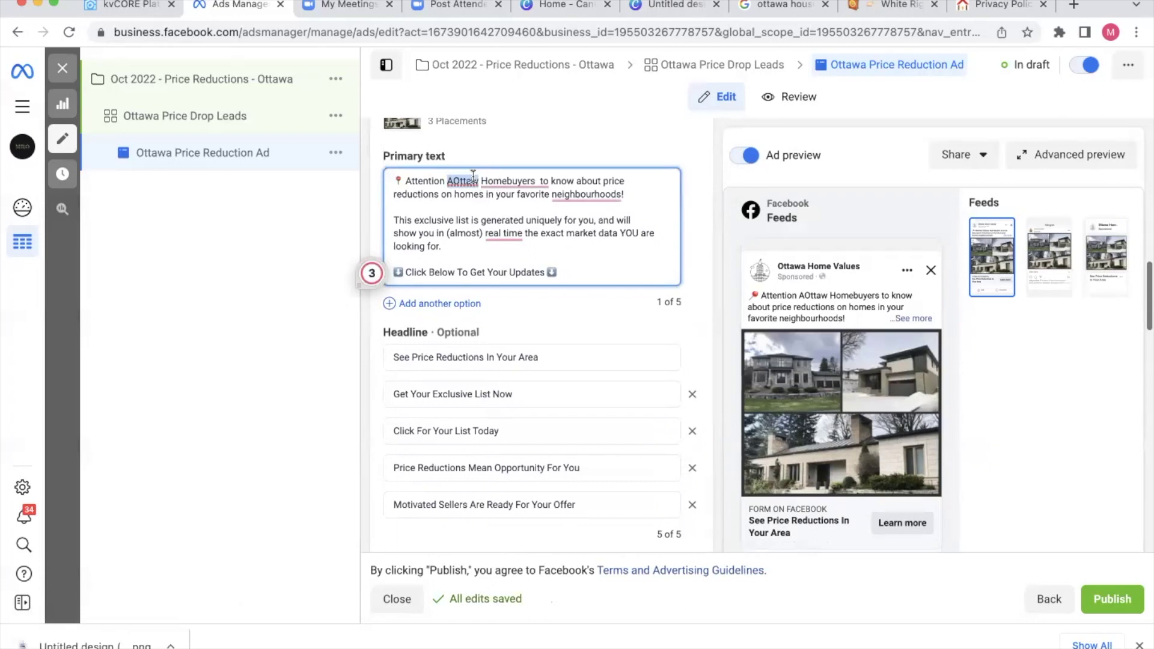
text(Ottawa)
mouse_move(535, 181)
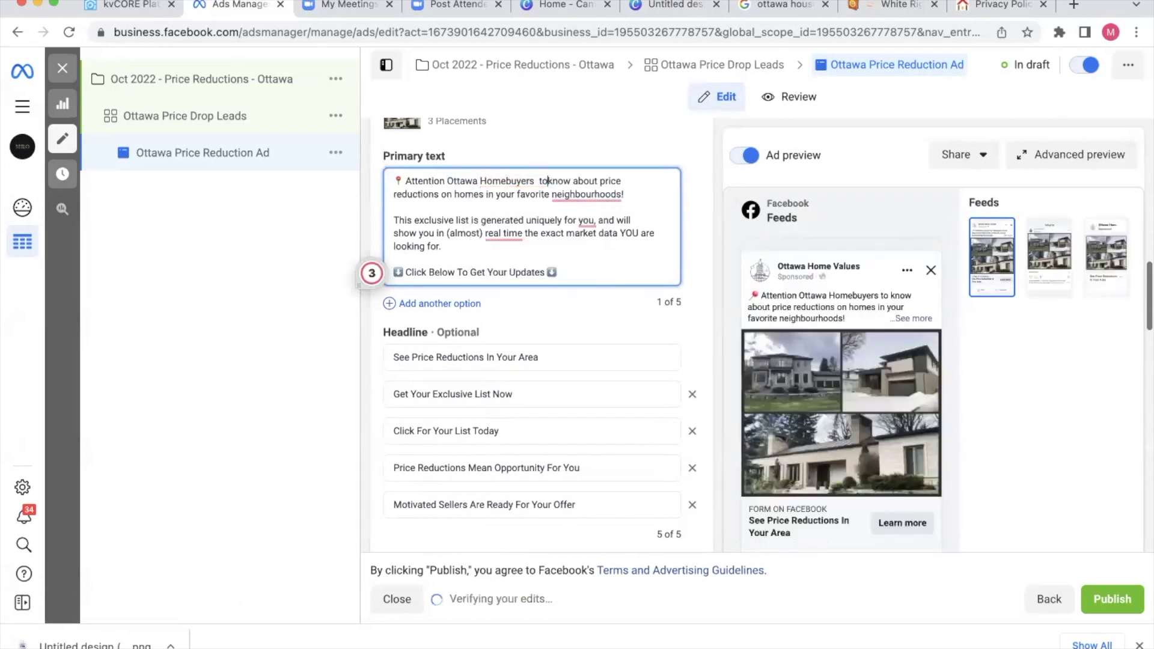
key(BackSpace)
key(BackSpace)
text(p)
key(BackSpace)
text(📍)
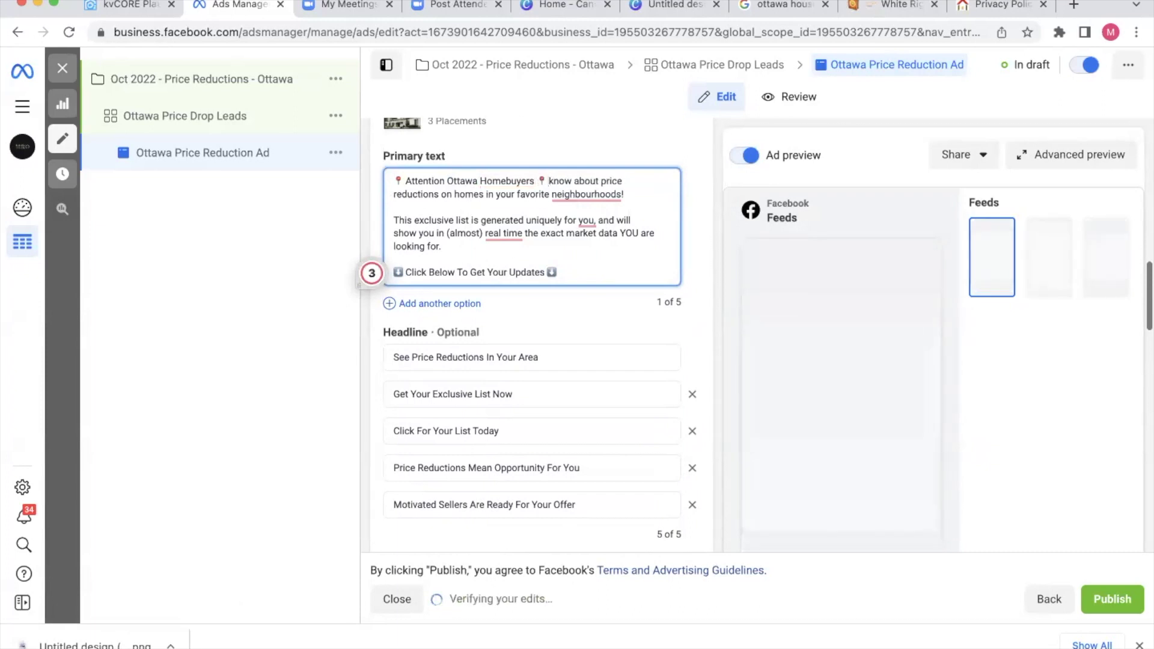
Start a new paragraph at 'Want to know', drop the comma after 'you', and hyphenate 'real-time'.
key(Return)
key(Return)
text(Want to k)
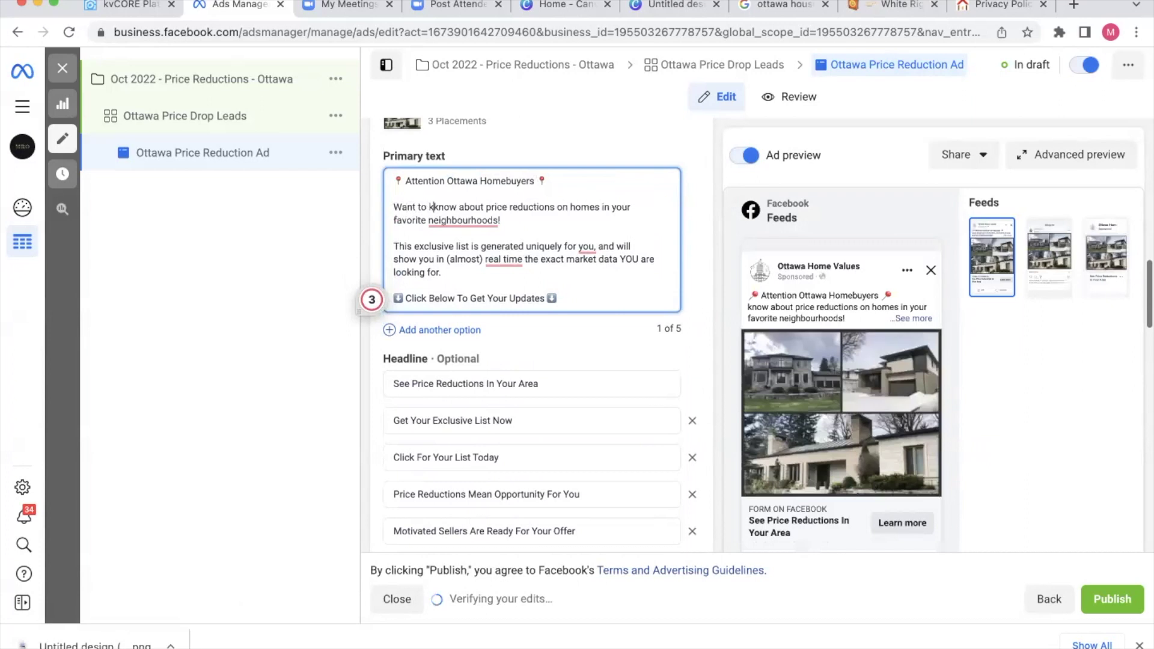
key(BackSpace)
mouse_move(492, 218)
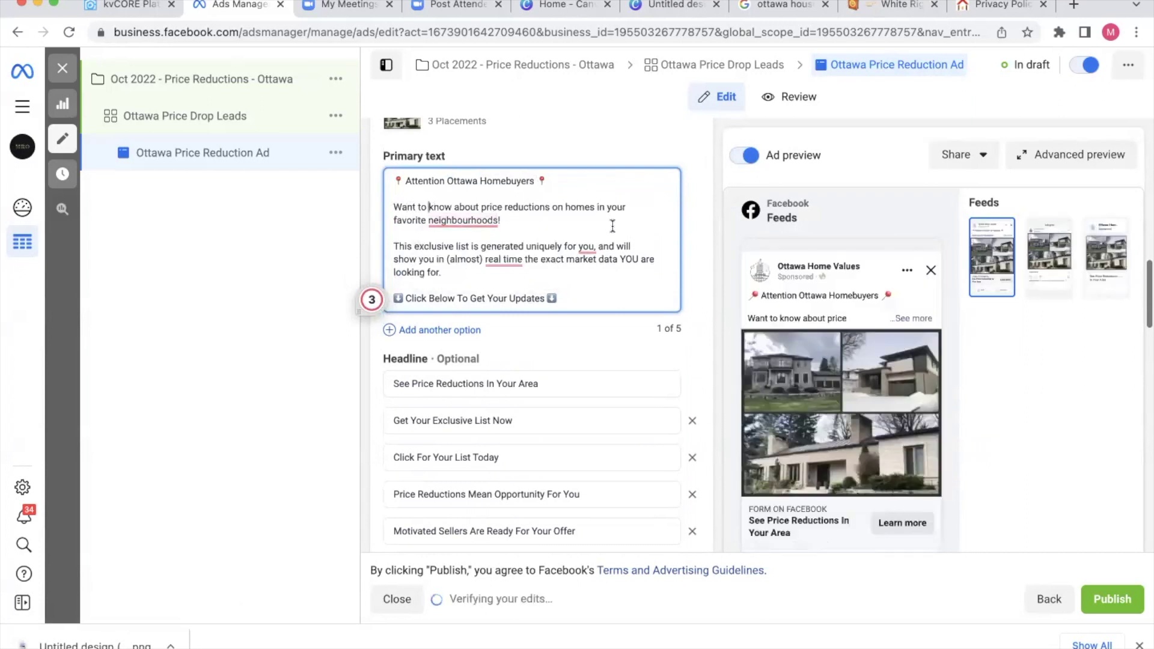
mouse_move(589, 247)
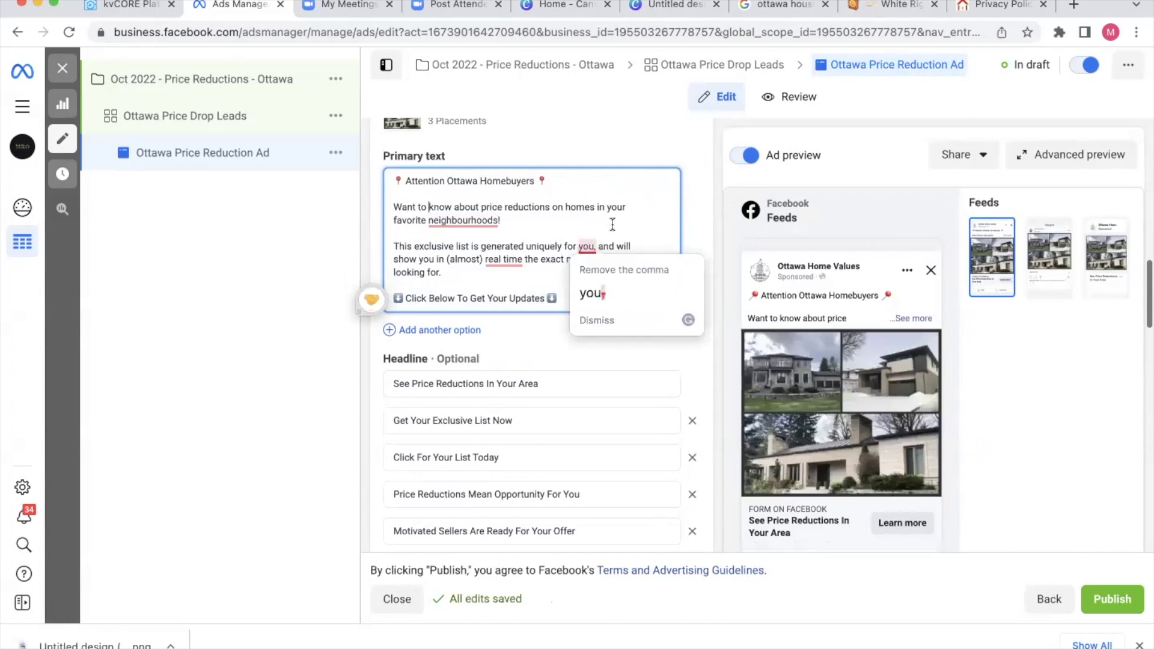
click(592, 294)
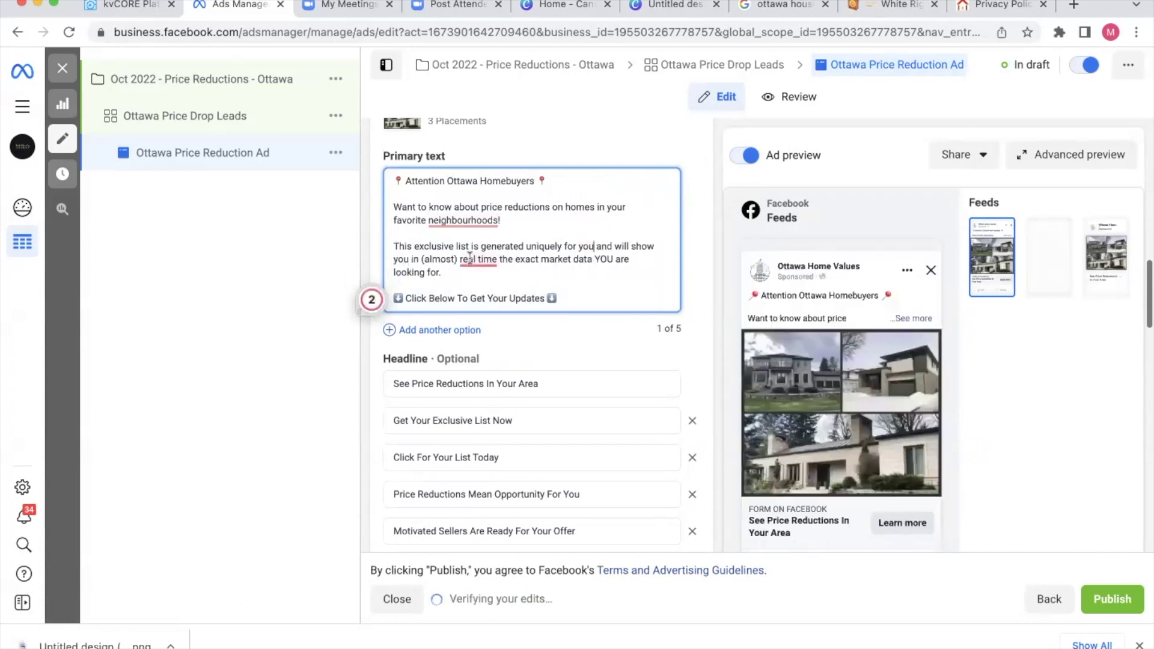
mouse_move(472, 259)
click(481, 283)
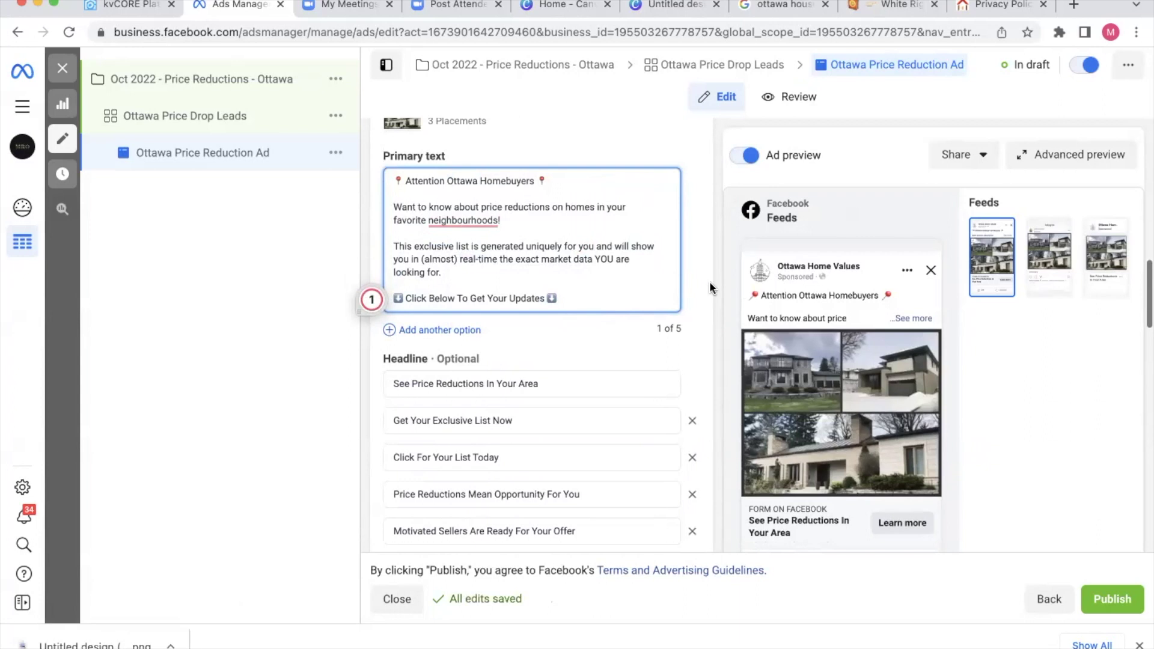
Scroll down to the ad's Tracking section and close Chrome's recent-downloads bar.
scroll(709, 281, down, 12)
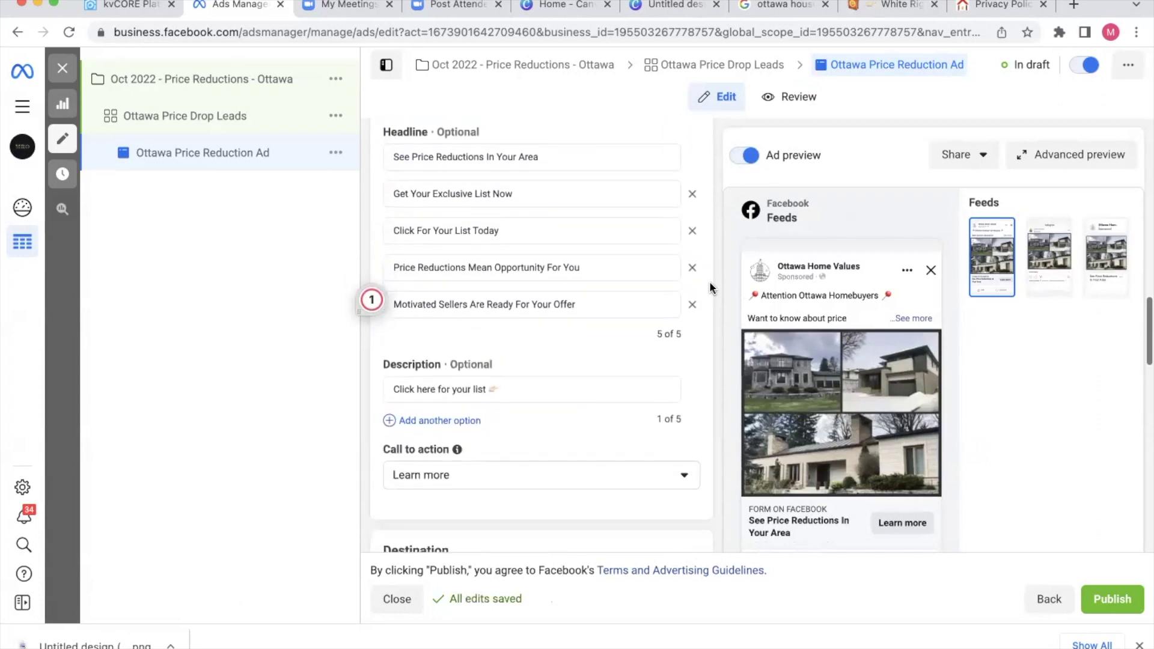
scroll(709, 282, down, 10)
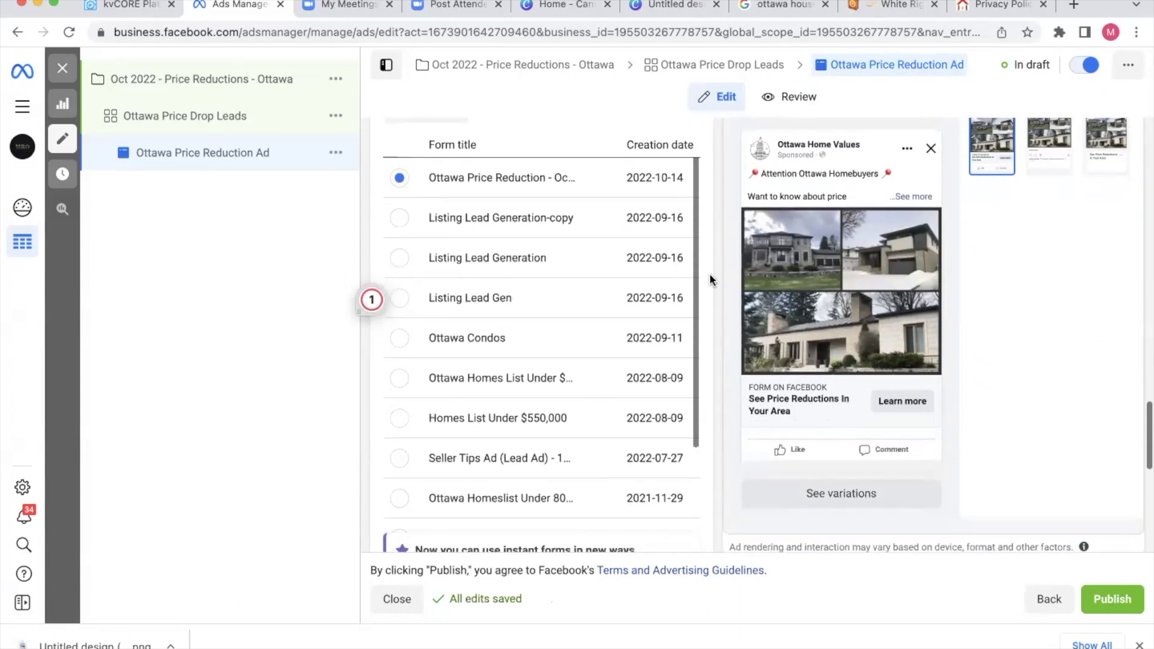
scroll(710, 273, down, 3)
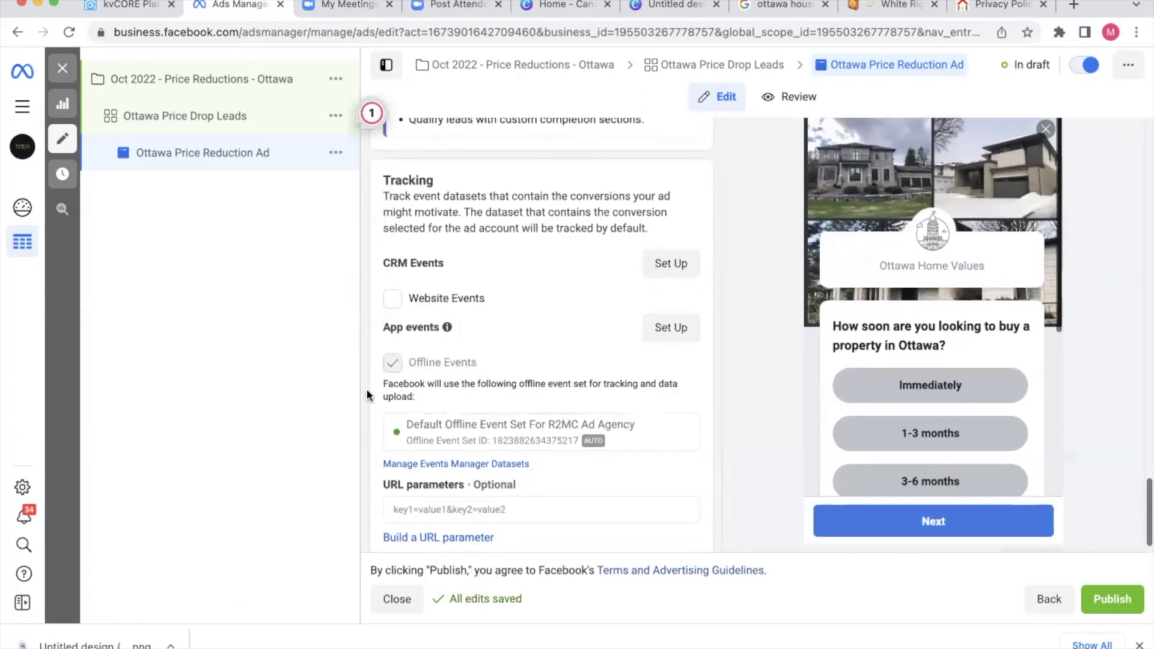
scroll(772, 399, down, 1)
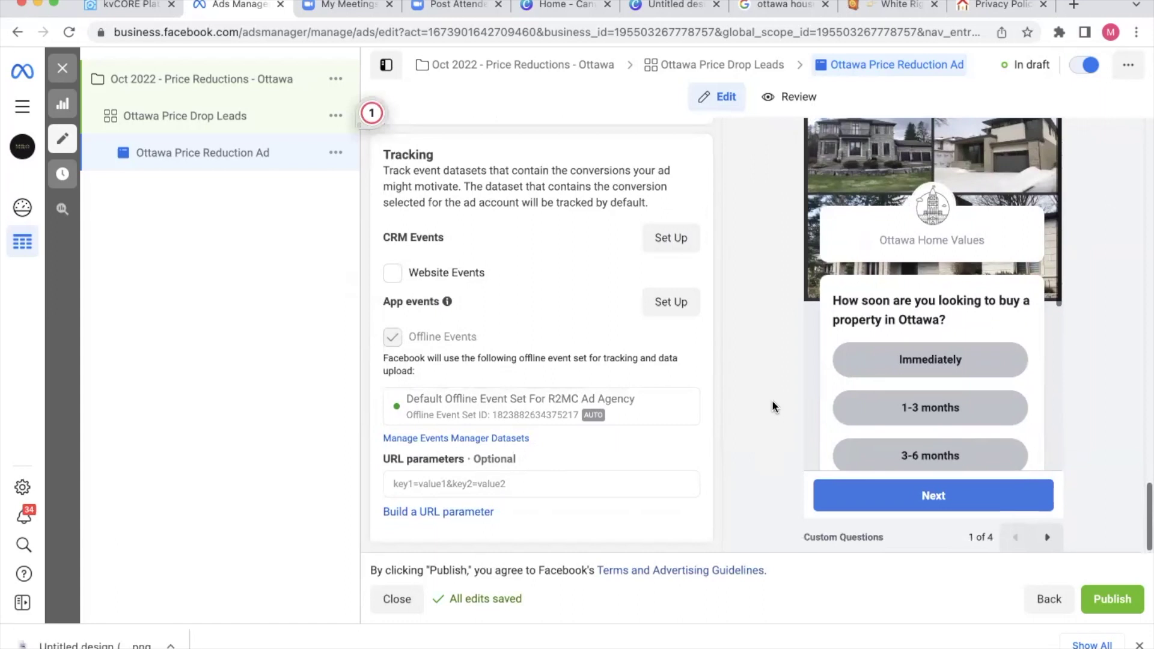
click(1140, 646)
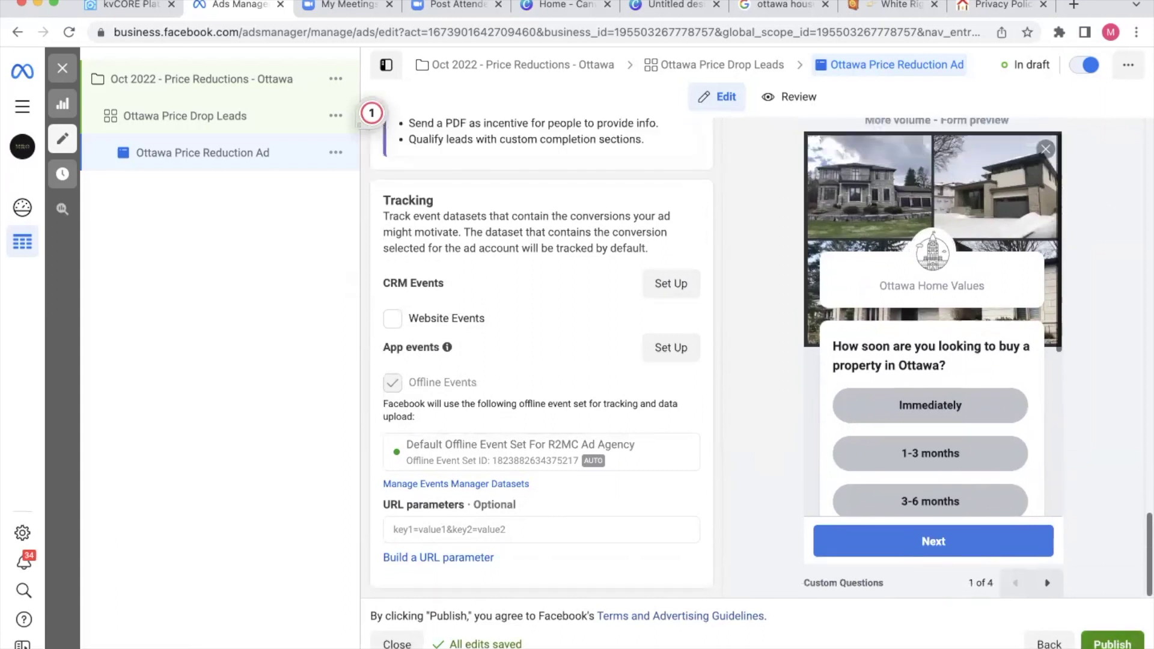